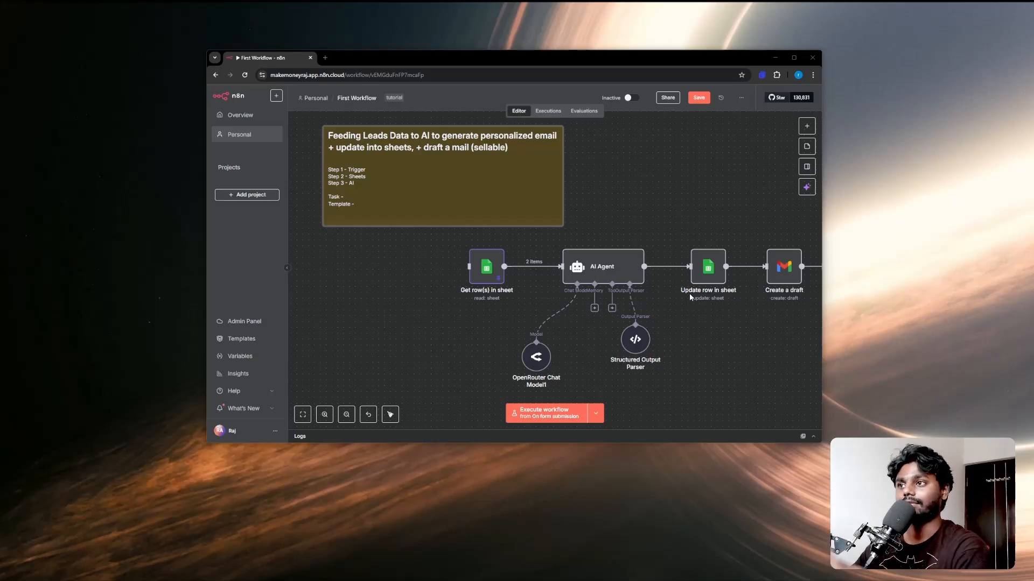
Step: Open the 'First Workflow' sticky note above the nodes in markdown edit mode
{"action": "mouse_move", "coordinate": [623, 246]}
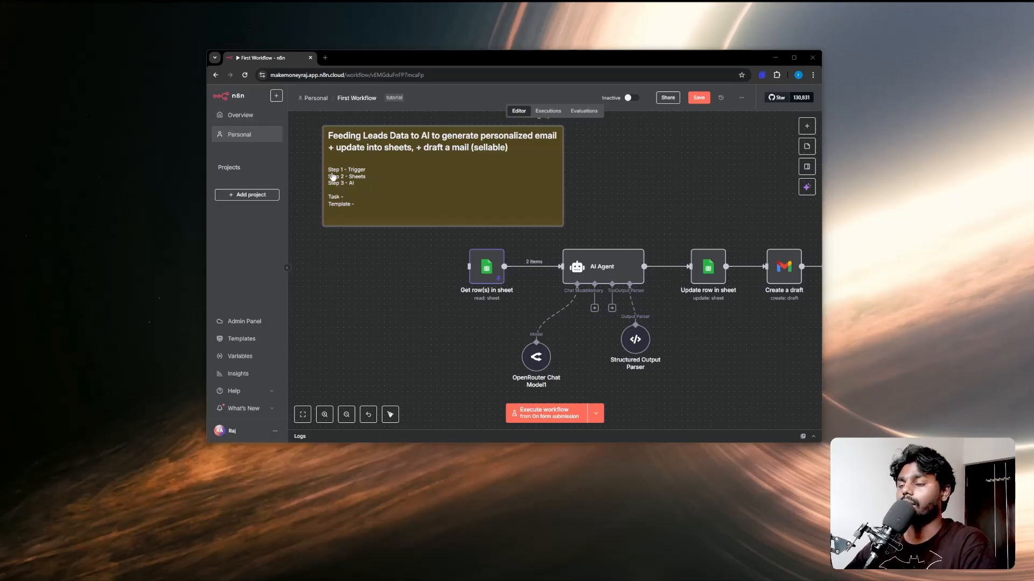
{"action": "double_click", "coordinate": [355, 175]}
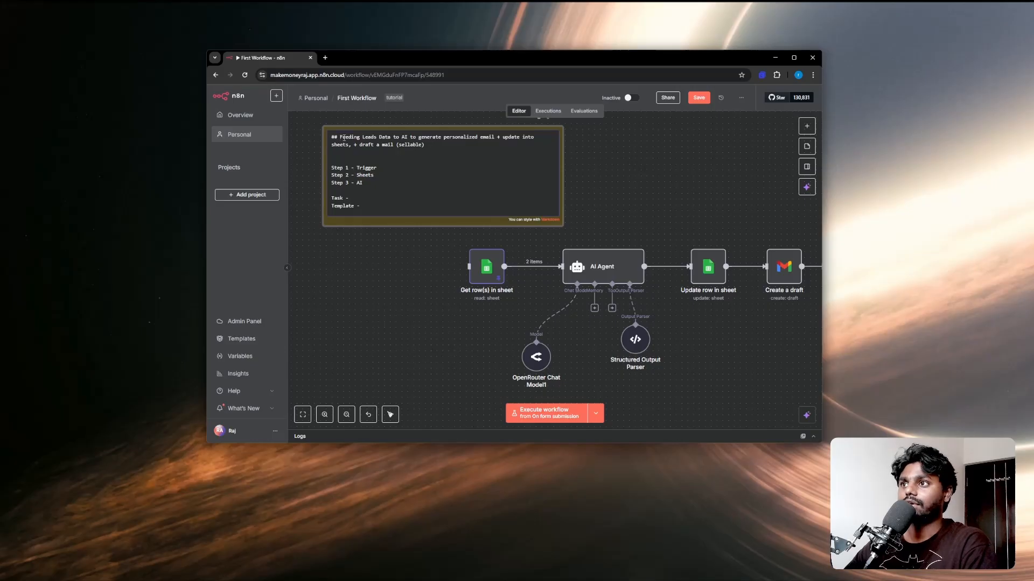
Step: Maximize the browser, zoom in on the lead-email sticky note and reopen its markdown for editing
{"action": "double_click", "coordinate": [479, 57]}
{"action": "scroll", "coordinate": [377, 236], "scroll_direction": "up", "scroll_amount": 2}
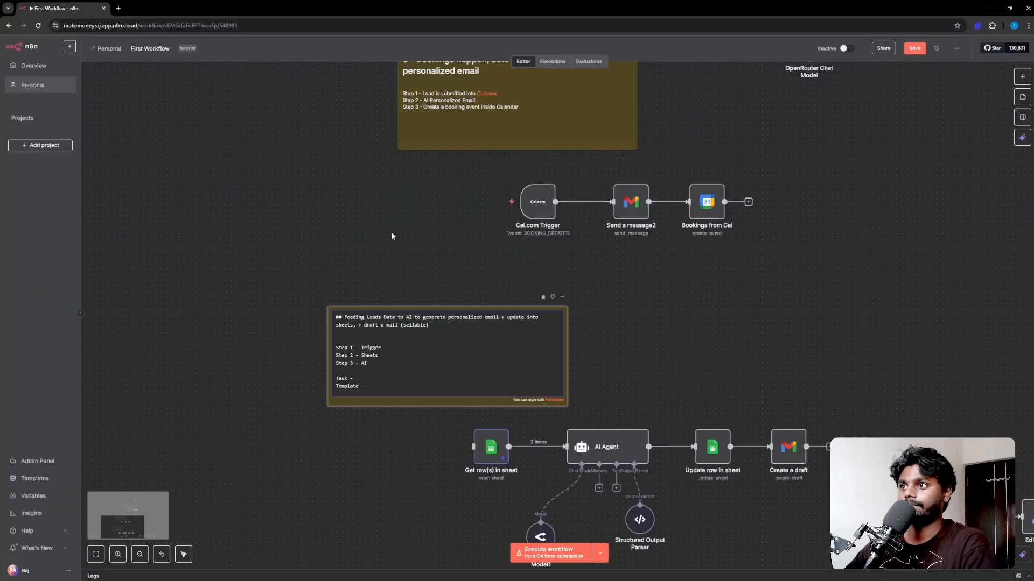
{"action": "scroll", "coordinate": [392, 233], "scroll_direction": "down", "scroll_amount": 2}
{"action": "left_click", "coordinate": [295, 250]}
{"action": "scroll", "coordinate": [307, 247], "scroll_direction": "up", "scroll_amount": 5}
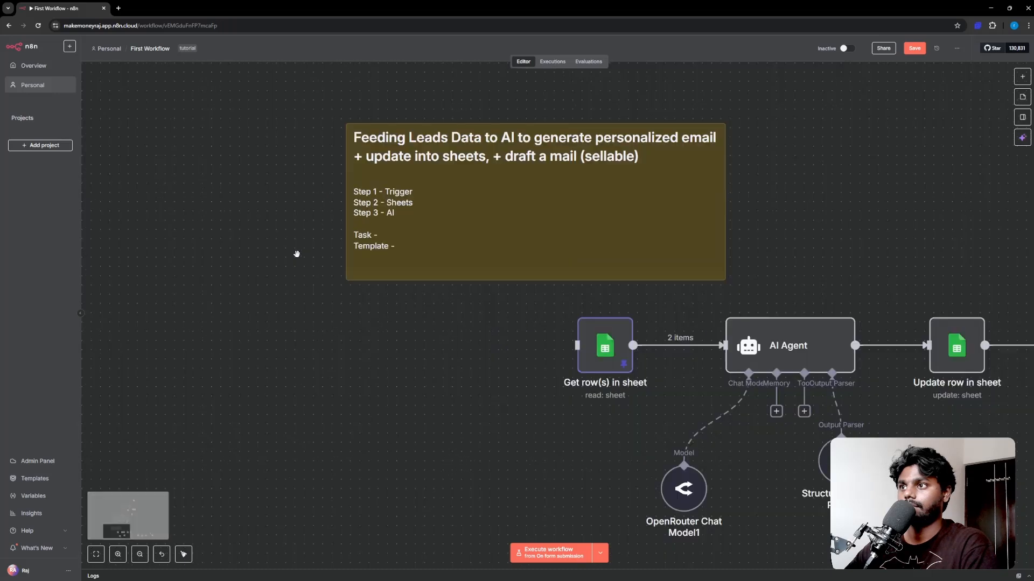
{"action": "scroll", "coordinate": [606, 300], "scroll_direction": "right", "scroll_amount": 4}
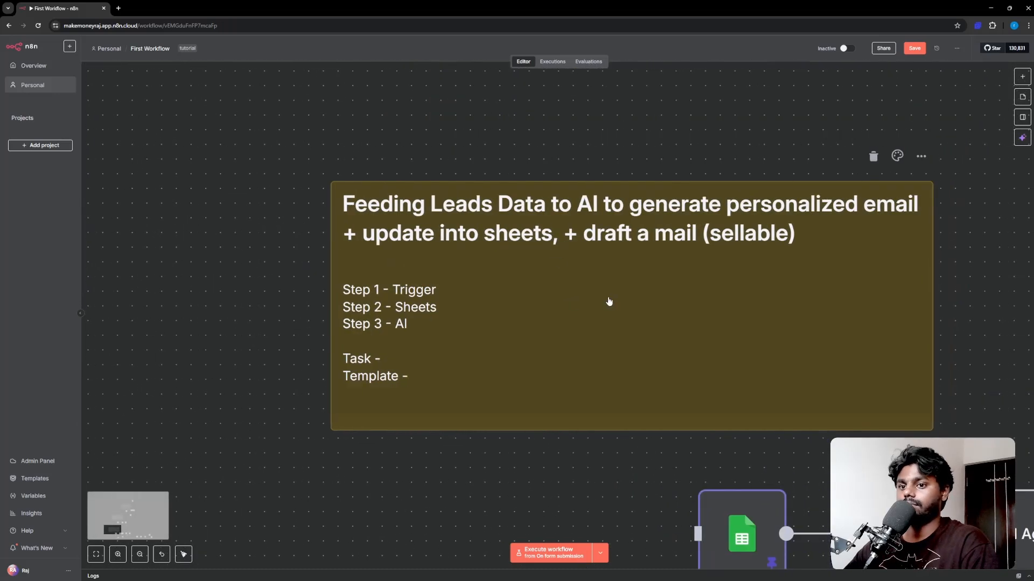
{"action": "double_click", "coordinate": [391, 301]}
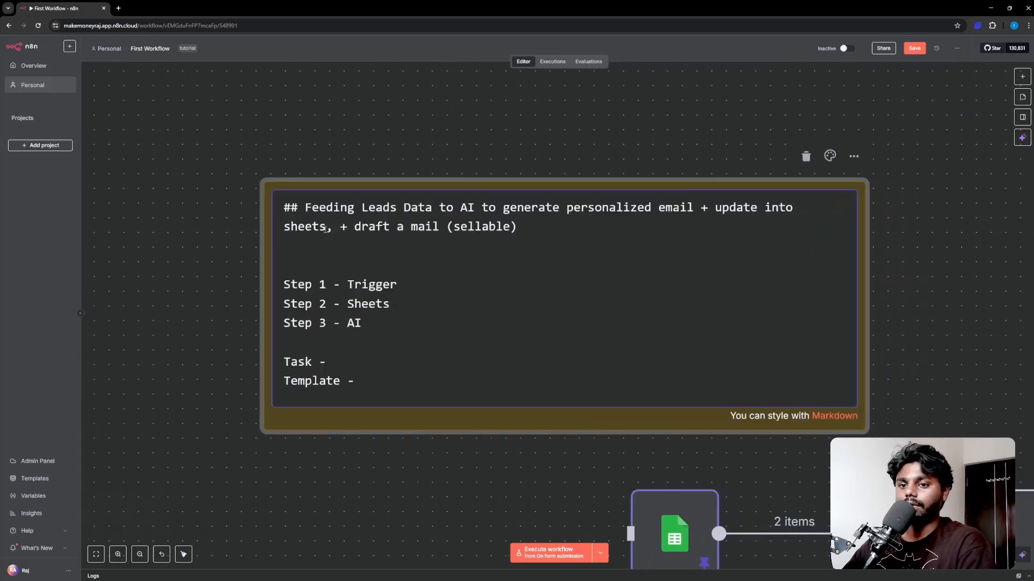
Step: Extend Step 1 to say it gets the data from google sheets/lead form
{"action": "key", "text": "Down"}
{"action": "key", "text": "Down"}
{"action": "left_click", "coordinate": [402, 286]}
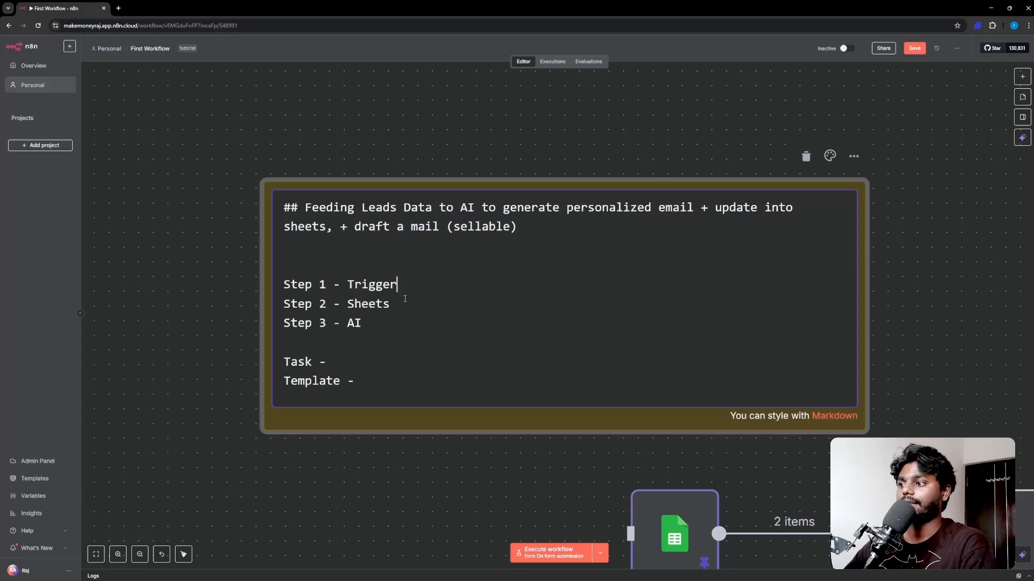
{"action": "left_click_drag", "start_coordinate": [401, 286], "coordinate": [334, 279]}
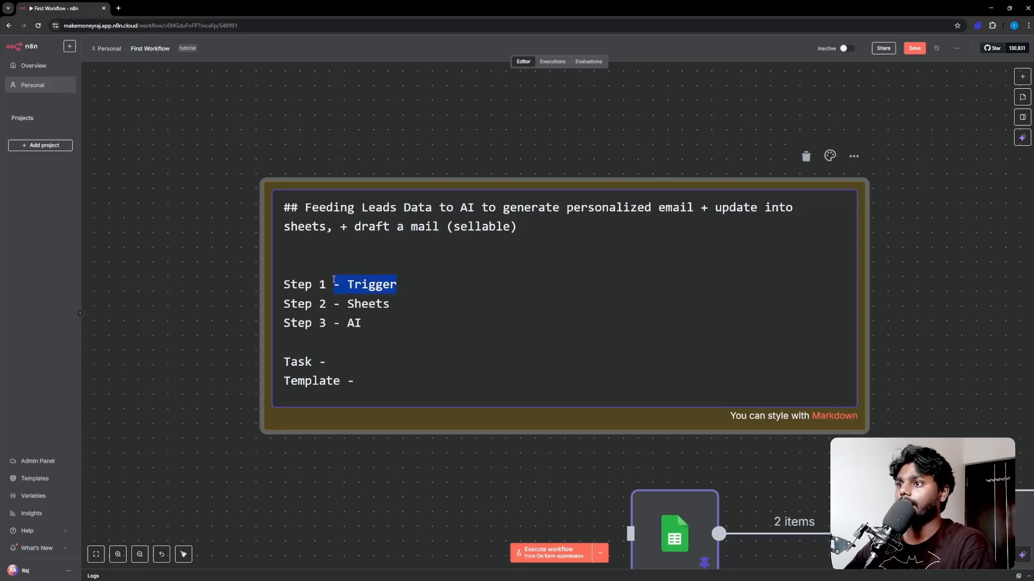
{"action": "left_click", "coordinate": [403, 286]}
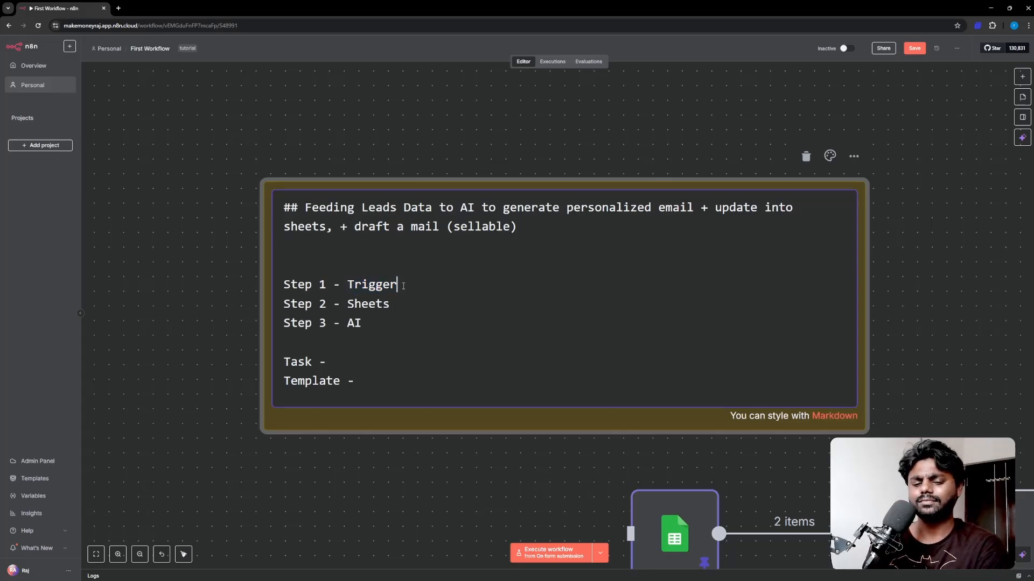
{"action": "type", "text": ", gettting "}
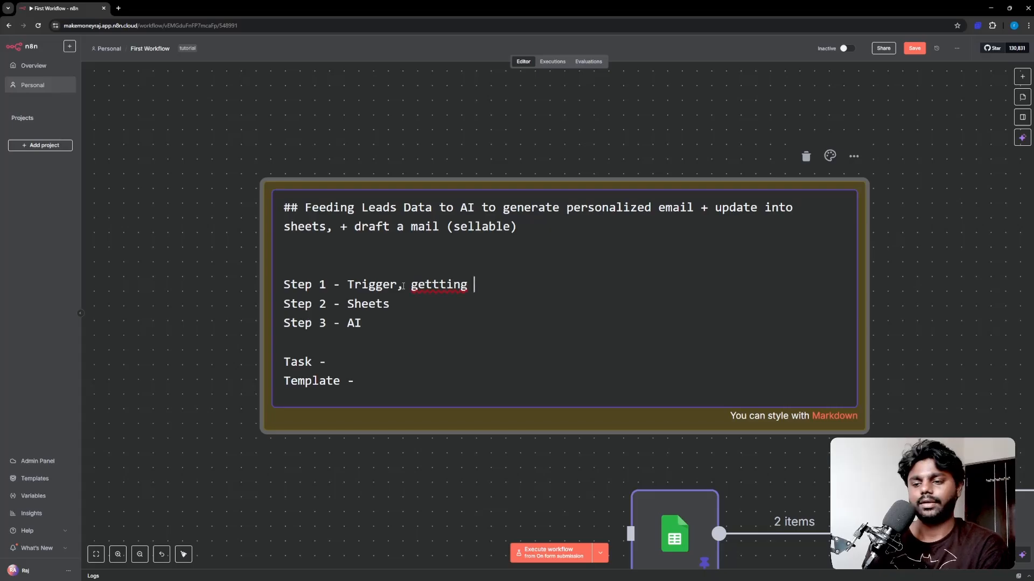
{"action": "type", "text": "the day"}
{"action": "key", "text": "BackSpace"}
{"action": "type", "text": "the da"}
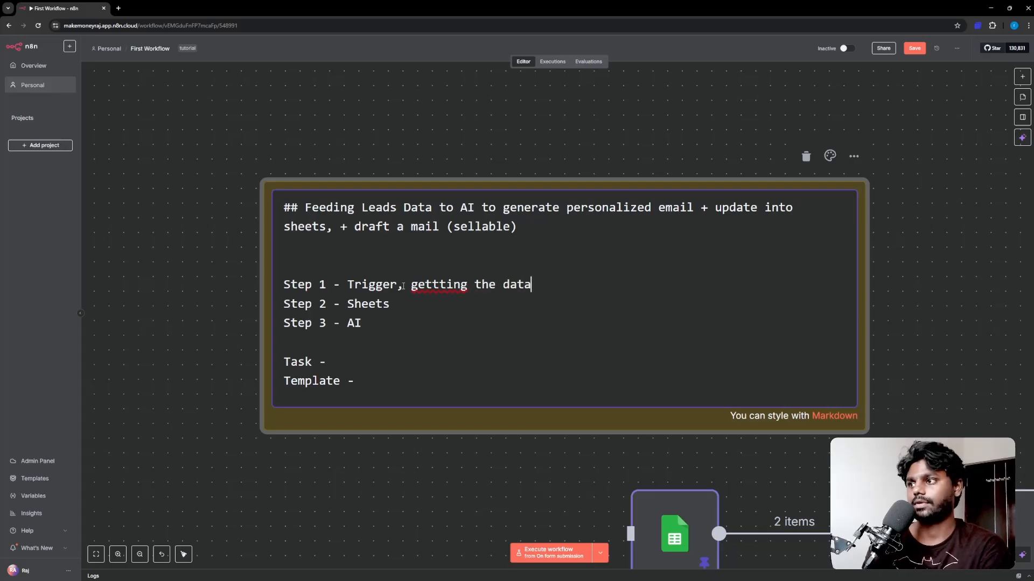
{"action": "type", "text": "ta from "}
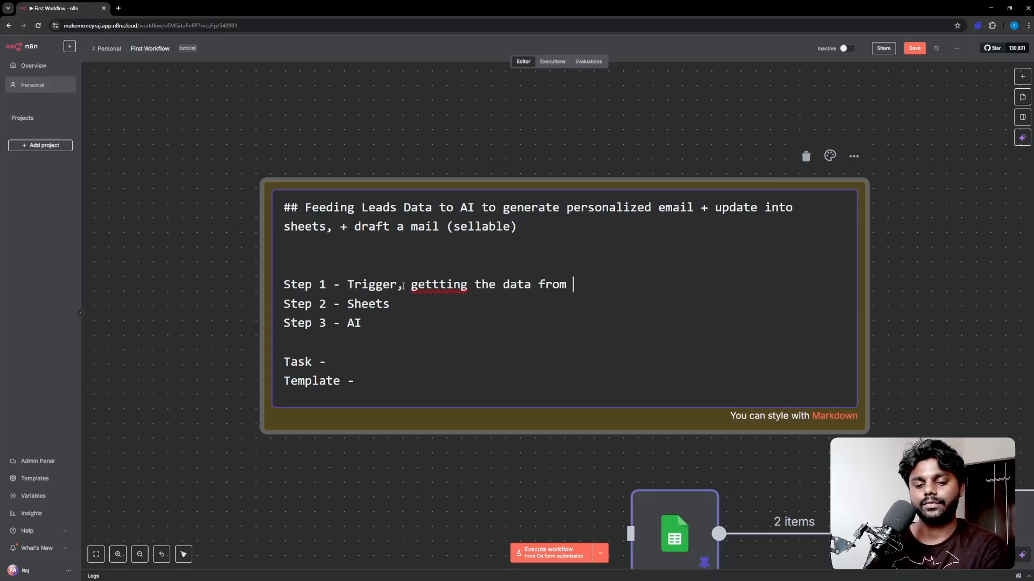
{"action": "type", "text": "google sheets"}
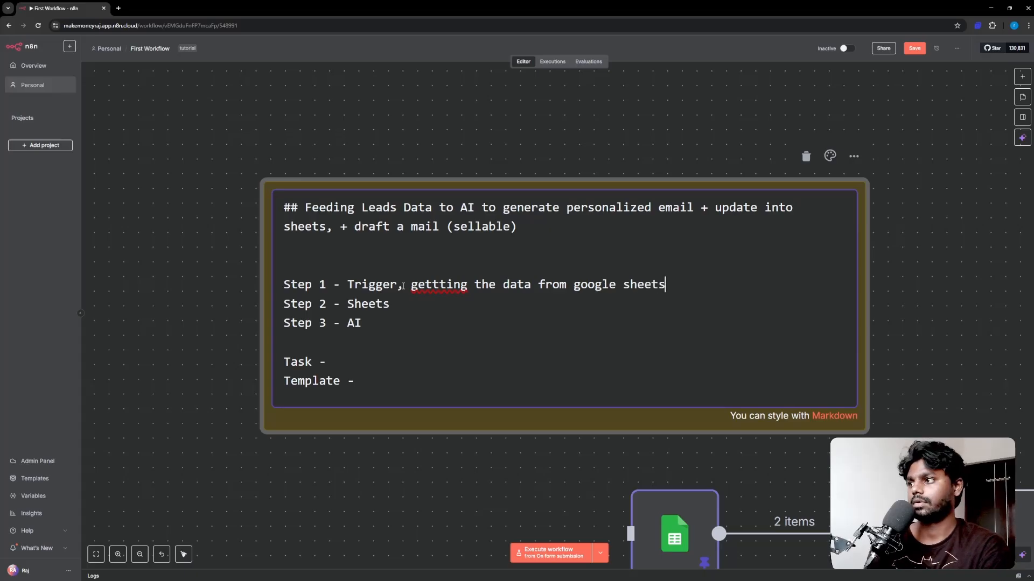
{"action": "type", "text": "/lead form"}
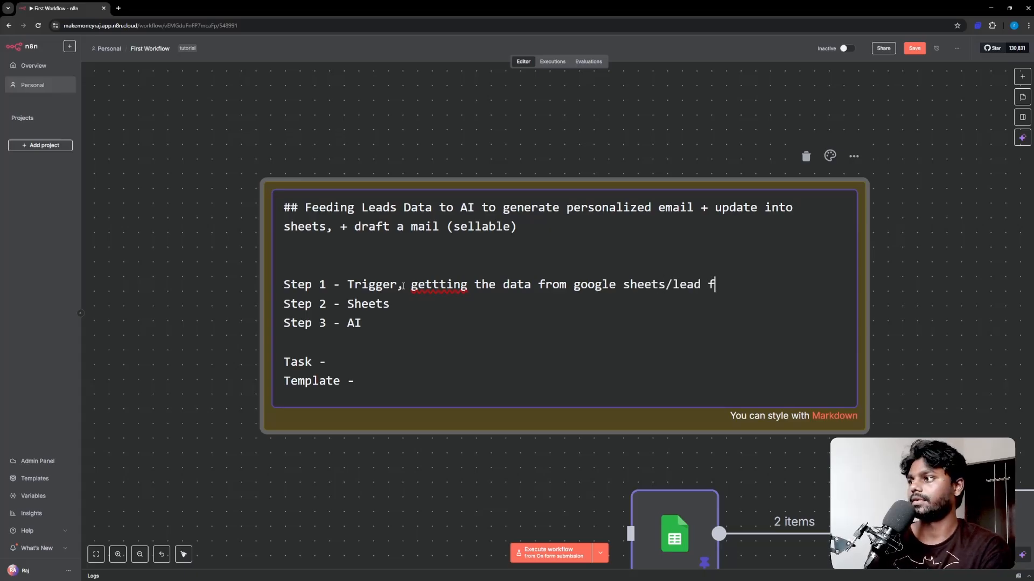
Step: Rewrite Step 2 as 'Create a Personalized Email with 30 Days Action Plan'
{"action": "left_click", "coordinate": [408, 310]}
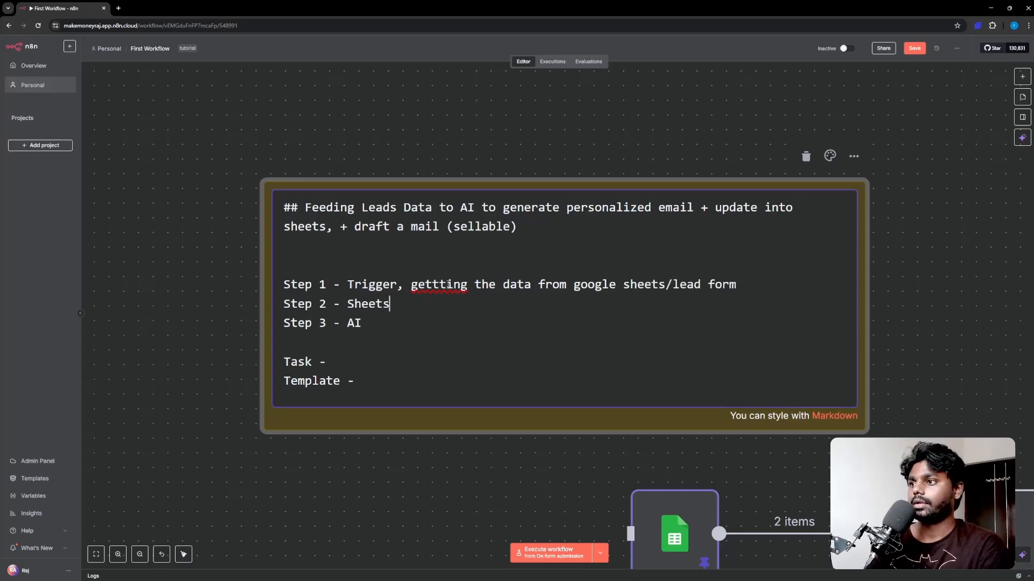
{"action": "key", "text": "BackSpace"}
{"action": "left_click", "coordinate": [412, 301]}
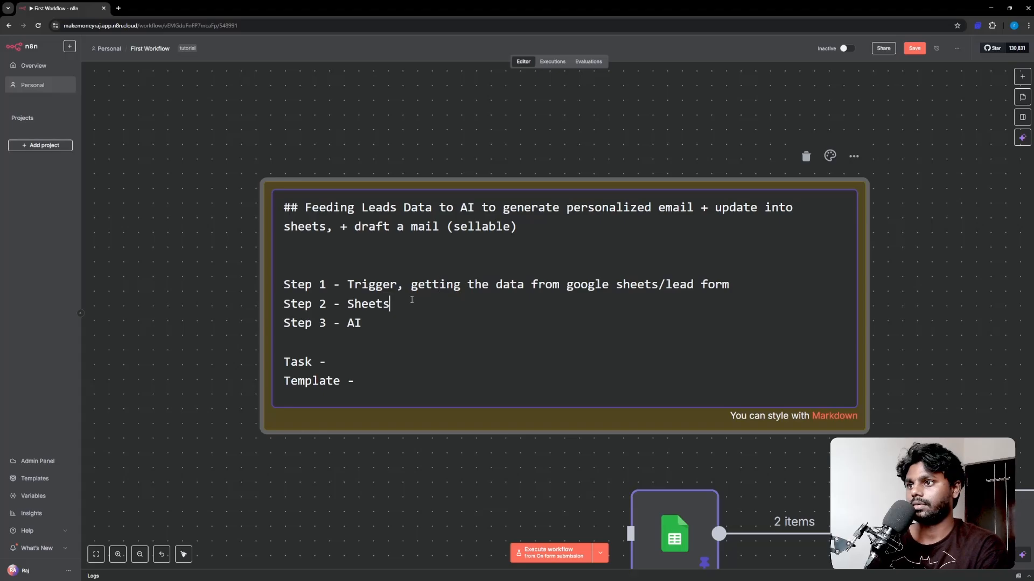
{"action": "key", "text": "BackSpace"}
{"action": "key", "text": "BackSpace"}
{"action": "key", "text": "BackSpace"}
{"action": "key", "text": "BackSpace"}
{"action": "key", "text": "BackSpace"}
{"action": "key", "text": "BackSpace"}
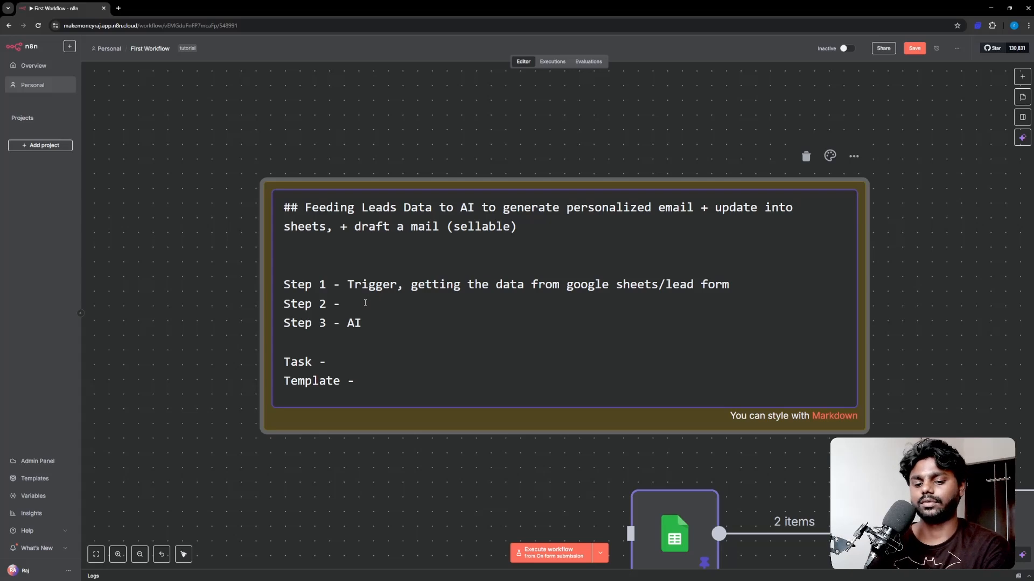
{"action": "type", "text": "Create a Per"}
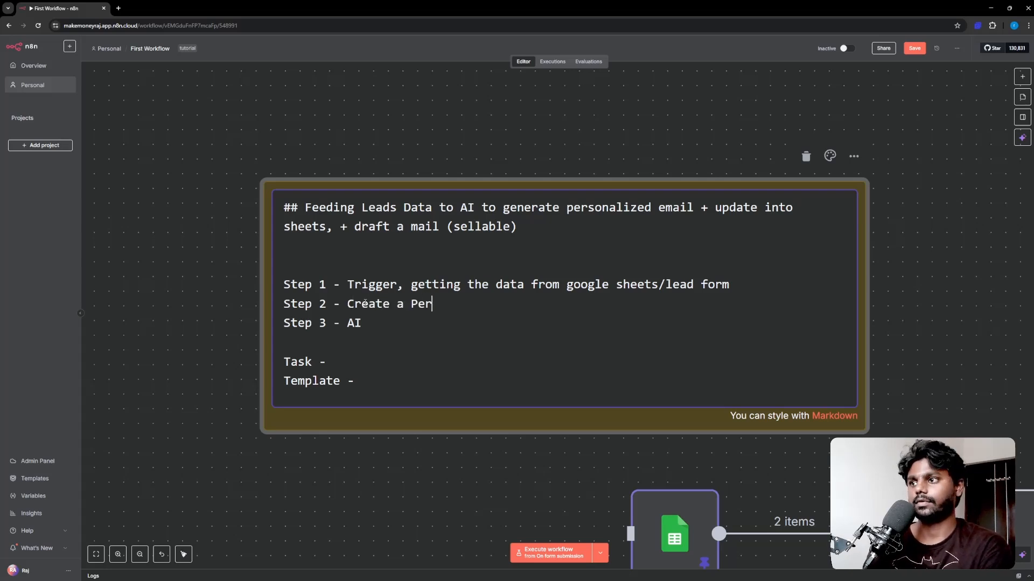
{"action": "type", "text": "sonalise"}
{"action": "key", "text": "BackSpace"}
{"action": "key", "text": "BackSpace"}
{"action": "type", "text": "zed "}
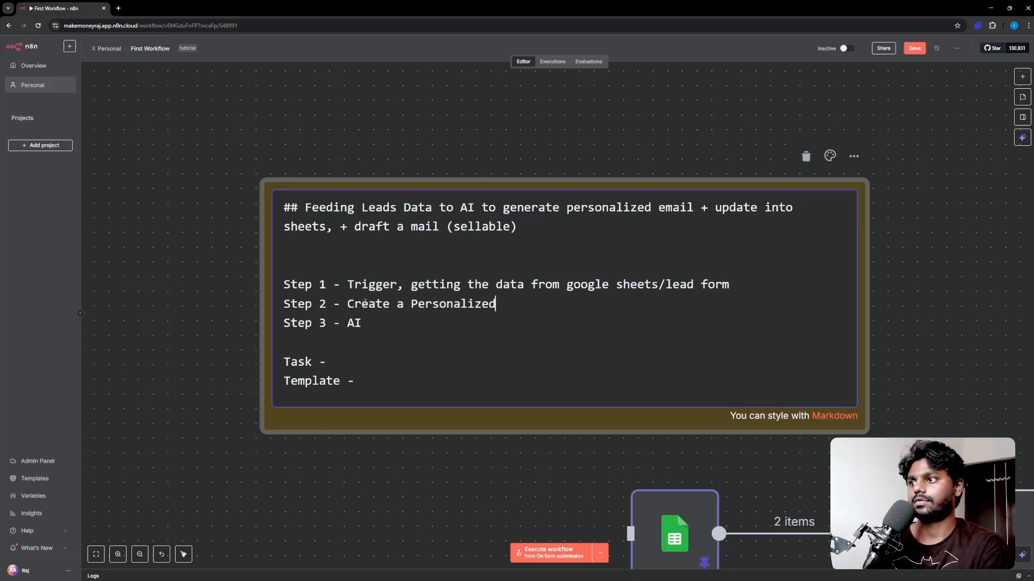
{"action": "type", "text": "Email with "}
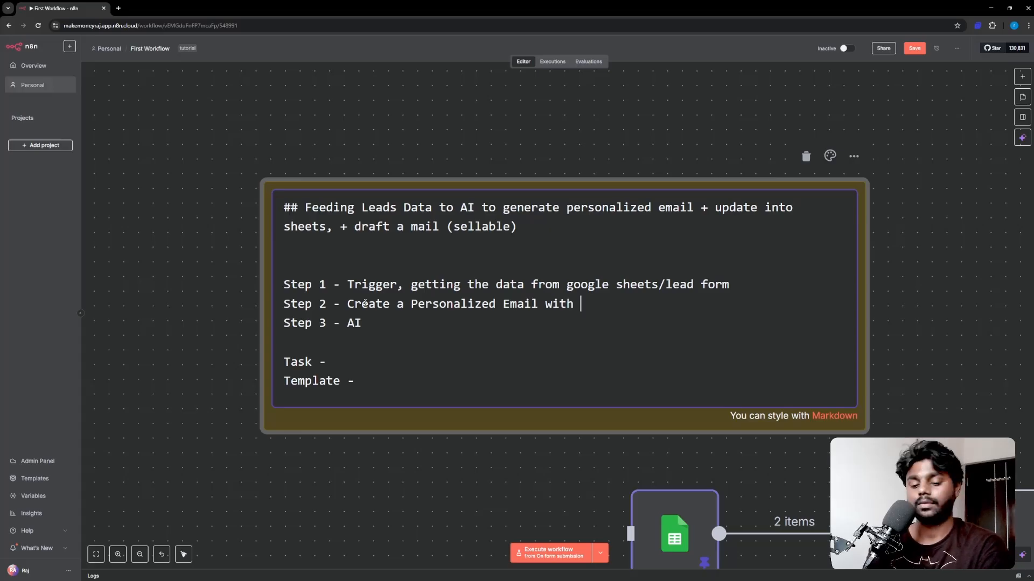
{"action": "type", "text": "Billin"}
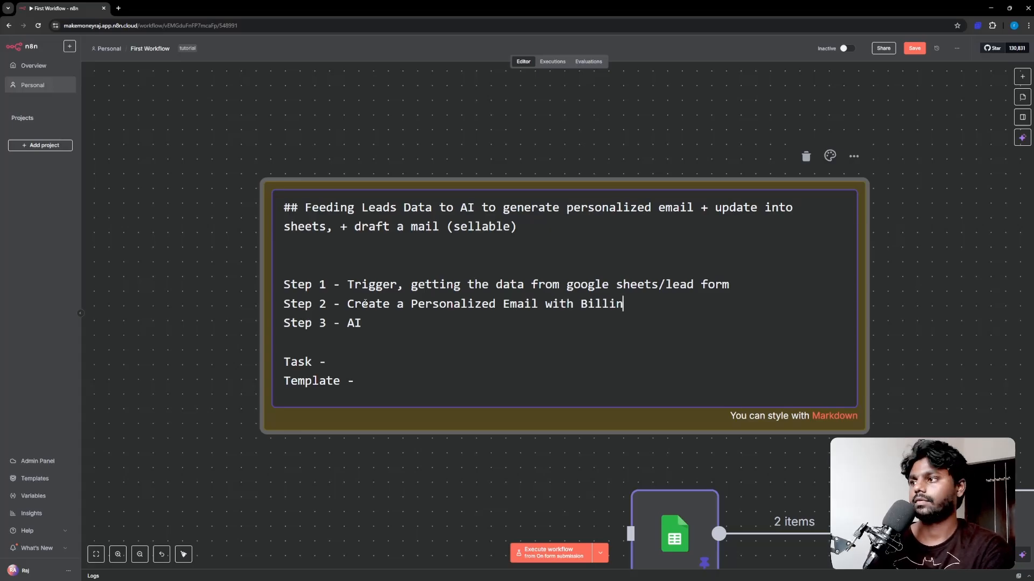
{"action": "type", "text": "g Infor or"}
{"action": "key", "text": "BackSpace"}
{"action": "key", "text": "BackSpace"}
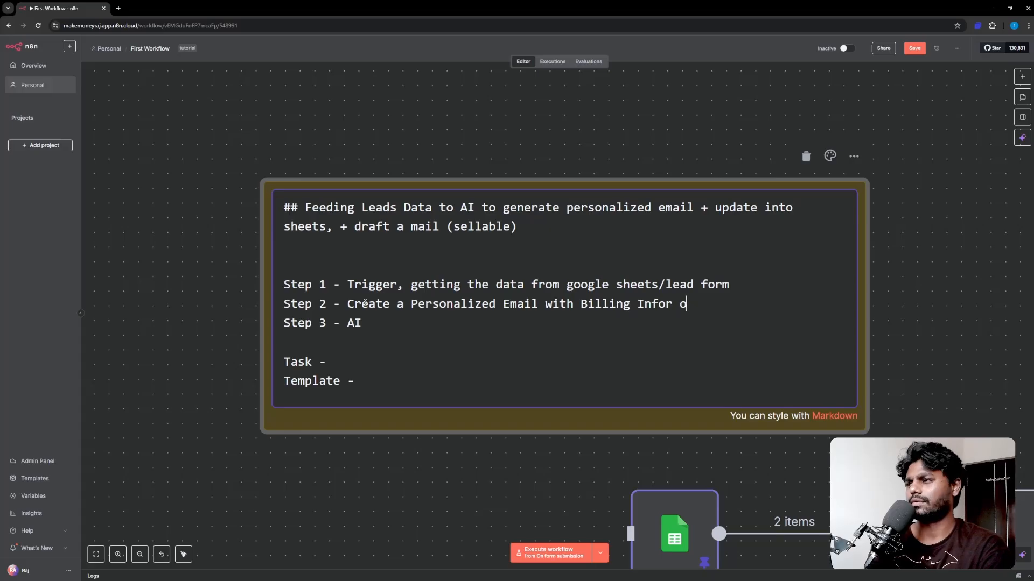
{"action": "key", "text": "BackSpace"}
{"action": "key", "text": "BackSpace"}
{"action": "key", "text": "BackSpace"}
{"action": "key", "text": "BackSpace"}
{"action": "key", "text": "BackSpace"}
{"action": "key", "text": "BackSpace"}
{"action": "key", "text": "BackSpace"}
{"action": "key", "text": "BackSpace"}
{"action": "key", "text": "BackSpace"}
{"action": "key", "text": "BackSpace"}
{"action": "key", "text": "BackSpace"}
{"action": "key", "text": "BackSpace"}
{"action": "key", "text": "BackSpace"}
{"action": "key", "text": "BackSpace"}
{"action": "key", "text": "BackSpace"}
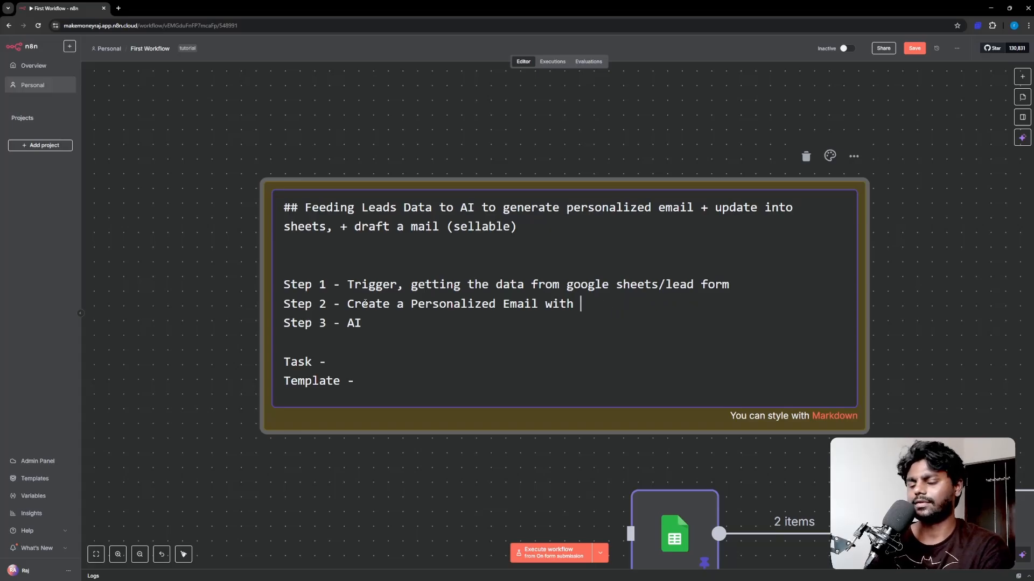
{"action": "type", "text": "30 Days "}
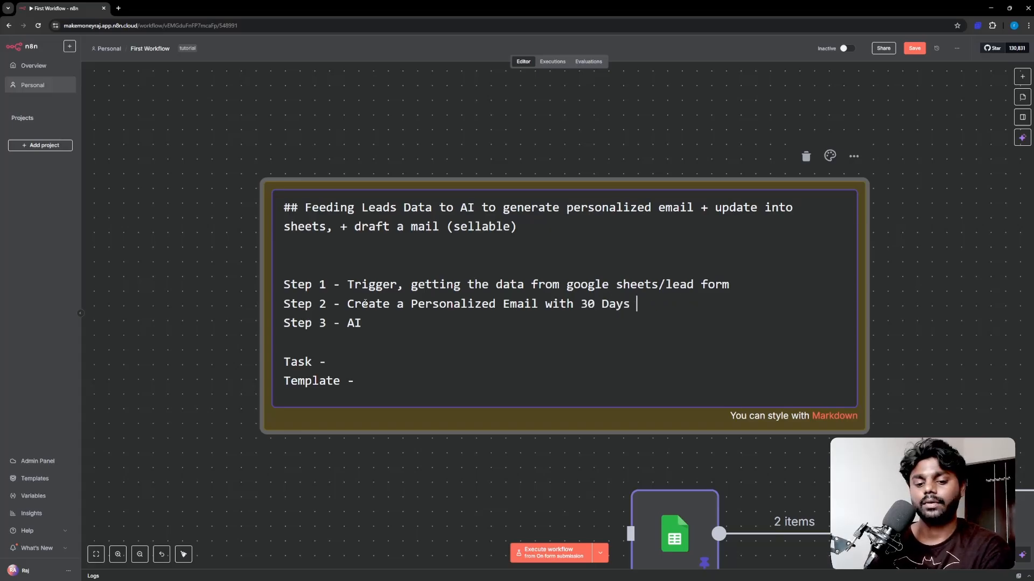
{"action": "type", "text": "Action Plan"}
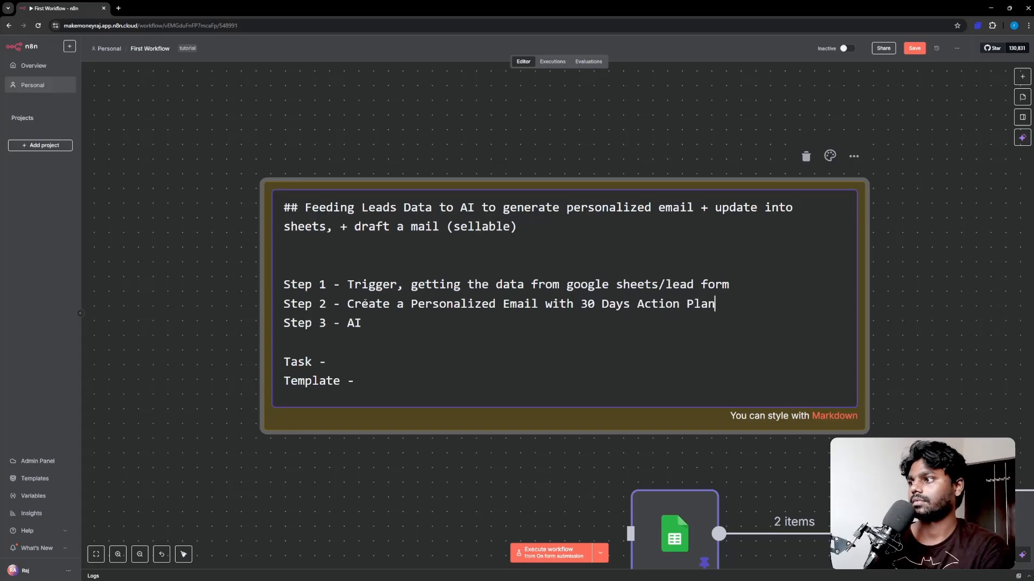
Step: Change Step 3 to 'Updating the Gsheet Rows' and add 'Step 4 - Draft the Email' below it
{"action": "key", "text": "BackSpace"}
{"action": "key", "text": "BackSpace"}
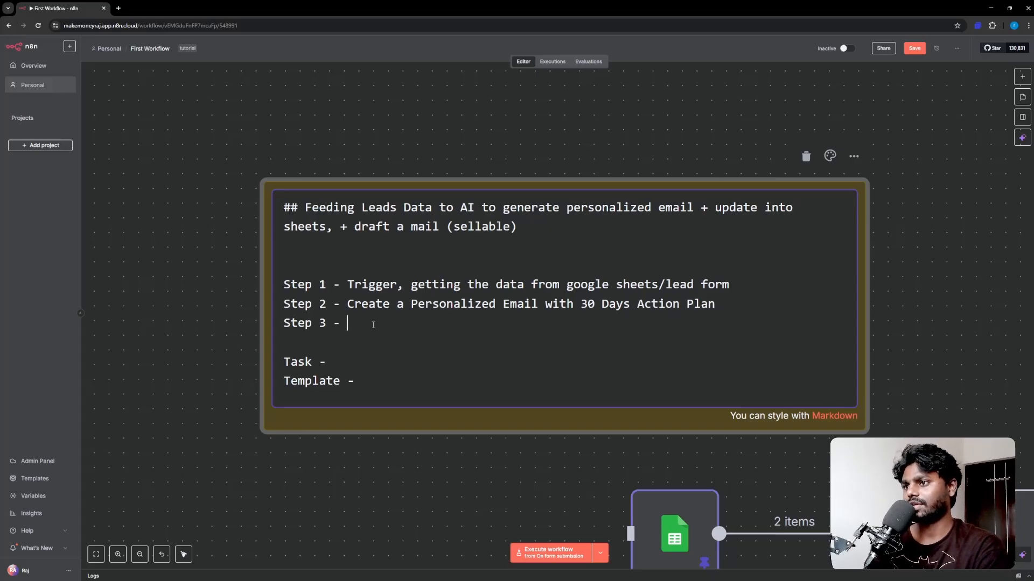
{"action": "type", "text": "U"}
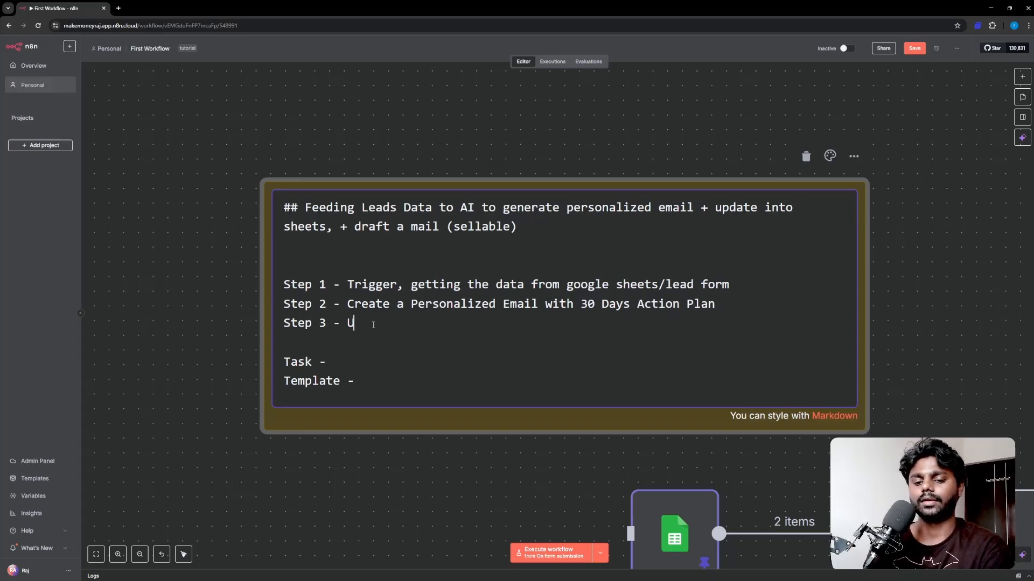
{"action": "type", "text": "pdating the Gsheet Rows"}
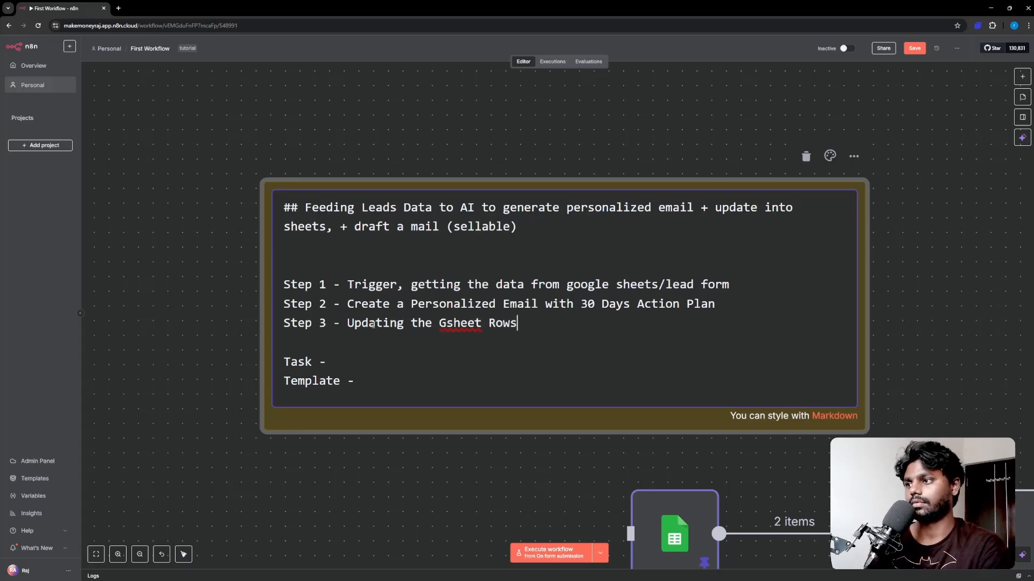
{"action": "key", "text": "Return"}
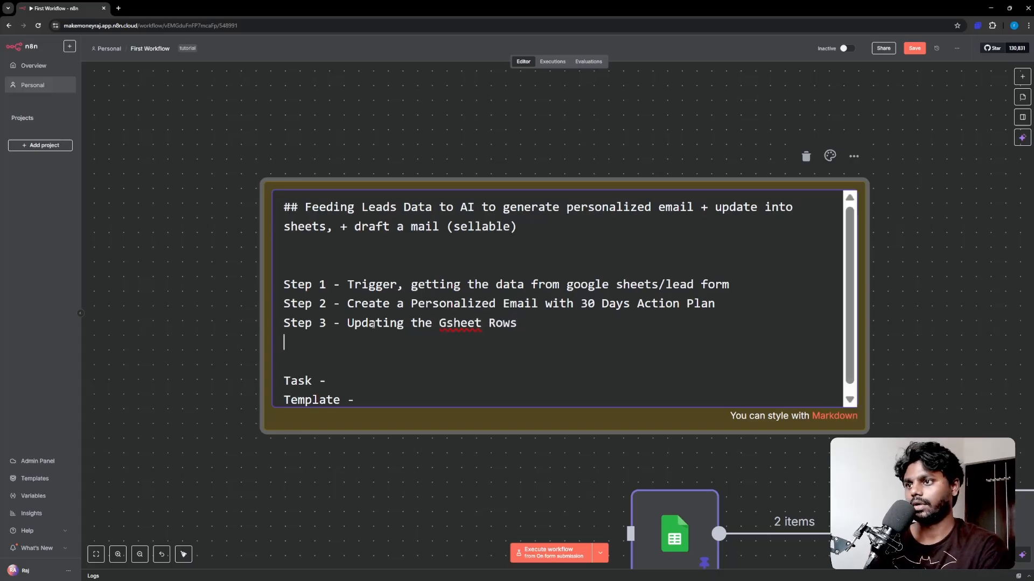
{"action": "type", "text": "Ste"}
{"action": "key", "text": "BackSpace"}
{"action": "key", "text": "BackSpace"}
{"action": "key", "text": "BackSpace"}
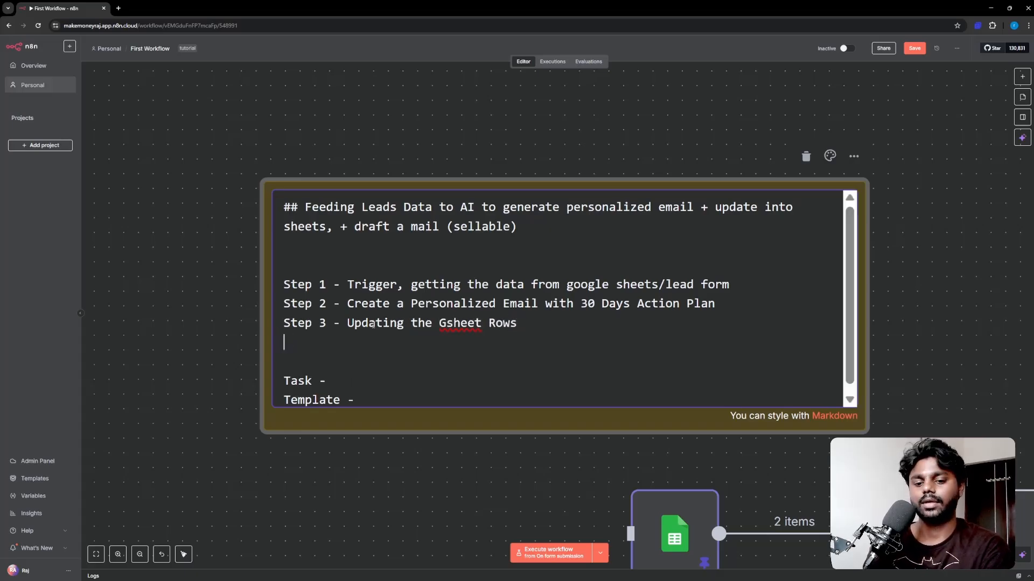
{"action": "type", "text": "Step 4  -"}
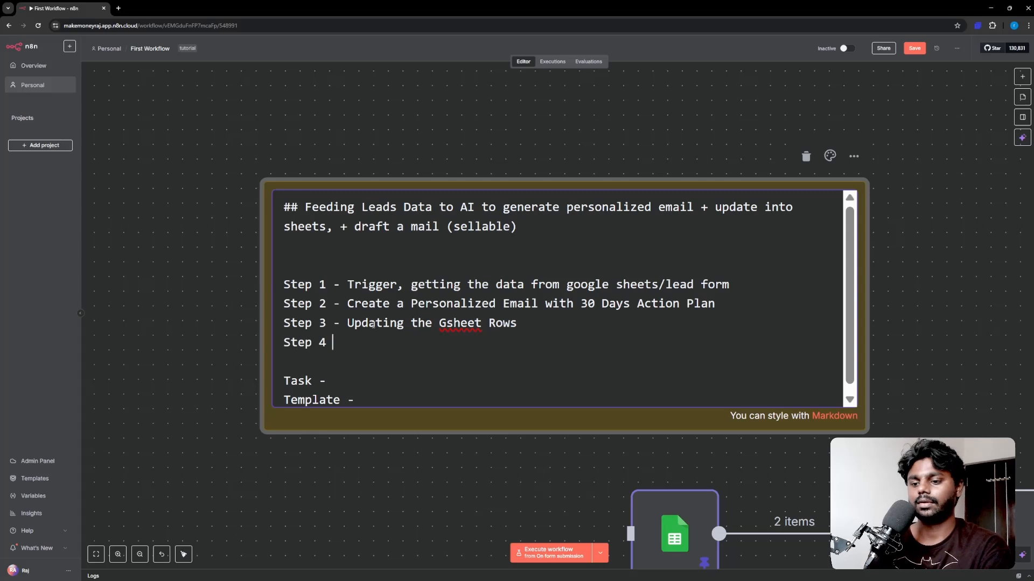
{"action": "key", "text": "BackSpace"}
{"action": "key", "text": "BackSpace"}
{"action": "key", "text": "BackSpace"}
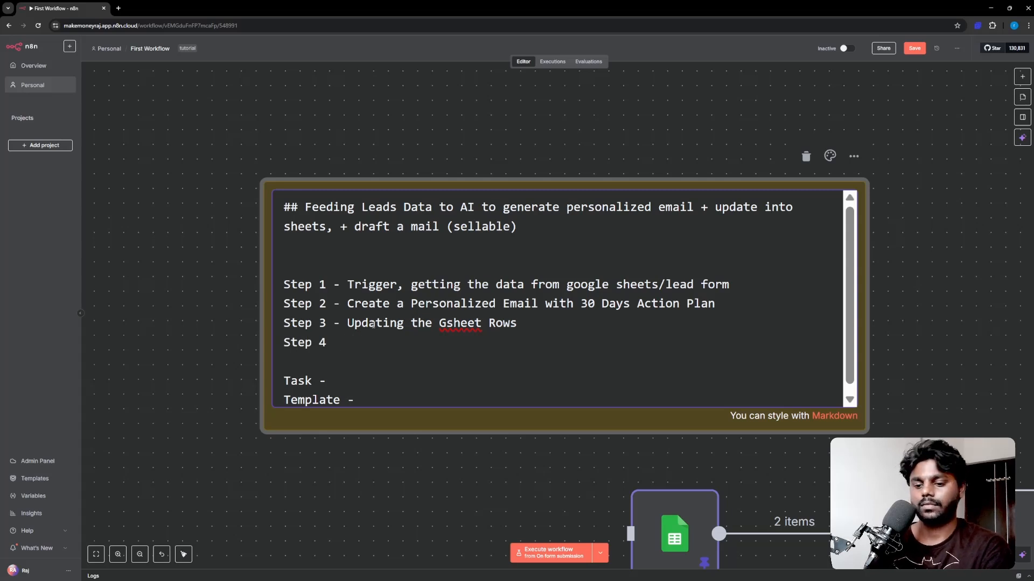
{"action": "type", "text": "- Draft "}
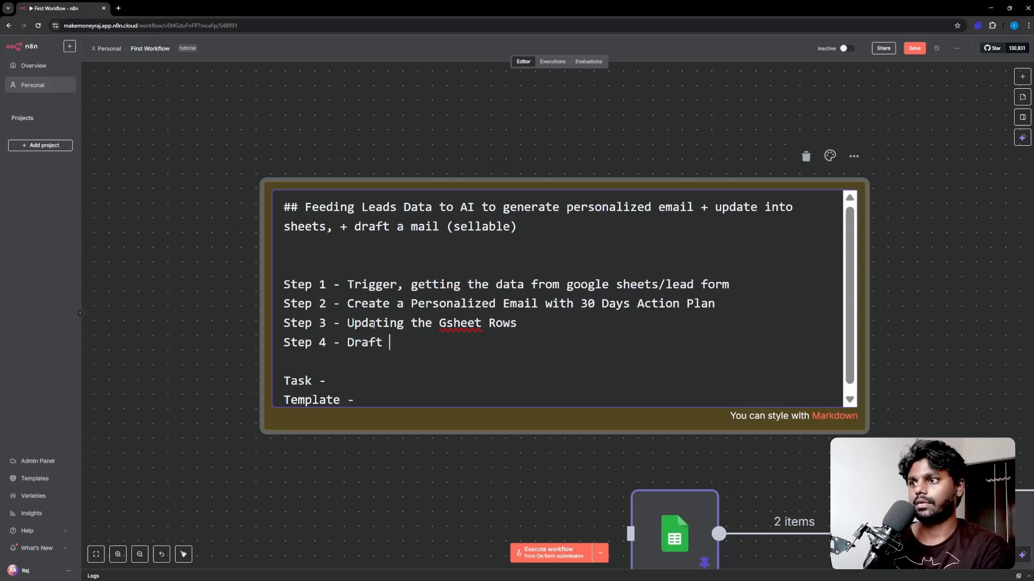
{"action": "type", "text": "the Email"}
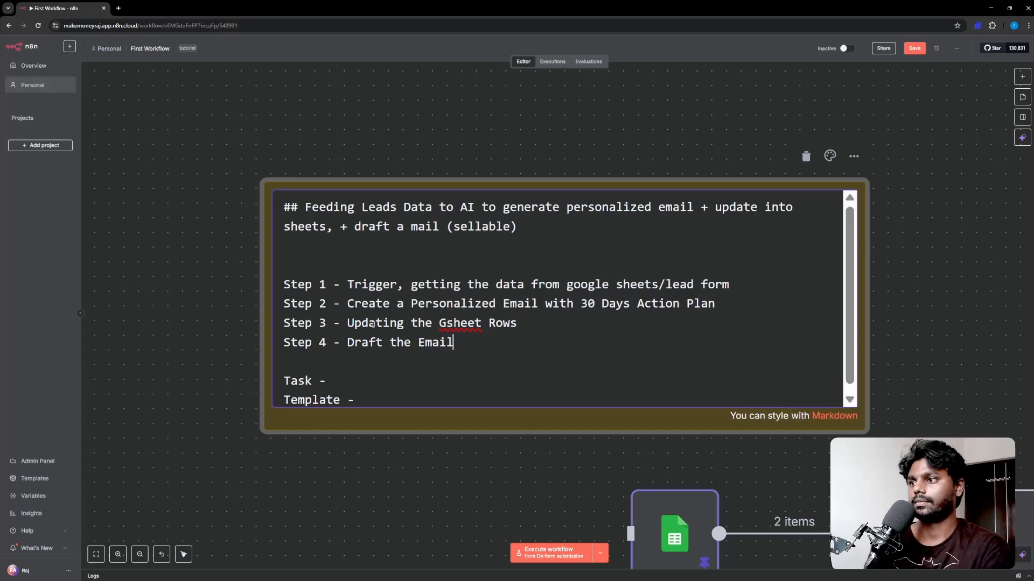
Step: Save the workflow changes and nudge the sticky note left in the new 'My workflow 3'
{"action": "left_click", "coordinate": [168, 179]}
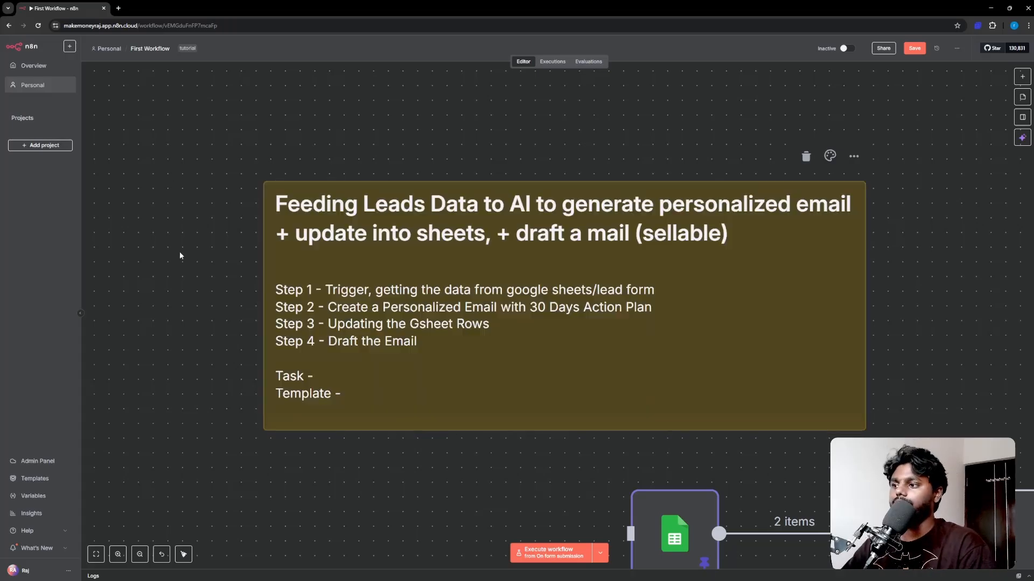
{"action": "scroll", "coordinate": [352, 281], "scroll_direction": "down", "scroll_amount": 2}
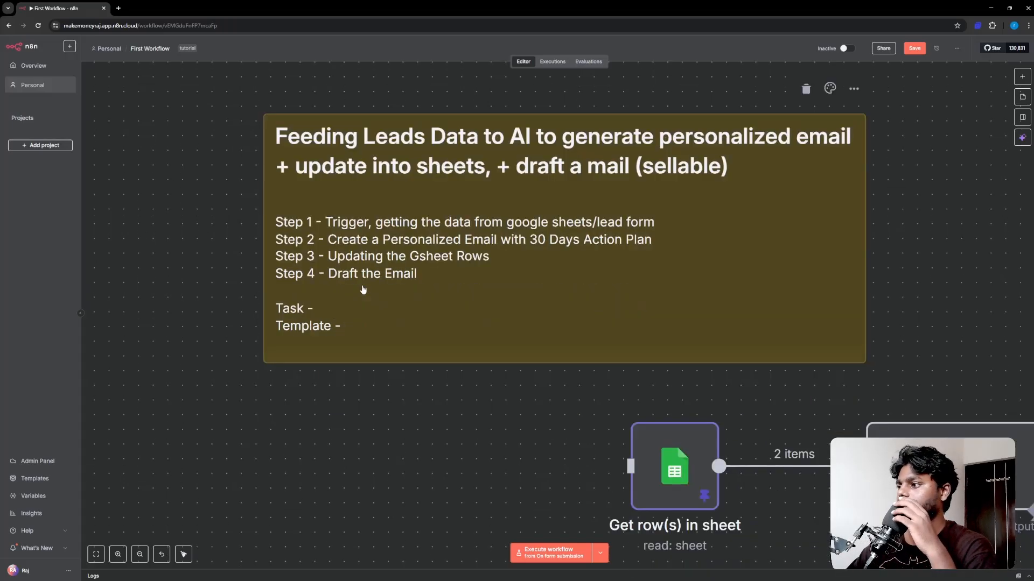
{"action": "scroll", "coordinate": [360, 285], "scroll_direction": "up", "scroll_amount": 2}
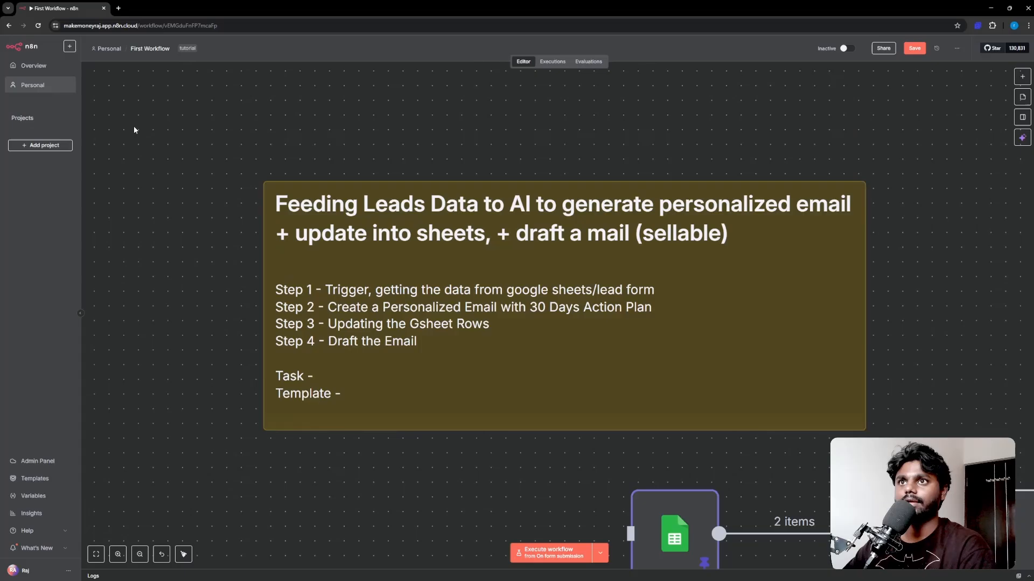
{"action": "left_click", "coordinate": [41, 68]}
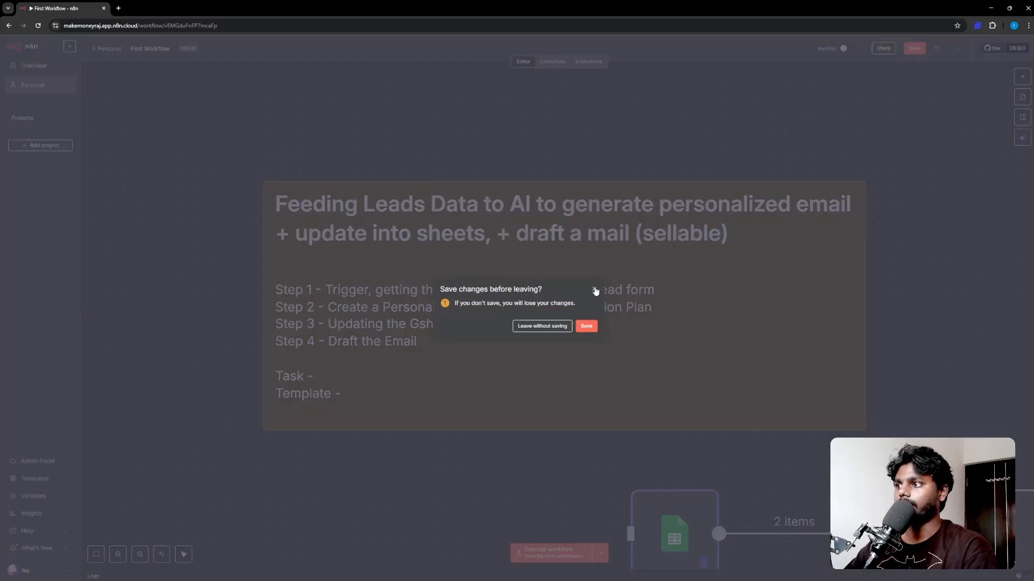
{"action": "left_click", "coordinate": [587, 326]}
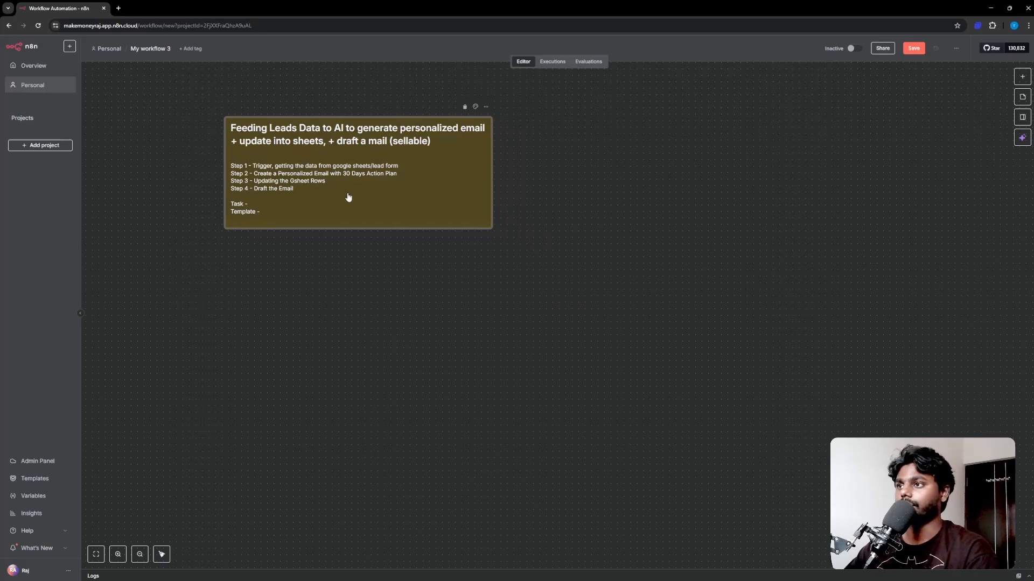
{"action": "mouse_move", "coordinate": [346, 196]}
{"action": "left_mouse_down"}
{"action": "mouse_move", "coordinate": [316, 198]}
{"action": "mouse_move", "coordinate": [364, 192]}
{"action": "left_mouse_up"}
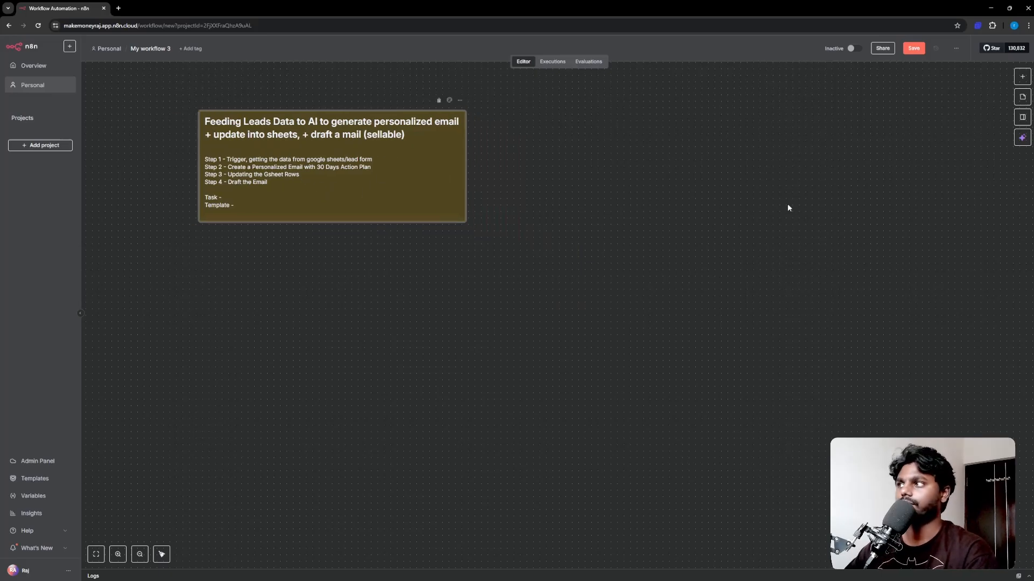
{"action": "left_click", "coordinate": [1022, 75]}
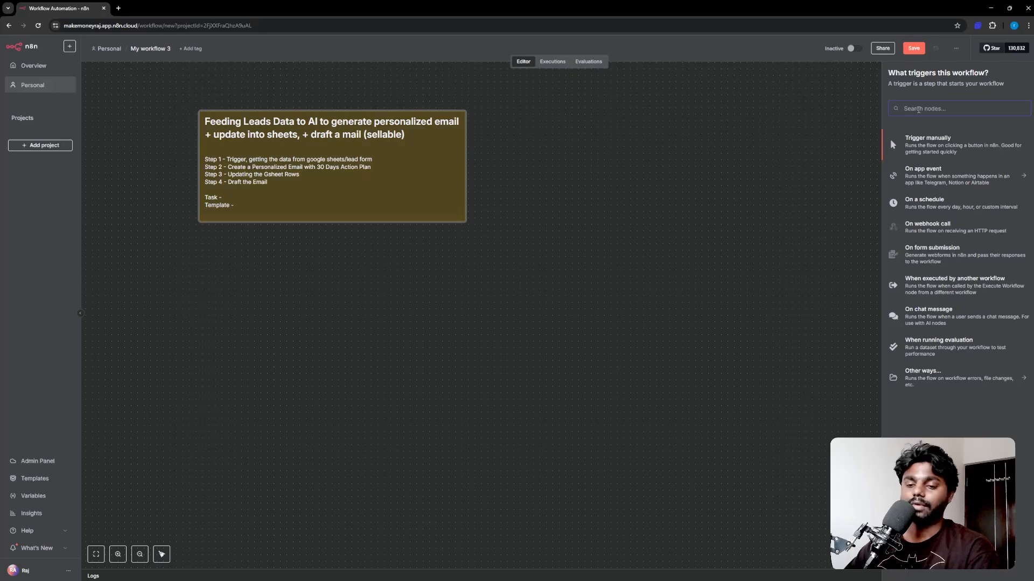
Step: Search 'form' and add an 'On form submission' trigger node to the workflow
{"action": "type", "text": "form"}
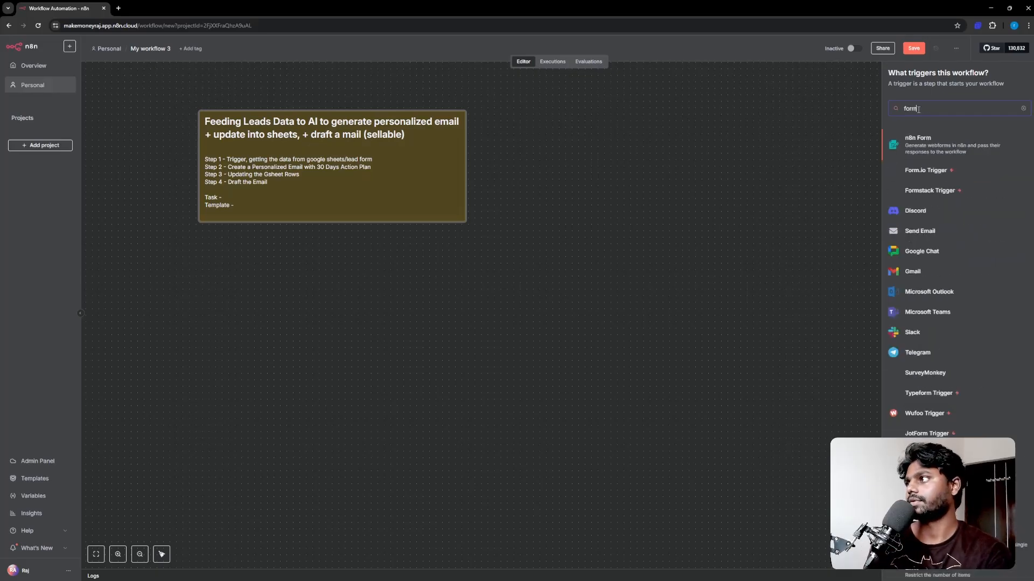
{"action": "left_click", "coordinate": [942, 150]}
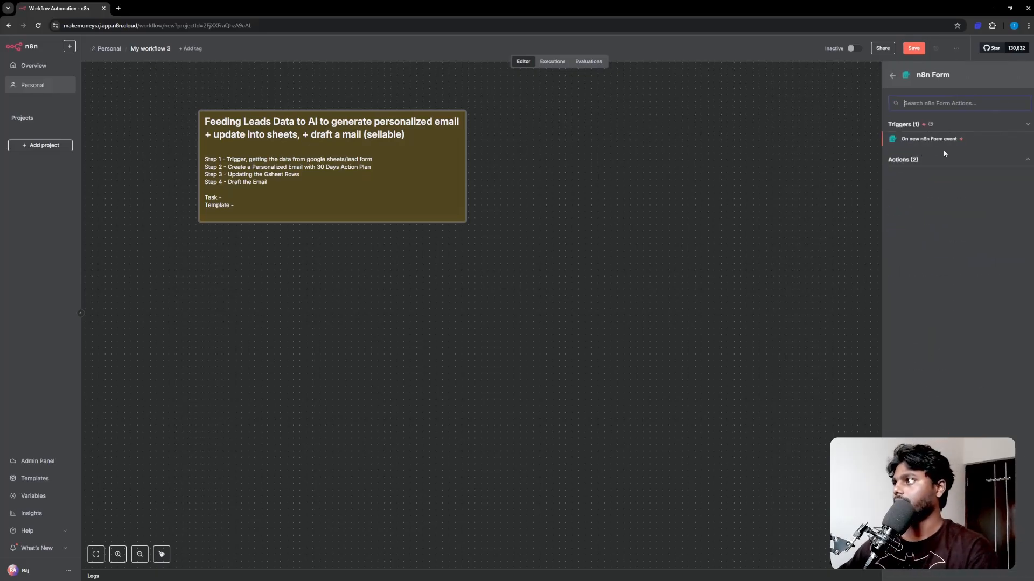
{"action": "left_click", "coordinate": [893, 78]}
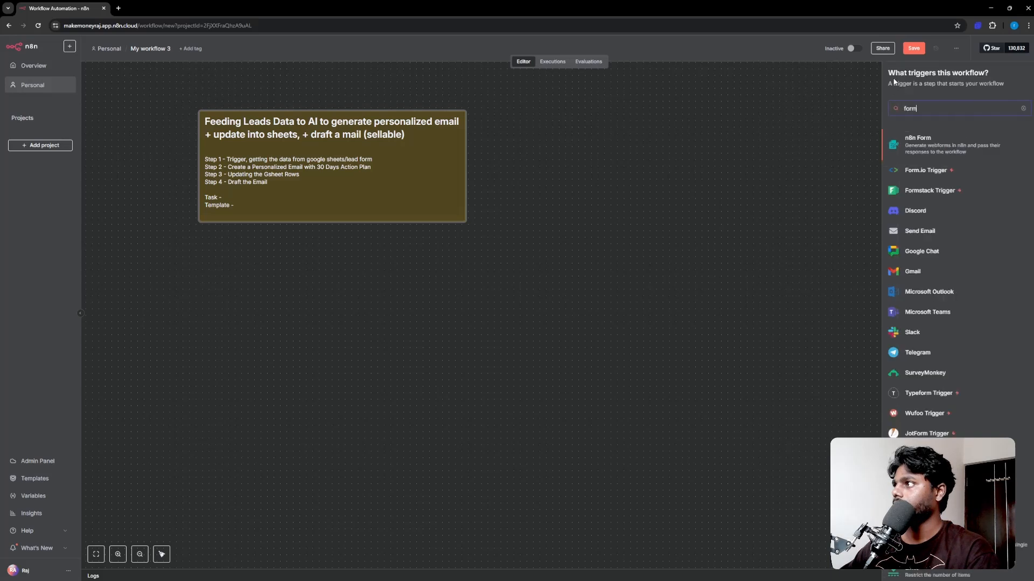
{"action": "left_click", "coordinate": [1023, 108]}
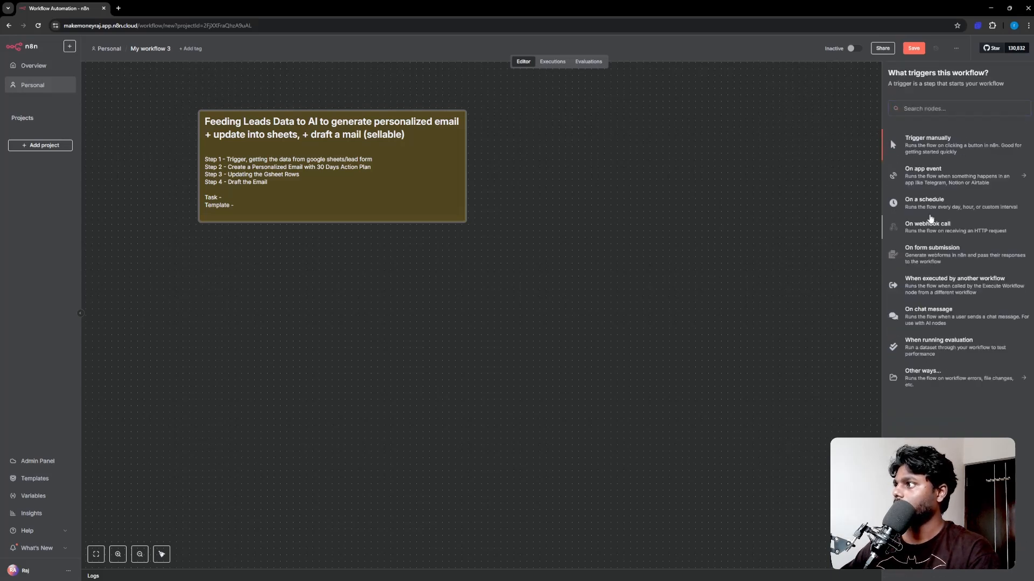
{"action": "left_click", "coordinate": [938, 256]}
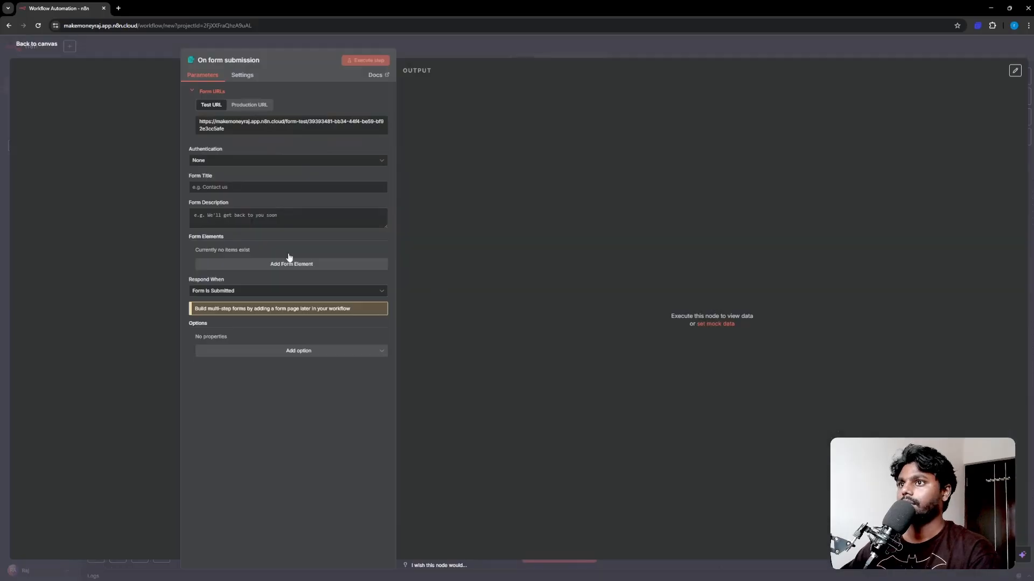
{"action": "left_click", "coordinate": [26, 41]}
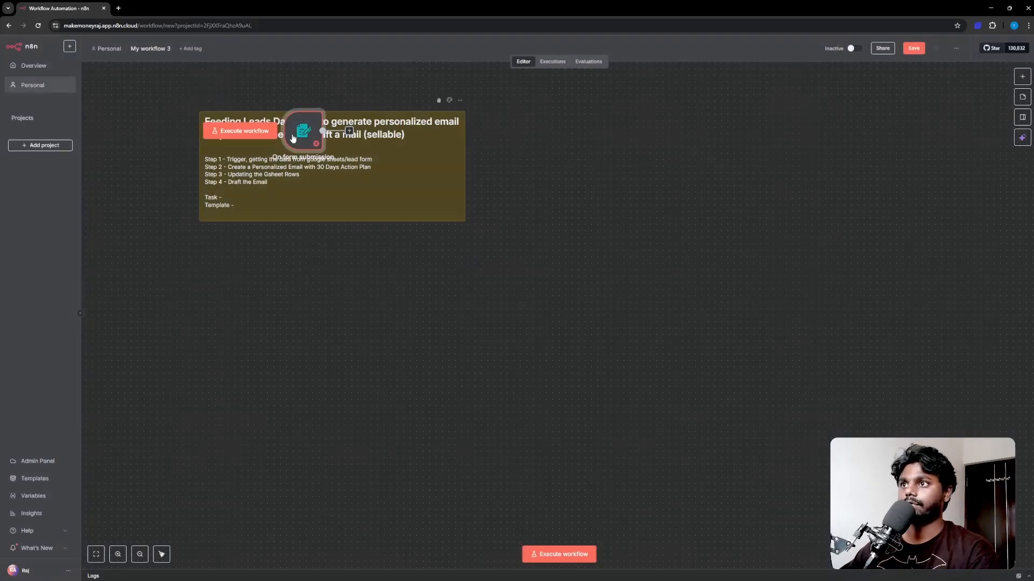
Step: Move the form trigger below the sticky note and keep its authentication set to None
{"action": "left_click_drag", "start_coordinate": [291, 147], "coordinate": [385, 325]}
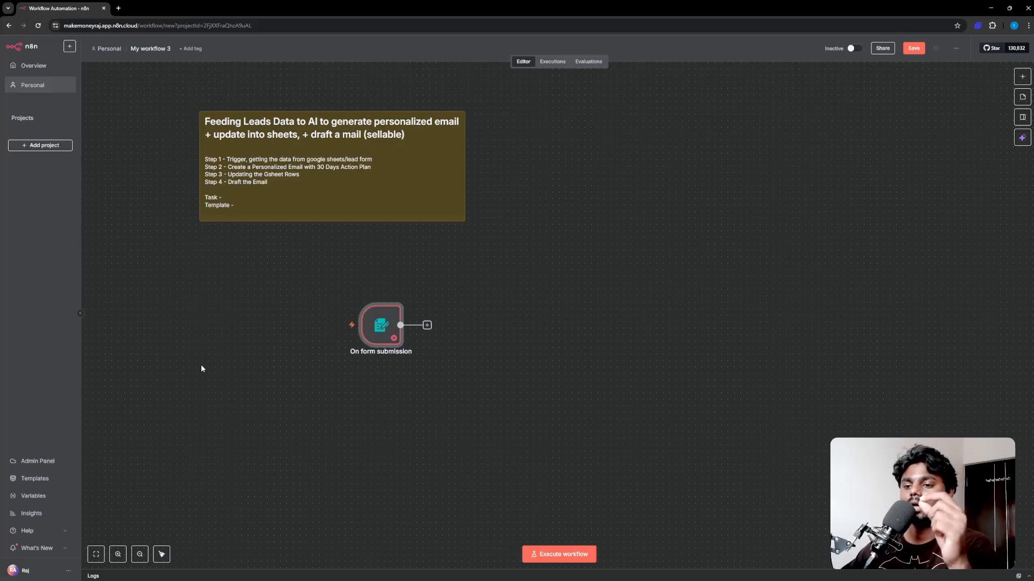
{"action": "double_click", "coordinate": [379, 329]}
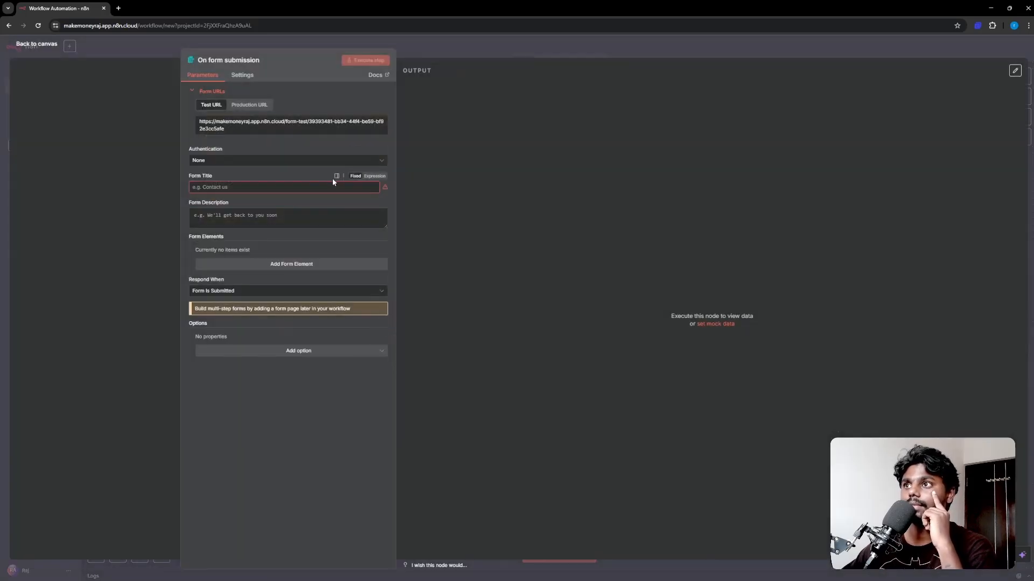
{"action": "double_click", "coordinate": [497, 10]}
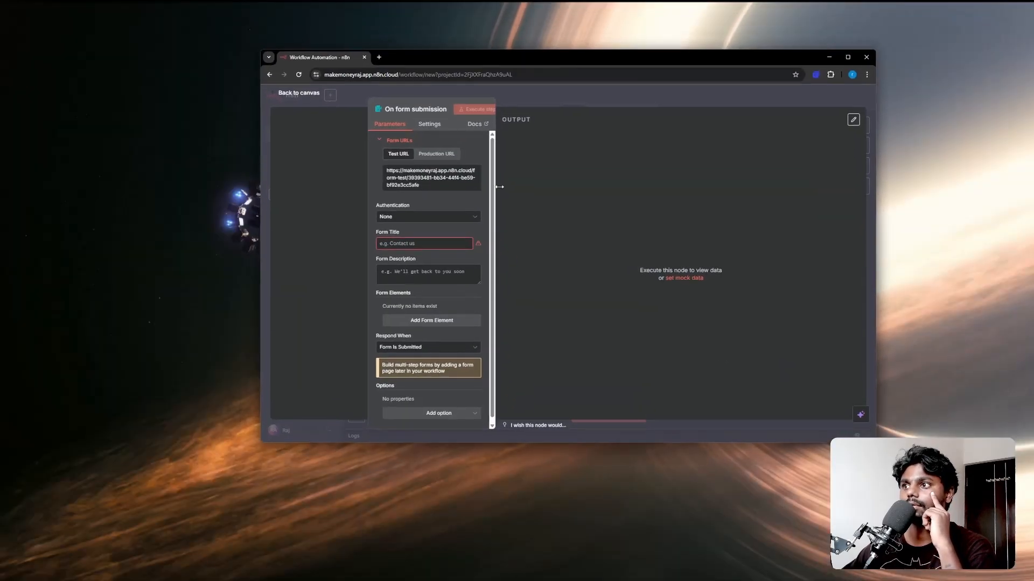
{"action": "left_click", "coordinate": [399, 217]}
{"action": "left_click", "coordinate": [398, 219]}
Step: Title the form 'Lead Submissions Form' with description 'Meta Ads Lead Submissions'
{"action": "left_click", "coordinate": [397, 245]}
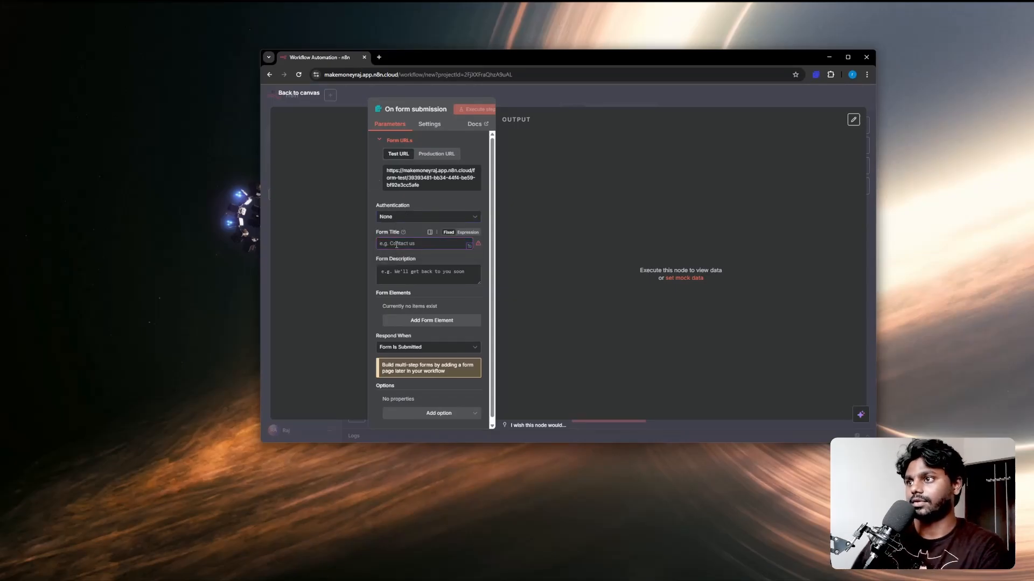
{"action": "type", "text": "Lead Submissions Form"}
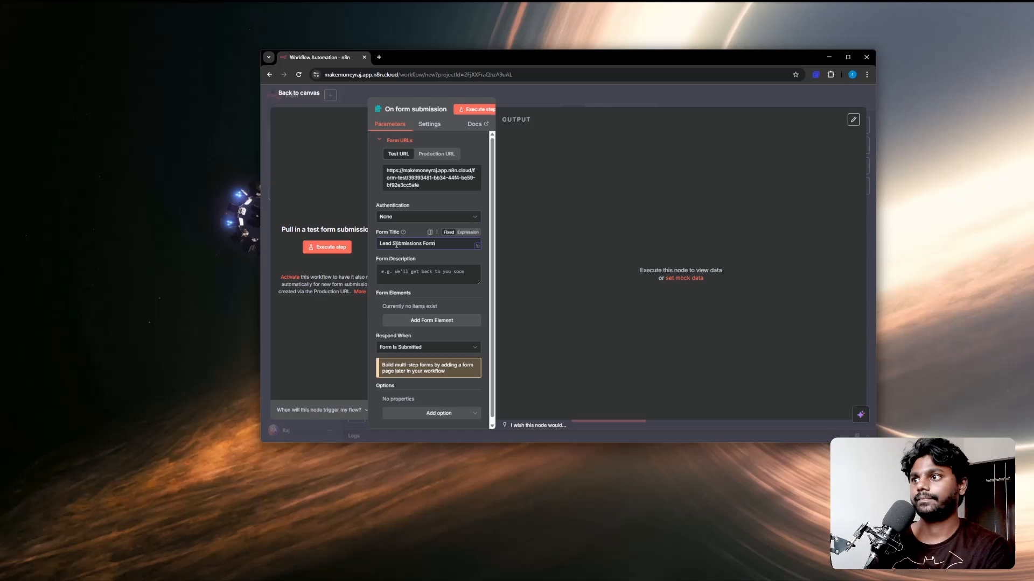
{"action": "left_click", "coordinate": [399, 270]}
{"action": "type", "text": "Meta Ads Lead Submissions"}
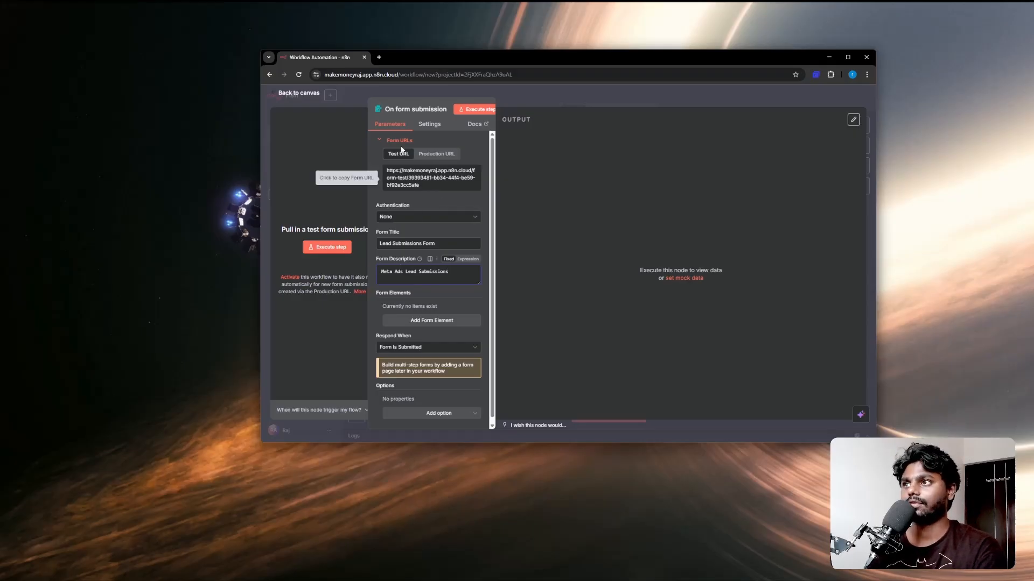
{"action": "left_click", "coordinate": [437, 154]}
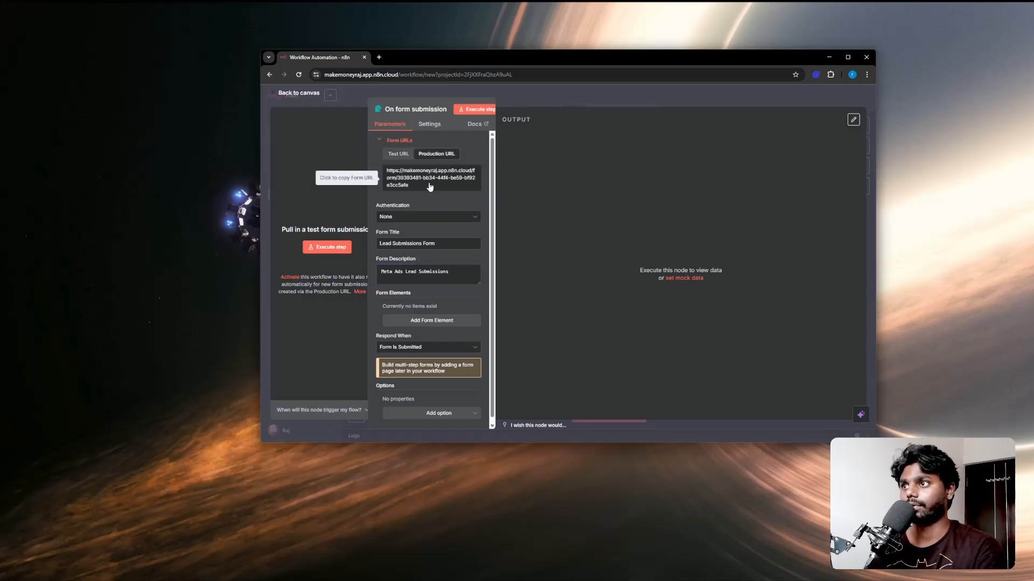
{"action": "left_click", "coordinate": [398, 154]}
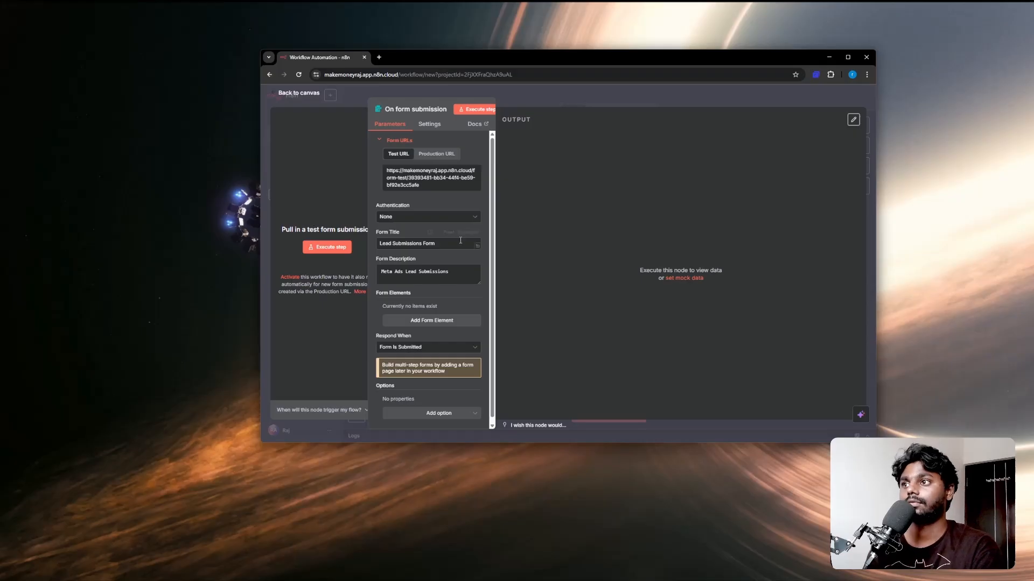
Step: Add a required text field 'Name' with placeholder name
{"action": "left_click", "coordinate": [409, 321]}
{"action": "left_click", "coordinate": [402, 317]}
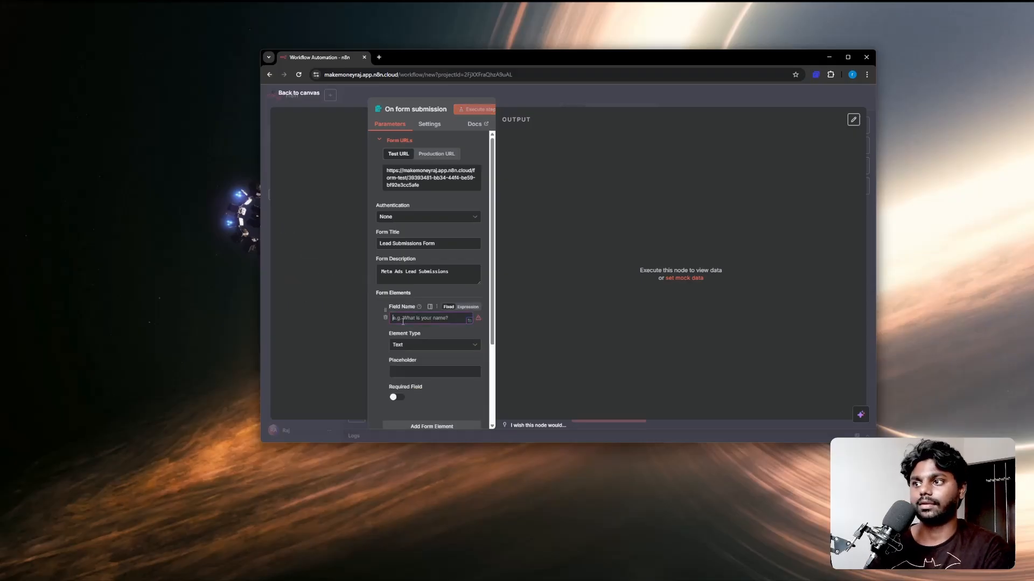
{"action": "type", "text": "Name"}
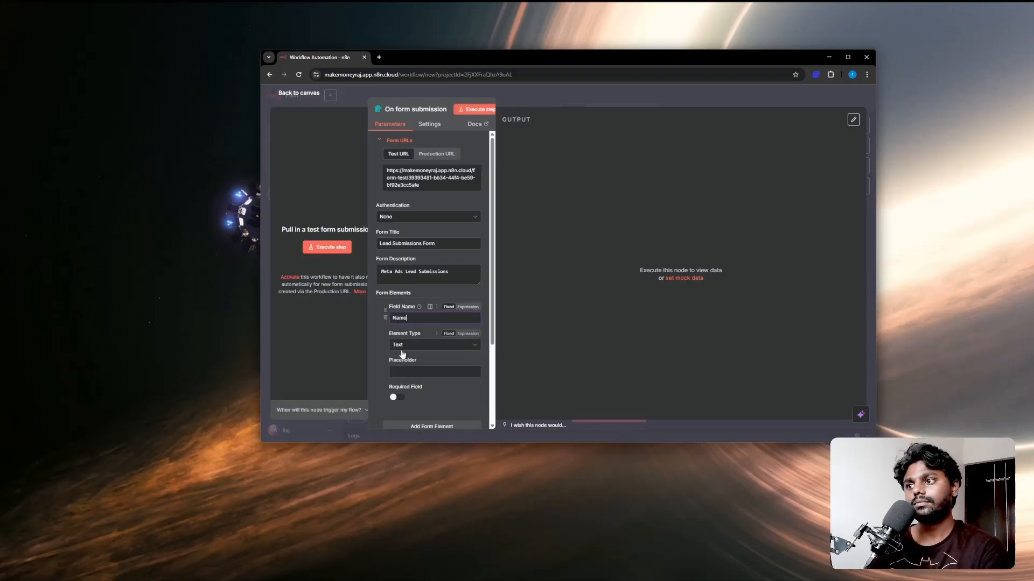
{"action": "left_click", "coordinate": [402, 345]}
{"action": "left_click", "coordinate": [398, 349]}
{"action": "scroll", "coordinate": [401, 377], "scroll_direction": "down", "scroll_amount": 1}
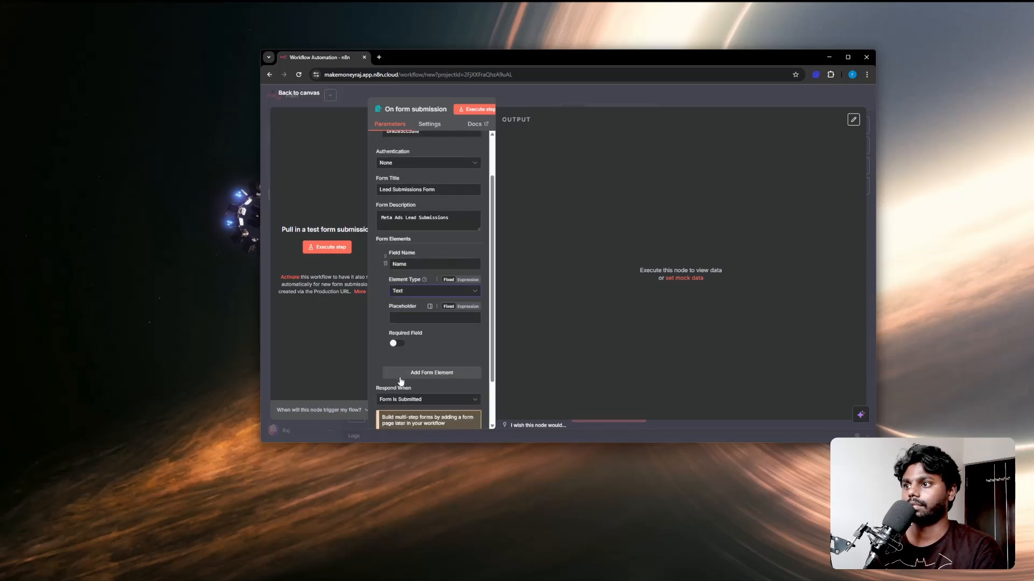
{"action": "left_click", "coordinate": [402, 316]}
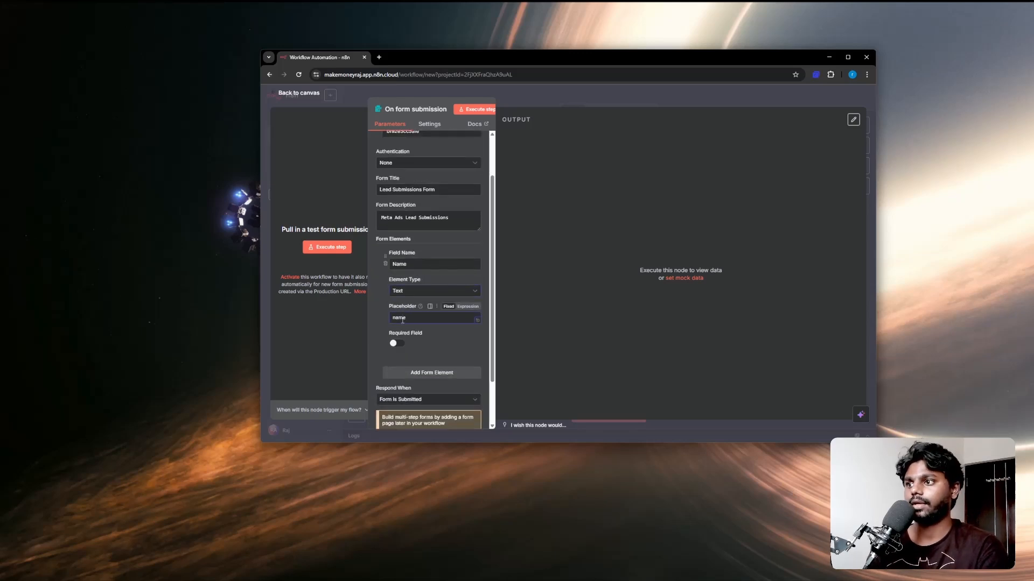
{"action": "left_click", "coordinate": [397, 343]}
{"action": "scroll", "coordinate": [397, 345], "scroll_direction": "down", "scroll_amount": 2}
{"action": "left_click", "coordinate": [412, 316]}
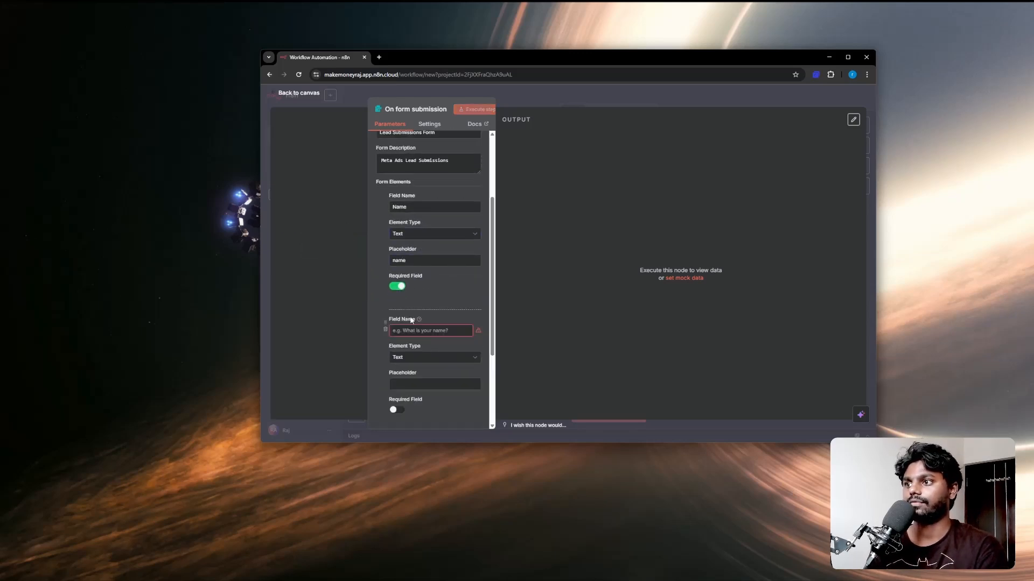
{"action": "left_click", "coordinate": [404, 331]}
{"action": "type", "text": "Email"}
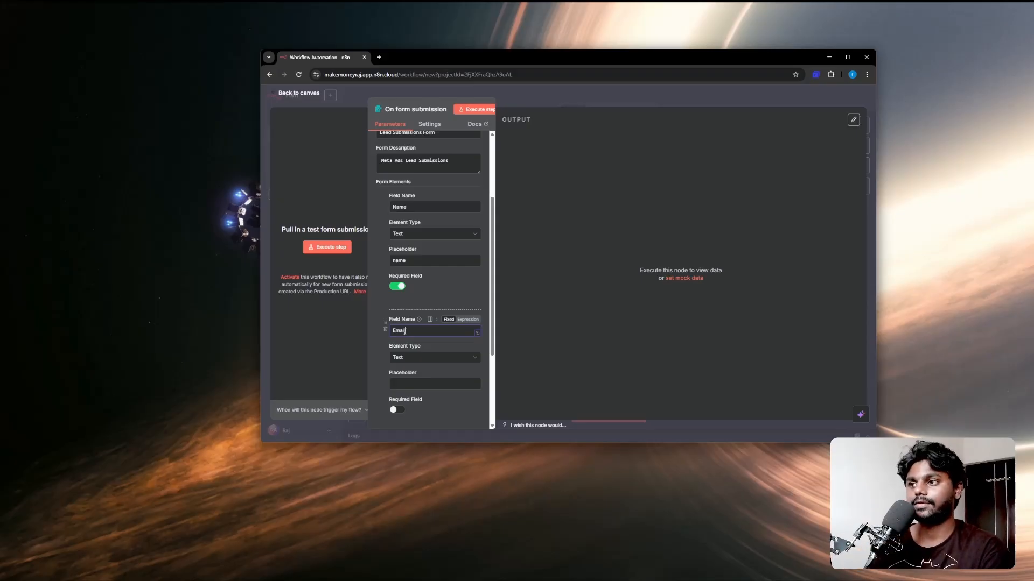
{"action": "left_click", "coordinate": [431, 357]}
{"action": "left_click", "coordinate": [419, 276]}
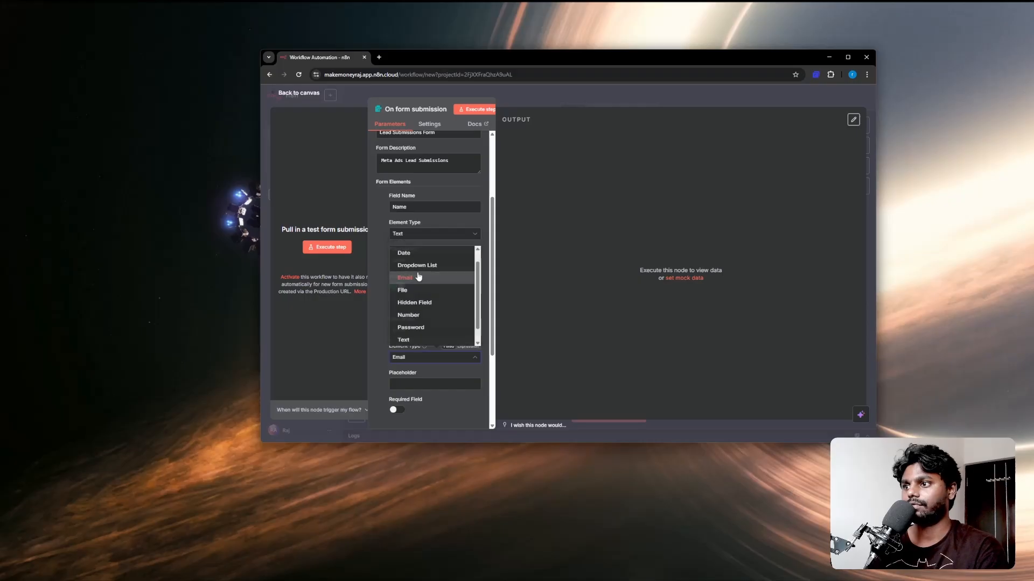
{"action": "left_click", "coordinate": [413, 385]}
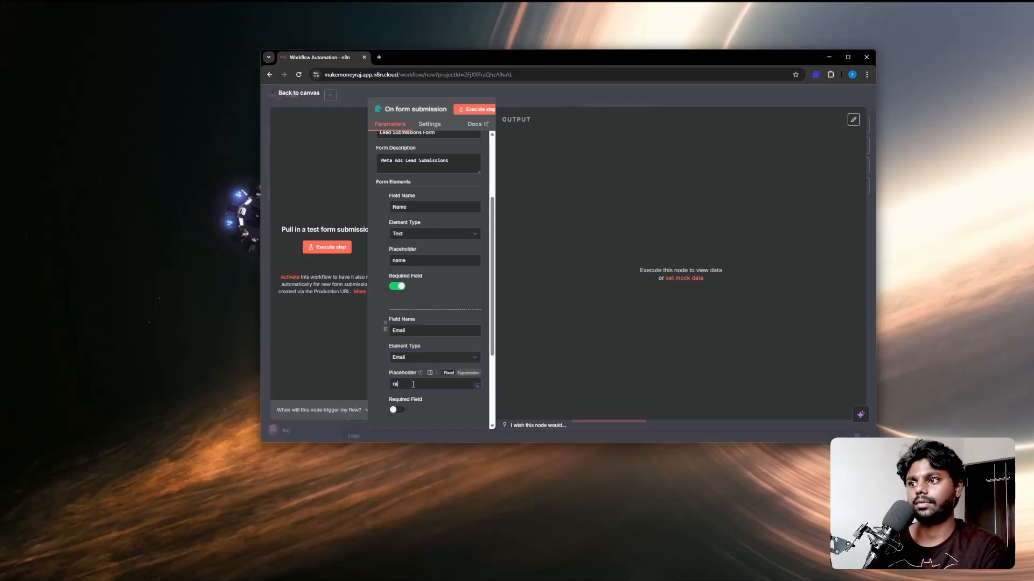
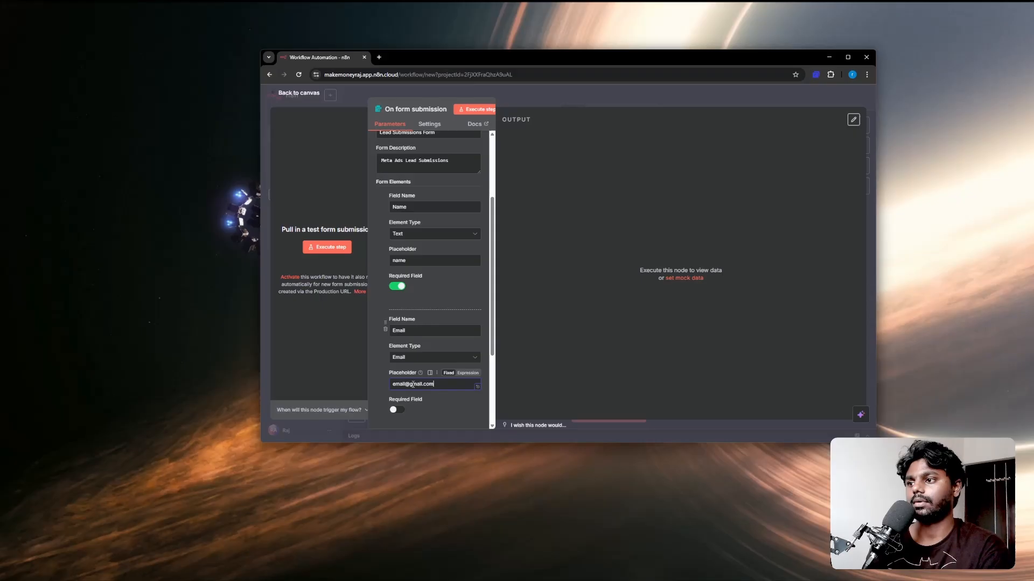
{"action": "scroll", "coordinate": [413, 377], "scroll_direction": "down", "scroll_amount": 2}
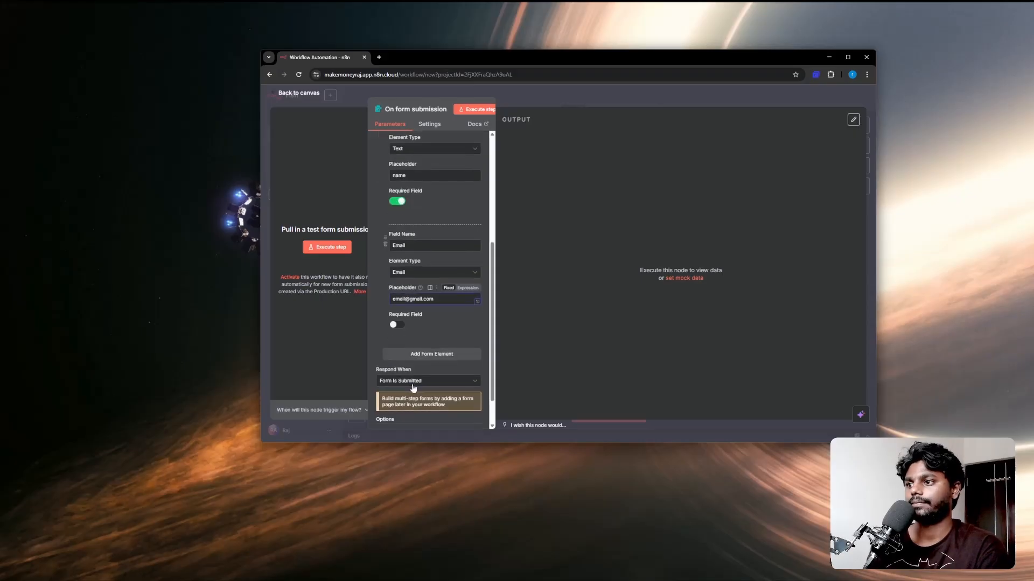
{"action": "left_click", "coordinate": [398, 323]}
Step: Add a third, still unnamed form element and open a new browser tab
{"action": "left_click", "coordinate": [404, 360]}
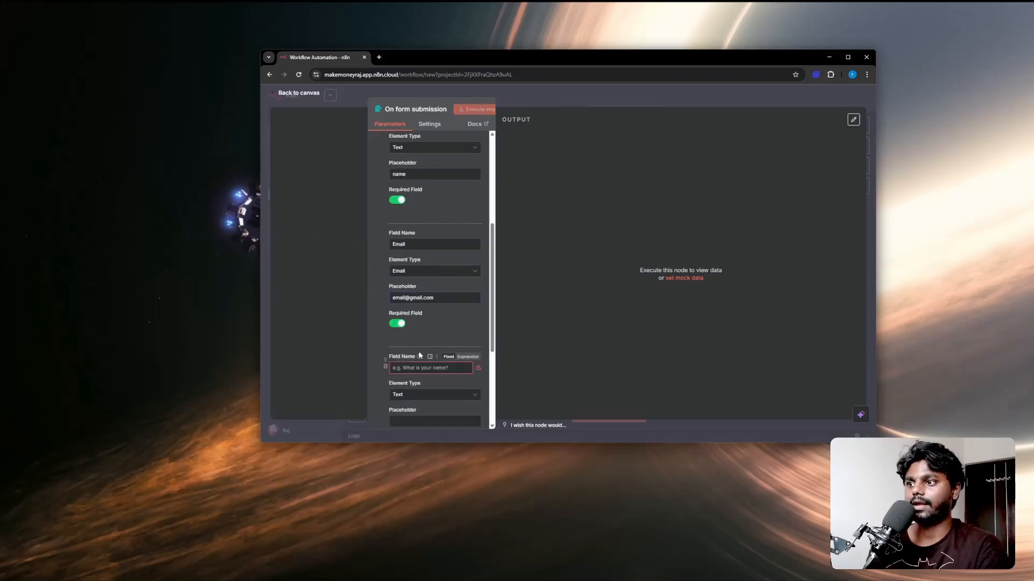
{"action": "scroll", "coordinate": [418, 351], "scroll_direction": "down", "scroll_amount": 2}
{"action": "left_click", "coordinate": [410, 304]}
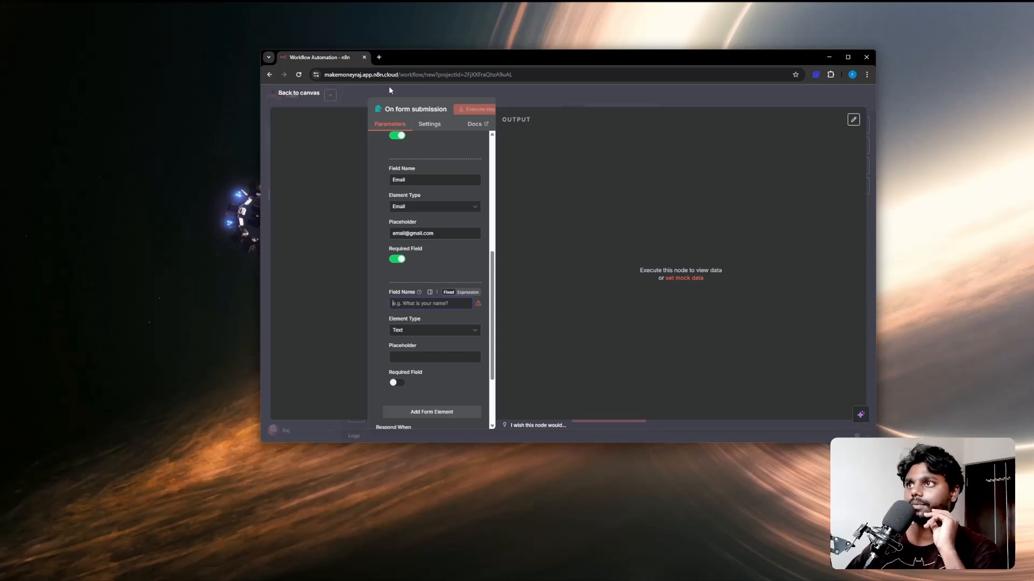
{"action": "left_click", "coordinate": [378, 57]}
Step: Open My First Board in Miro and switch to the Pen tool
{"action": "left_click", "coordinate": [594, 91]}
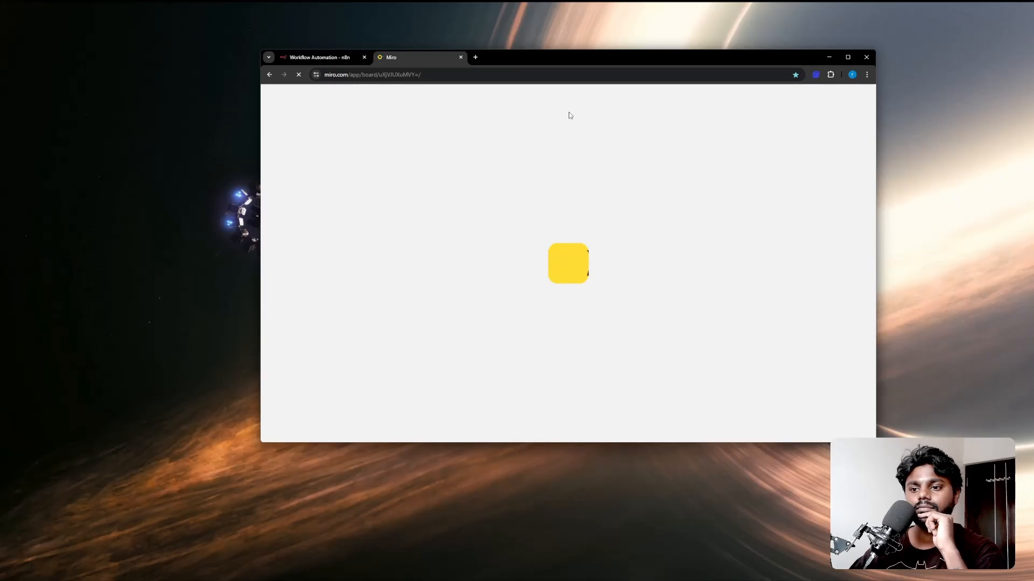
{"action": "left_click_drag", "start_coordinate": [561, 59], "coordinate": [612, 82]}
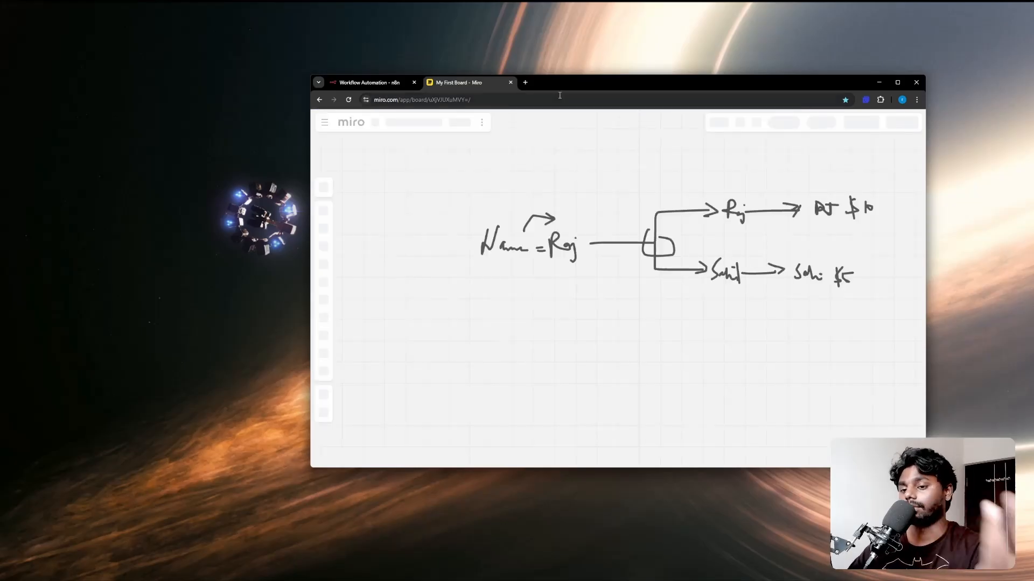
{"action": "scroll", "coordinate": [595, 298], "scroll_direction": "down", "scroll_amount": 1}
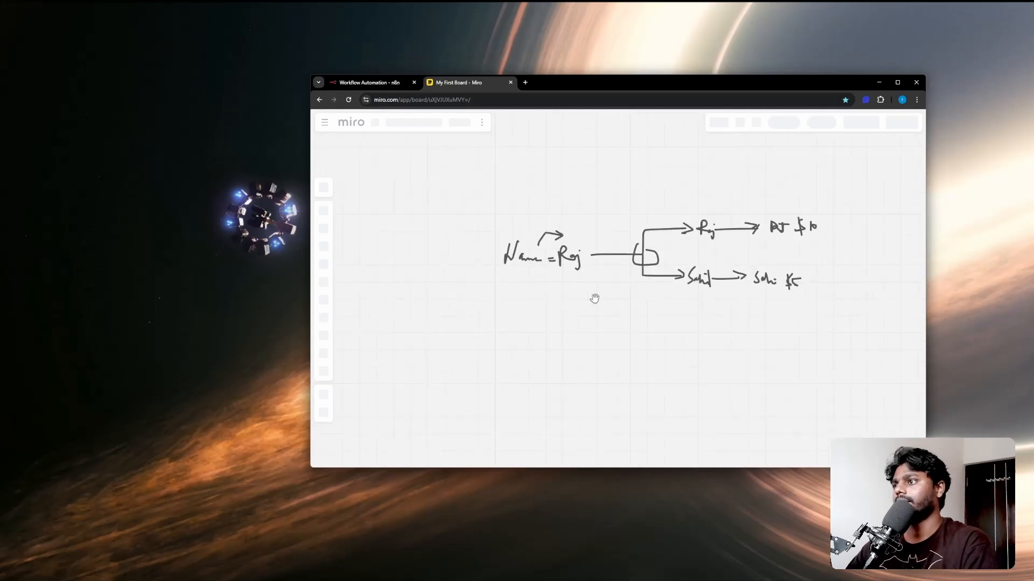
{"action": "left_click", "coordinate": [323, 300]}
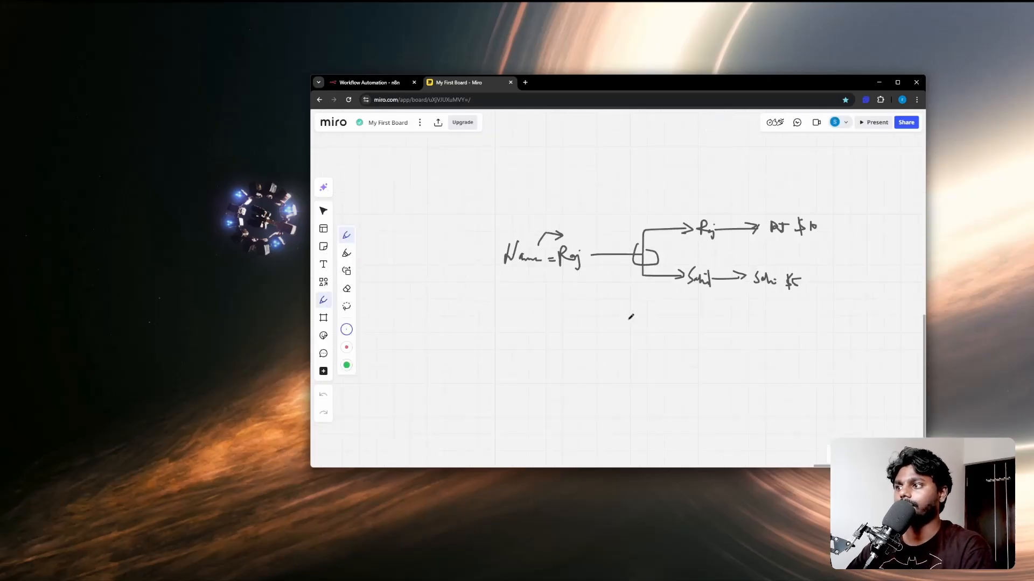
{"action": "scroll", "coordinate": [631, 317], "scroll_direction": "up", "scroll_amount": 2}
{"action": "scroll", "coordinate": [547, 317], "scroll_direction": "down", "scroll_amount": 3}
{"action": "left_click_drag", "start_coordinate": [503, 268], "coordinate": [547, 347]}
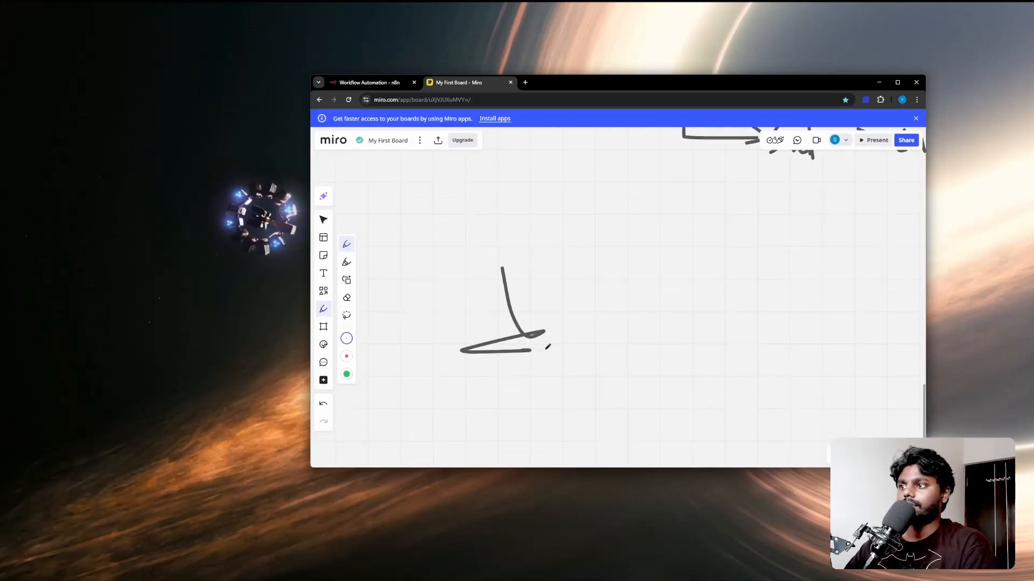
{"action": "key", "text": "ctrl+z"}
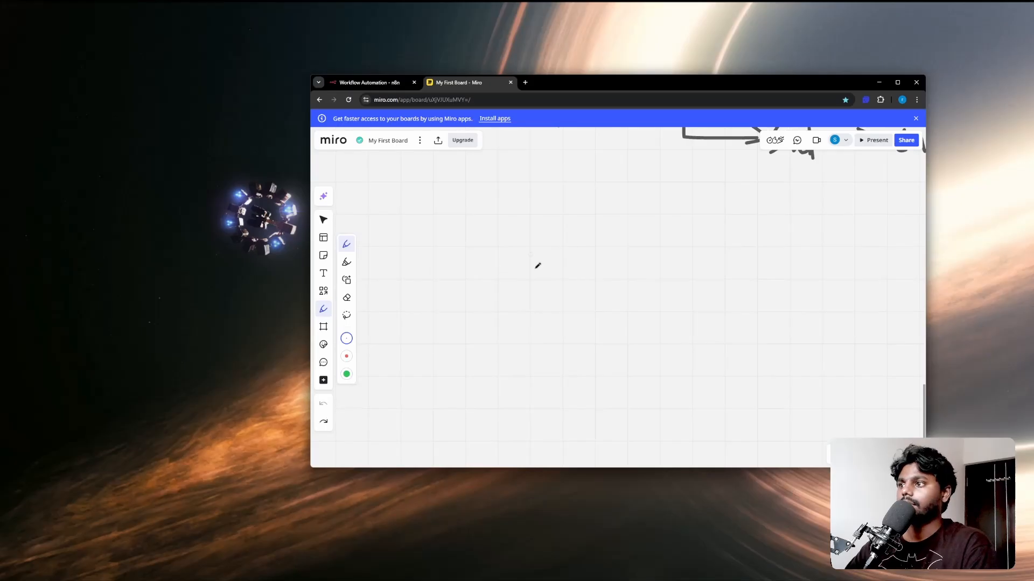
Step: Handwrite Name and Email labels, a vertical divider, and an 'Interior' label beside the form image
{"action": "mouse_move", "coordinate": [525, 211]}
{"action": "left_mouse_down"}
{"action": "mouse_move", "coordinate": [525, 224]}
{"action": "mouse_move", "coordinate": [653, 186]}
{"action": "mouse_move", "coordinate": [524, 203]}
{"action": "mouse_move", "coordinate": [469, 232]}
{"action": "mouse_move", "coordinate": [485, 180]}
{"action": "mouse_move", "coordinate": [518, 223]}
{"action": "mouse_move", "coordinate": [536, 217]}
{"action": "left_mouse_up"}
{"action": "scroll", "coordinate": [557, 237], "scroll_direction": "right", "scroll_amount": 6}
{"action": "mouse_move", "coordinate": [472, 263]}
{"action": "left_mouse_down"}
{"action": "mouse_move", "coordinate": [468, 301]}
{"action": "mouse_move", "coordinate": [494, 265]}
{"action": "mouse_move", "coordinate": [480, 280]}
{"action": "left_mouse_up"}
{"action": "mouse_move", "coordinate": [453, 299]}
{"action": "left_mouse_down"}
{"action": "mouse_move", "coordinate": [519, 285]}
{"action": "mouse_move", "coordinate": [521, 311]}
{"action": "left_mouse_up"}
{"action": "scroll", "coordinate": [549, 302], "scroll_direction": "right", "scroll_amount": 4}
{"action": "left_click_drag", "start_coordinate": [497, 149], "coordinate": [496, 465]}
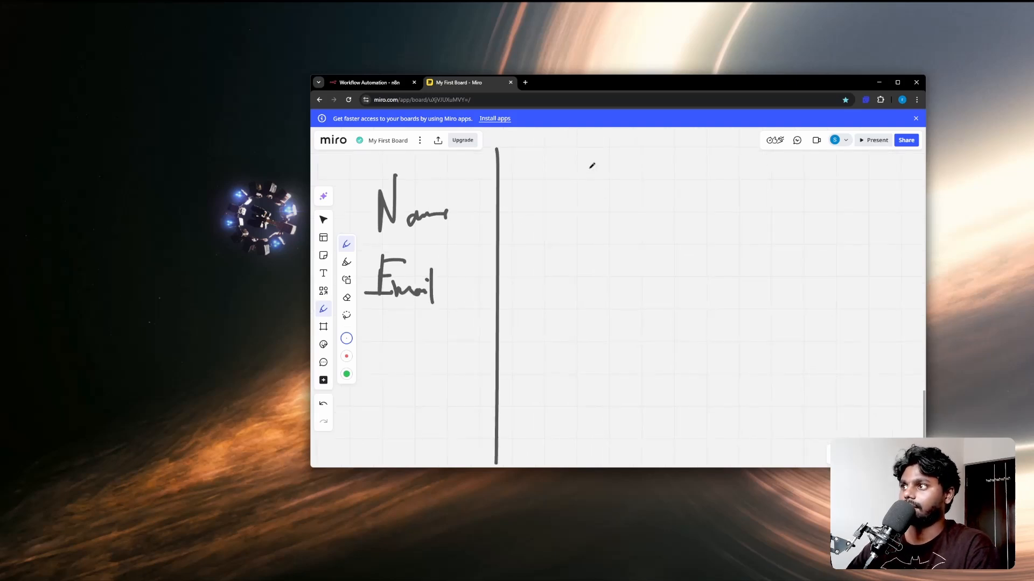
{"action": "left_click_drag", "start_coordinate": [588, 167], "coordinate": [587, 187]}
{"action": "mouse_move", "coordinate": [580, 168]}
{"action": "left_mouse_down"}
{"action": "mouse_move", "coordinate": [598, 167]}
{"action": "mouse_move", "coordinate": [590, 187]}
{"action": "mouse_move", "coordinate": [620, 168]}
{"action": "mouse_move", "coordinate": [629, 189]}
{"action": "mouse_move", "coordinate": [653, 178]}
{"action": "left_mouse_up"}
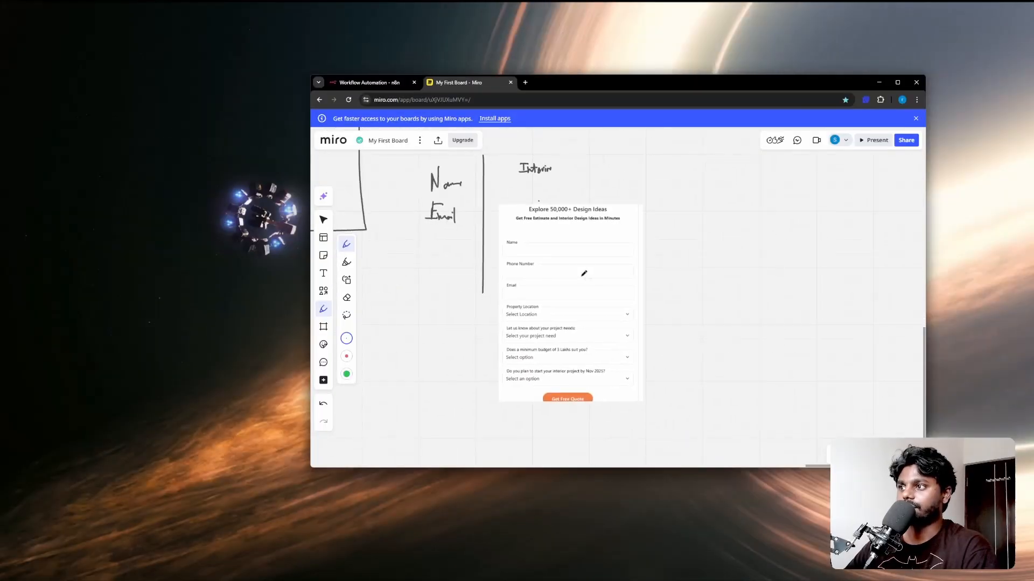
Step: Circle Name and cross out Phone Number on the lead-form mock-up, marking other questions
{"action": "scroll", "coordinate": [582, 273], "scroll_direction": "up", "scroll_amount": 4}
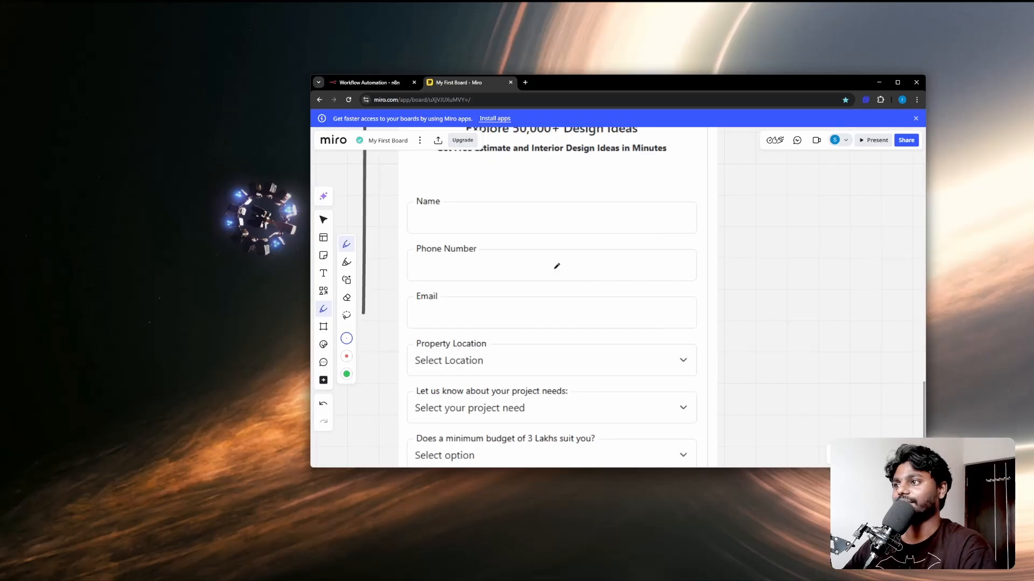
{"action": "scroll", "coordinate": [452, 192], "scroll_direction": "down", "scroll_amount": 2}
{"action": "left_click_drag", "start_coordinate": [446, 198], "coordinate": [455, 200]}
{"action": "mouse_move", "coordinate": [459, 239]}
{"action": "left_mouse_down"}
{"action": "mouse_move", "coordinate": [423, 237]}
{"action": "mouse_move", "coordinate": [488, 228]}
{"action": "mouse_move", "coordinate": [486, 247]}
{"action": "mouse_move", "coordinate": [411, 267]}
{"action": "mouse_move", "coordinate": [439, 289]}
{"action": "mouse_move", "coordinate": [419, 306]}
{"action": "mouse_move", "coordinate": [474, 322]}
{"action": "left_mouse_up"}
{"action": "scroll", "coordinate": [475, 322], "scroll_direction": "down", "scroll_amount": 2}
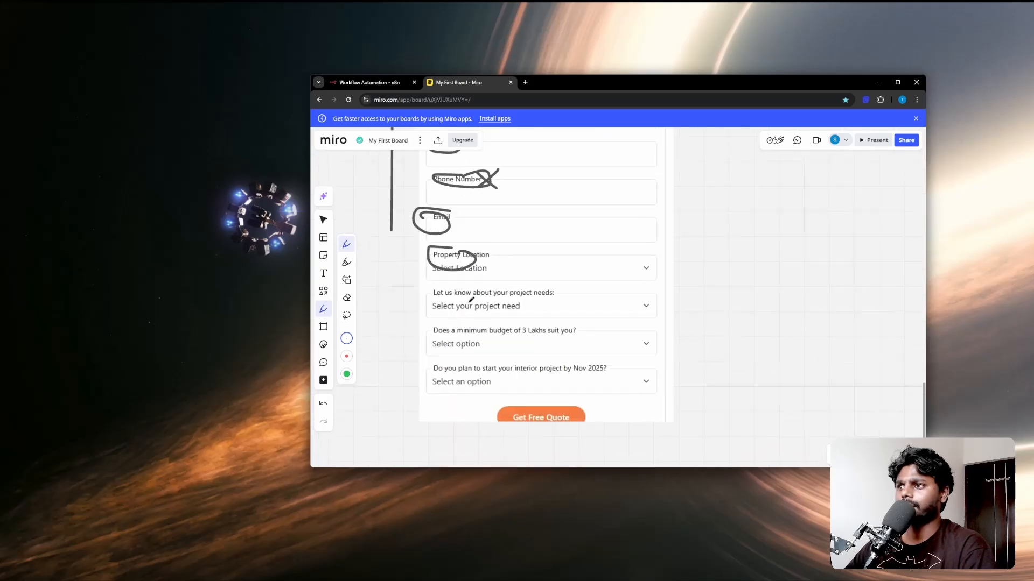
{"action": "mouse_move", "coordinate": [470, 285]}
{"action": "left_mouse_down"}
{"action": "mouse_move", "coordinate": [469, 300]}
{"action": "mouse_move", "coordinate": [525, 279]}
{"action": "left_mouse_up"}
{"action": "mouse_move", "coordinate": [454, 324]}
{"action": "left_mouse_down"}
{"action": "mouse_move", "coordinate": [442, 325]}
{"action": "mouse_move", "coordinate": [498, 320]}
{"action": "mouse_move", "coordinate": [429, 324]}
{"action": "left_mouse_up"}
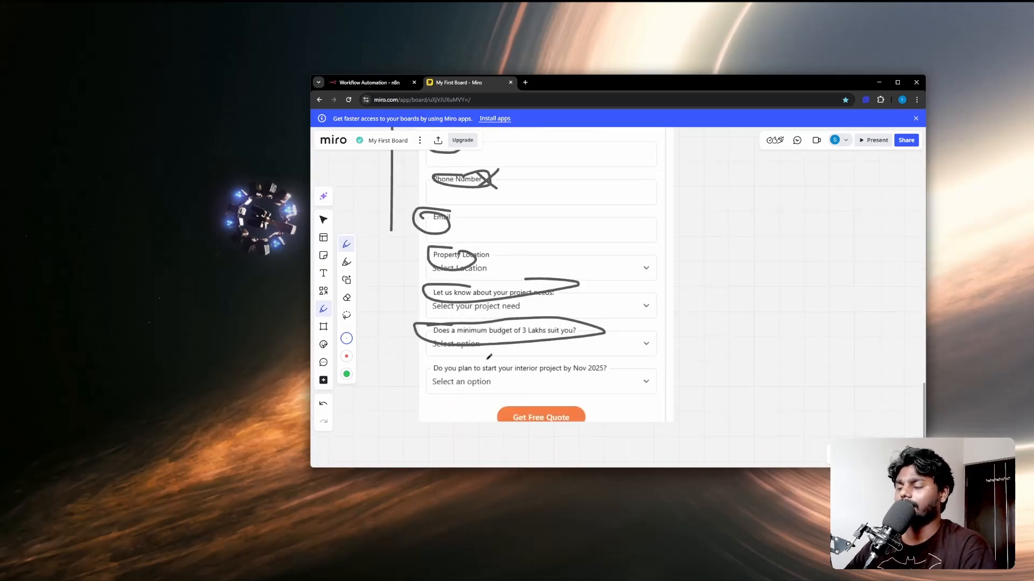
{"action": "mouse_move", "coordinate": [442, 362]}
{"action": "left_mouse_down"}
{"action": "mouse_move", "coordinate": [415, 366]}
{"action": "mouse_move", "coordinate": [600, 374]}
{"action": "mouse_move", "coordinate": [474, 368]}
{"action": "left_mouse_up"}
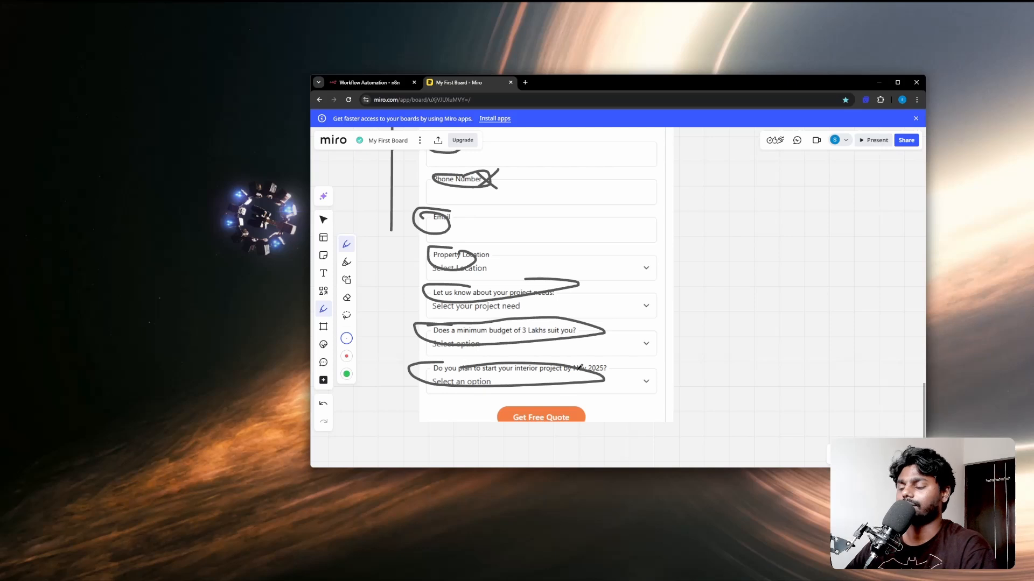
{"action": "left_click_drag", "start_coordinate": [607, 368], "coordinate": [622, 357]}
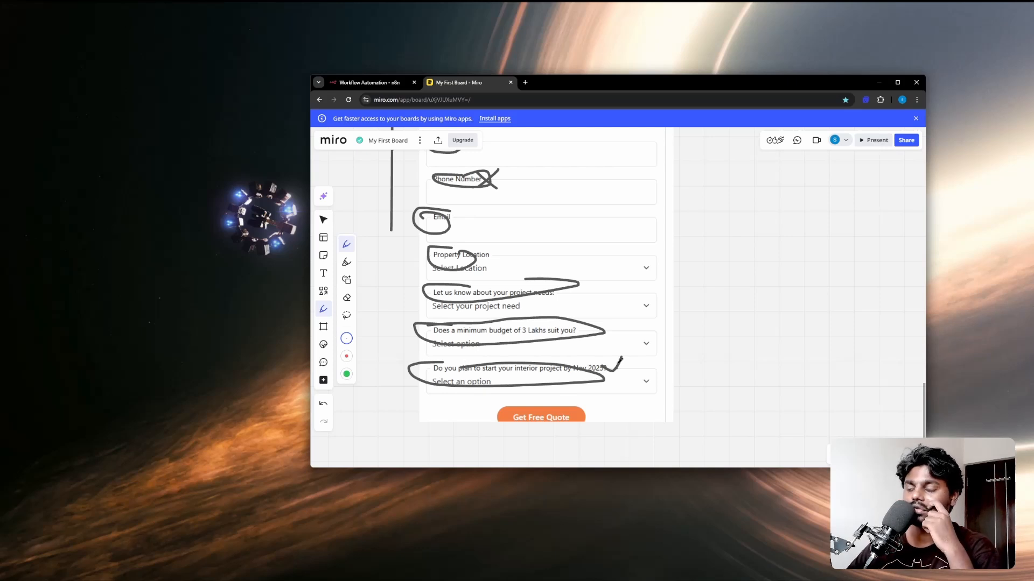
{"action": "mouse_move", "coordinate": [622, 202]}
{"action": "left_mouse_down"}
{"action": "mouse_move", "coordinate": [624, 401]}
{"action": "mouse_move", "coordinate": [622, 370]}
{"action": "left_mouse_up"}
Step: Undo the extra loops and tick Email, Property Location and the project-needs question
{"action": "key", "text": "ctrl+z"}
{"action": "key", "text": "ctrl+z"}
{"action": "key", "text": "ctrl+z"}
{"action": "key", "text": "ctrl+z"}
{"action": "key", "text": "ctrl+z"}
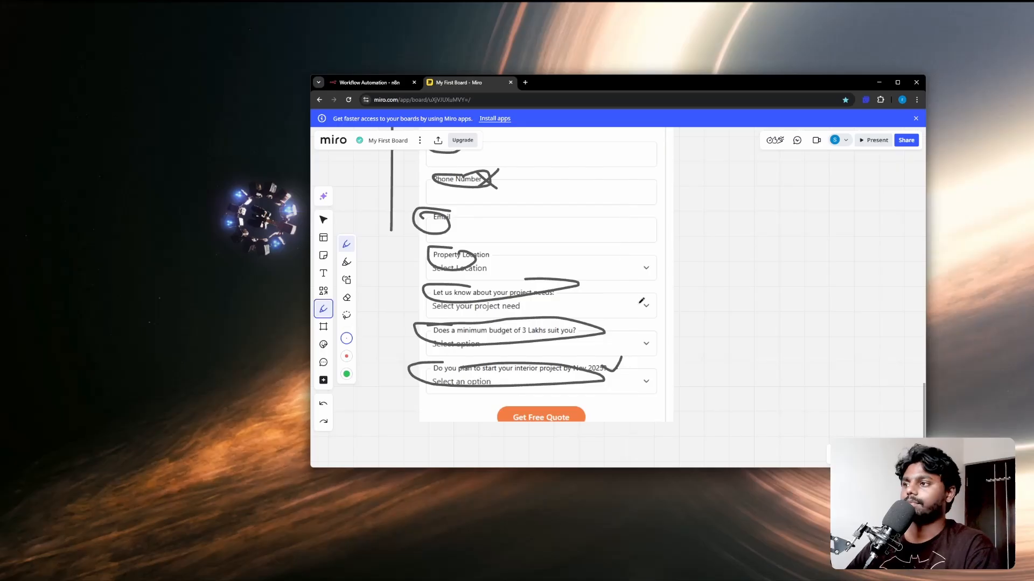
{"action": "key", "text": "ctrl+z"}
{"action": "key", "text": "ctrl+z"}
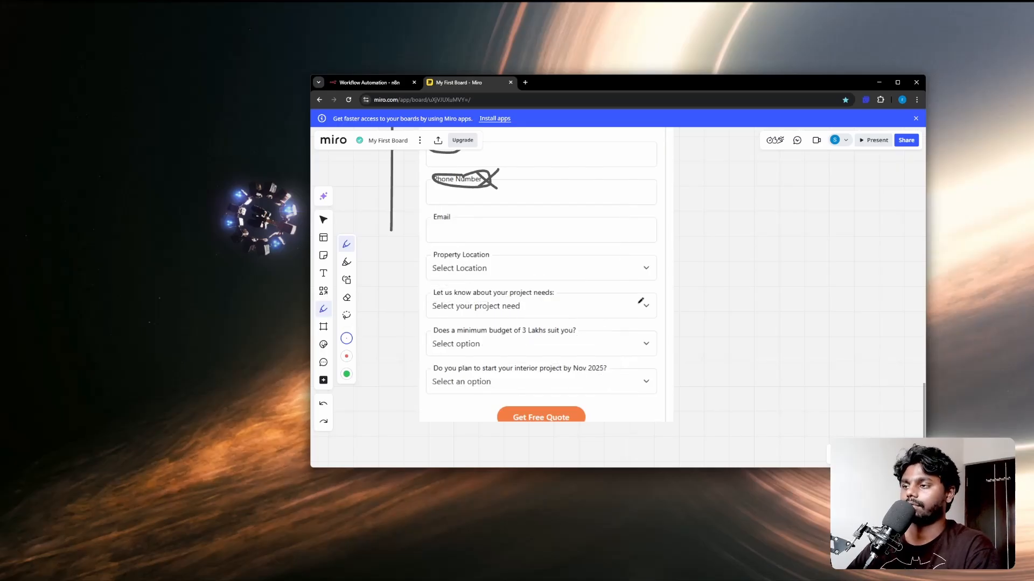
{"action": "left_click_drag", "start_coordinate": [401, 226], "coordinate": [422, 213]}
{"action": "mouse_move", "coordinate": [394, 281]}
{"action": "left_mouse_down"}
{"action": "mouse_move", "coordinate": [400, 287]}
{"action": "mouse_move", "coordinate": [423, 265]}
{"action": "left_mouse_up"}
{"action": "mouse_move", "coordinate": [402, 311]}
{"action": "left_mouse_down"}
{"action": "mouse_move", "coordinate": [409, 318]}
{"action": "mouse_move", "coordinate": [421, 306]}
{"action": "left_mouse_up"}
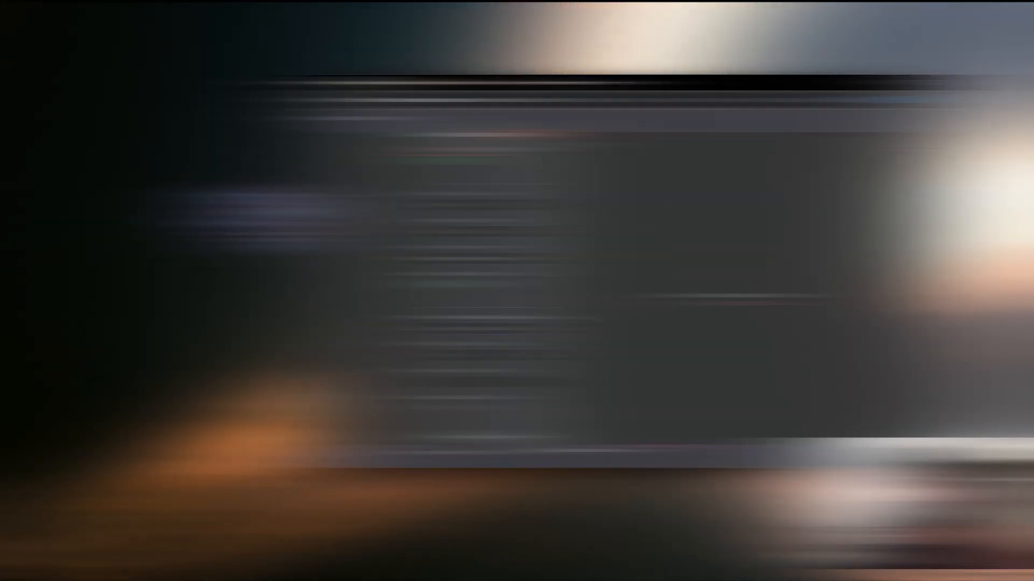
{"action": "left_click", "coordinate": [459, 82]}
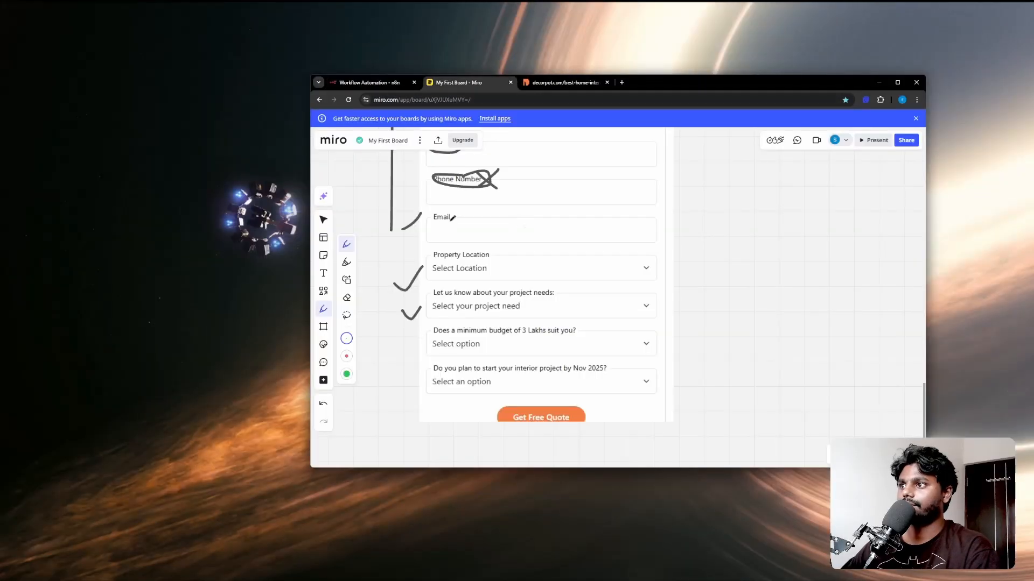
Step: Name the new n8n field 'Property Location', with placeholder Location, and make it required
{"action": "left_click", "coordinate": [374, 84]}
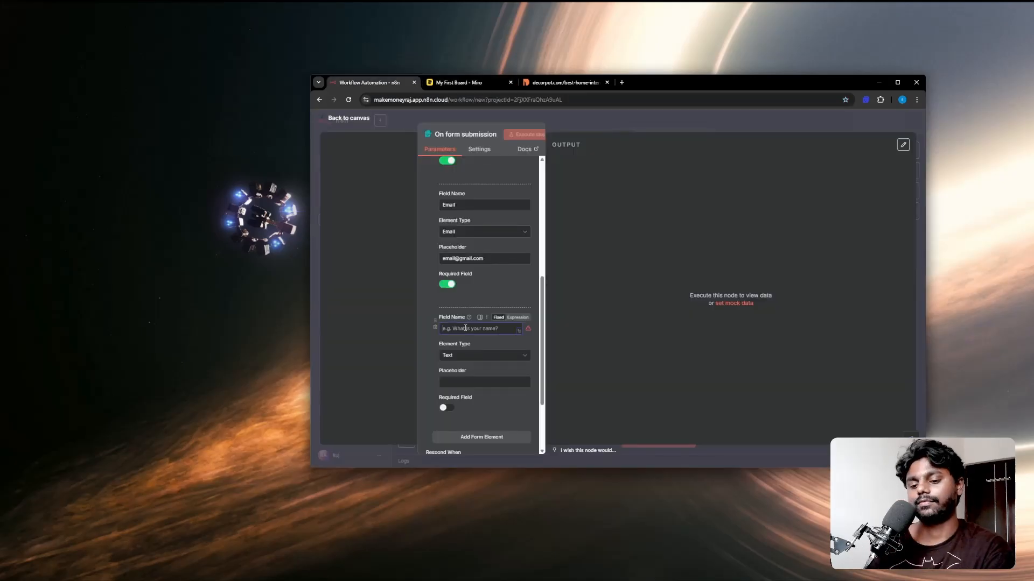
{"action": "type", "text": "Property Lo"}
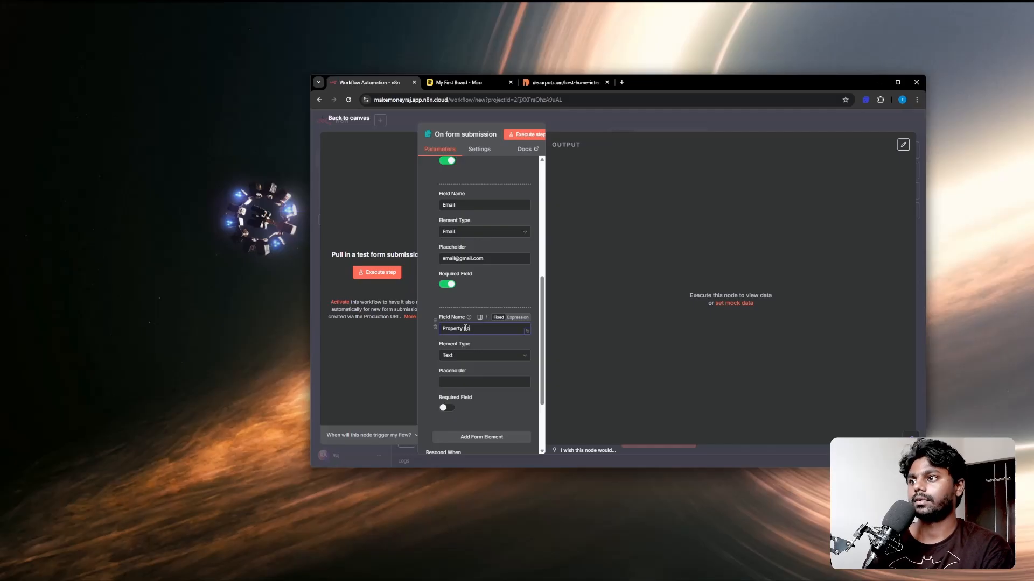
{"action": "type", "text": "cation"}
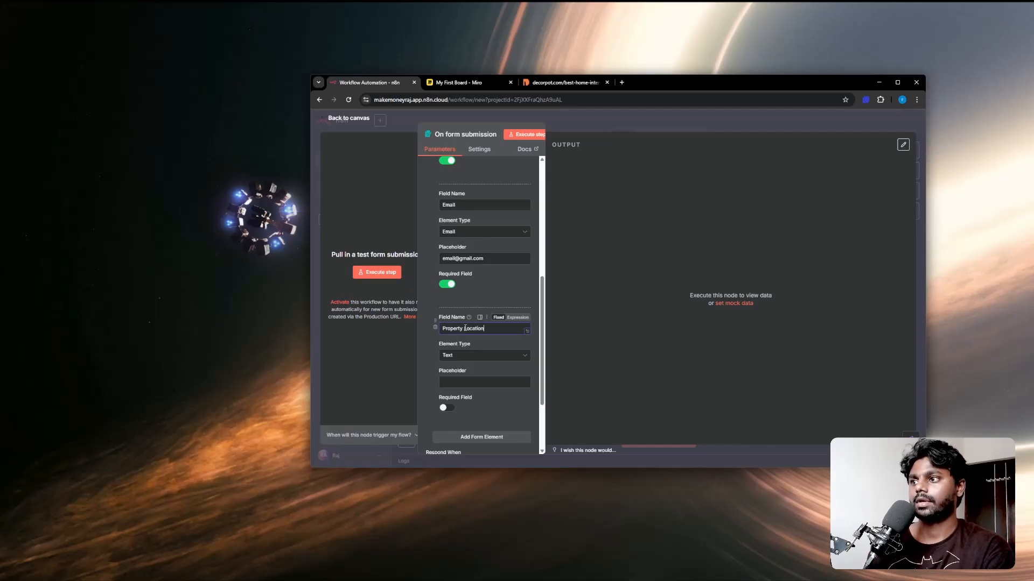
{"action": "left_click", "coordinate": [457, 383]}
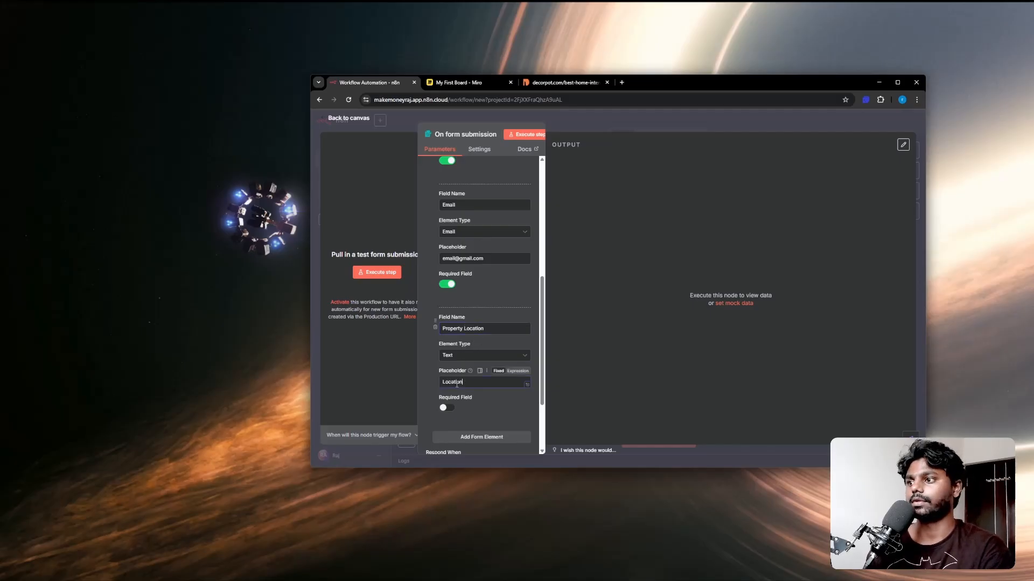
{"action": "left_click", "coordinate": [446, 408]}
{"action": "scroll", "coordinate": [485, 388], "scroll_direction": "down", "scroll_amount": 1}
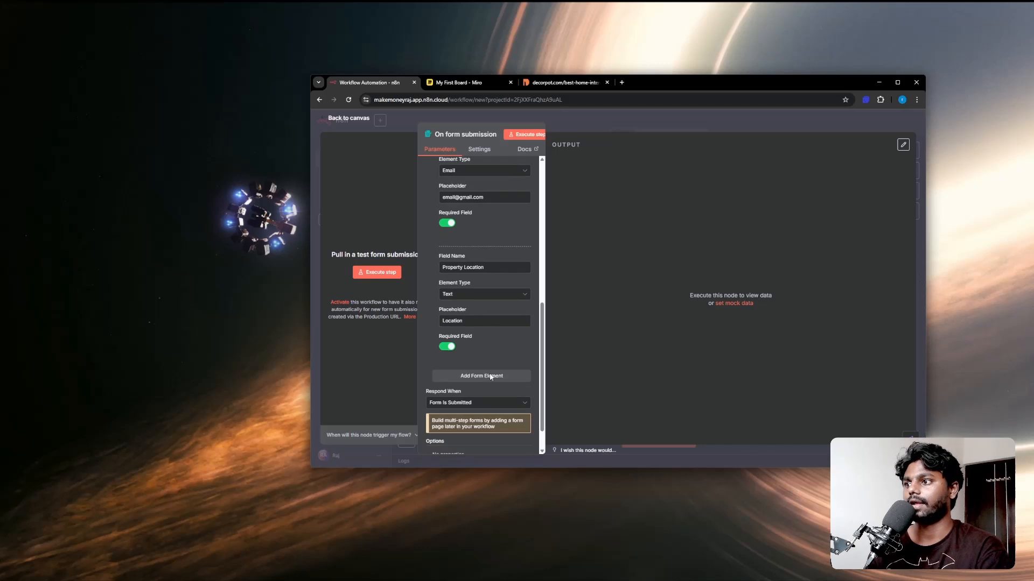
Step: Add another form element, cross off the project-needs question in Miro, and start naming the field
{"action": "left_click", "coordinate": [490, 376]}
{"action": "scroll", "coordinate": [489, 373], "scroll_direction": "down", "scroll_amount": 1}
{"action": "left_click", "coordinate": [478, 85]}
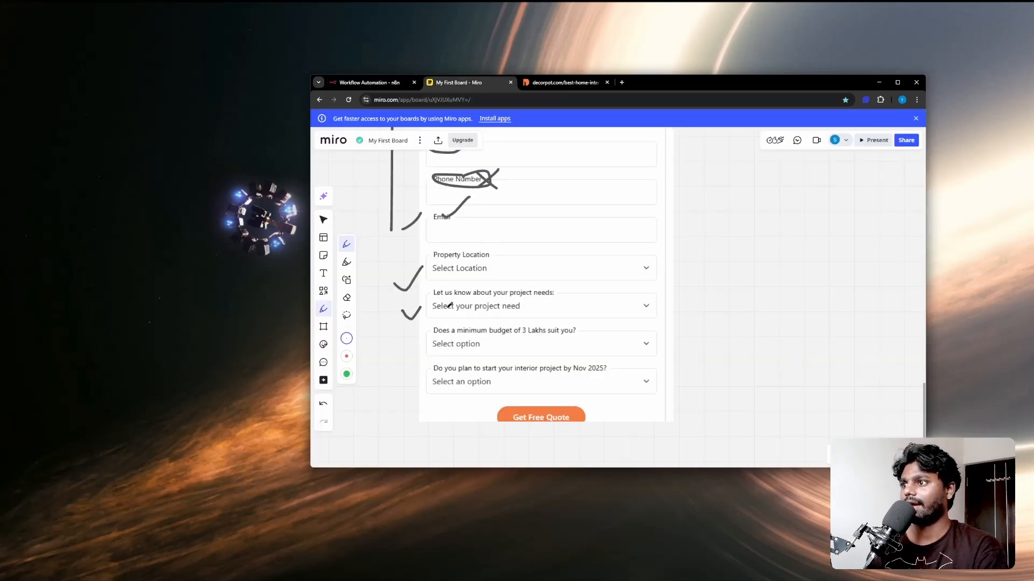
{"action": "left_click_drag", "start_coordinate": [444, 305], "coordinate": [540, 305]}
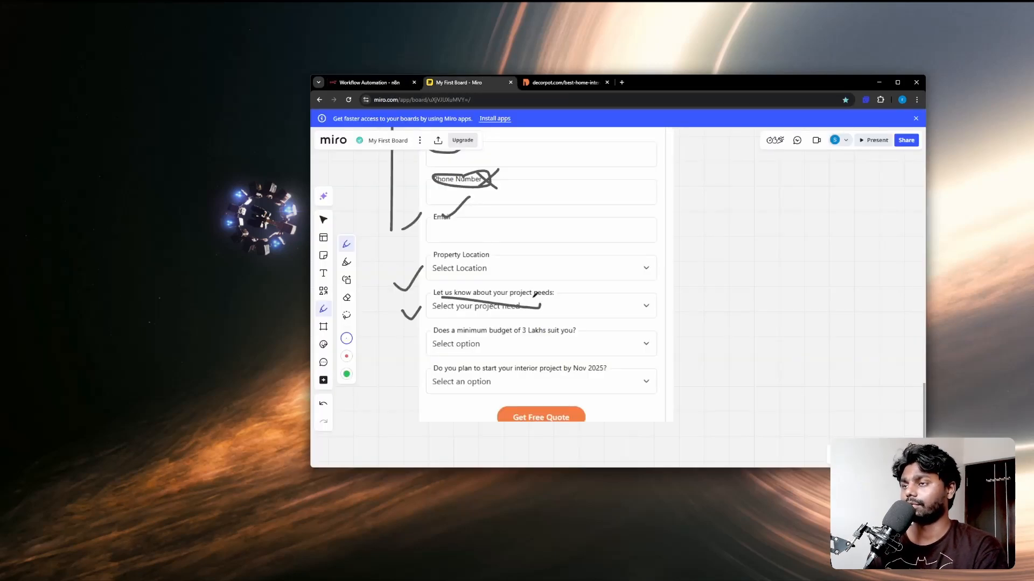
{"action": "left_click", "coordinate": [365, 84]}
{"action": "left_click", "coordinate": [447, 340]}
Step: Name the new field 'Let Us Know Your Project Needs?' and make it a Dropdown List
{"action": "type", "text": "Le"}
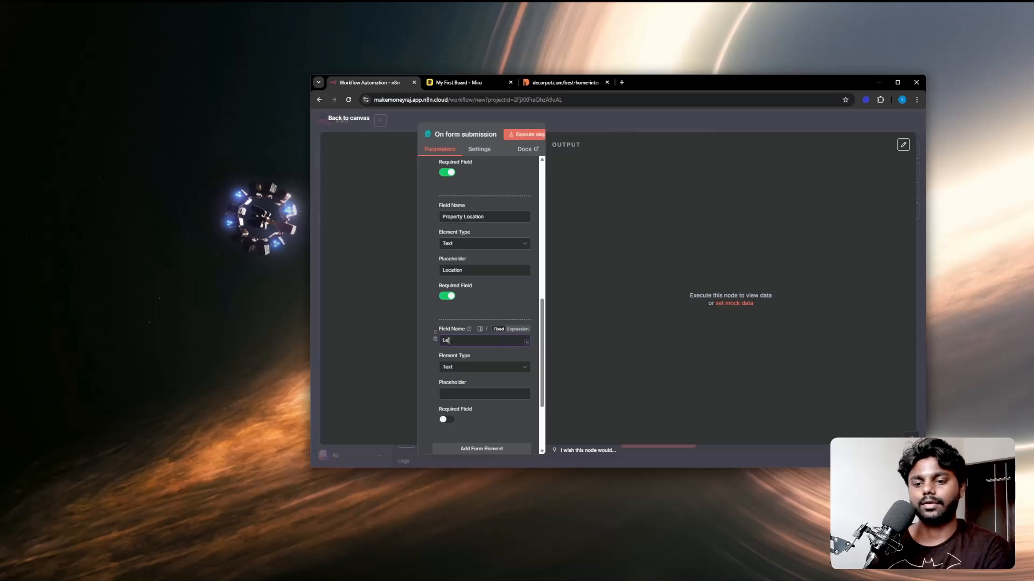
{"action": "type", "text": "t Us Know"}
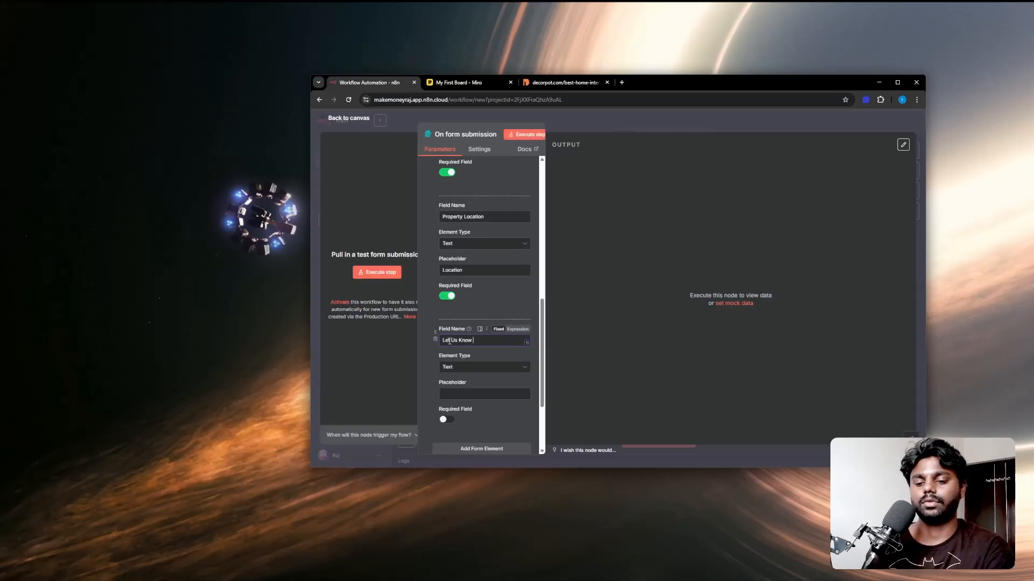
{"action": "type", "text": " Your Project"}
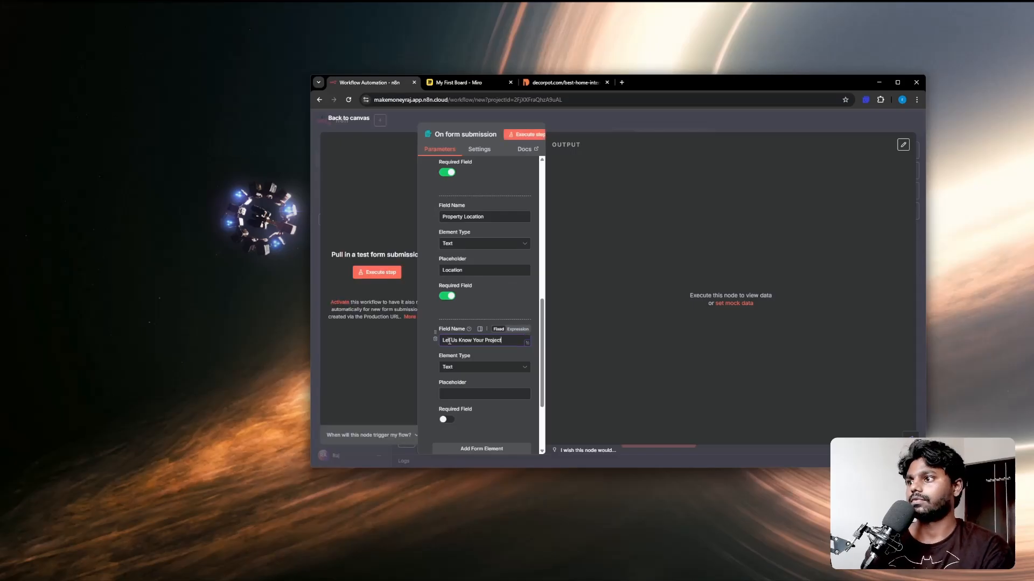
{"action": "type", "text": " Ne"}
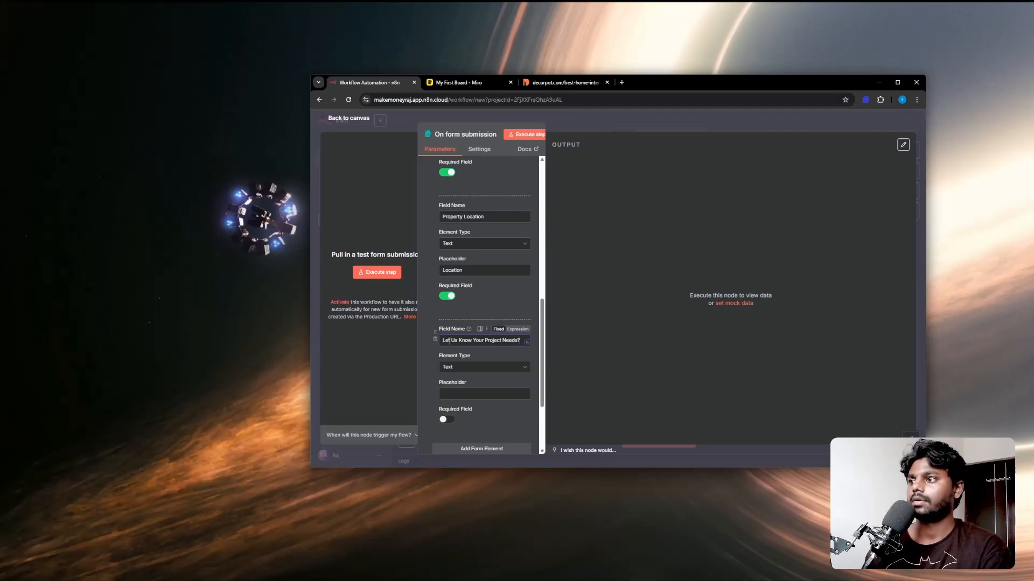
{"action": "left_click", "coordinate": [459, 368]}
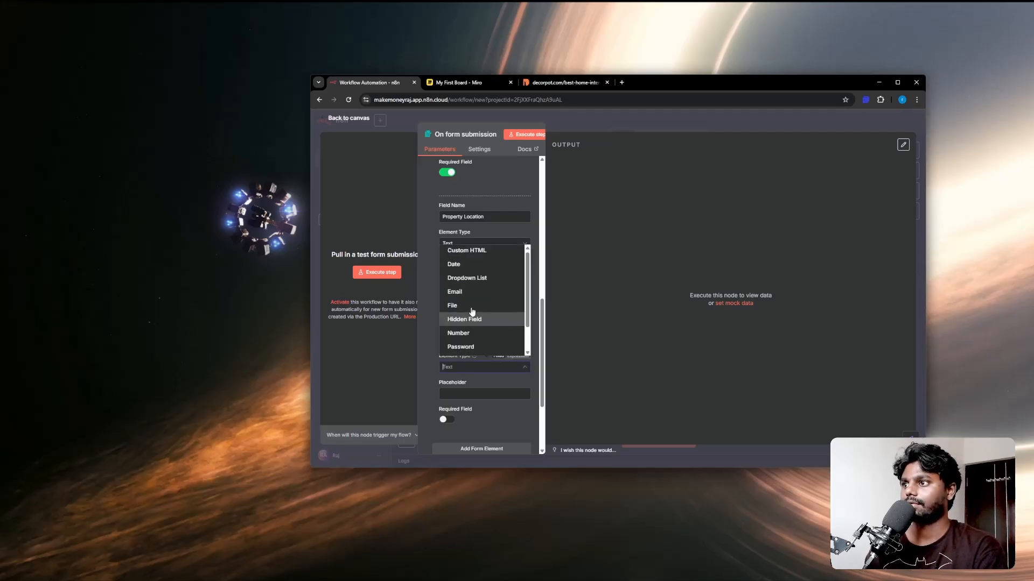
{"action": "left_click", "coordinate": [467, 278]}
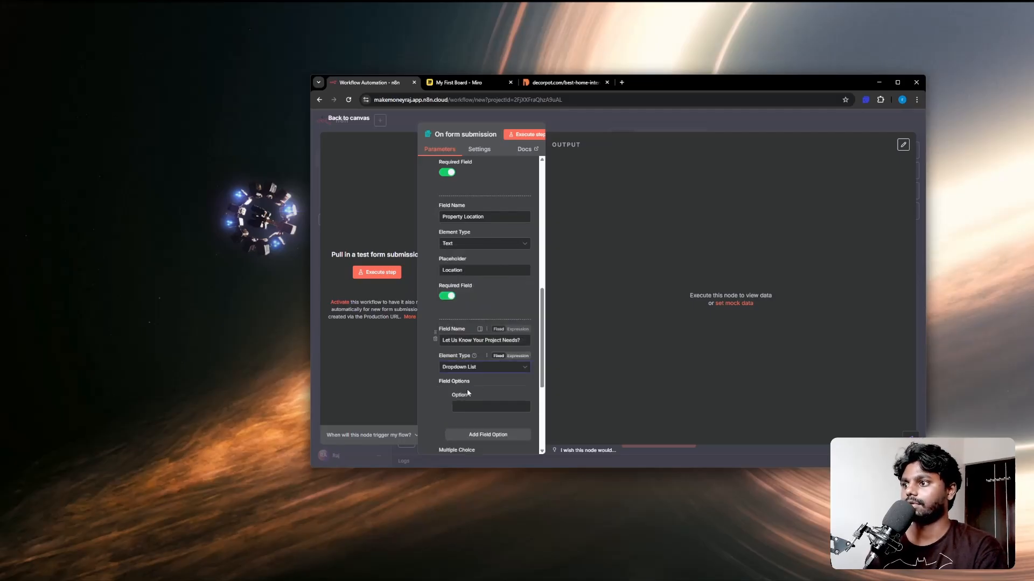
Step: Add dropdown options Kitchen Modulars, Full Home Interiors and Bedroom Interiors
{"action": "left_click", "coordinate": [458, 408]}
{"action": "type", "text": "Kitchen Modulars"}
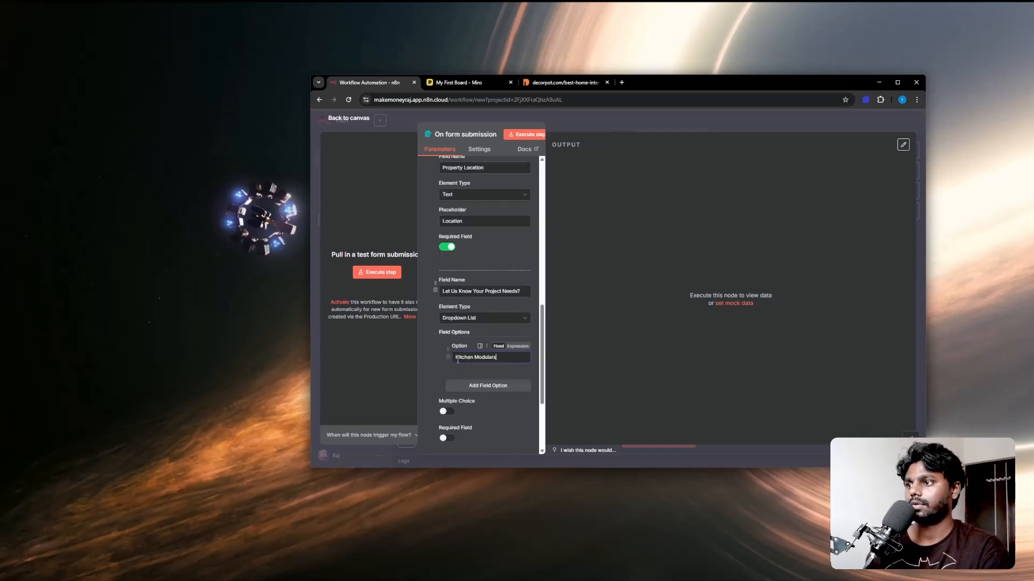
{"action": "left_click", "coordinate": [467, 387]}
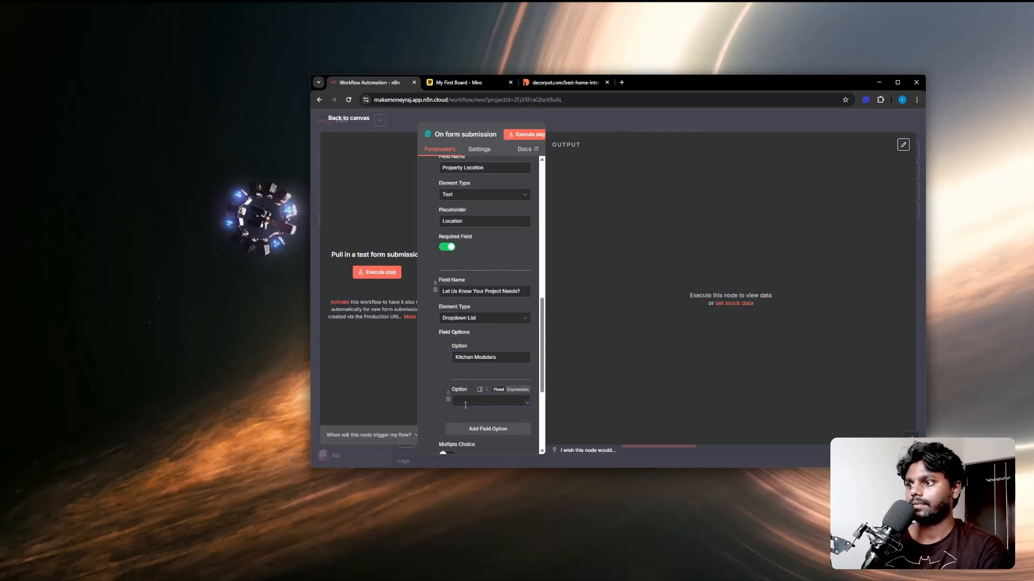
{"action": "scroll", "coordinate": [466, 405], "scroll_direction": "down", "scroll_amount": 2}
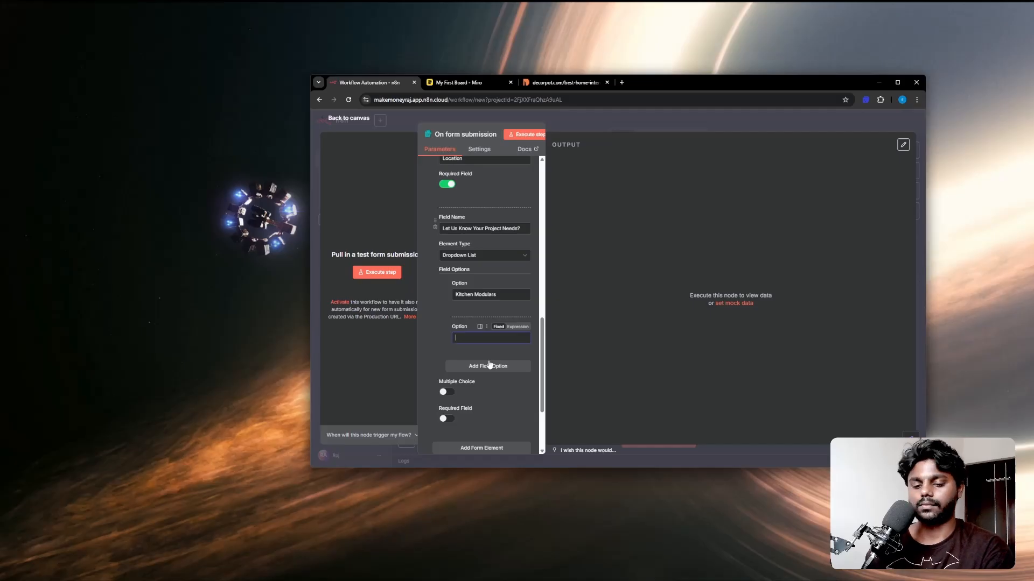
{"action": "type", "text": "Full Ho"}
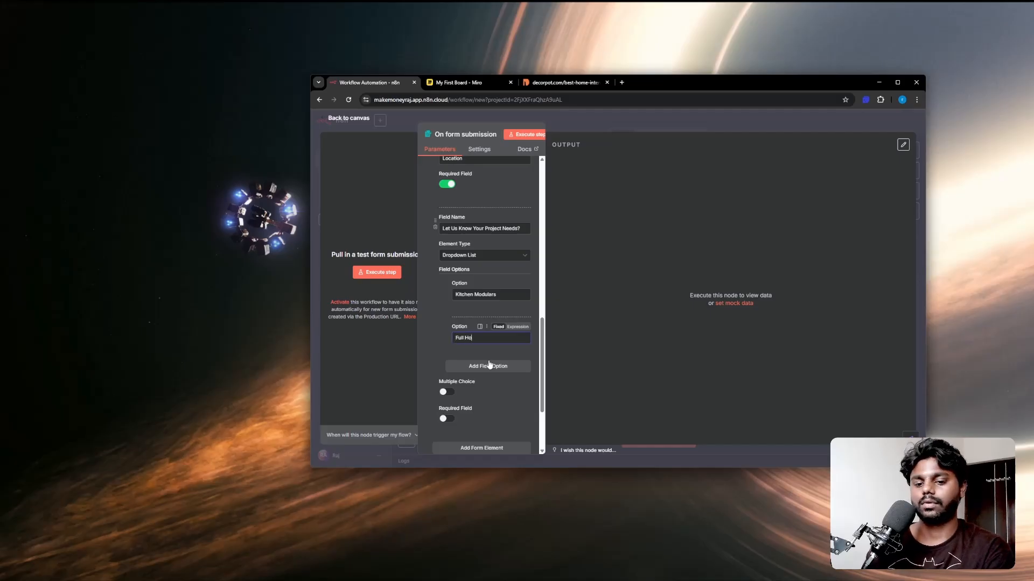
{"action": "type", "text": "me Interiors"}
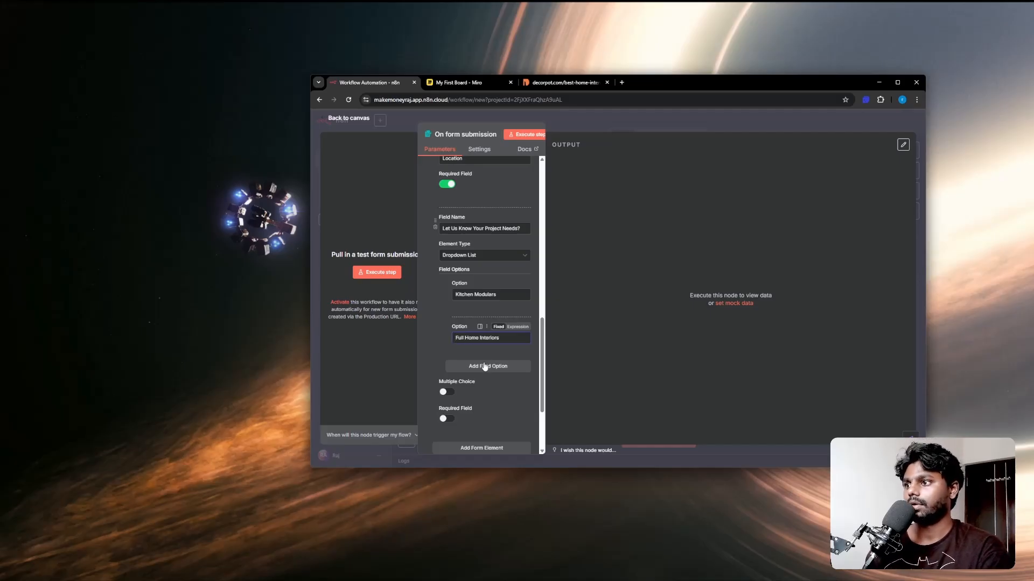
{"action": "left_click", "coordinate": [489, 365]}
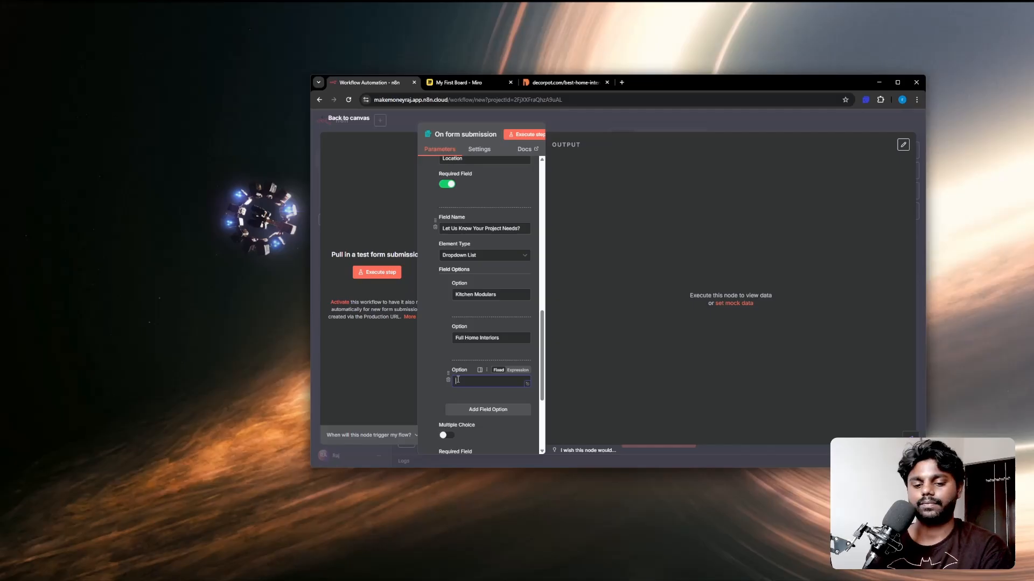
{"action": "type", "text": "Bed"}
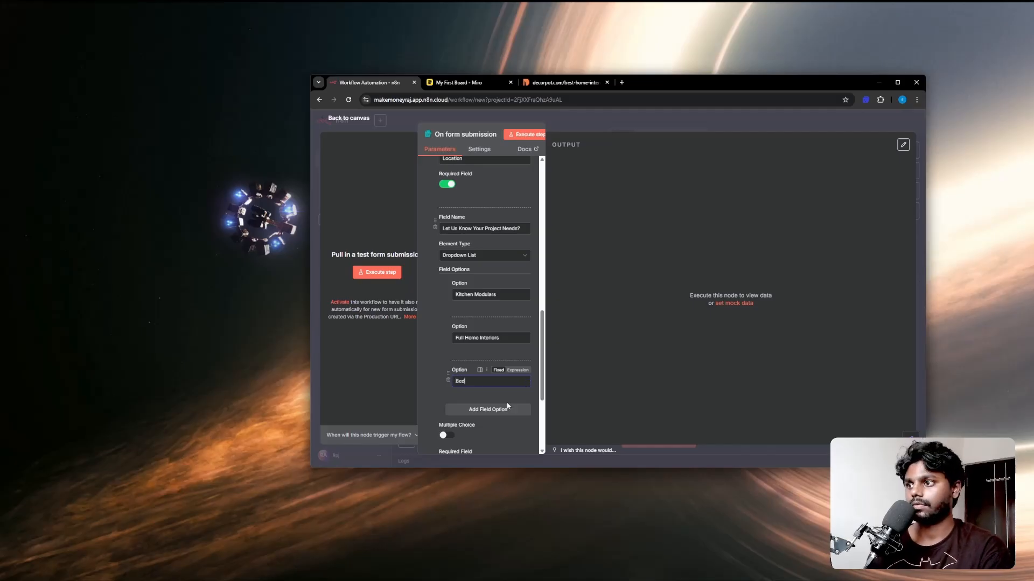
{"action": "type", "text": "room "}
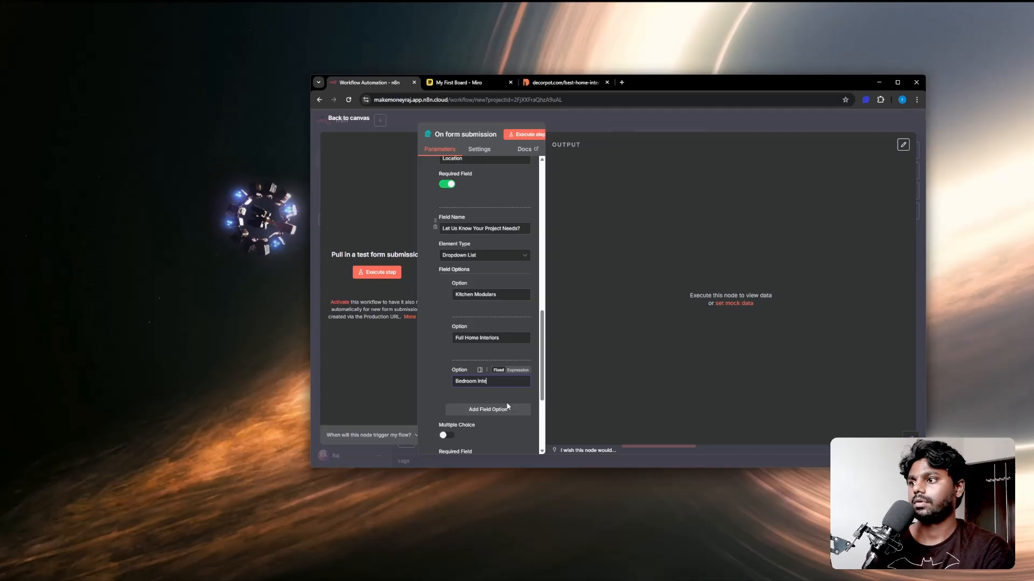
{"action": "type", "text": " Interiors"}
Step: Make the project needs dropdown a required field
{"action": "scroll", "coordinate": [466, 415], "scroll_direction": "down", "scroll_amount": 1}
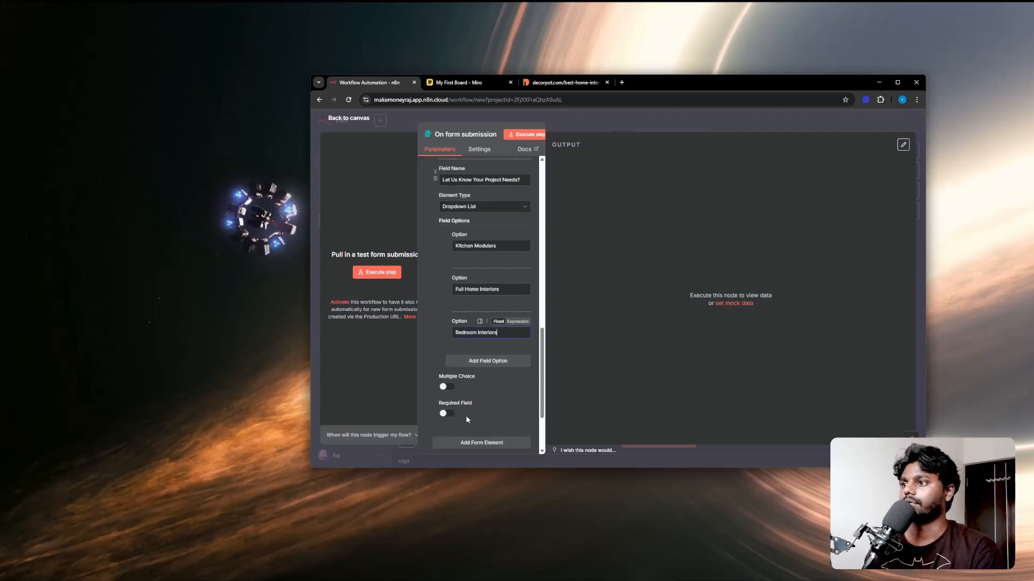
{"action": "scroll", "coordinate": [466, 415], "scroll_direction": "down", "scroll_amount": 3}
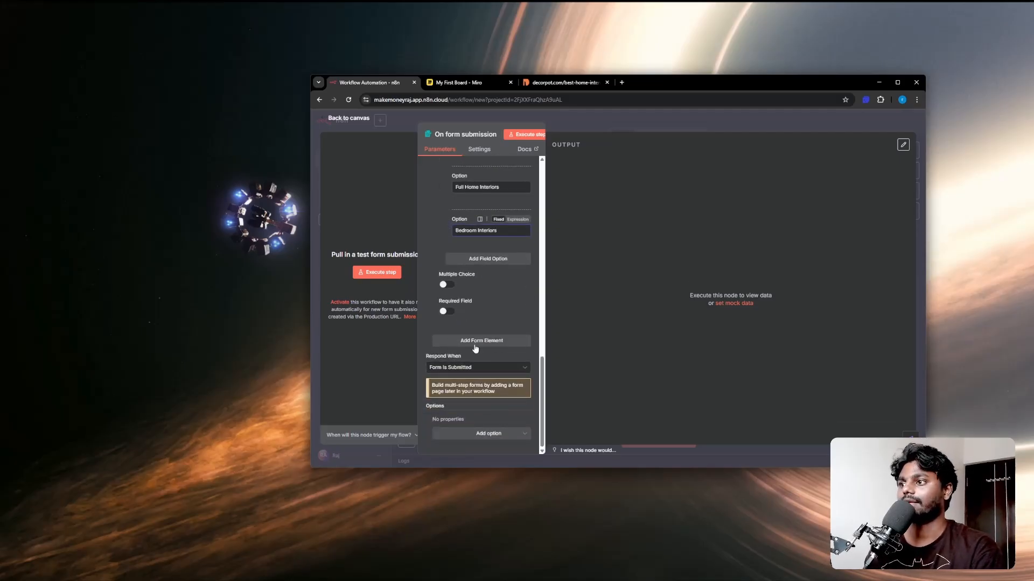
{"action": "left_click", "coordinate": [445, 312]}
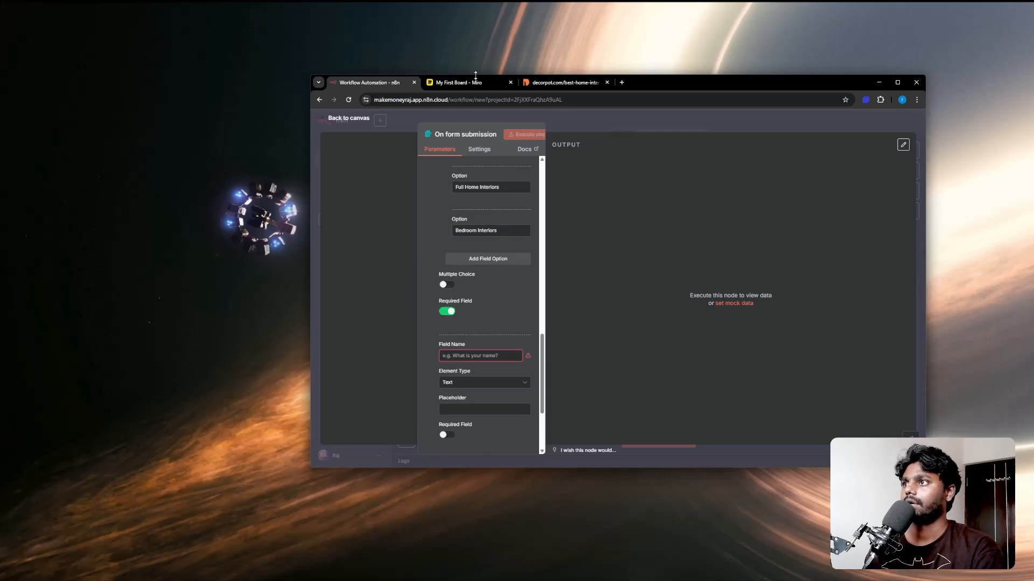
{"action": "key", "text": "ctrl+Tab"}
Step: Circle the 3 Lakhs budget question on the Miro board instead of striking it through
{"action": "left_click_drag", "start_coordinate": [434, 326], "coordinate": [583, 331]}
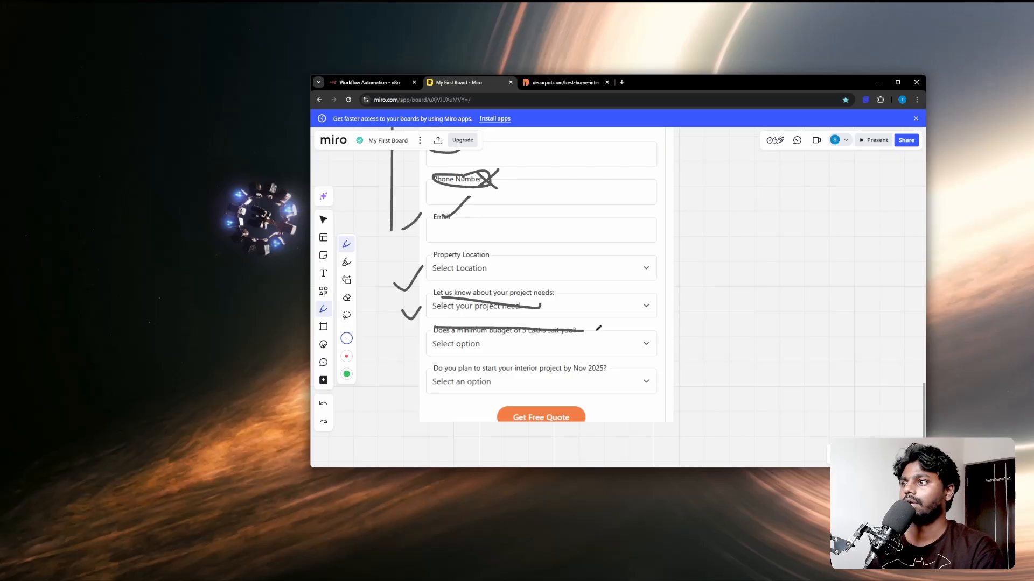
{"action": "key", "text": "ctrl+z"}
{"action": "mouse_move", "coordinate": [505, 326]}
{"action": "left_mouse_down"}
{"action": "mouse_move", "coordinate": [433, 322]}
{"action": "mouse_move", "coordinate": [530, 369]}
{"action": "mouse_move", "coordinate": [525, 320]}
{"action": "mouse_move", "coordinate": [500, 332]}
{"action": "left_mouse_up"}
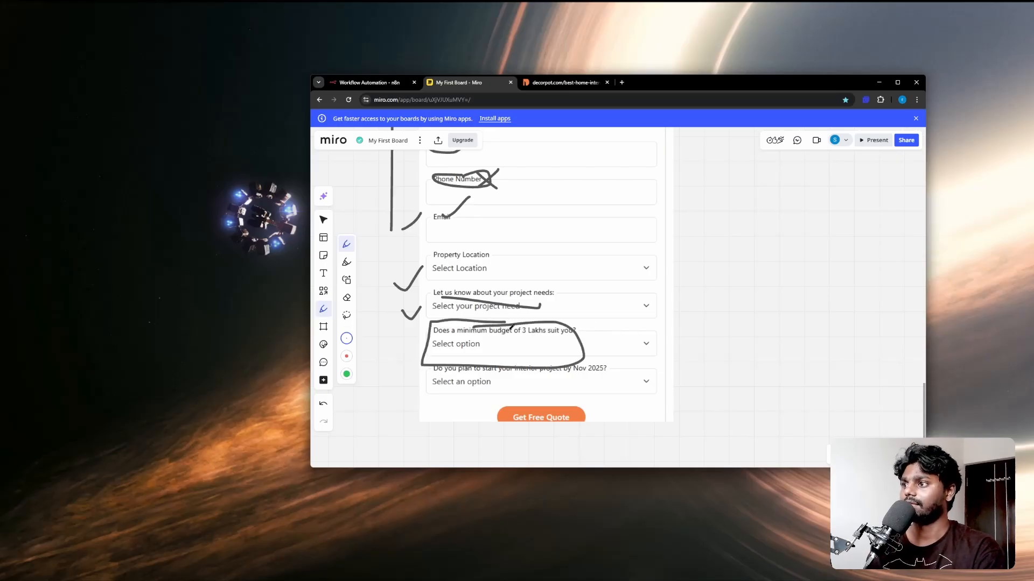
Step: Back in n8n, name the new budget field (starting 'Does') and make it a Dropdown List
{"action": "left_click", "coordinate": [366, 82]}
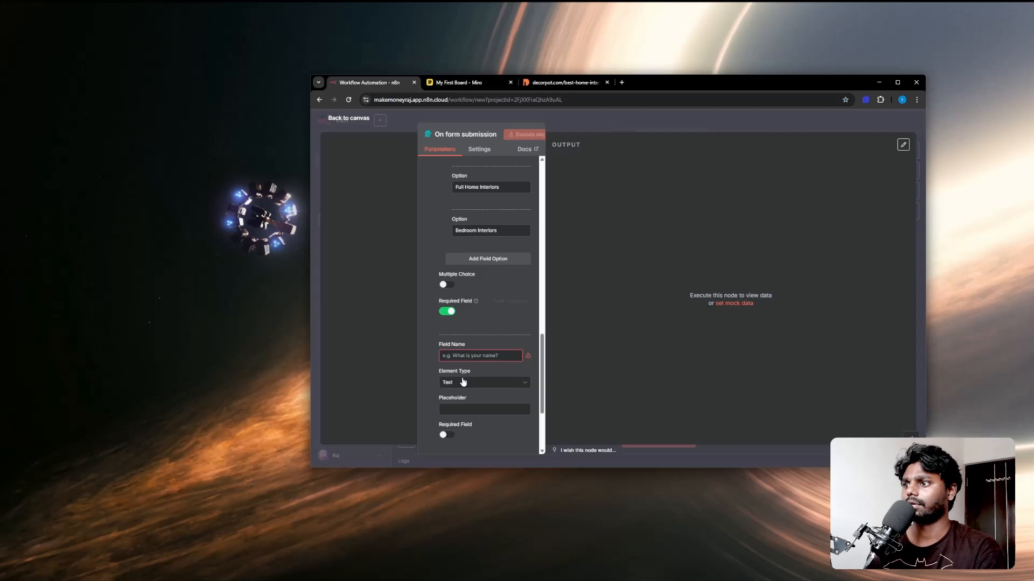
{"action": "left_click", "coordinate": [458, 357]}
{"action": "type", "text": "Does 3Lakh Budget suits you?"}
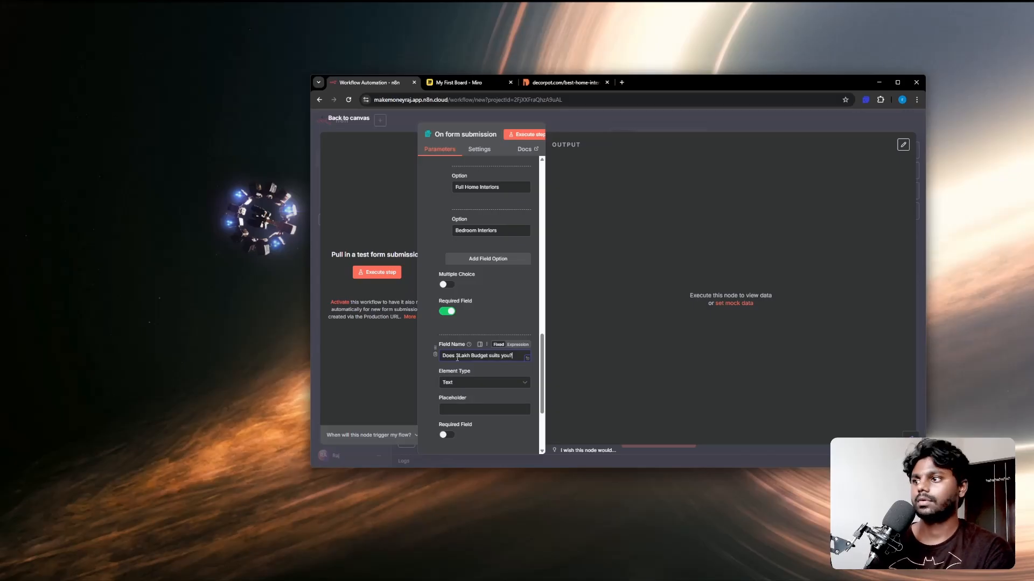
{"action": "left_click", "coordinate": [462, 382]}
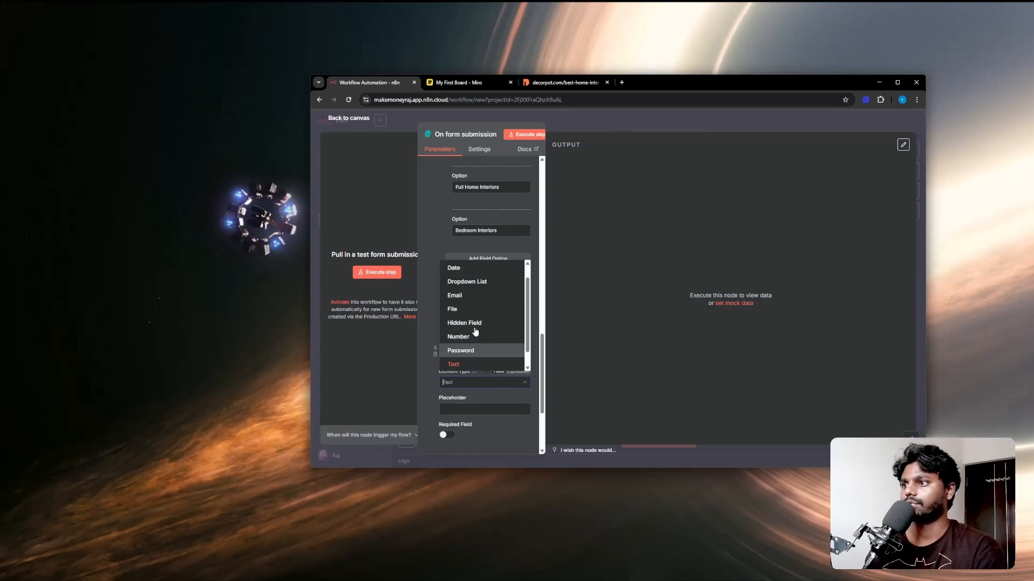
{"action": "left_click", "coordinate": [466, 282]}
{"action": "scroll", "coordinate": [459, 402], "scroll_direction": "down", "scroll_amount": 1}
Step: Give the budget dropdown Yes and No options and make it required
{"action": "left_click", "coordinate": [467, 369]}
{"action": "type", "text": "Yes"}
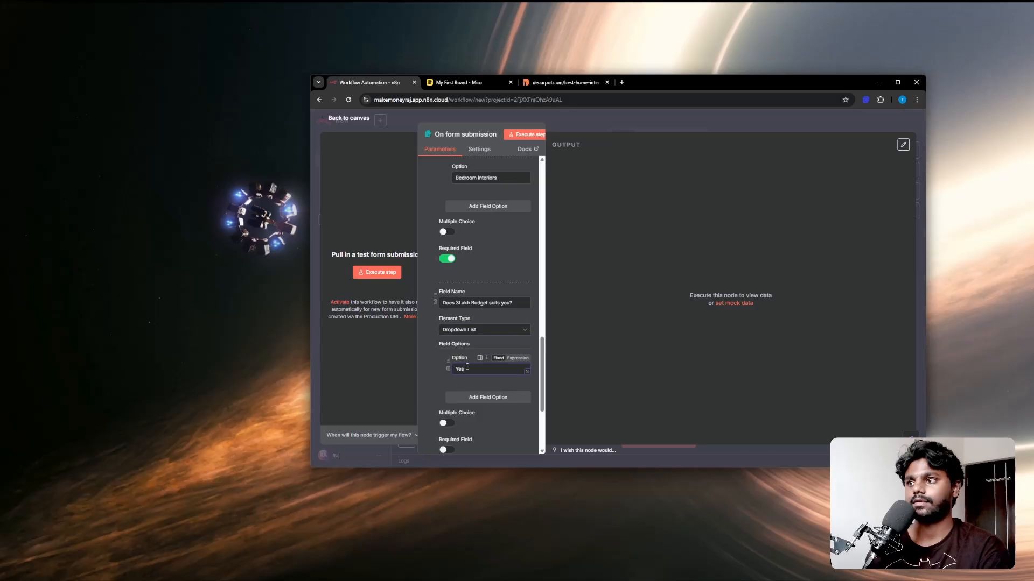
{"action": "left_click", "coordinate": [468, 399]}
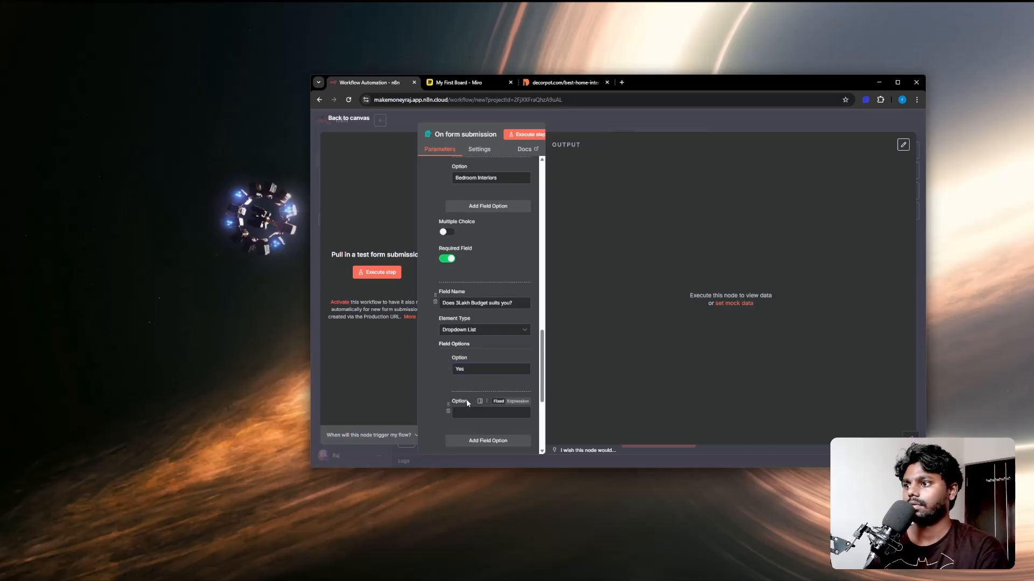
{"action": "scroll", "coordinate": [463, 413], "scroll_direction": "down", "scroll_amount": 3}
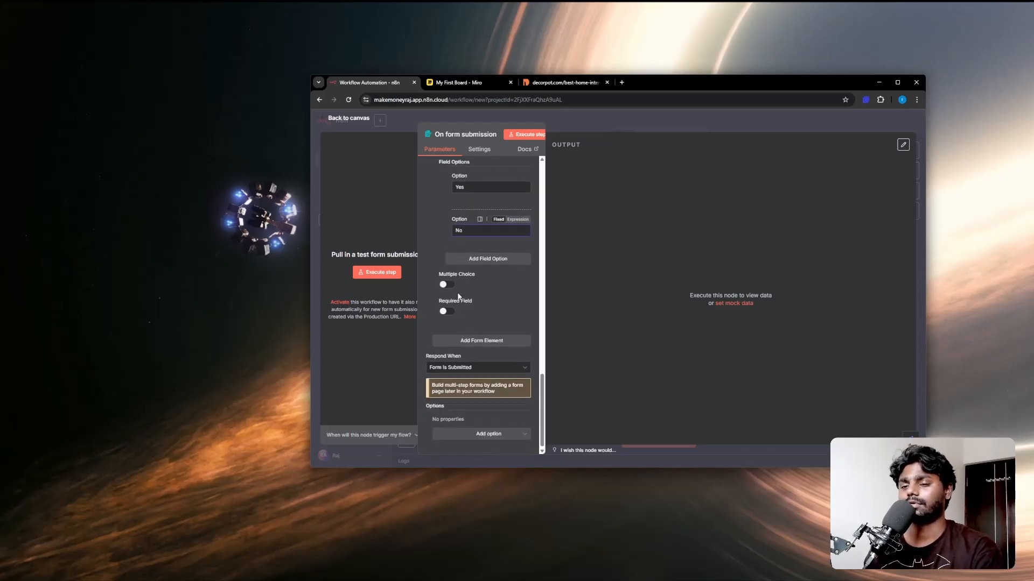
{"action": "left_click", "coordinate": [447, 312]}
{"action": "left_click", "coordinate": [467, 341]}
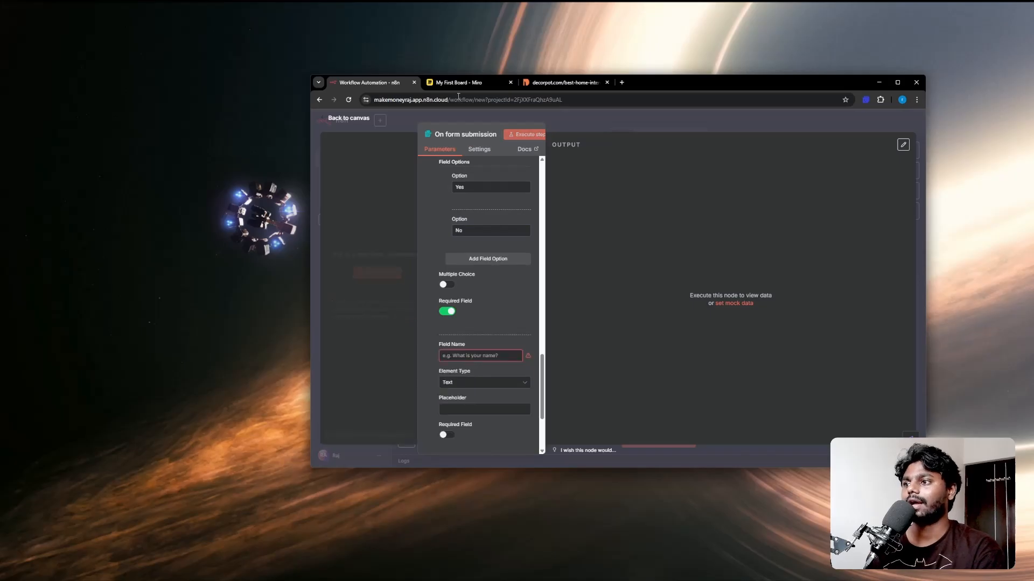
Step: Circle the project start question on the Miro board
{"action": "left_click", "coordinate": [460, 84]}
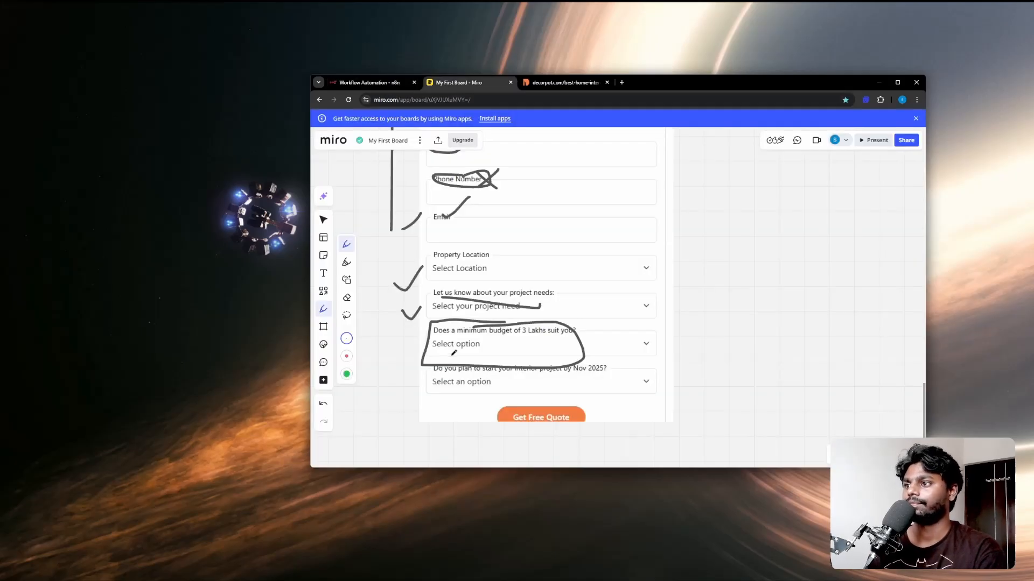
{"action": "mouse_move", "coordinate": [457, 360]}
{"action": "left_mouse_down"}
{"action": "mouse_move", "coordinate": [463, 375]}
{"action": "mouse_move", "coordinate": [622, 354]}
{"action": "mouse_move", "coordinate": [471, 350]}
{"action": "left_mouse_up"}
{"action": "left_click", "coordinate": [367, 85]}
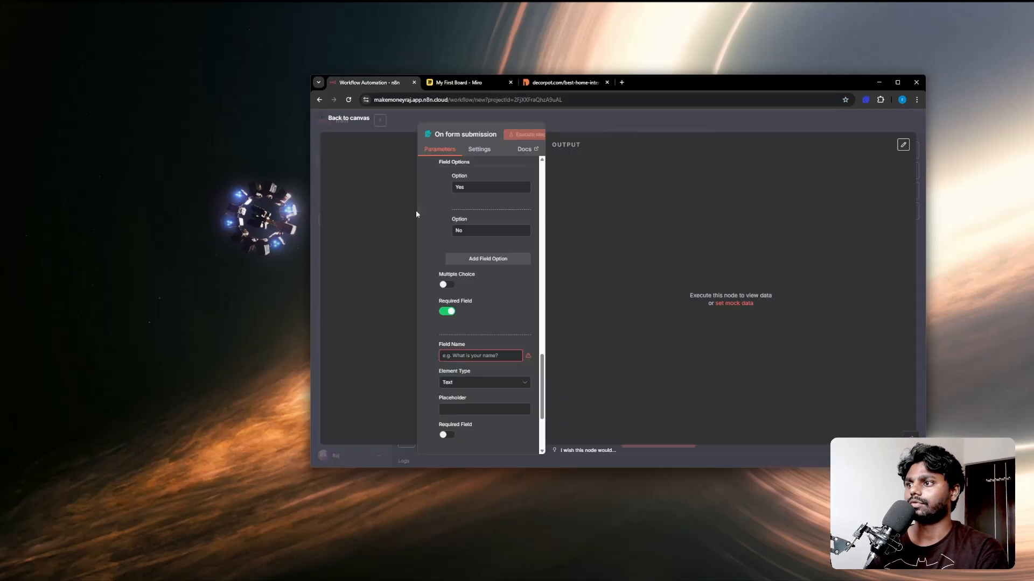
Step: Add required field 'When You Want to Start This Project?' with placeholder 'Time'
{"action": "left_click", "coordinate": [451, 355]}
{"action": "type", "text": "Wh"}
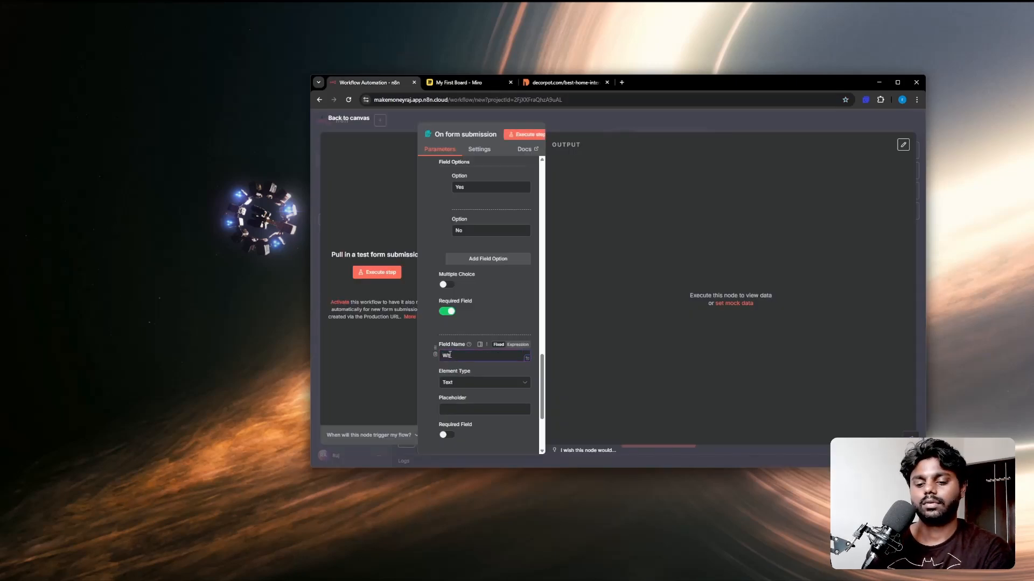
{"action": "type", "text": "an You Want to S"}
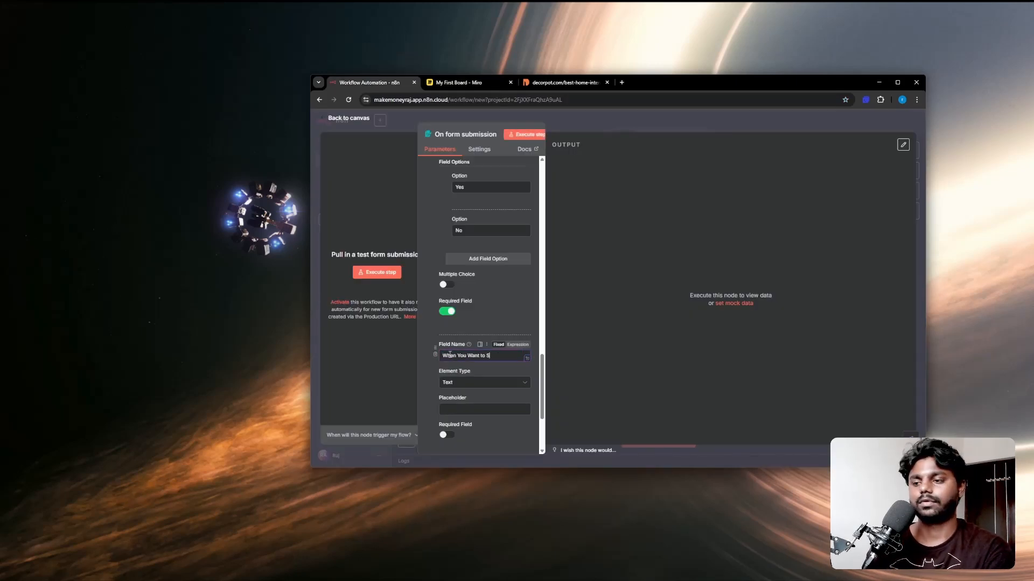
{"action": "type", "text": "tart This Projec"}
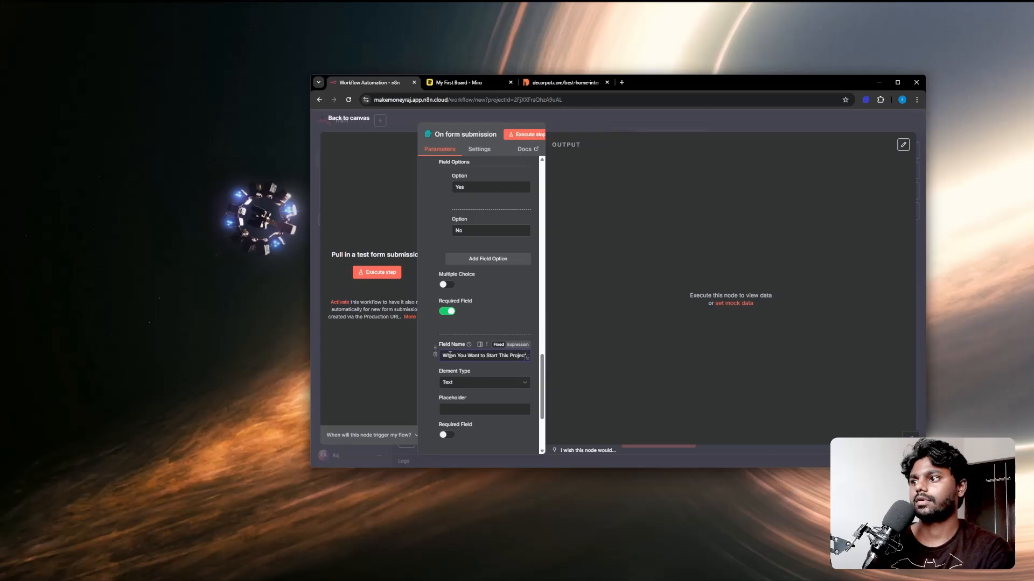
{"action": "type", "text": "t?"}
{"action": "scroll", "coordinate": [451, 345], "scroll_direction": "down", "scroll_amount": 3}
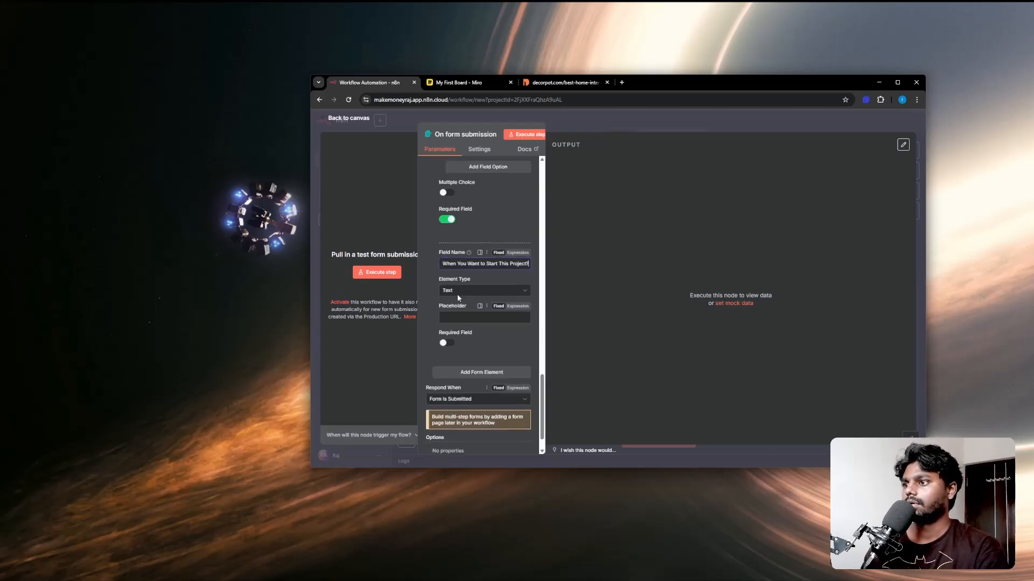
{"action": "left_click", "coordinate": [453, 317]}
{"action": "type", "text": "T"}
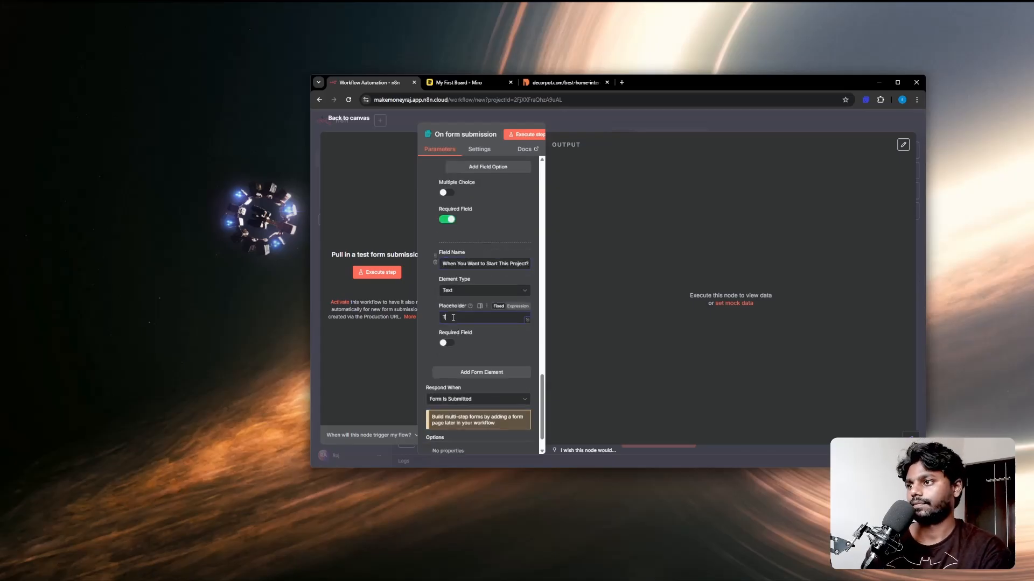
{"action": "type", "text": "ime"}
{"action": "left_click", "coordinate": [446, 343]}
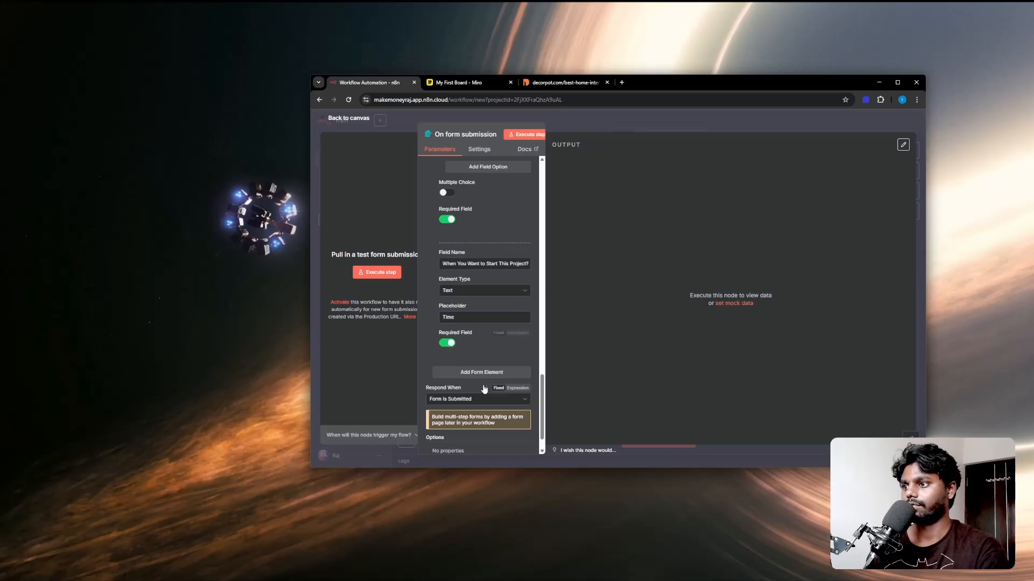
Step: Keep the form responding when it is submitted
{"action": "scroll", "coordinate": [484, 389], "scroll_direction": "down", "scroll_amount": 1}
{"action": "left_click", "coordinate": [469, 368]}
{"action": "left_click", "coordinate": [469, 368]}
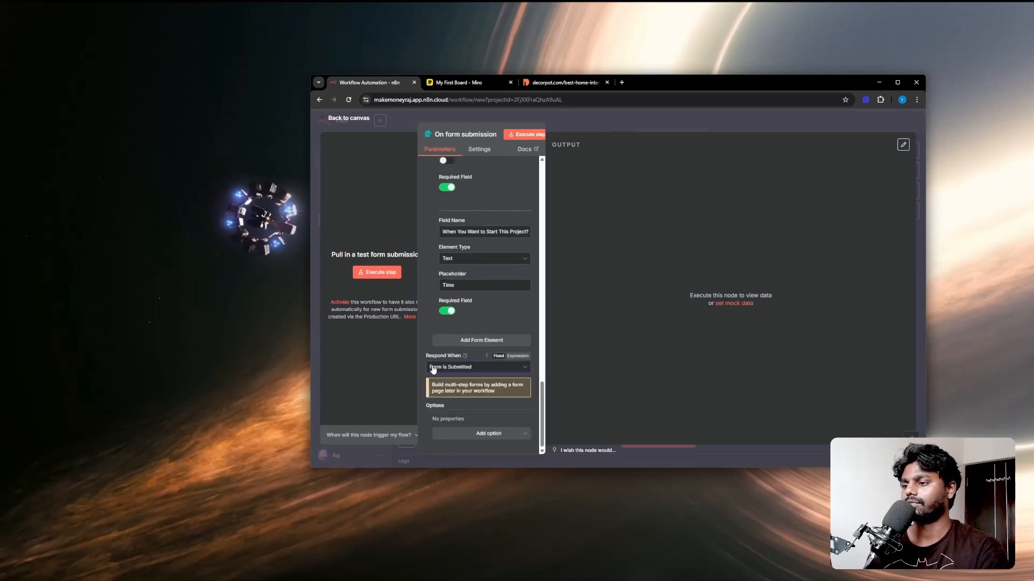
Step: Run the form trigger so the test lead form opens, centred on screen
{"action": "left_click", "coordinate": [519, 135]}
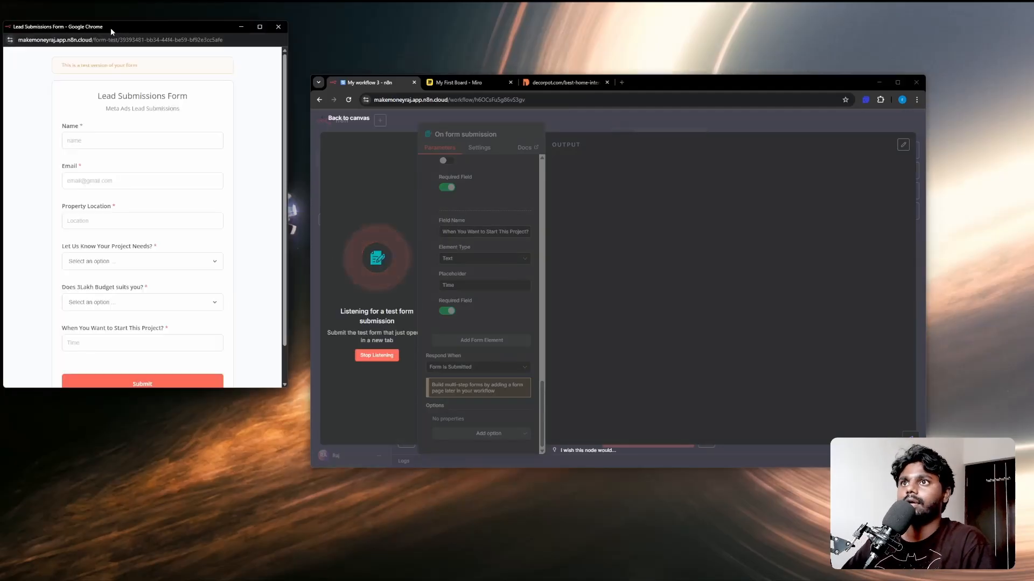
{"action": "left_click_drag", "start_coordinate": [111, 28], "coordinate": [556, 105]}
{"action": "scroll", "coordinate": [536, 323], "scroll_direction": "down", "scroll_amount": 2}
{"action": "scroll", "coordinate": [530, 270], "scroll_direction": "up", "scroll_amount": 2}
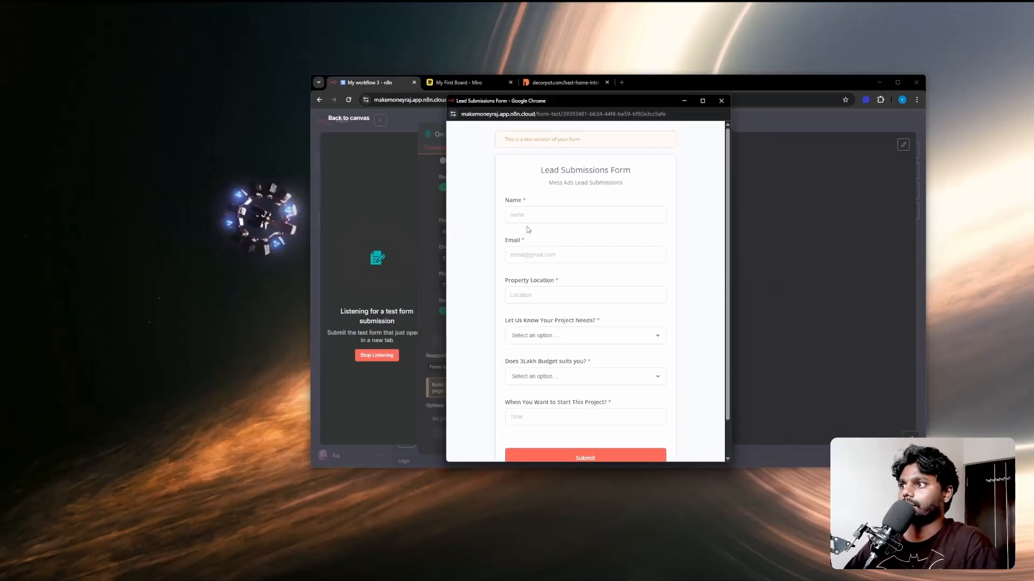
Step: Fill in the test lead's name, e-mail address and property location Mumbai
{"action": "left_click", "coordinate": [522, 215]}
{"action": "type", "text": "Raj"}
{"action": "key", "text": "Tab"}
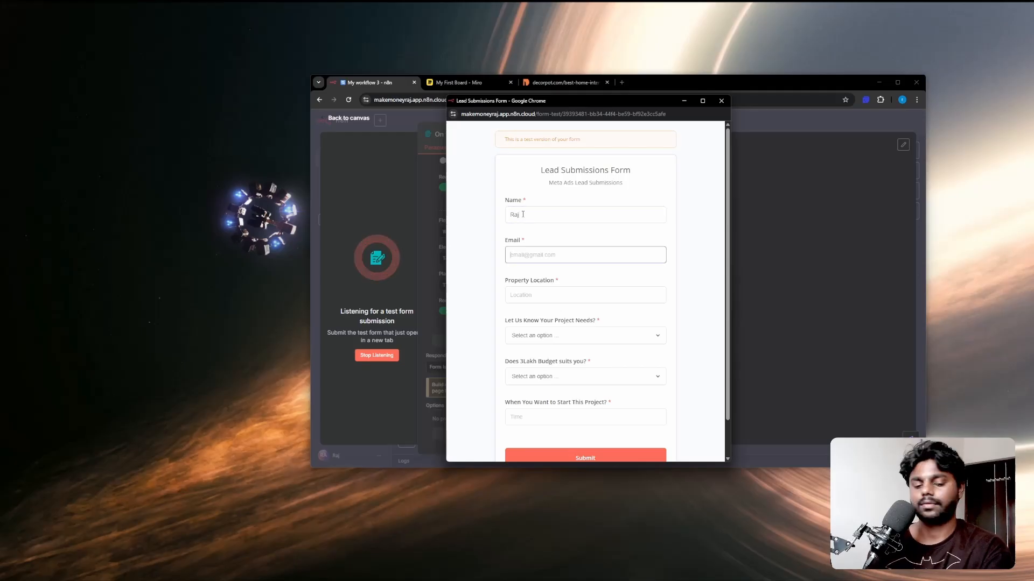
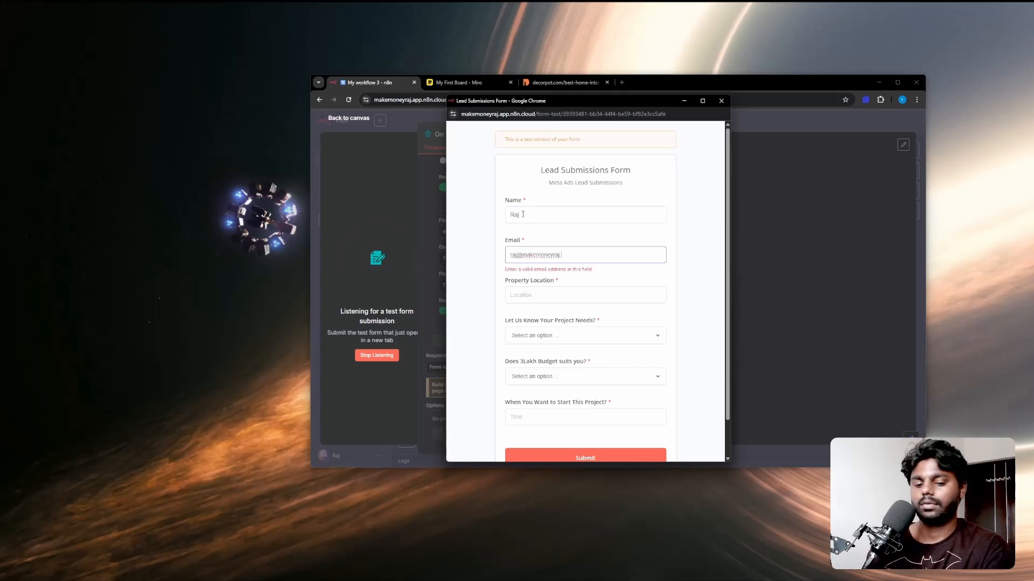
{"action": "key", "text": "Tab"}
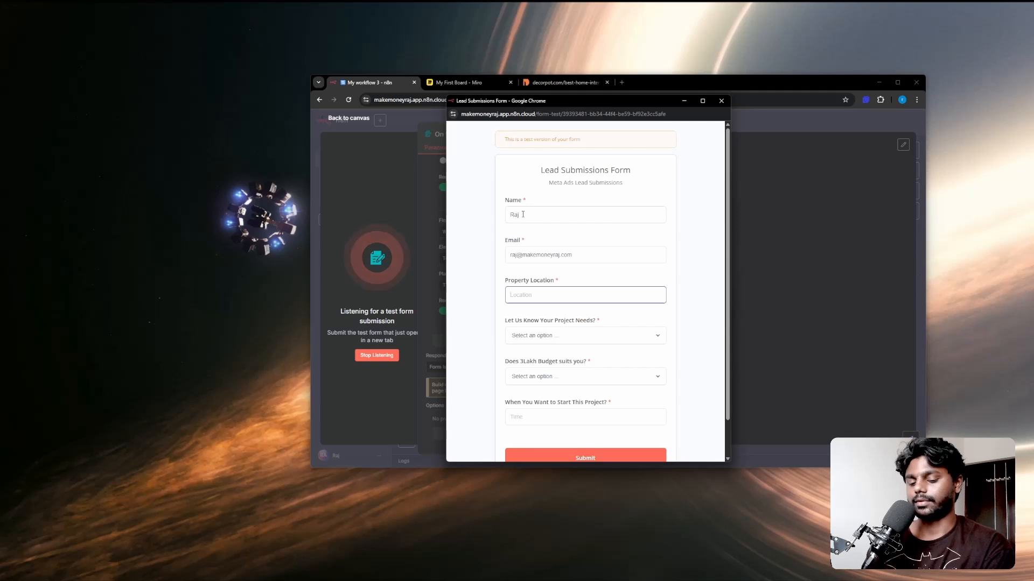
{"action": "type", "text": "Mumbai"}
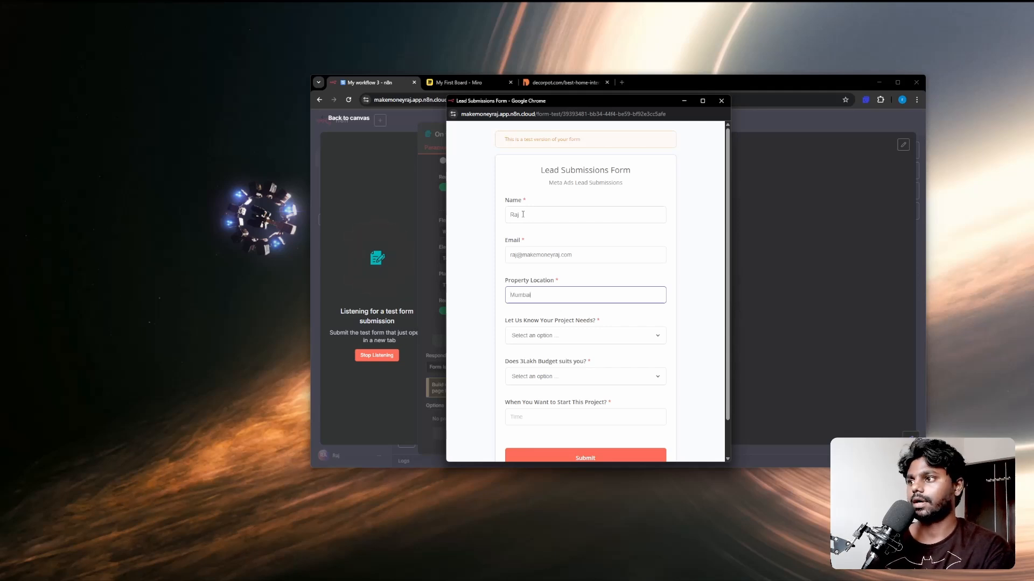
{"action": "key", "text": "Tab"}
Step: Choose Full Home Interiors, answer Yes to budget, enter 'Next Month', and submit
{"action": "left_click", "coordinate": [543, 338]}
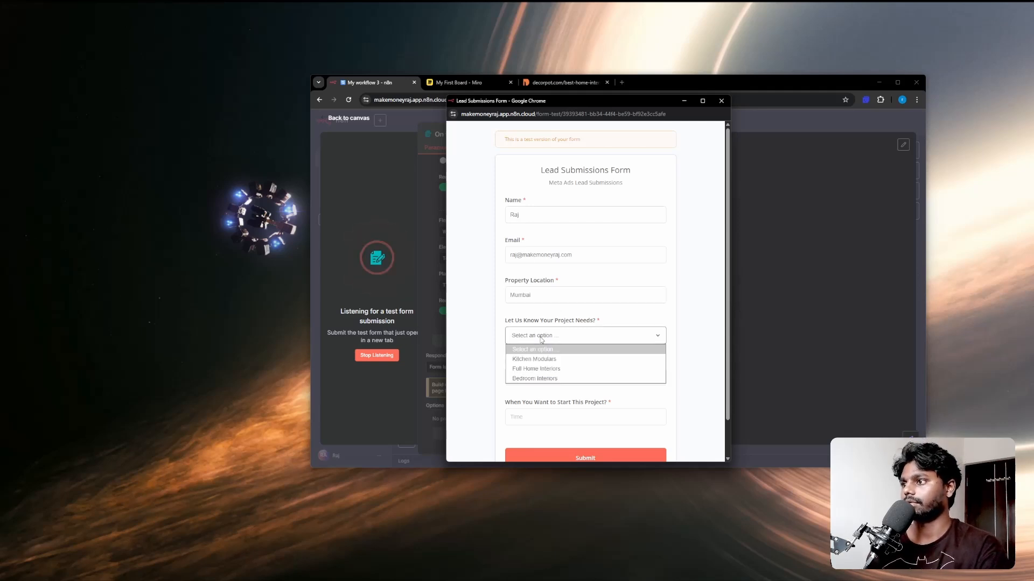
{"action": "left_click", "coordinate": [543, 357]}
{"action": "left_click", "coordinate": [534, 375]}
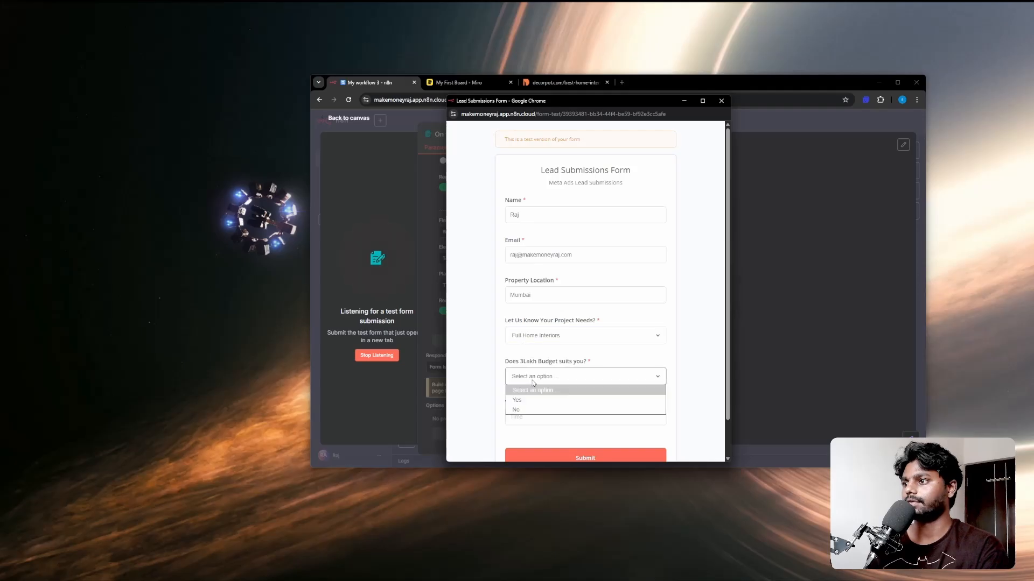
{"action": "left_click", "coordinate": [532, 398]}
{"action": "scroll", "coordinate": [530, 407], "scroll_direction": "down", "scroll_amount": 1}
{"action": "left_click", "coordinate": [526, 376]}
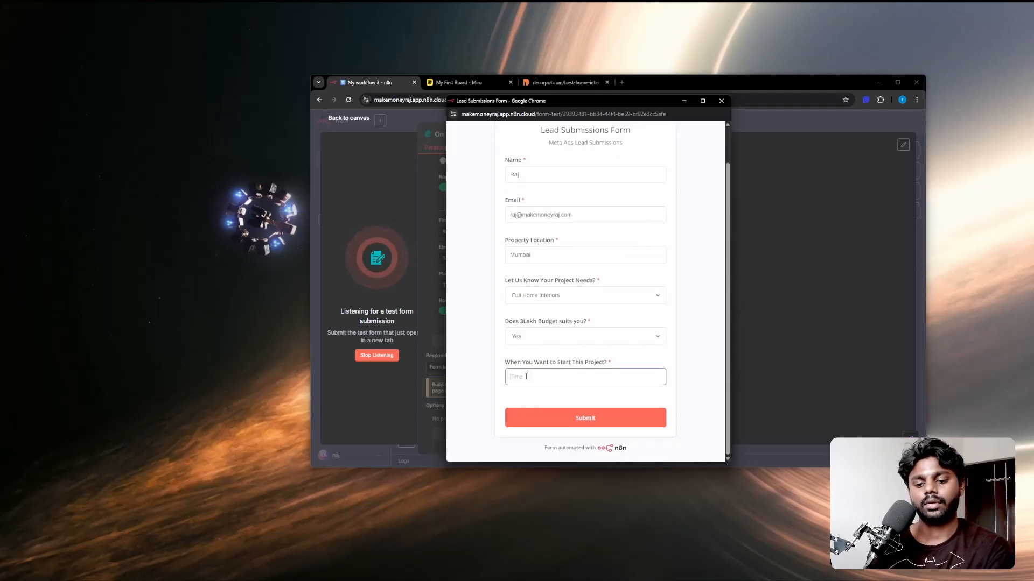
{"action": "type", "text": "Next Month"}
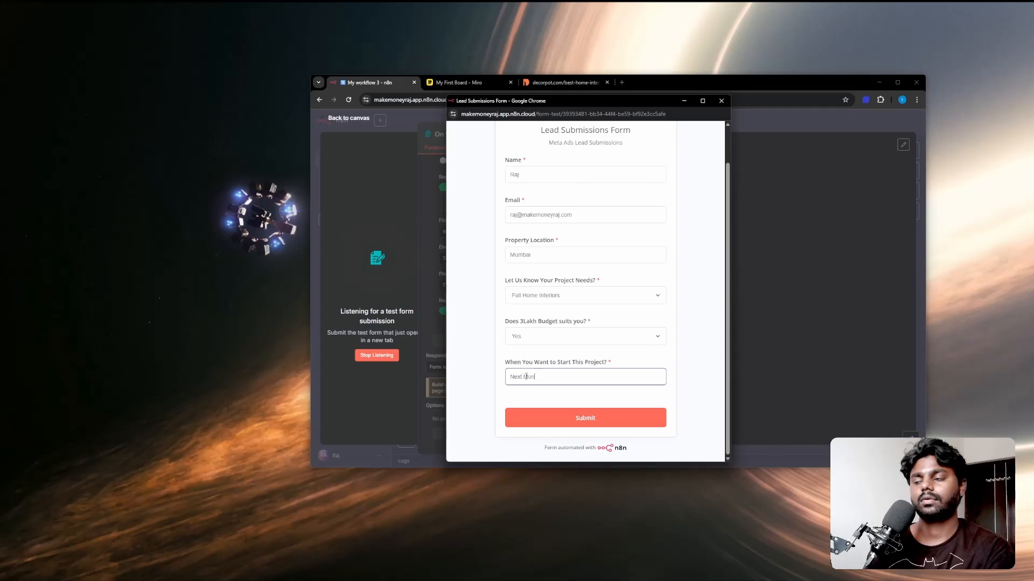
{"action": "left_click", "coordinate": [553, 425]}
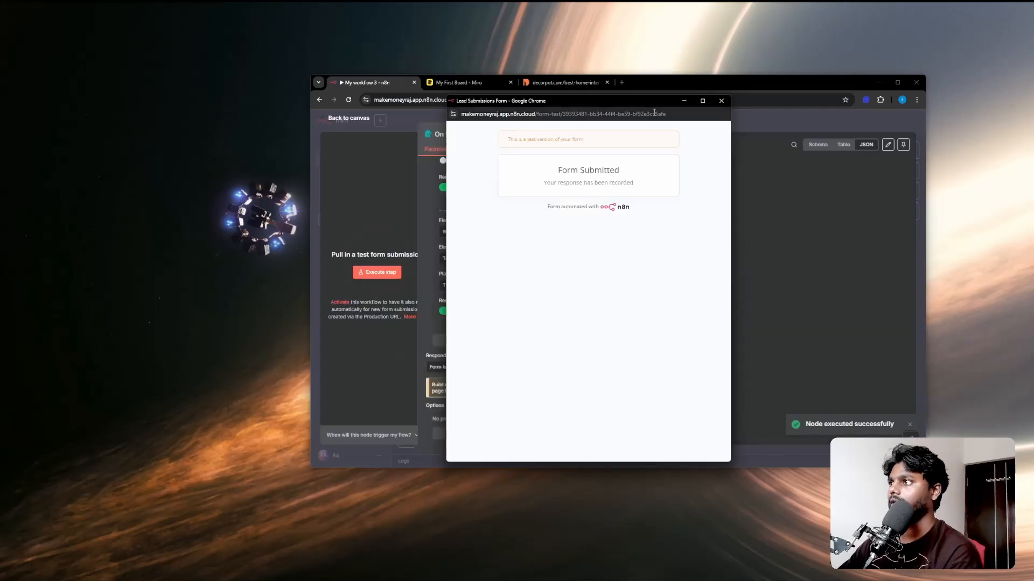
Step: Close the form, maximize the browser, and pin the submitted data
{"action": "left_click", "coordinate": [684, 100]}
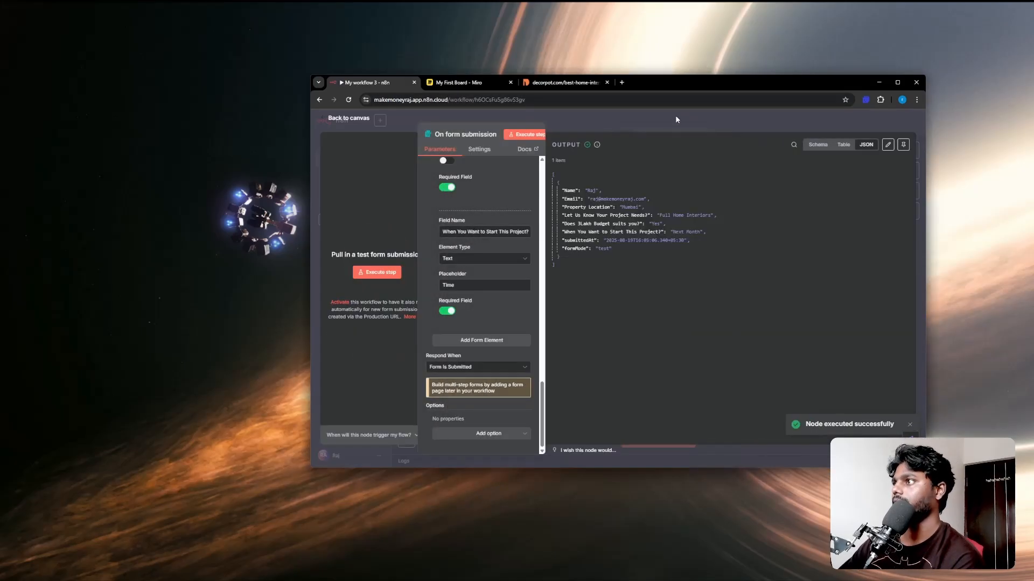
{"action": "double_click", "coordinate": [691, 84]}
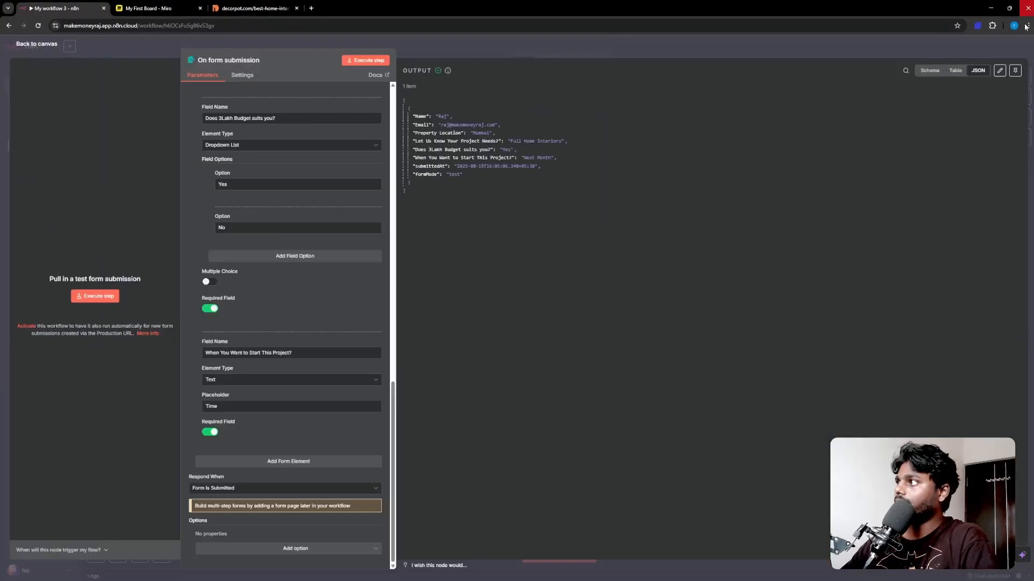
{"action": "left_click", "coordinate": [1014, 71]}
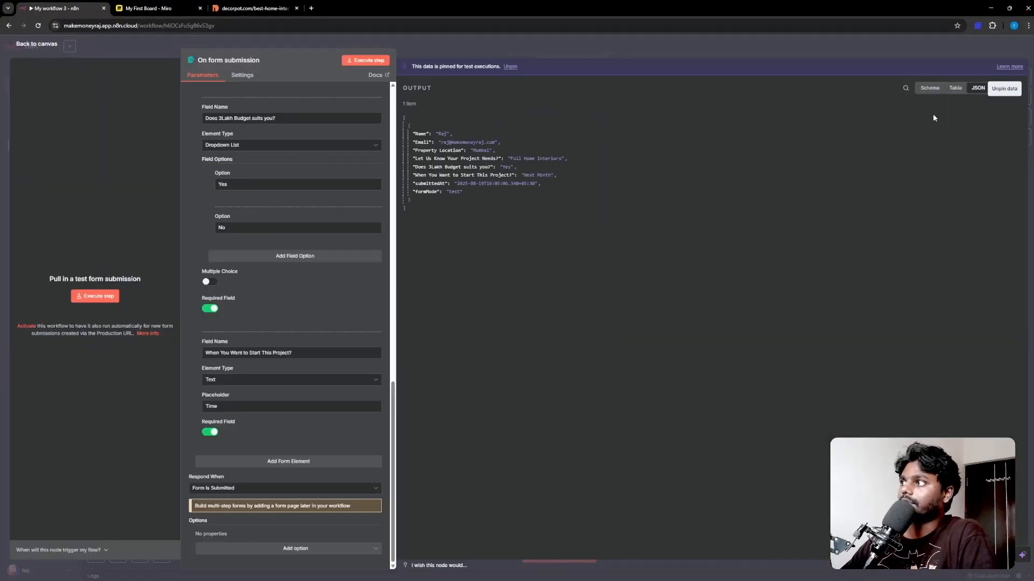
{"action": "left_click", "coordinate": [51, 45]}
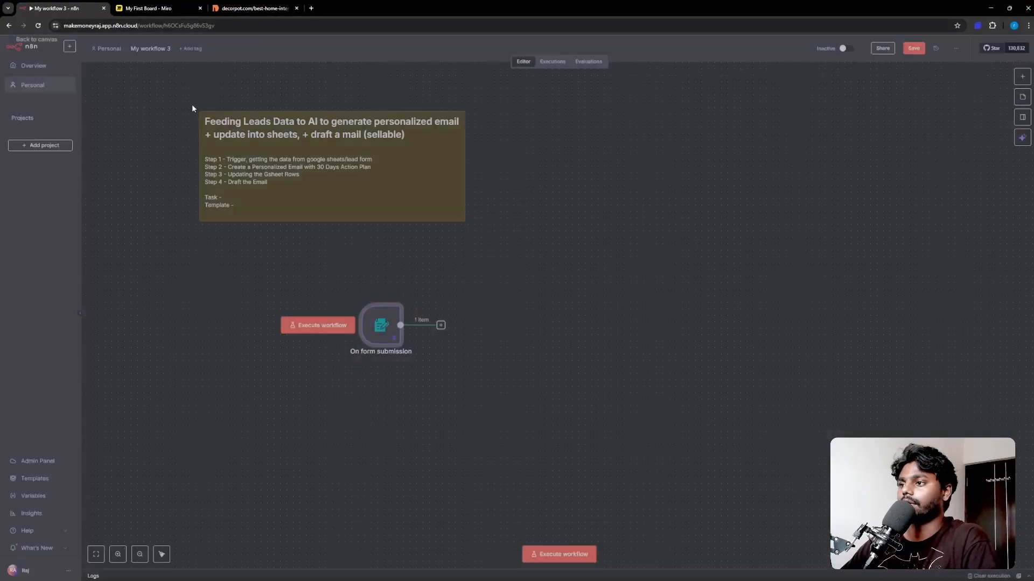
Step: Add an AI Agent node after the On form submission trigger
{"action": "left_click", "coordinate": [440, 326]}
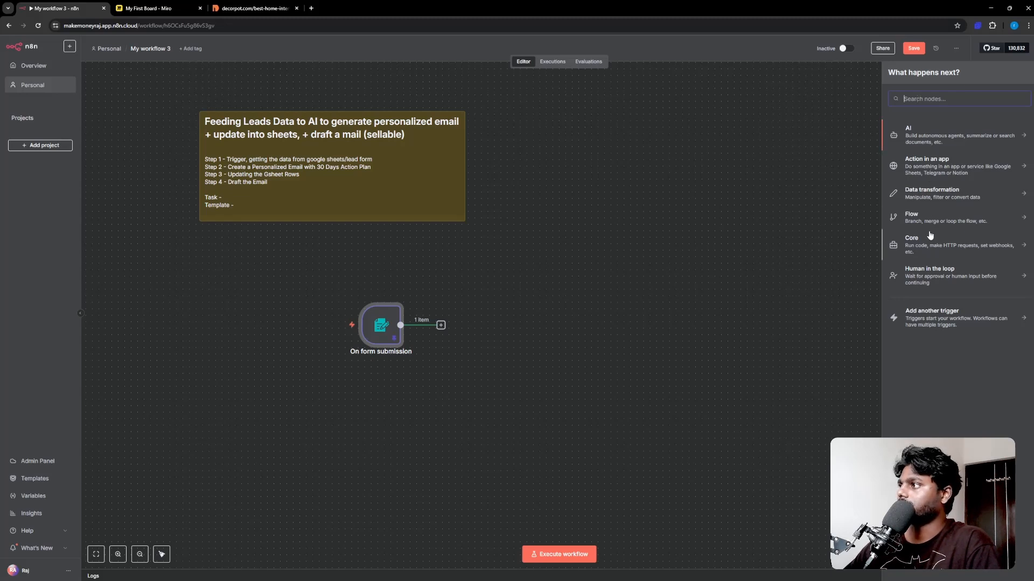
{"action": "left_click", "coordinate": [931, 138]}
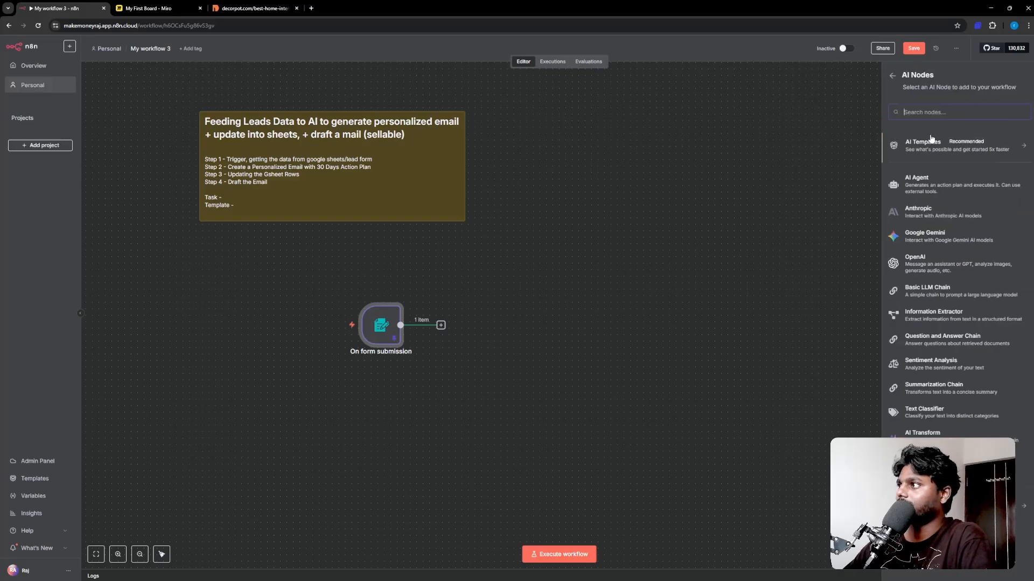
{"action": "key", "text": "Return"}
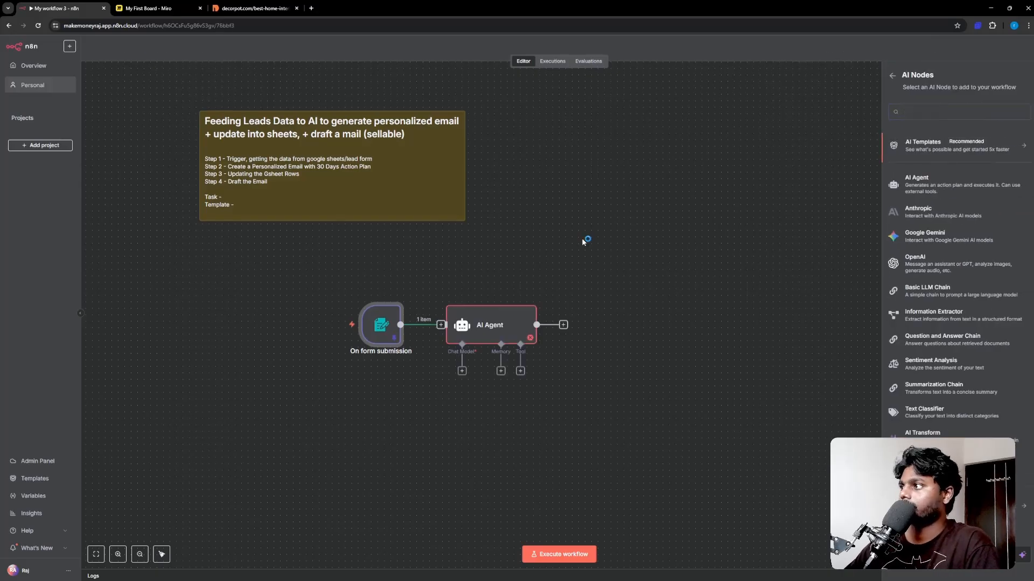
{"action": "left_click", "coordinate": [22, 44]}
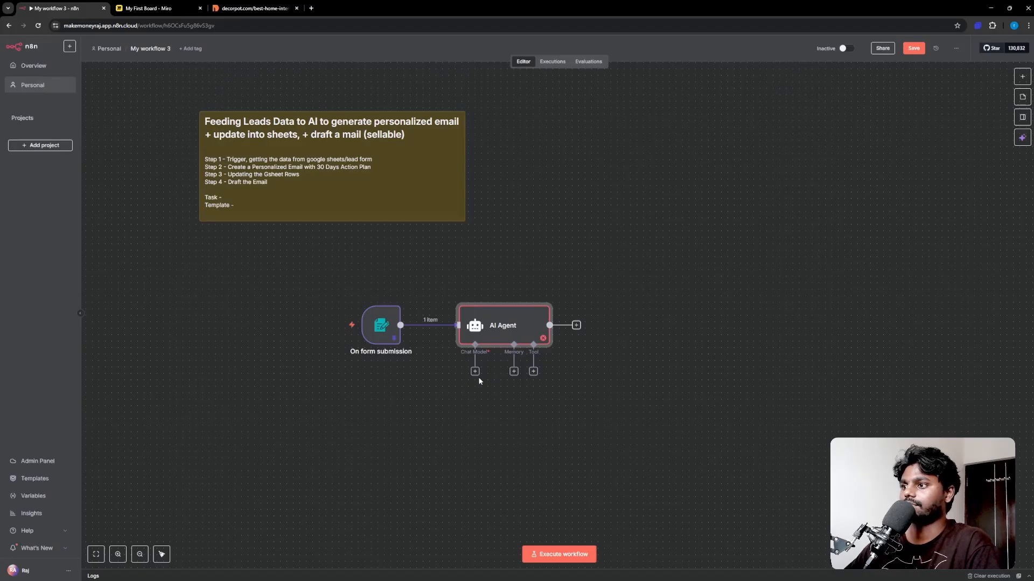
Step: Attach an OpenRouter Chat Model to the agent, discarding a mistakenly added OpenAI one
{"action": "left_click", "coordinate": [474, 371]}
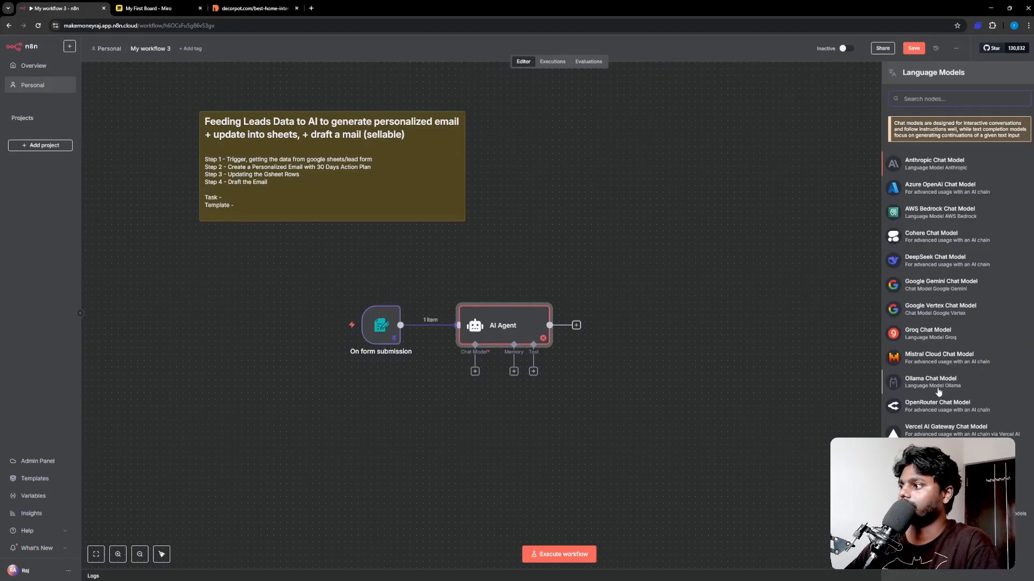
{"action": "left_click", "coordinate": [931, 455]}
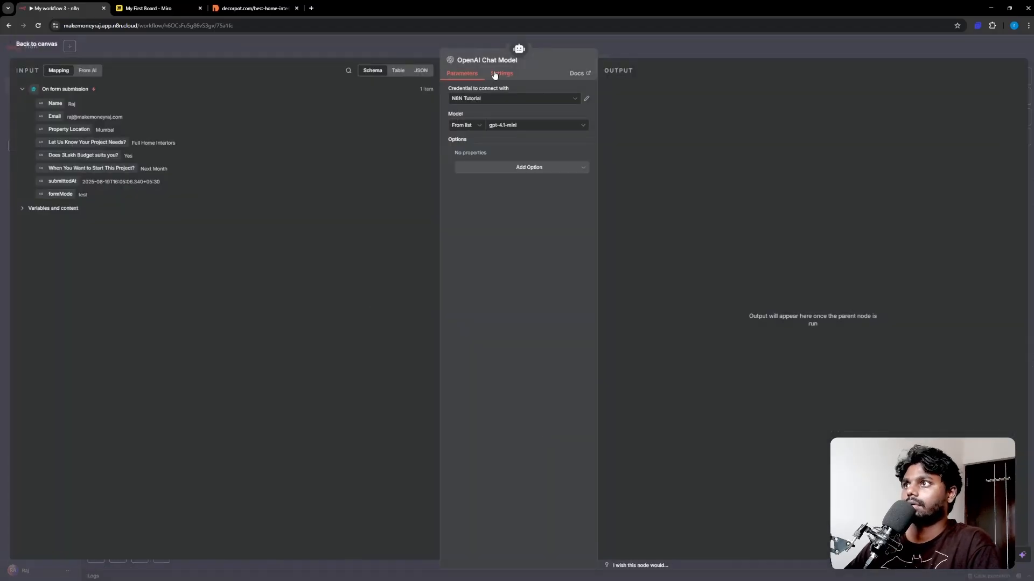
{"action": "left_click", "coordinate": [46, 46]}
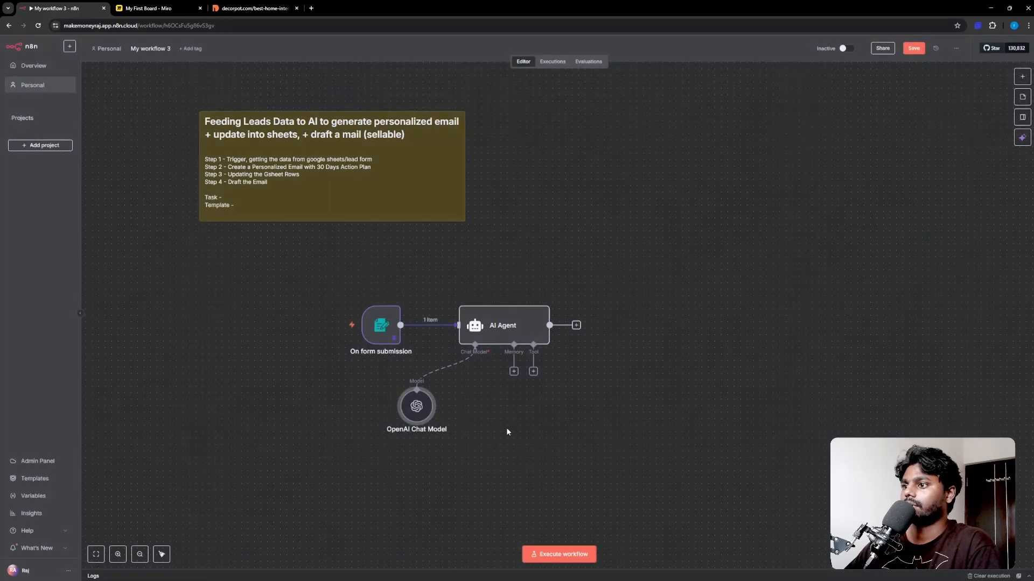
{"action": "key", "text": "Delete"}
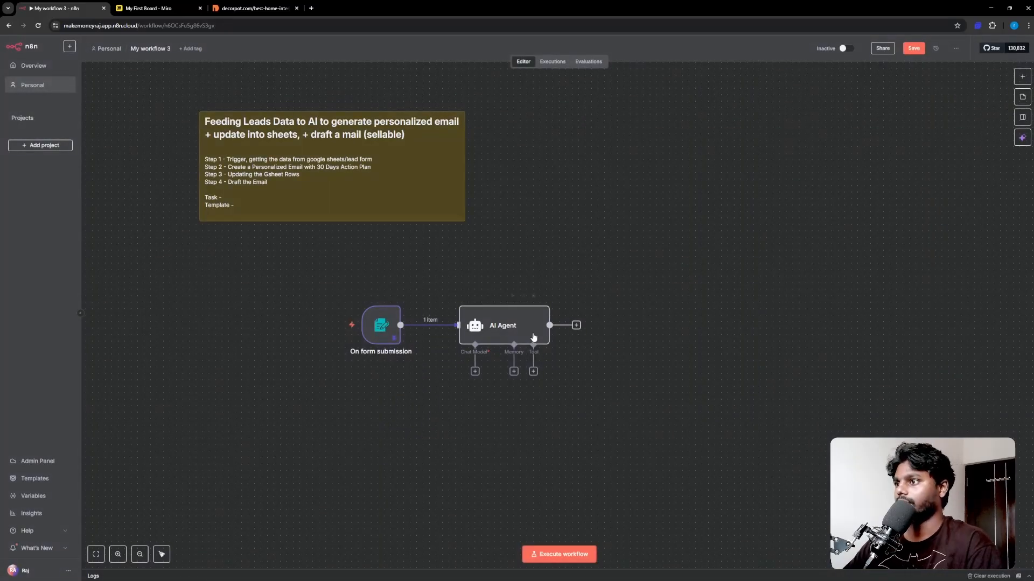
{"action": "left_click", "coordinate": [475, 371]}
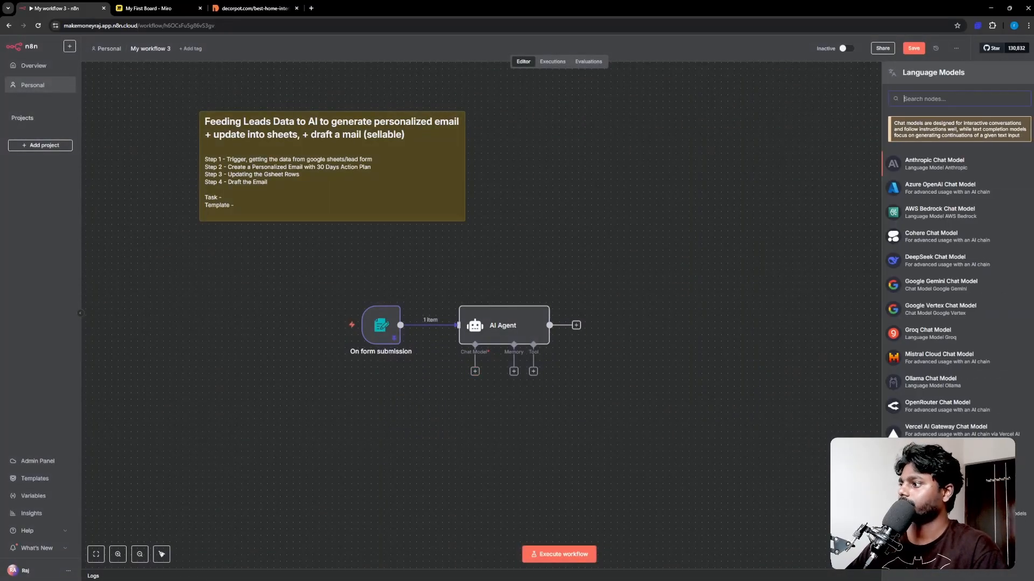
{"action": "left_click", "coordinate": [926, 415]}
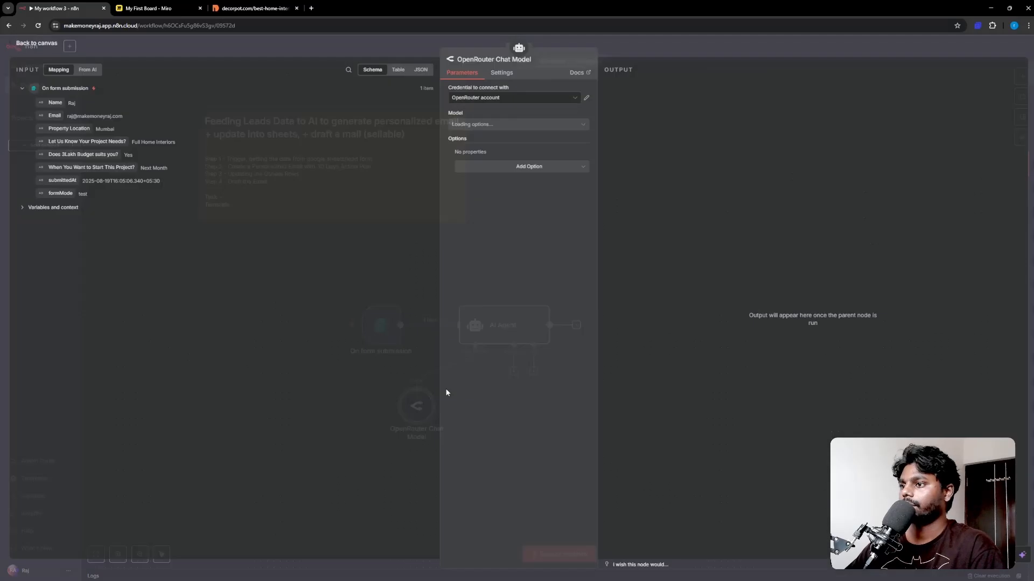
Step: Set the OpenRouter model to the OpenRouter account credential and openai/gpt-oss-20b:free
{"action": "left_click", "coordinate": [531, 104]}
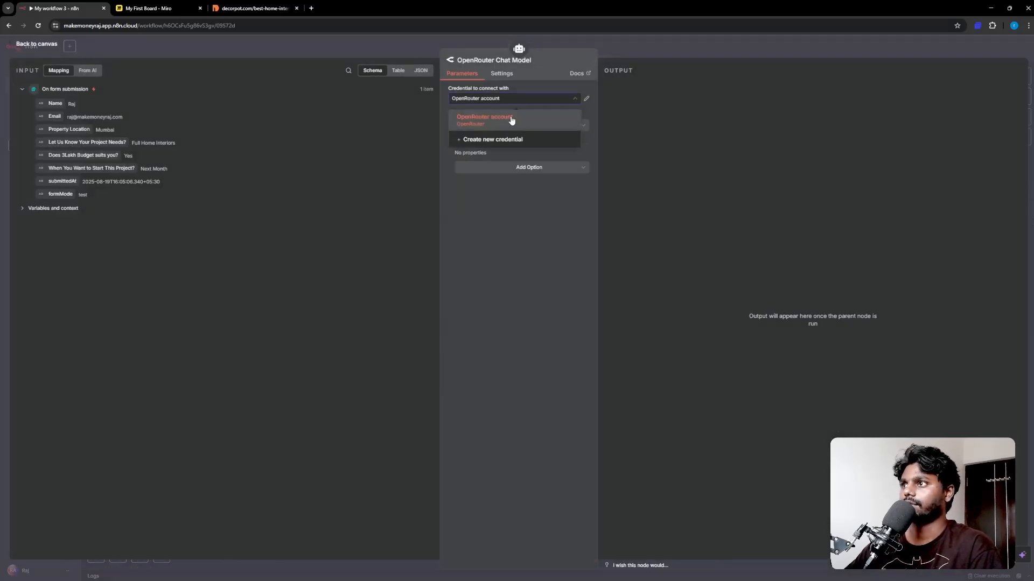
{"action": "left_click", "coordinate": [485, 116]}
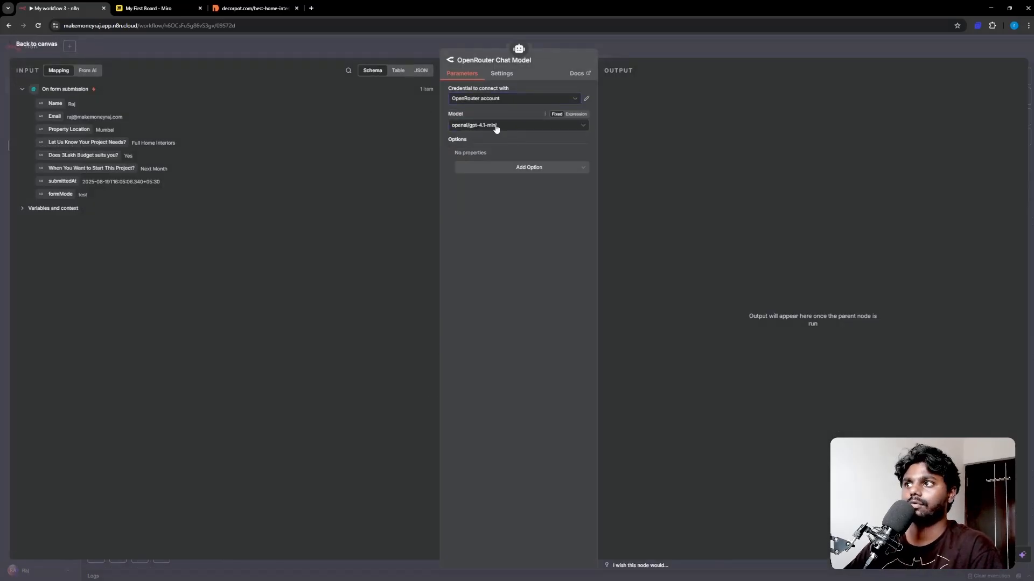
{"action": "left_click", "coordinate": [496, 126]}
{"action": "scroll", "coordinate": [515, 186], "scroll_direction": "down", "scroll_amount": 8}
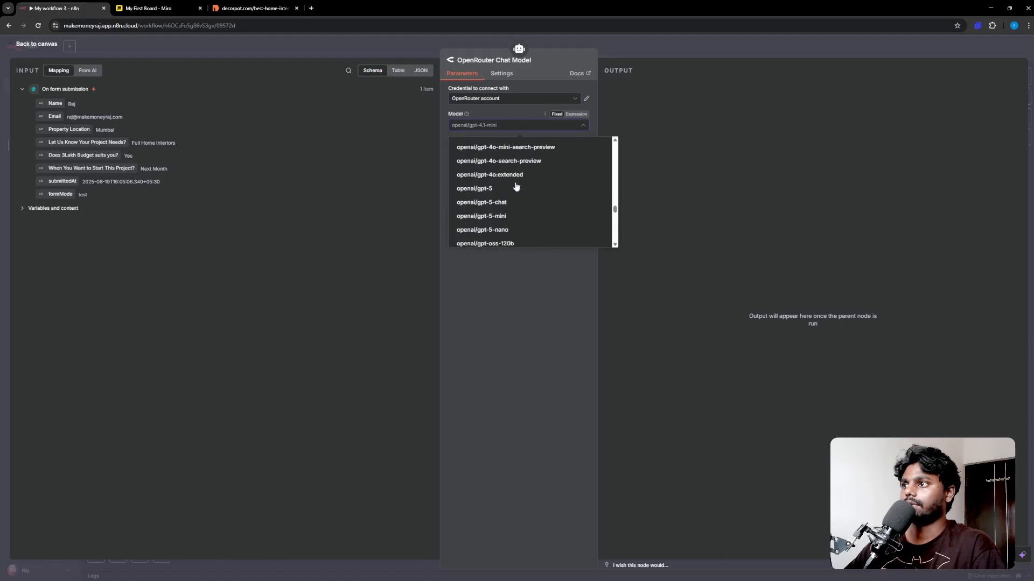
{"action": "scroll", "coordinate": [516, 186], "scroll_direction": "down", "scroll_amount": 3}
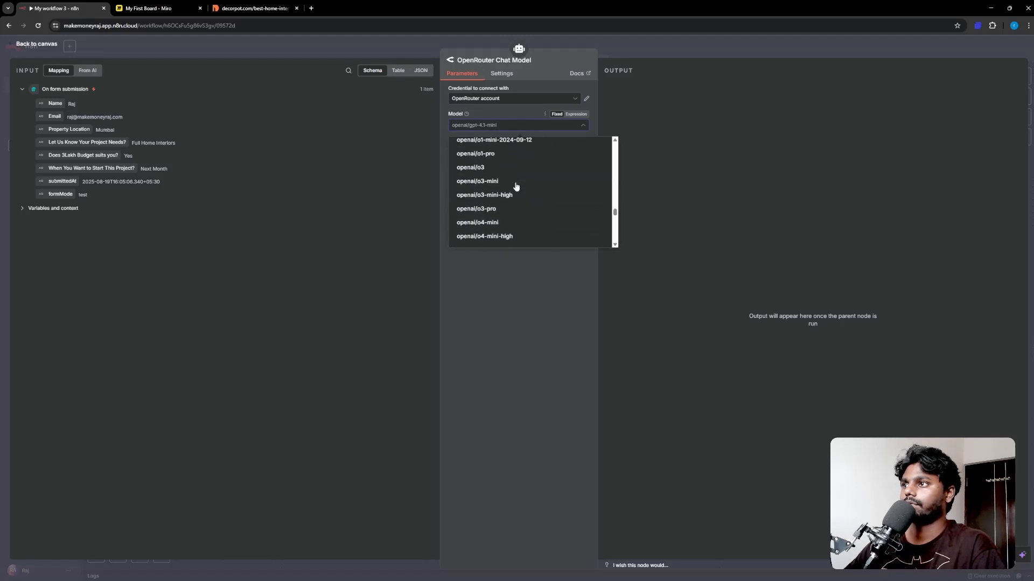
{"action": "scroll", "coordinate": [517, 187], "scroll_direction": "up", "scroll_amount": 2}
{"action": "left_click", "coordinate": [517, 186]}
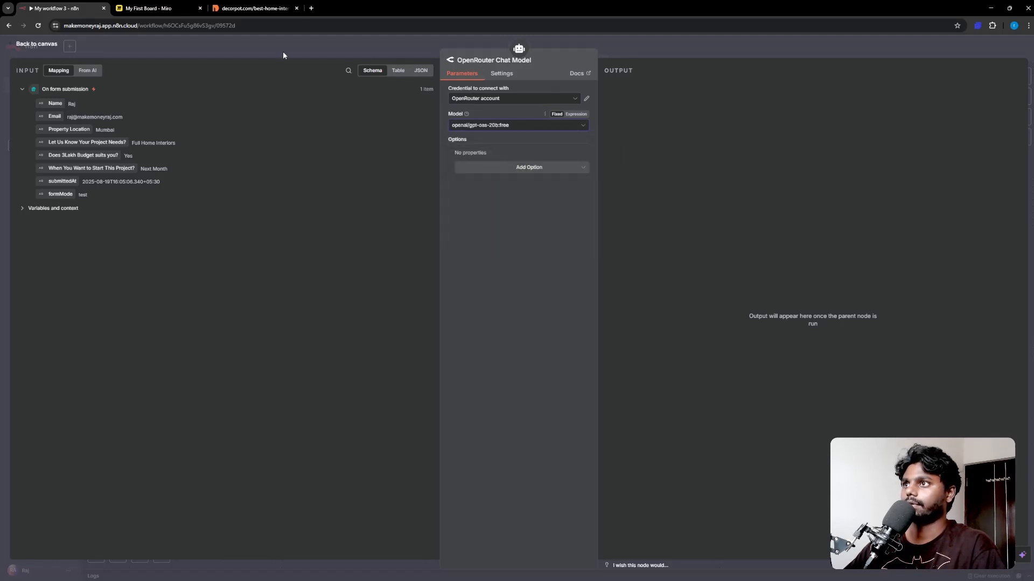
{"action": "left_click", "coordinate": [24, 44]}
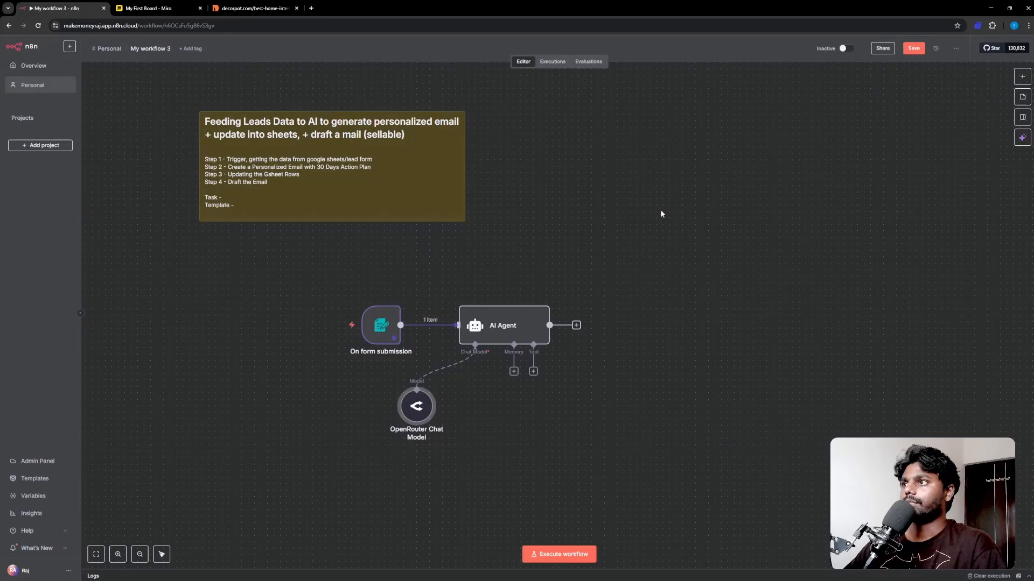
Step: Set the AI Agent's prompt source to Define below
{"action": "double_click", "coordinate": [485, 345]}
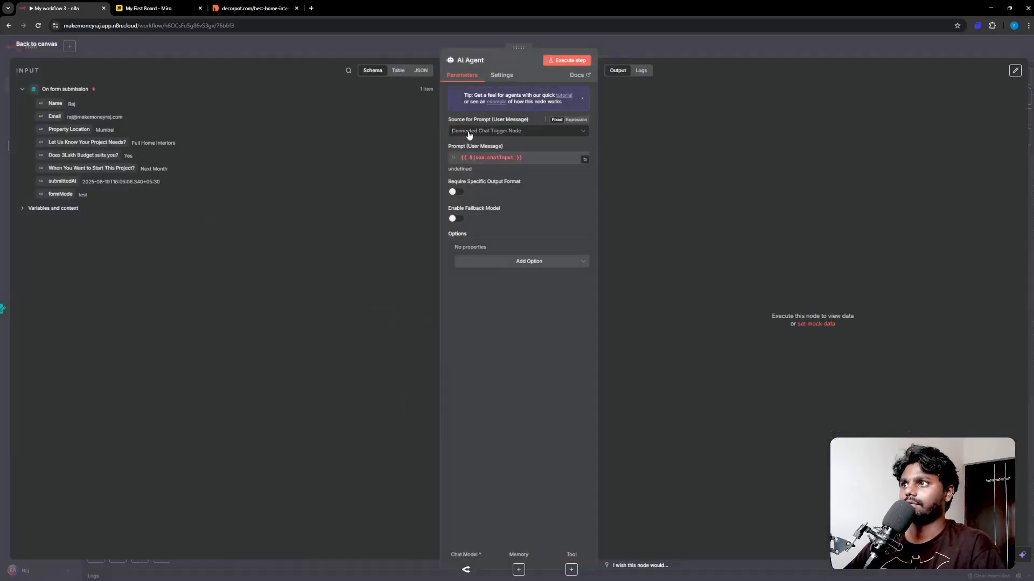
{"action": "left_click", "coordinate": [469, 135]}
{"action": "left_click", "coordinate": [476, 180]}
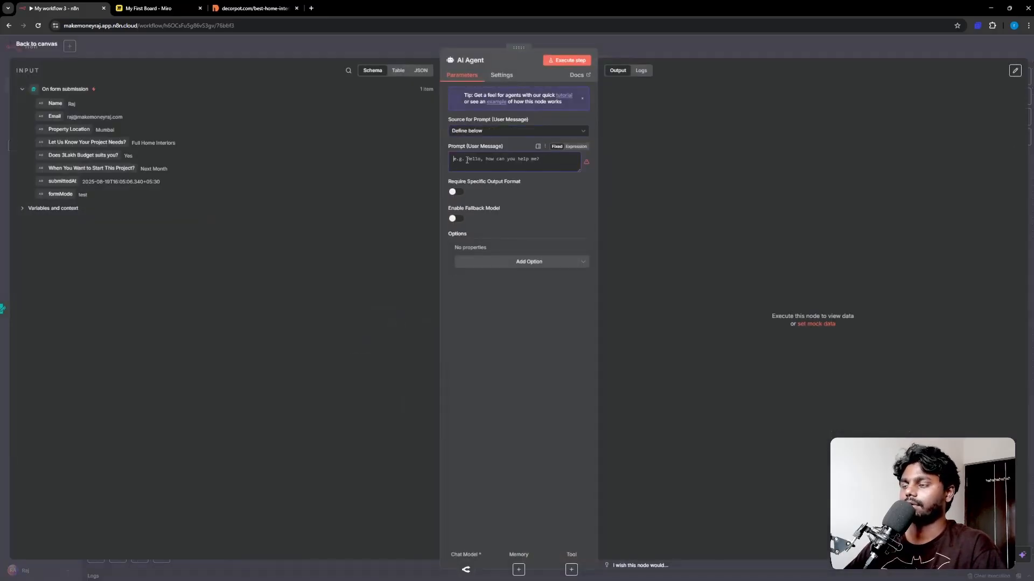
Step: Add a System Message option reading 'You are a helpful email writing assistant.'
{"action": "left_click", "coordinate": [469, 263]}
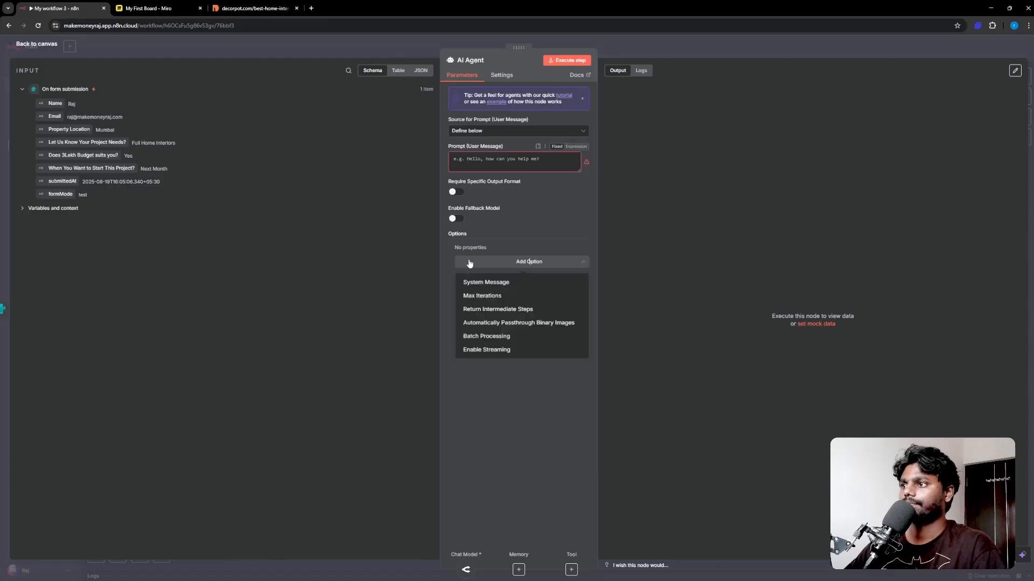
{"action": "left_click", "coordinate": [499, 286]}
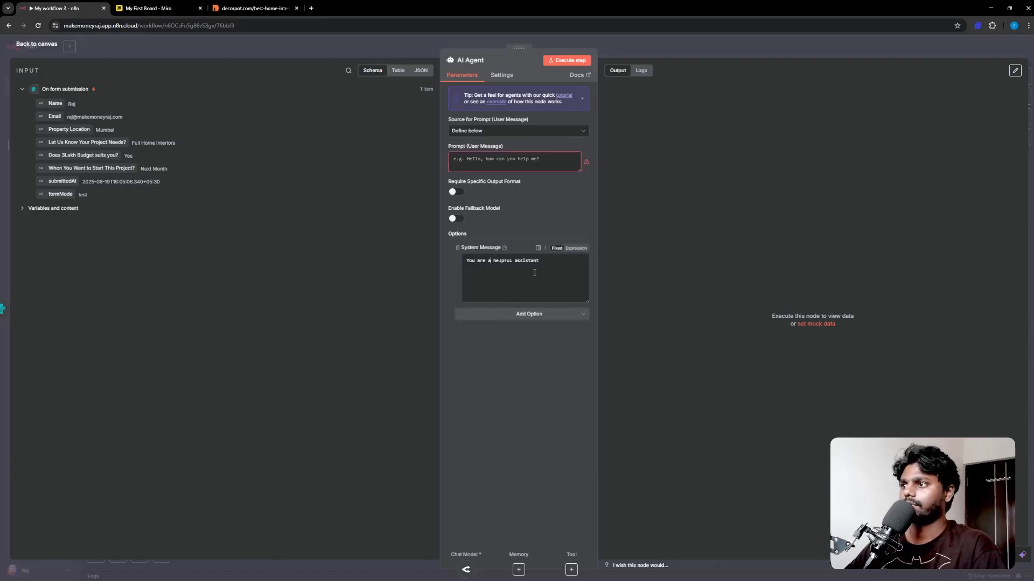
{"action": "left_click_drag", "start_coordinate": [539, 261], "coordinate": [469, 259]}
{"action": "key", "text": "End"}
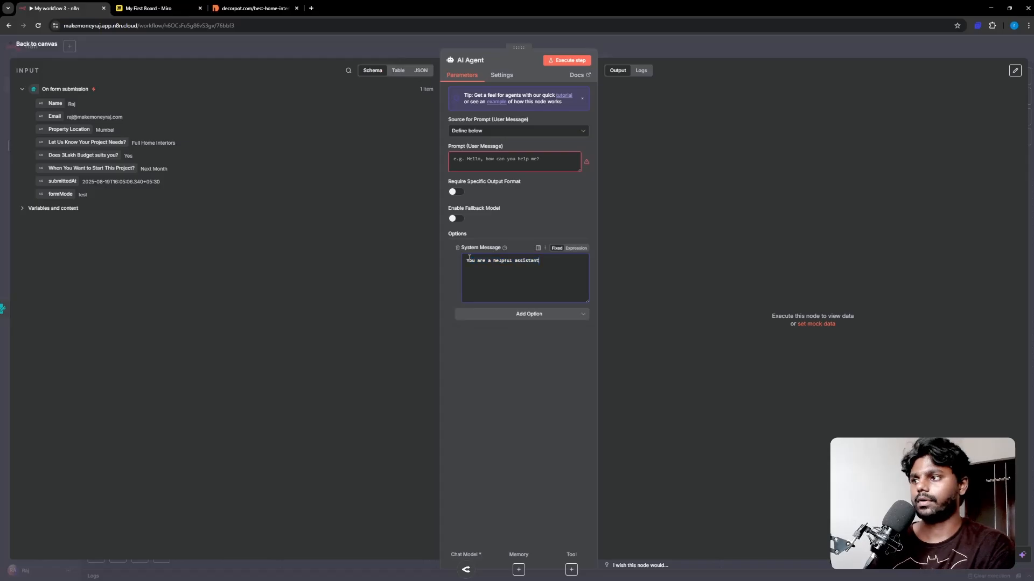
{"action": "key", "text": "BackSpace"}
{"action": "key", "text": "BackSpace"}
{"action": "key", "text": "BackSpace"}
{"action": "key", "text": "BackSpace"}
{"action": "key", "text": "BackSpace"}
{"action": "key", "text": "BackSpace"}
{"action": "key", "text": "BackSpace"}
{"action": "key", "text": "BackSpace"}
{"action": "type", "text": "email"}
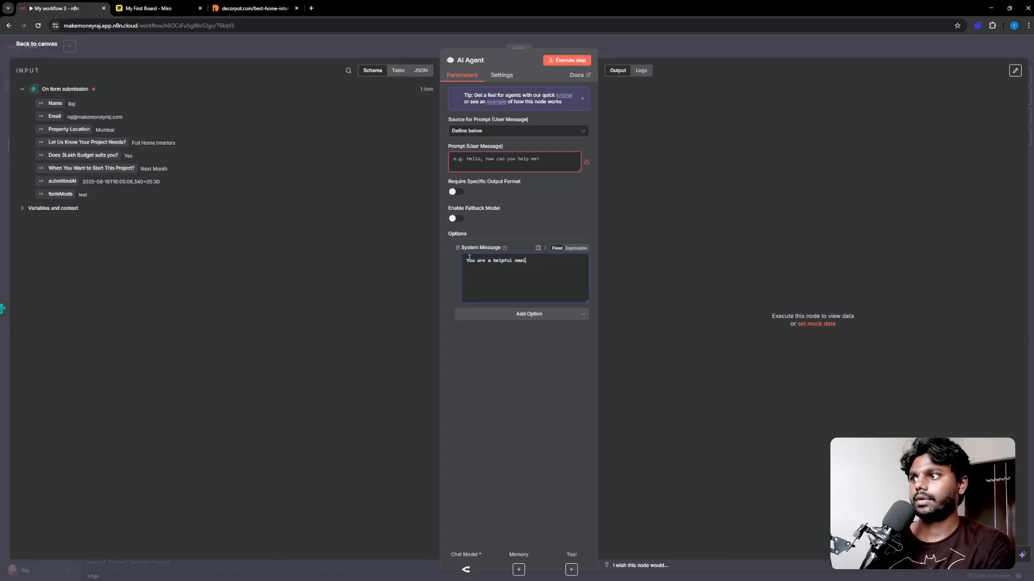
{"action": "type", "text": " writing assistant."}
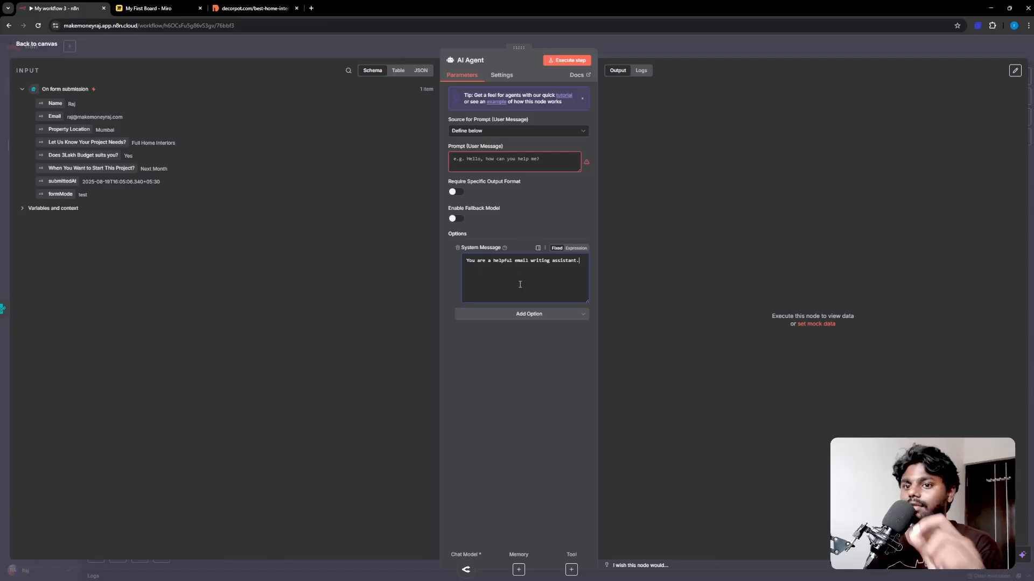
{"action": "left_click", "coordinate": [485, 165]}
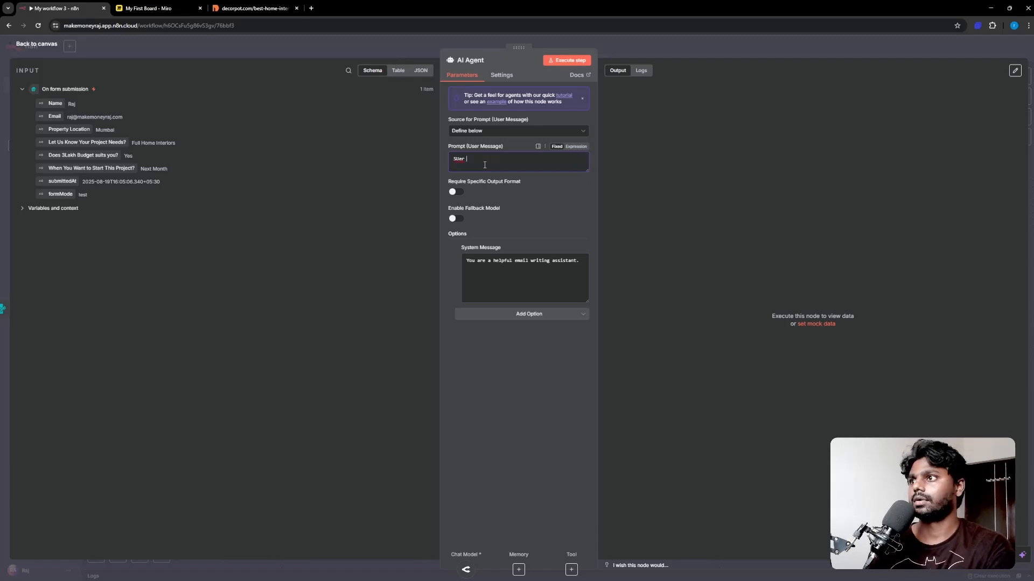
Step: Start the prompt with 'user Message:' and map the lead's Name field below it
{"action": "type", "text": "us"}
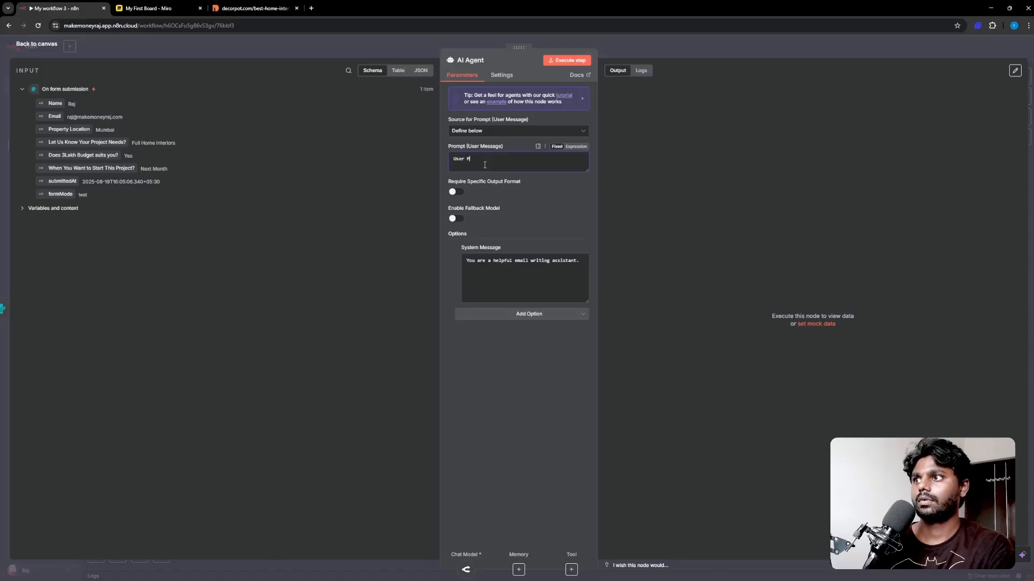
{"action": "type", "text": "er Message"}
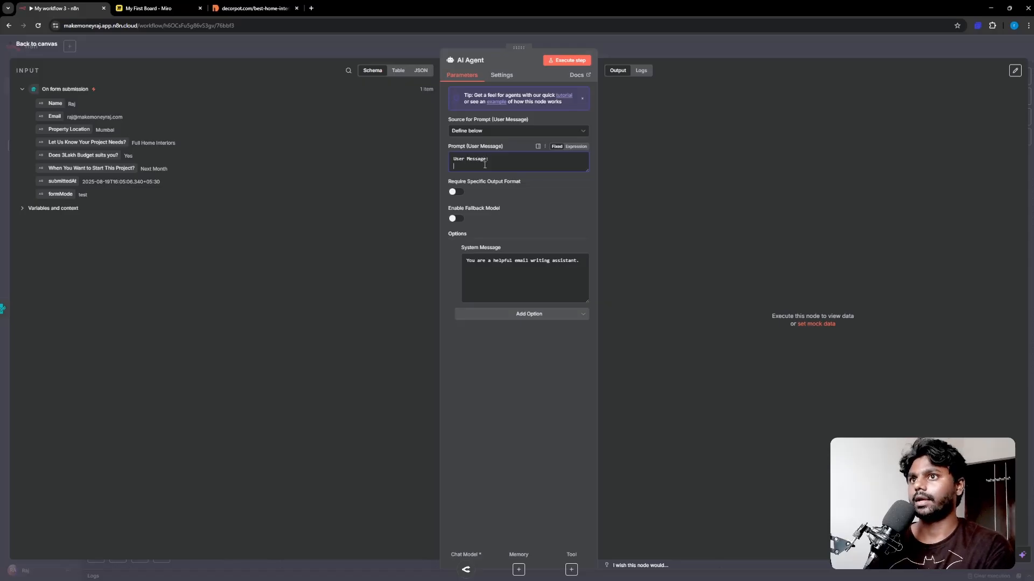
{"action": "type", "text": ":"}
{"action": "key", "text": "Return"}
{"action": "type", "text": "Ra"}
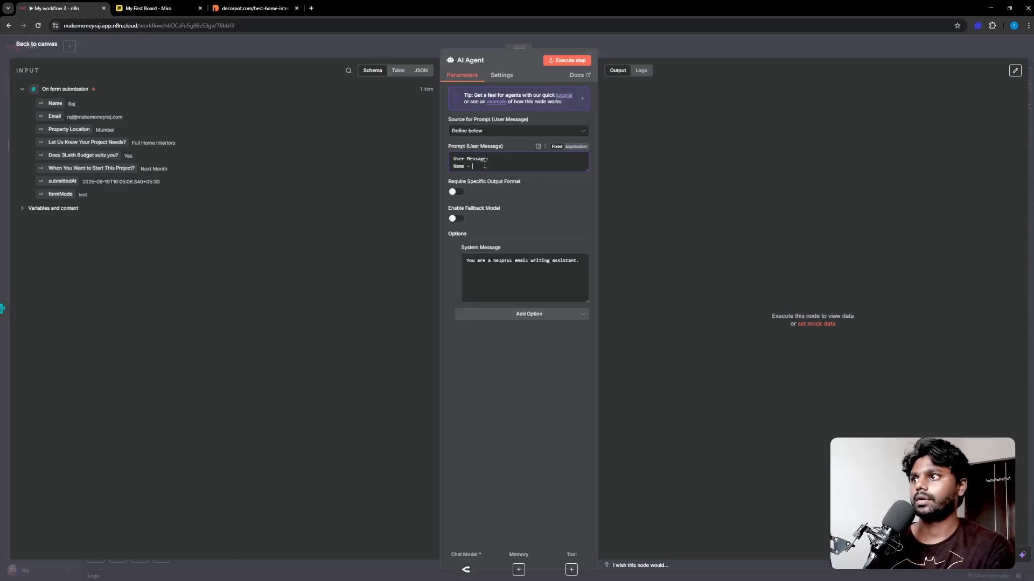
{"action": "left_click_drag", "start_coordinate": [73, 102], "coordinate": [480, 168]}
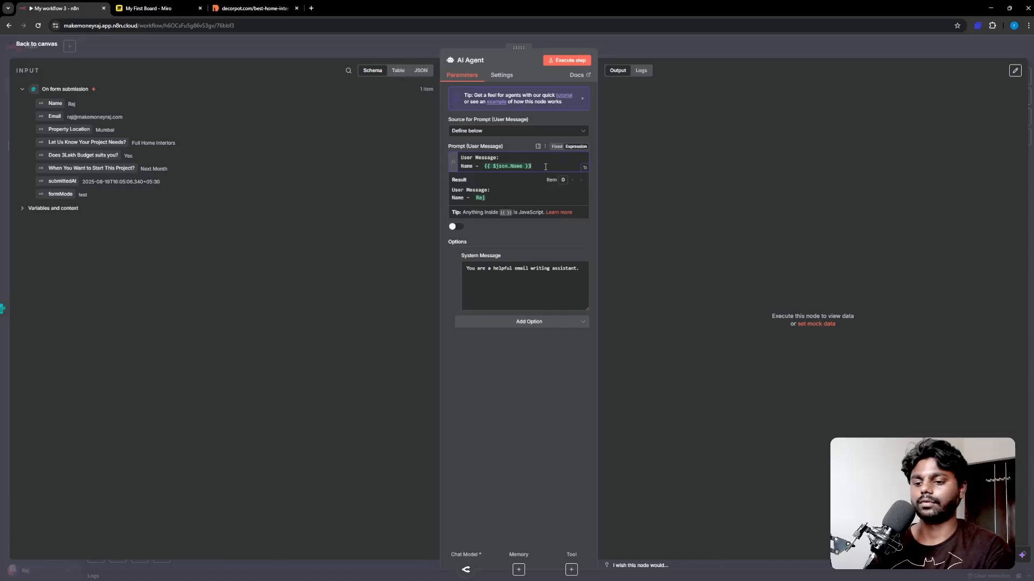
Step: Replace an Email line with a Property Location line mapped to the form value
{"action": "key", "text": "Return"}
{"action": "type", "text": "Email -"}
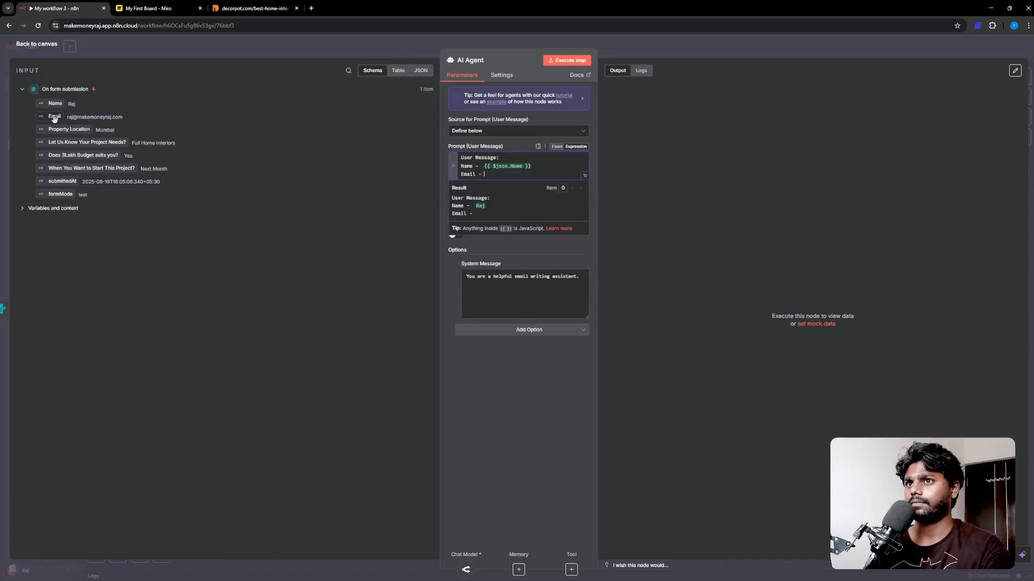
{"action": "left_click_drag", "start_coordinate": [74, 123], "coordinate": [535, 180]}
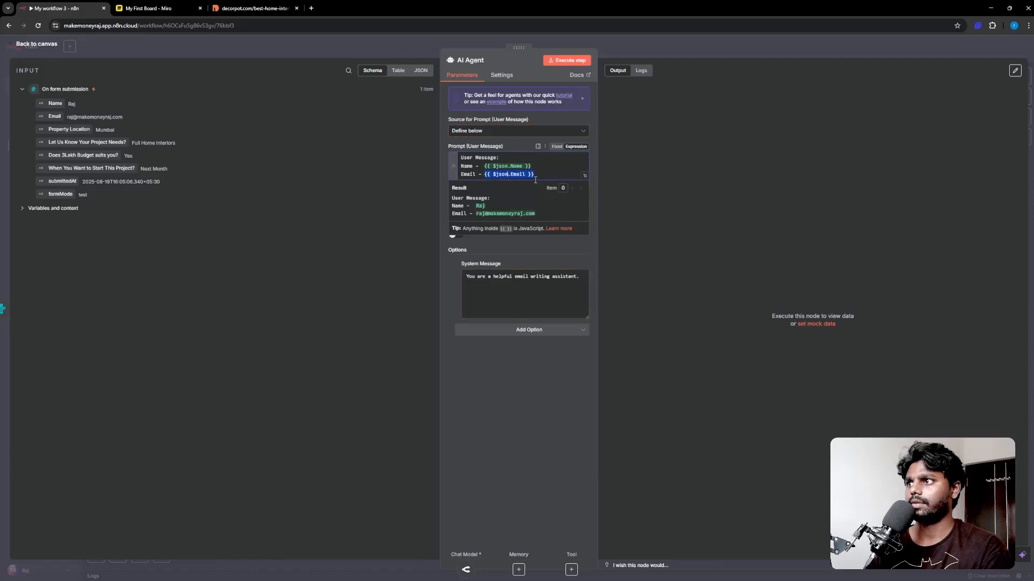
{"action": "key", "text": "Return"}
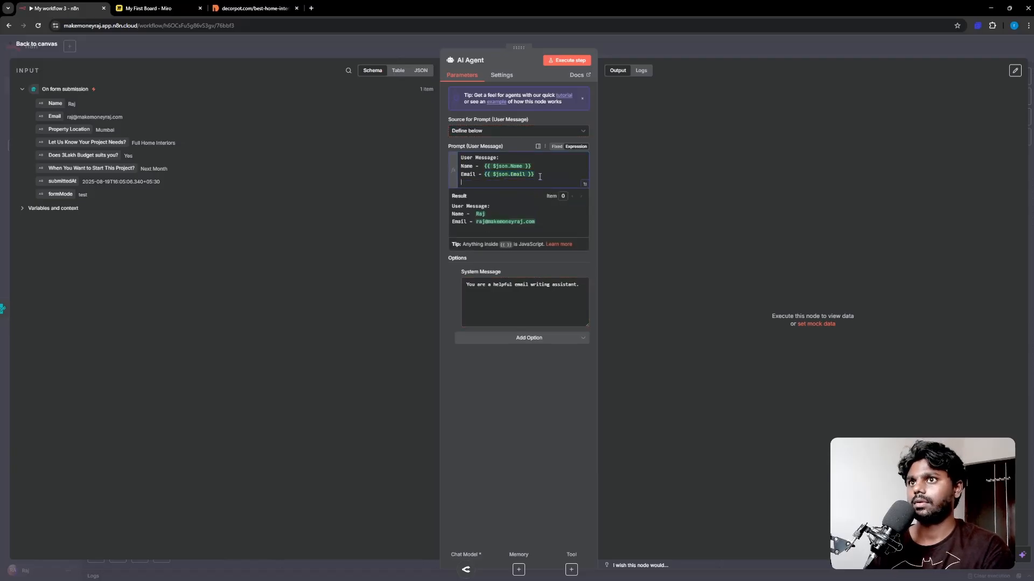
{"action": "key", "text": "BackSpace"}
{"action": "key", "text": "BackSpace"}
{"action": "key", "text": "BackSpace"}
{"action": "key", "text": "BackSpace"}
{"action": "key", "text": "BackSpace"}
{"action": "key", "text": "BackSpace"}
{"action": "key", "text": "BackSpace"}
{"action": "key", "text": "BackSpace"}
{"action": "key", "text": "BackSpace"}
{"action": "key", "text": "BackSpace"}
{"action": "key", "text": "BackSpace"}
{"action": "key", "text": "BackSpace"}
{"action": "key", "text": "BackSpace"}
{"action": "key", "text": "BackSpace"}
{"action": "key", "text": "BackSpace"}
{"action": "key", "text": "BackSpace"}
{"action": "key", "text": "BackSpace"}
{"action": "key", "text": "BackSpace"}
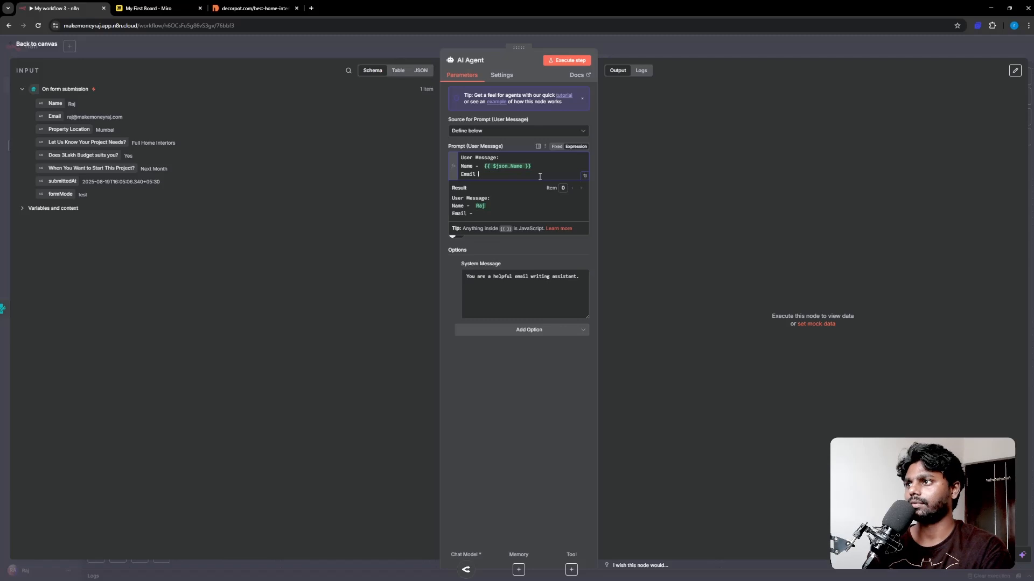
{"action": "key", "text": "BackSpace"}
{"action": "type", "text": "Pr"}
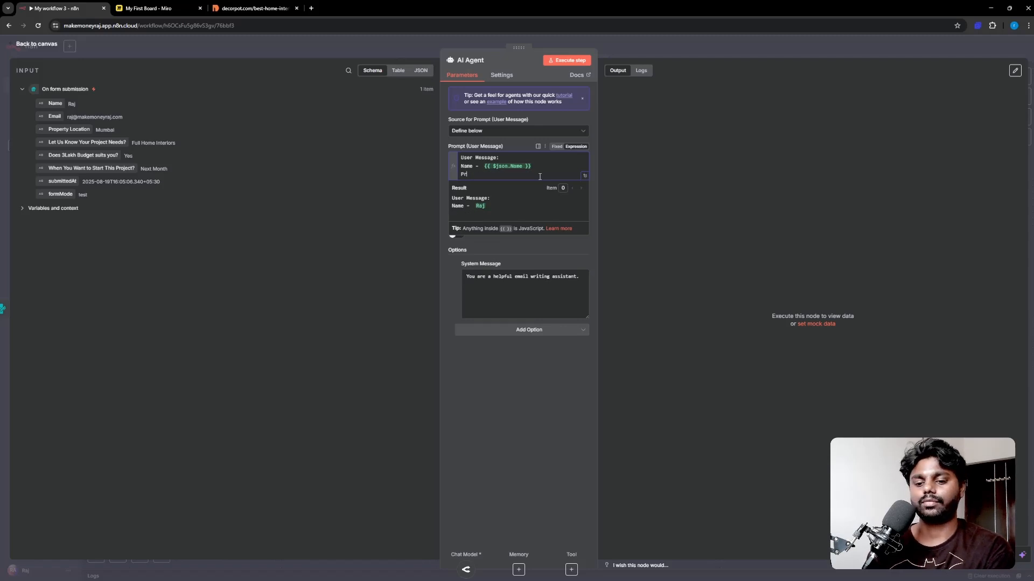
{"action": "type", "text": "operty Loca"}
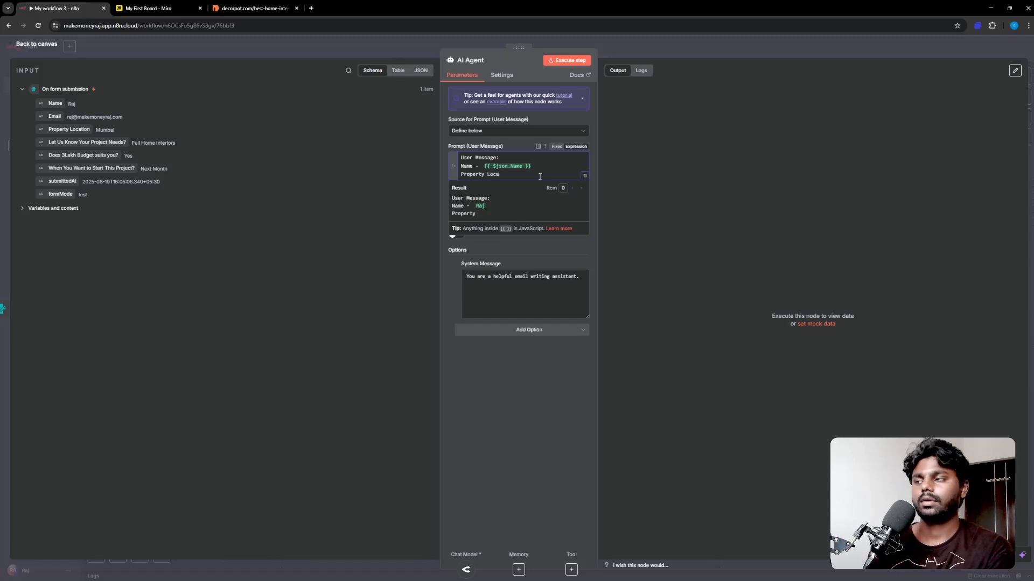
{"action": "type", "text": "tion -"}
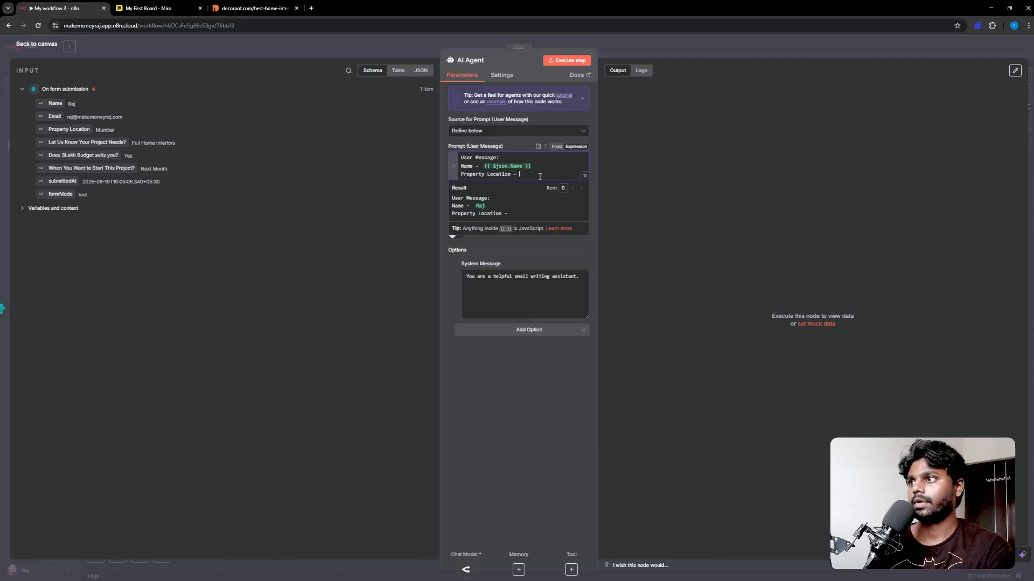
{"action": "left_click_drag", "start_coordinate": [59, 129], "coordinate": [541, 177]}
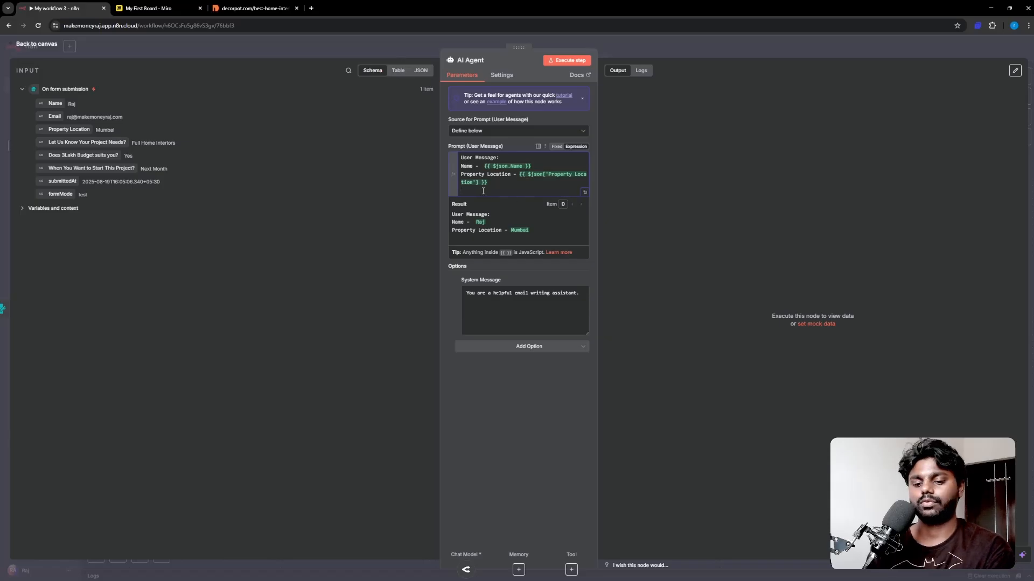
Step: Add 'Project Need -', 'Qualifier -' and 'Project Timeline -' label lines
{"action": "type", "text": "Project Need "}
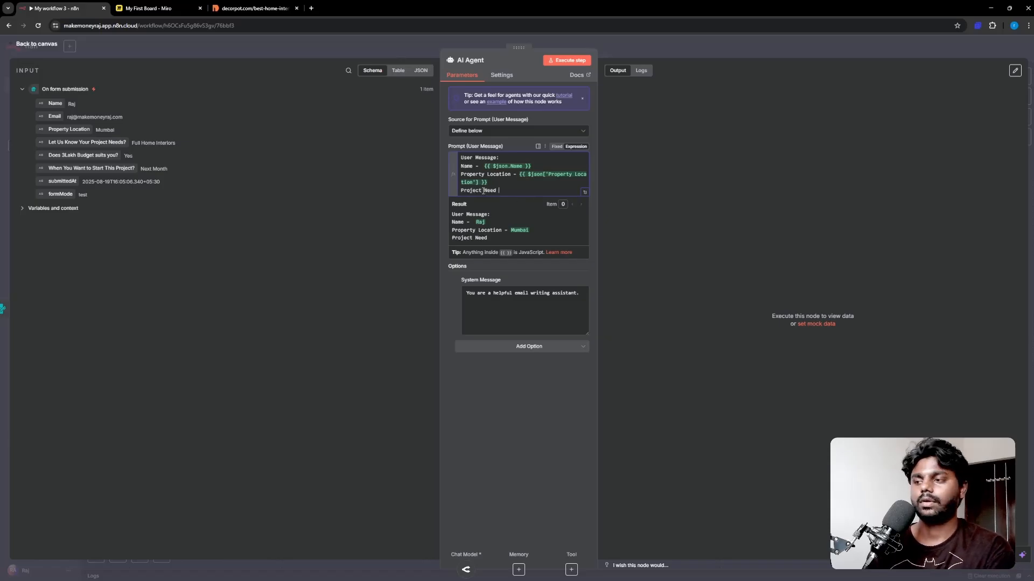
{"action": "type", "text": "-"}
{"action": "key", "text": "Return"}
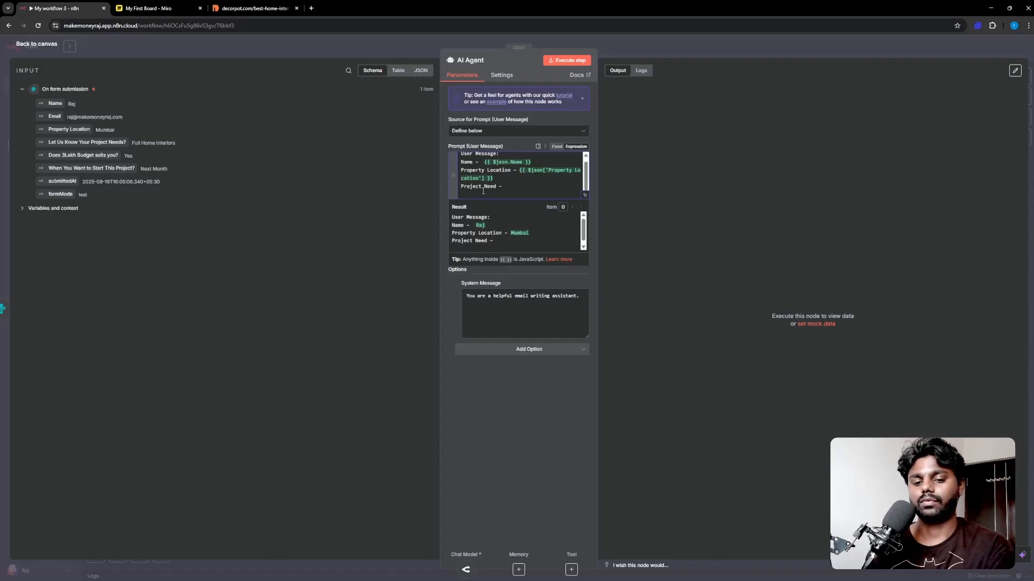
{"action": "type", "text": "Qualifie"}
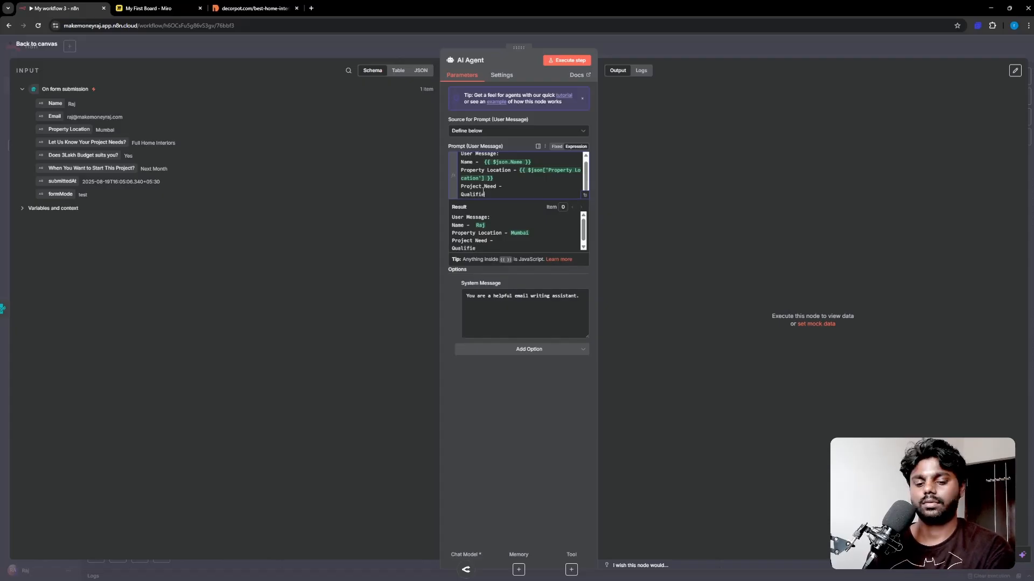
{"action": "type", "text": "r -"}
{"action": "key", "text": "Return"}
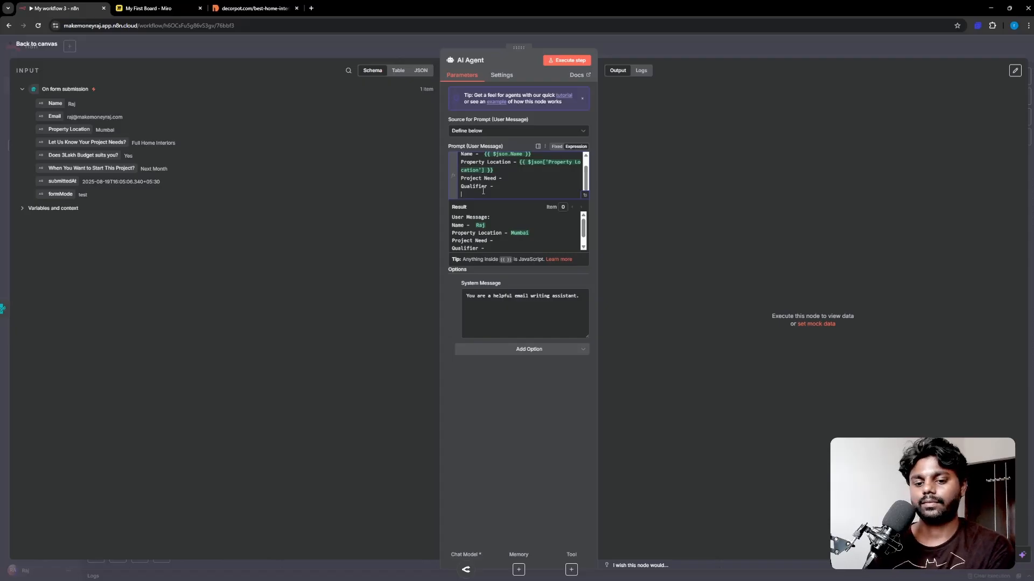
{"action": "type", "text": "Pr"}
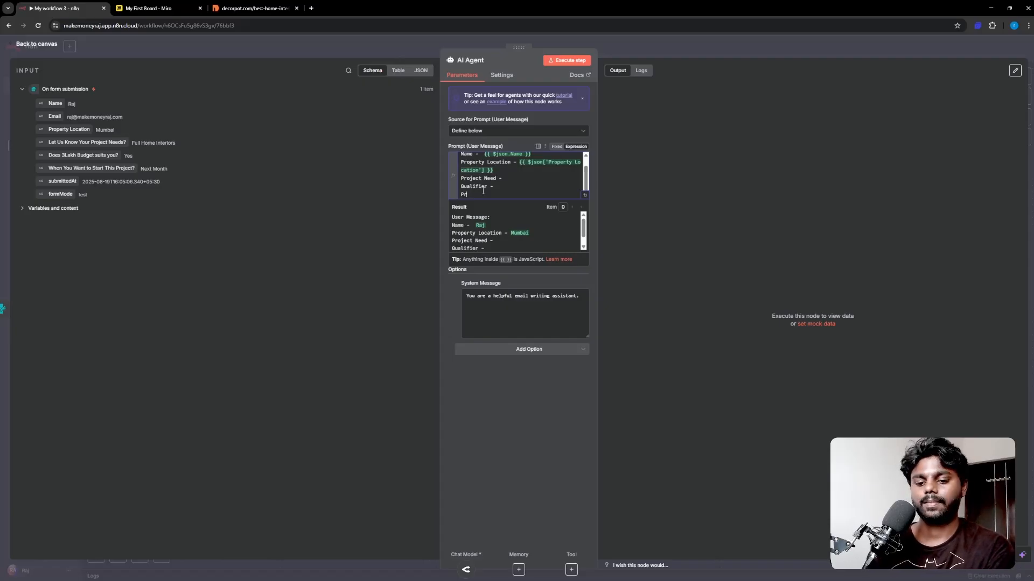
{"action": "type", "text": "oject Time"}
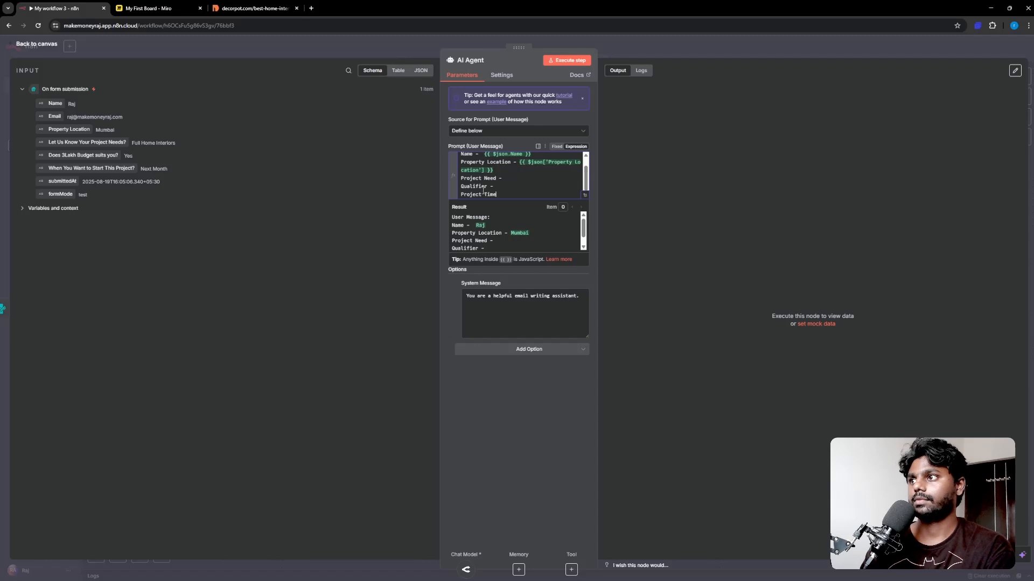
{"action": "type", "text": "line -"}
{"action": "key", "text": "Return"}
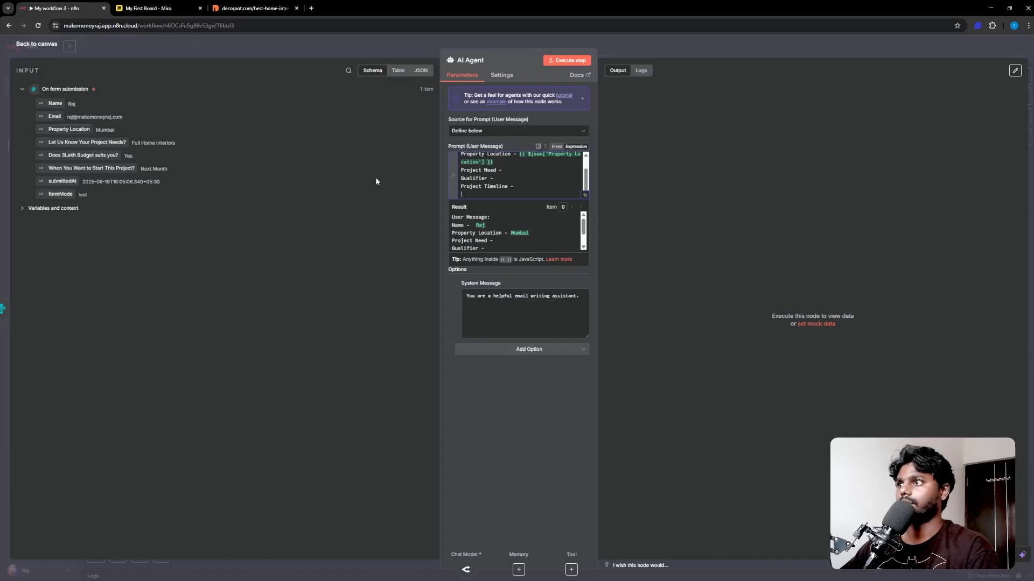
Step: Map the project needs, budget and start-time answers after Project Need, Qualifier and Project Timeline
{"action": "left_click_drag", "start_coordinate": [69, 142], "coordinate": [512, 171]}
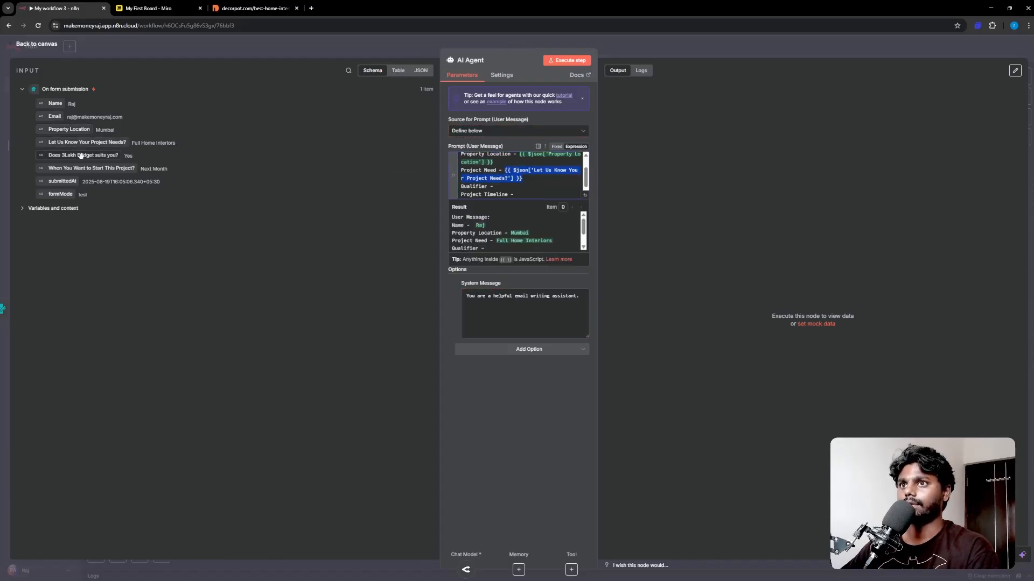
{"action": "left_click_drag", "start_coordinate": [82, 154], "coordinate": [506, 185]}
{"action": "left_click_drag", "start_coordinate": [507, 186], "coordinate": [507, 187]}
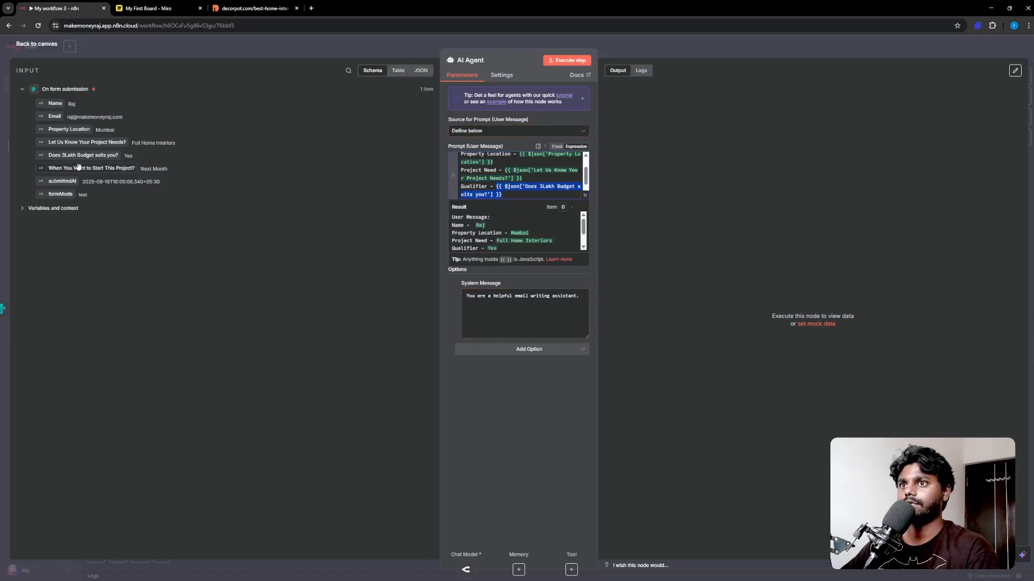
{"action": "left_click_drag", "start_coordinate": [76, 168], "coordinate": [522, 188]}
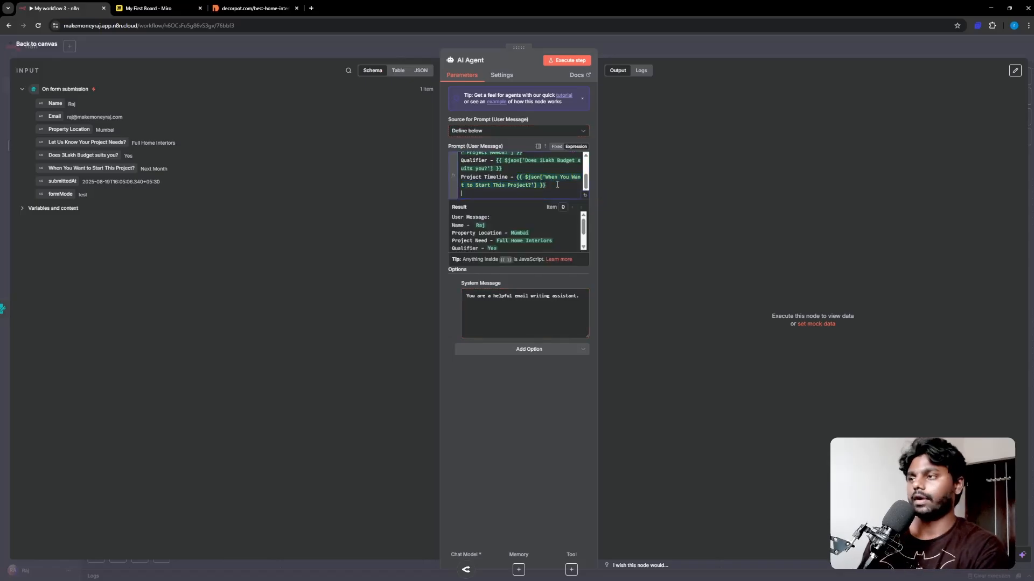
{"action": "key", "text": "Return"}
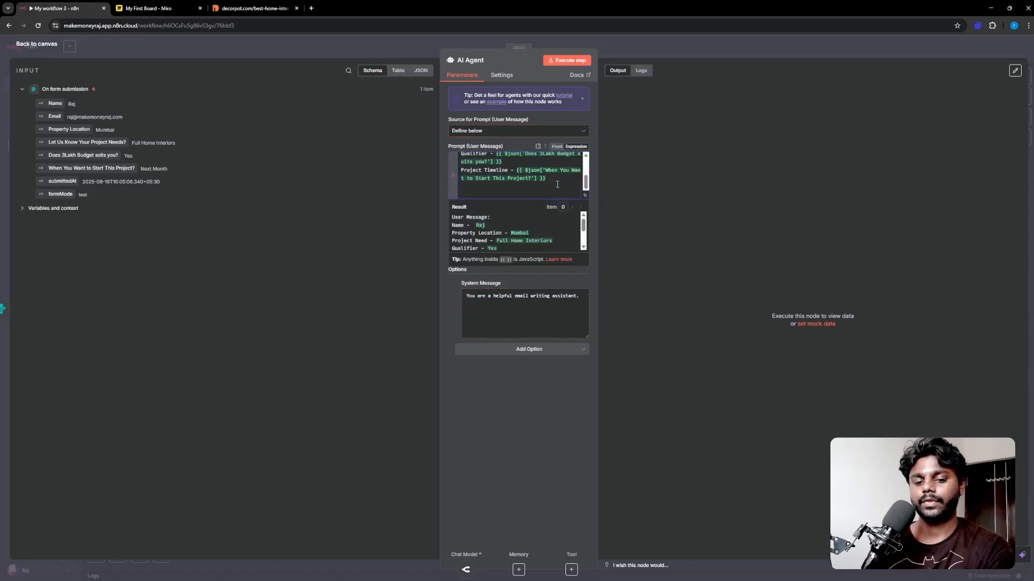
Step: Add the instruction to write a personalized email as Interior Business Owner with a step-by-step plan
{"action": "type", "text": "Writ"}
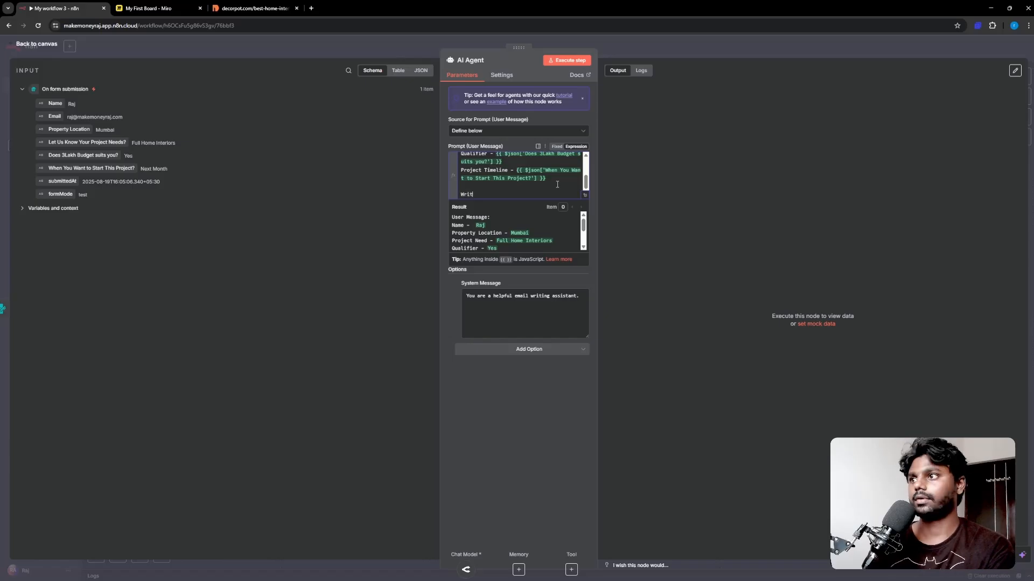
{"action": "type", "text": "e an pe"}
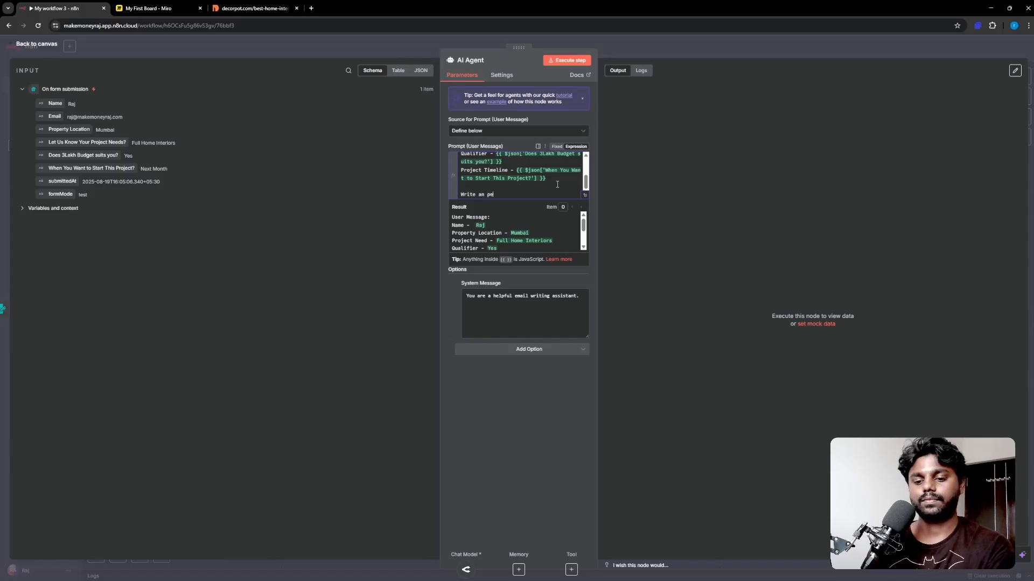
{"action": "type", "text": "rssonali"}
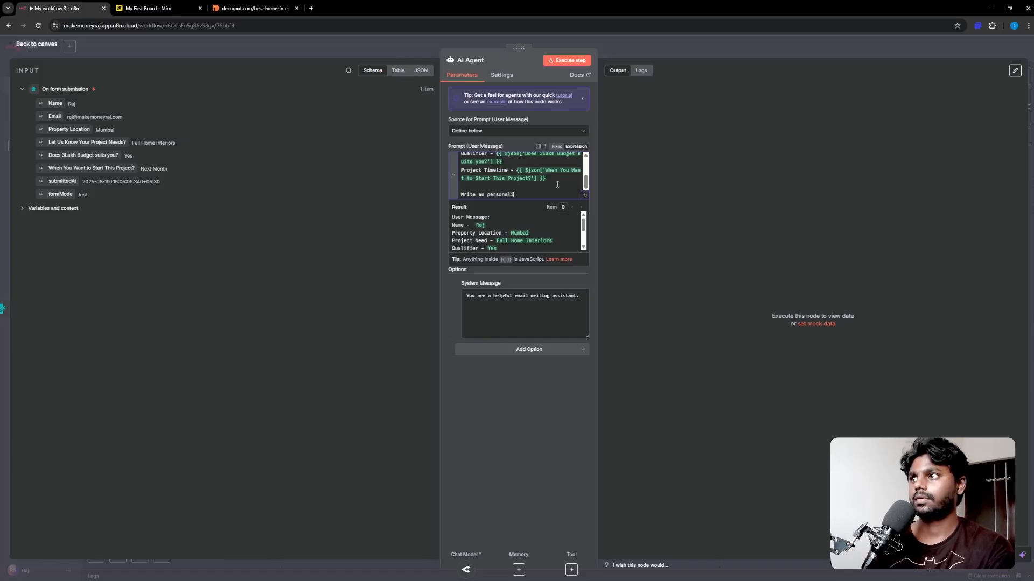
{"action": "type", "text": "zed email"}
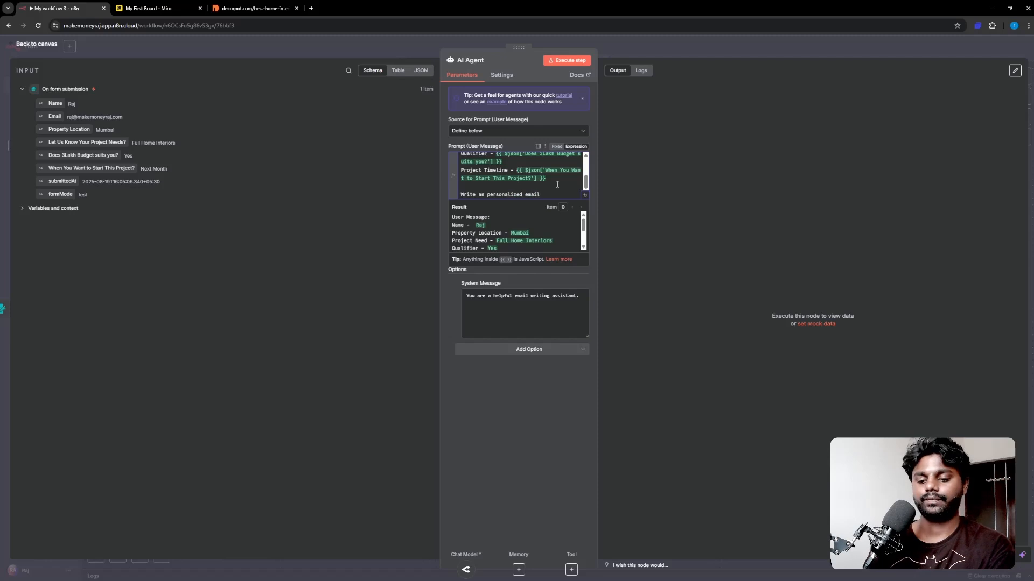
{"action": "type", "text": ", "}
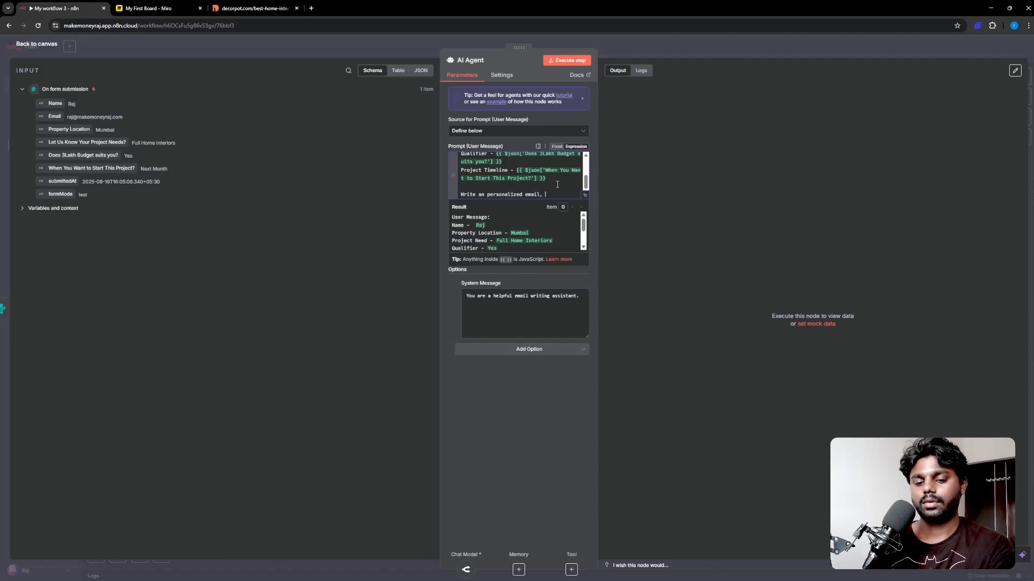
{"action": "type", "text": "where"}
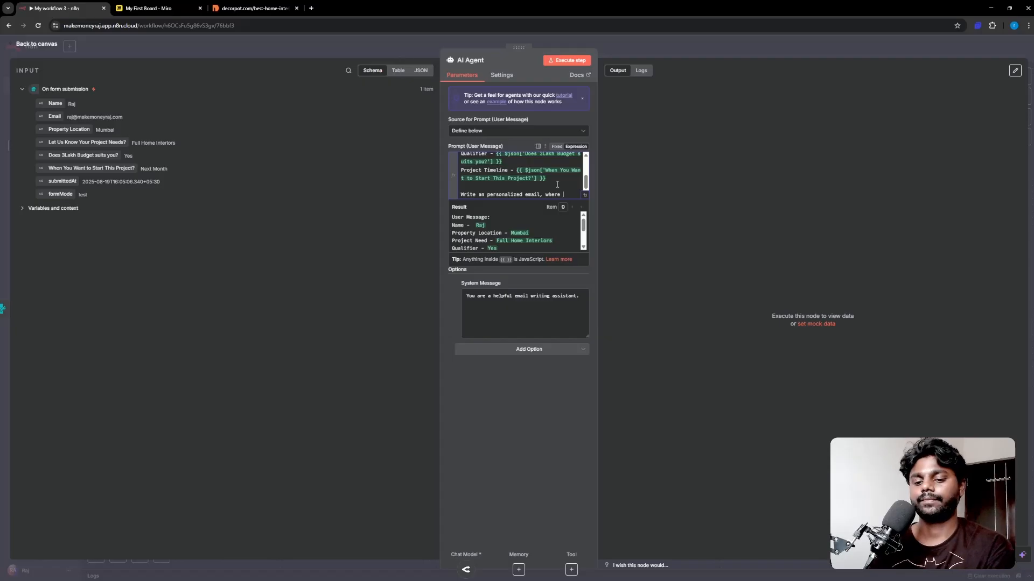
{"action": "type", "text": "you will"}
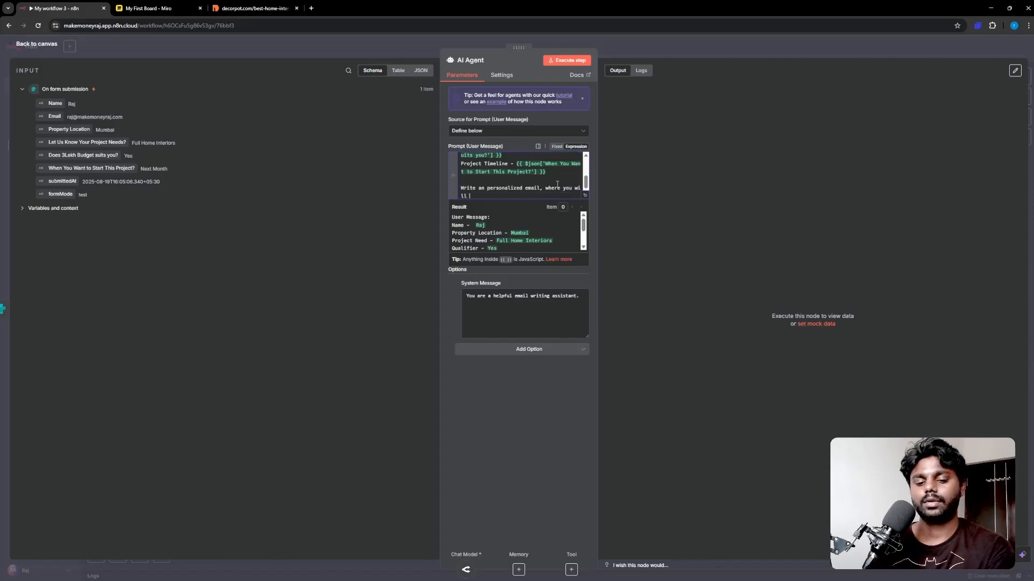
{"action": "type", "text": " analyze the "}
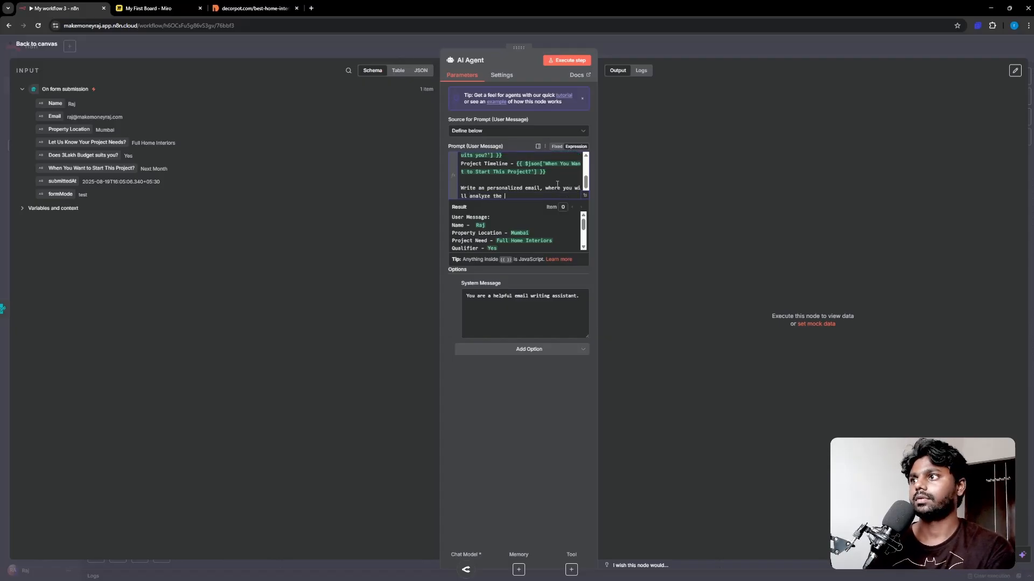
{"action": "type", "text": "proje"}
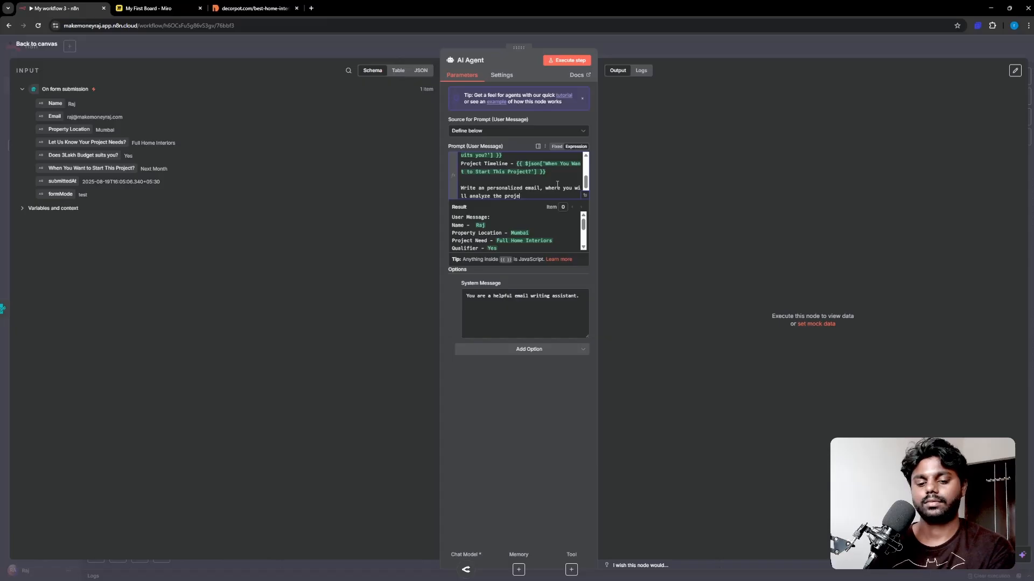
{"action": "type", "text": "ct needs"}
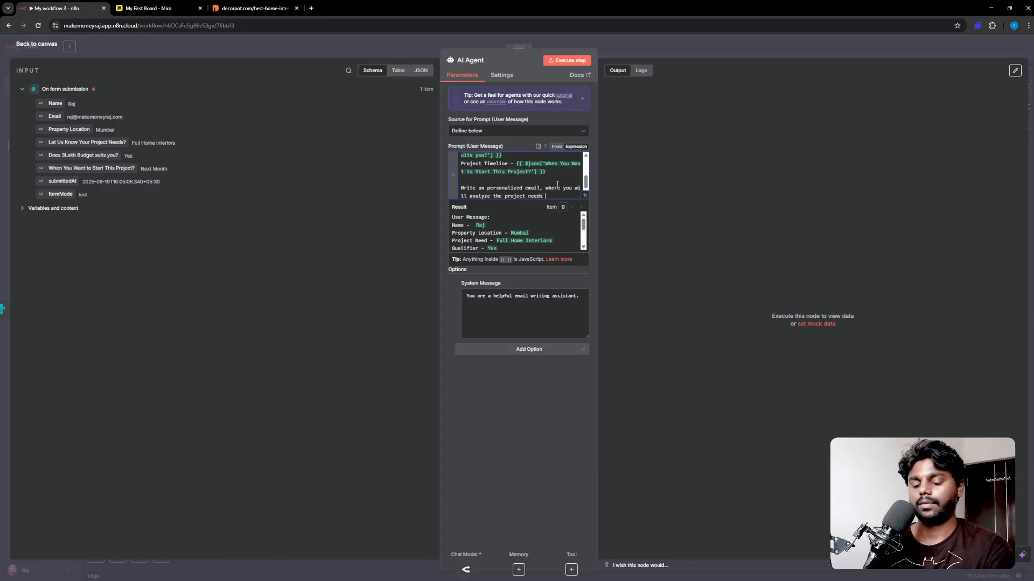
{"action": "type", "text": " and th"}
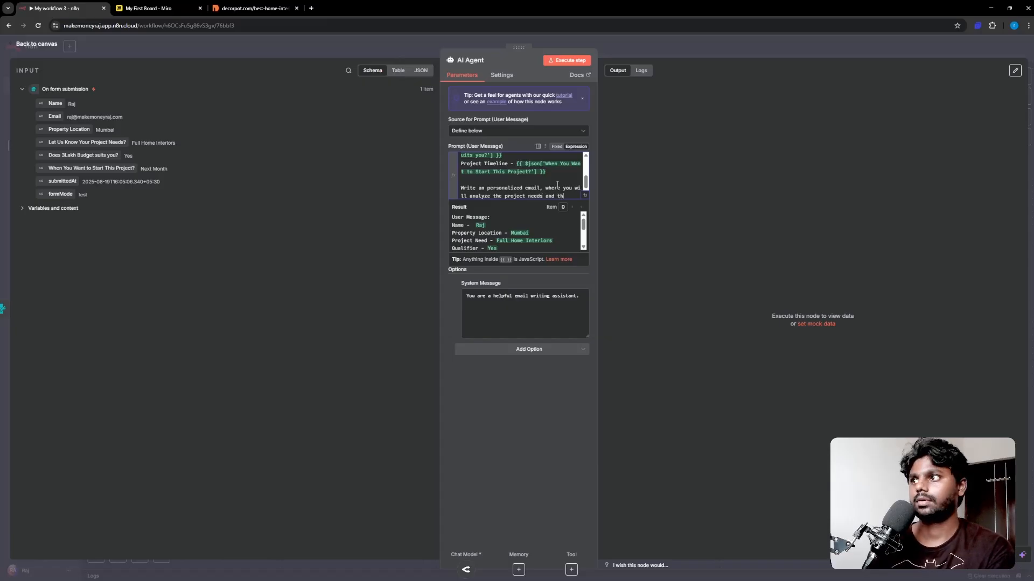
{"action": "type", "text": "e project"}
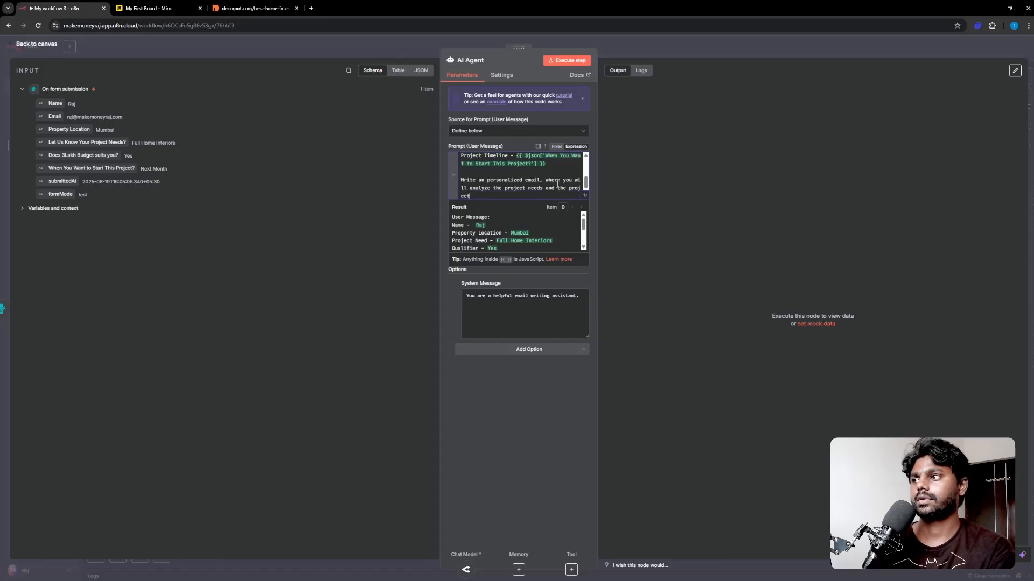
{"action": "type", "text": " timeline"}
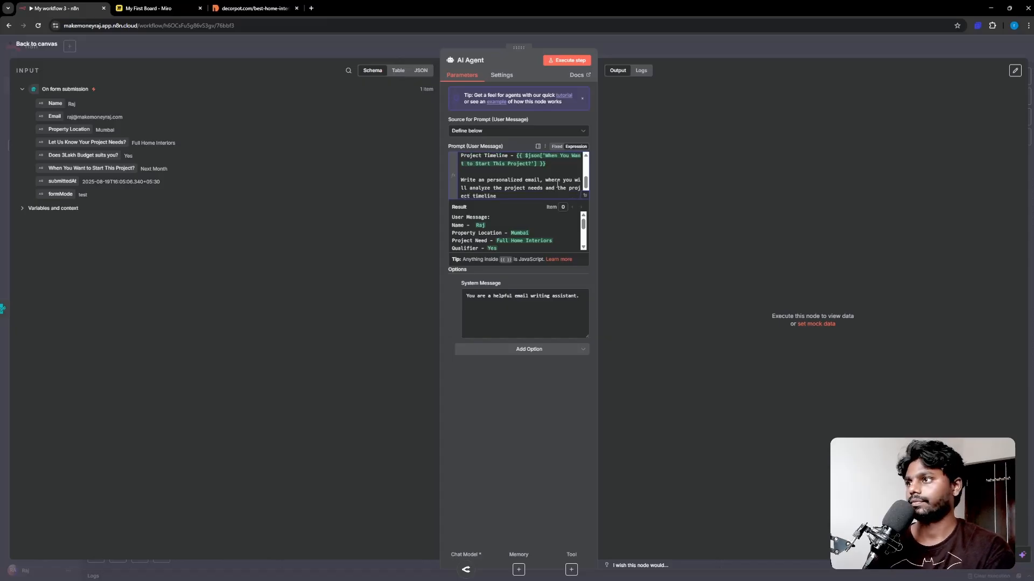
{"action": "type", "text": ", and create a"}
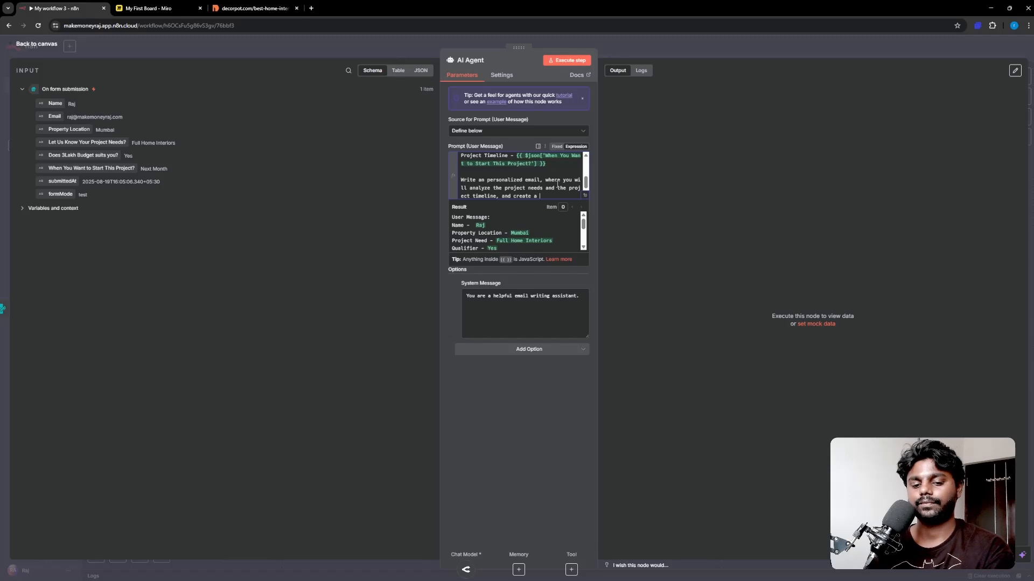
{"action": "type", "text": " custom p"}
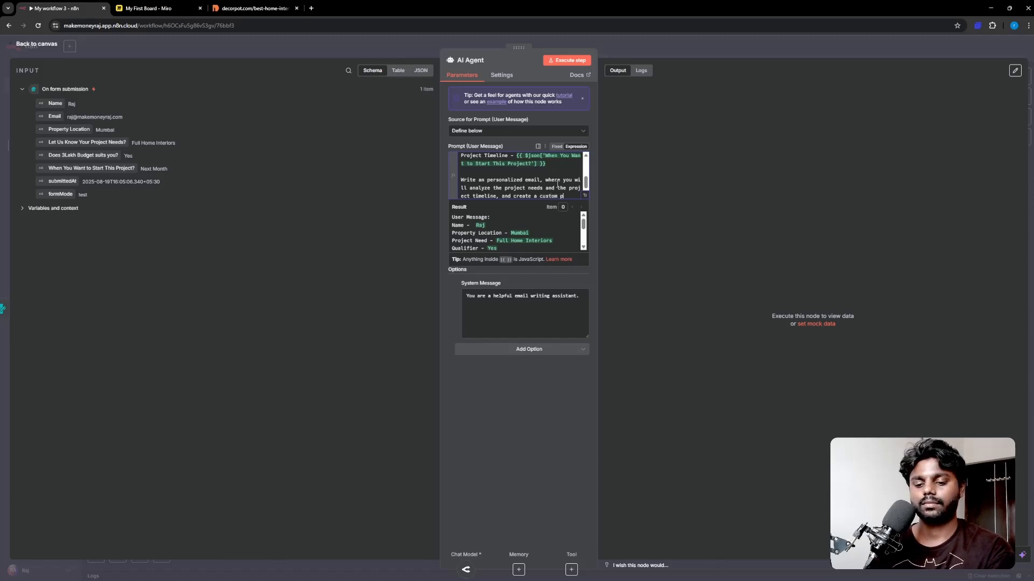
{"action": "type", "text": "lan or st"}
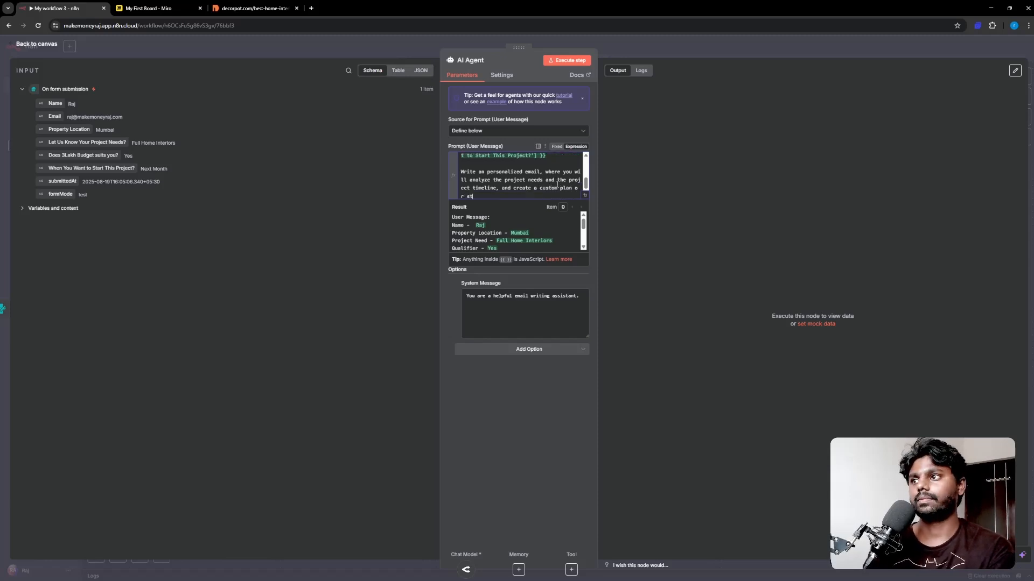
{"action": "type", "text": "ep by step"}
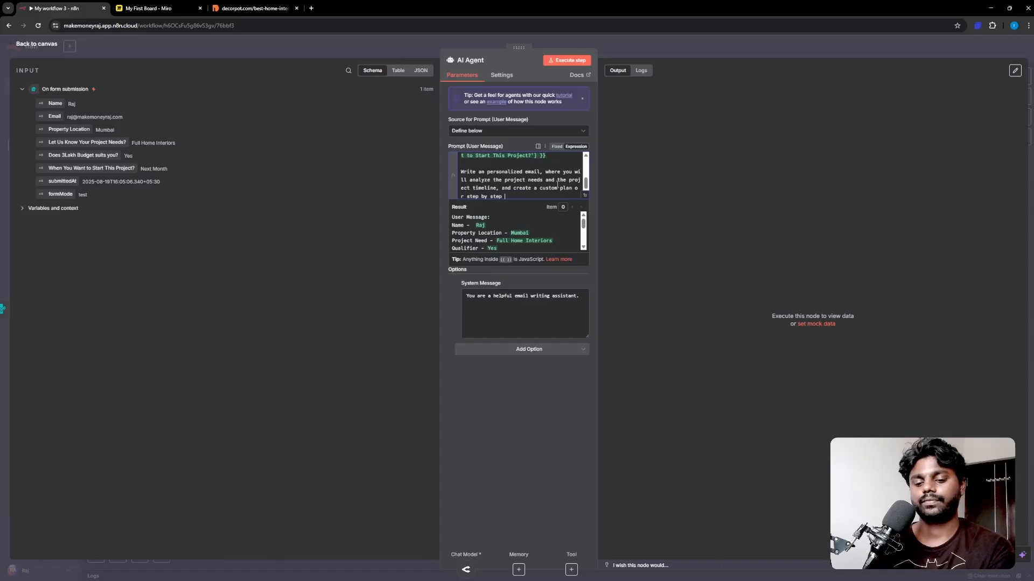
{"action": "type", "text": " things to do."}
{"action": "key", "text": "Up"}
{"action": "key", "text": "Up"}
{"action": "key", "text": "Up"}
{"action": "key", "text": "Left"}
{"action": "type", "text": "as Interior "}
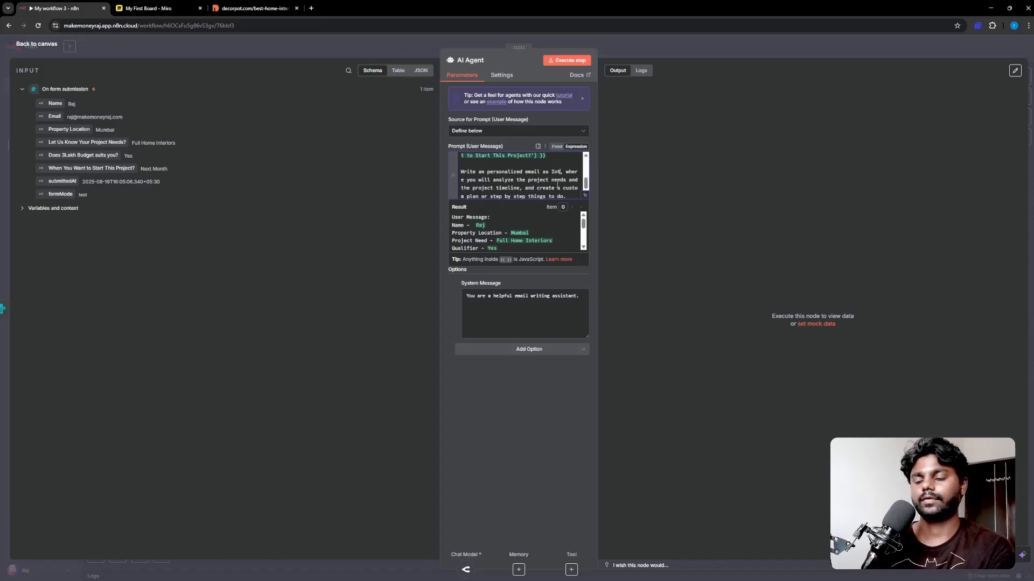
{"action": "type", "text": "Business Owner"}
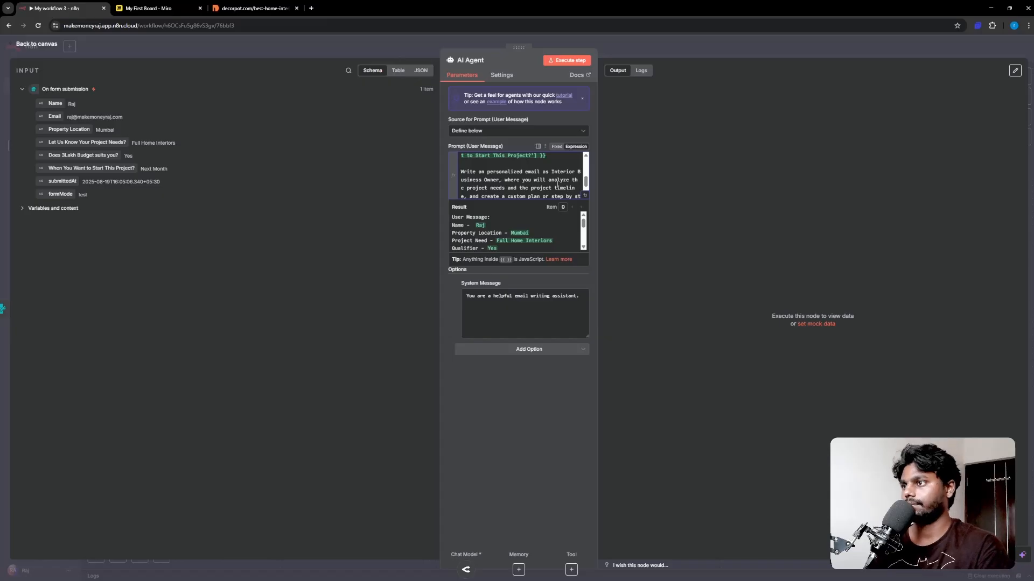
{"action": "key", "text": "ctrl+End"}
{"action": "key", "text": "Return"}
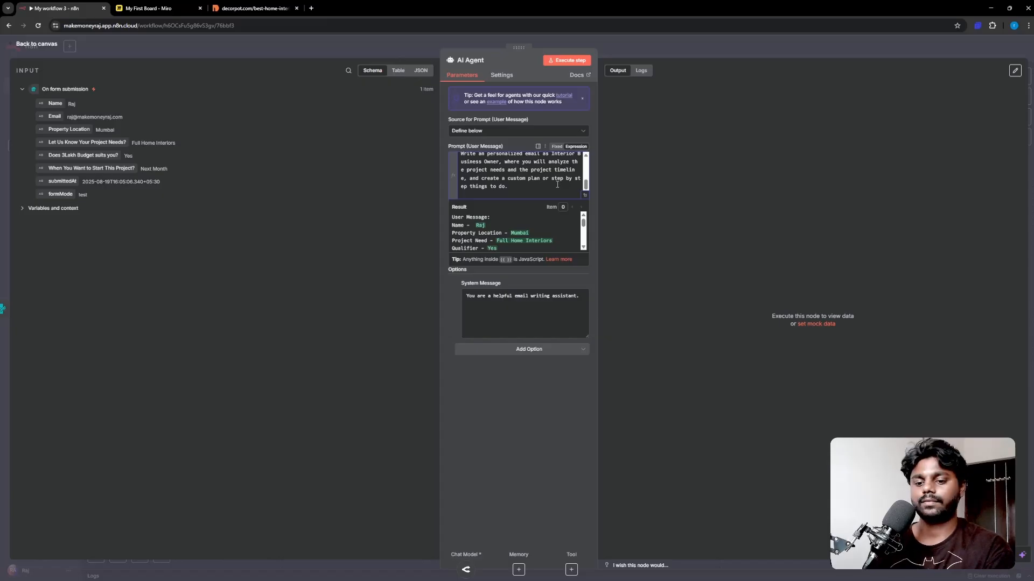
Step: Type the rule 'If the qualifier is "No" then simply write a personalized message' declining such clients
{"action": "type", "text": "If the qu"}
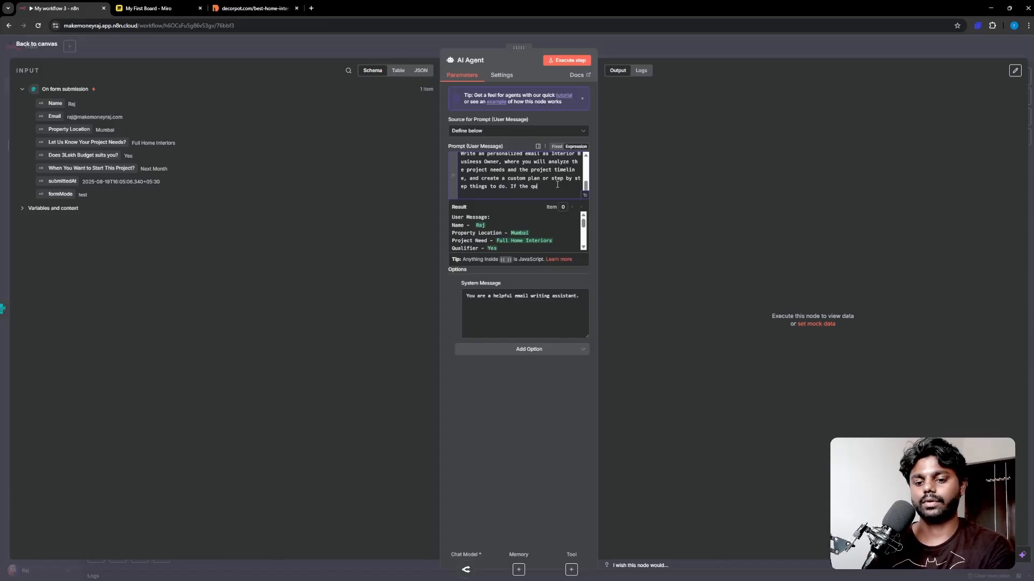
{"action": "type", "text": "alif"}
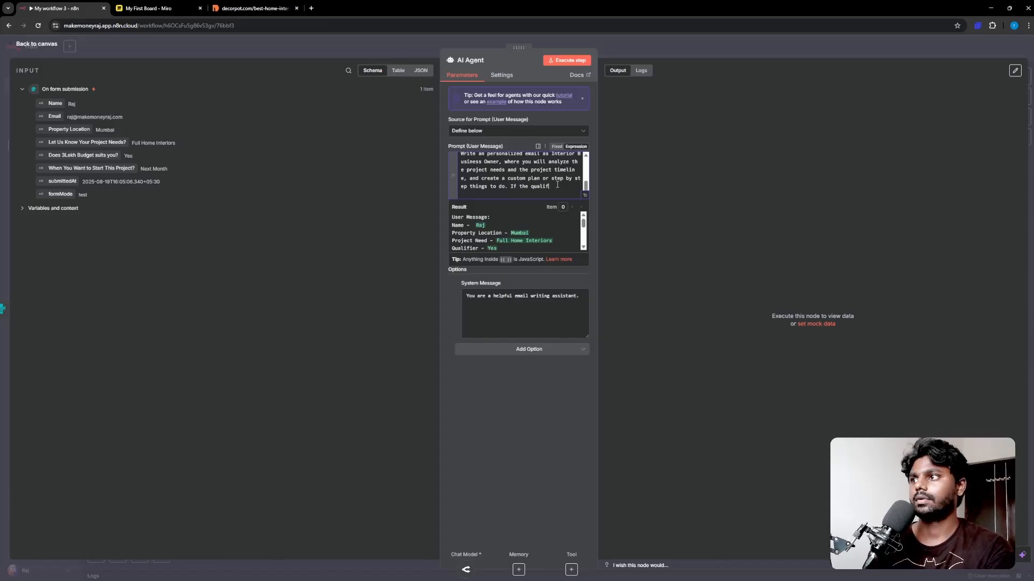
{"action": "type", "text": "ier is \"No\""}
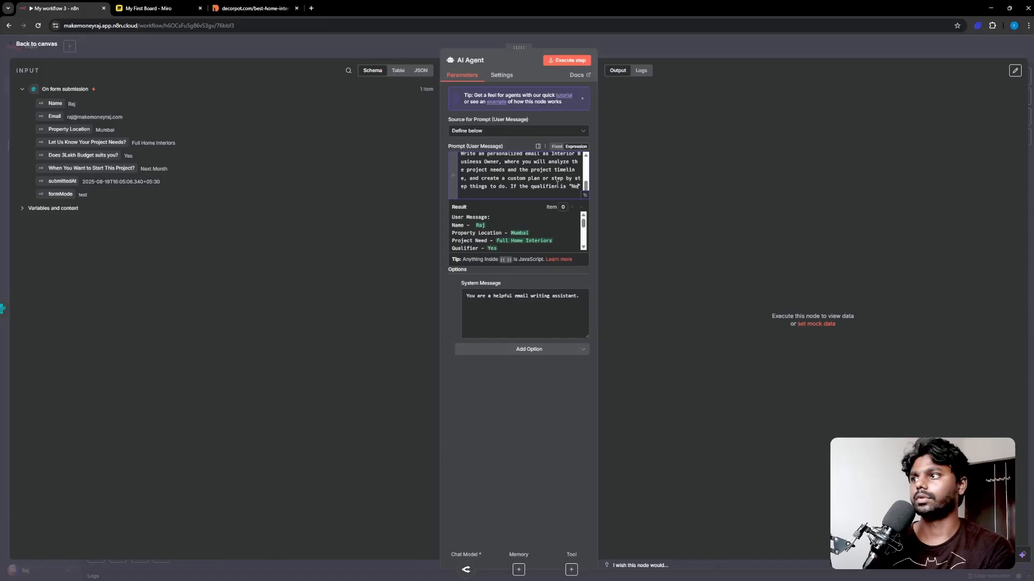
{"action": "type", "text": " then w"}
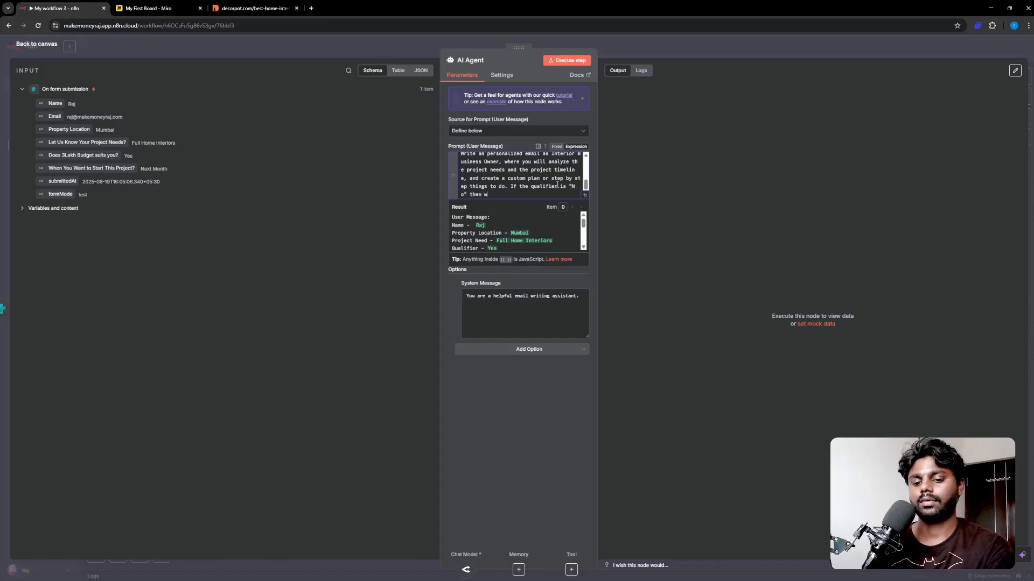
{"action": "key", "text": "BackSpace"}
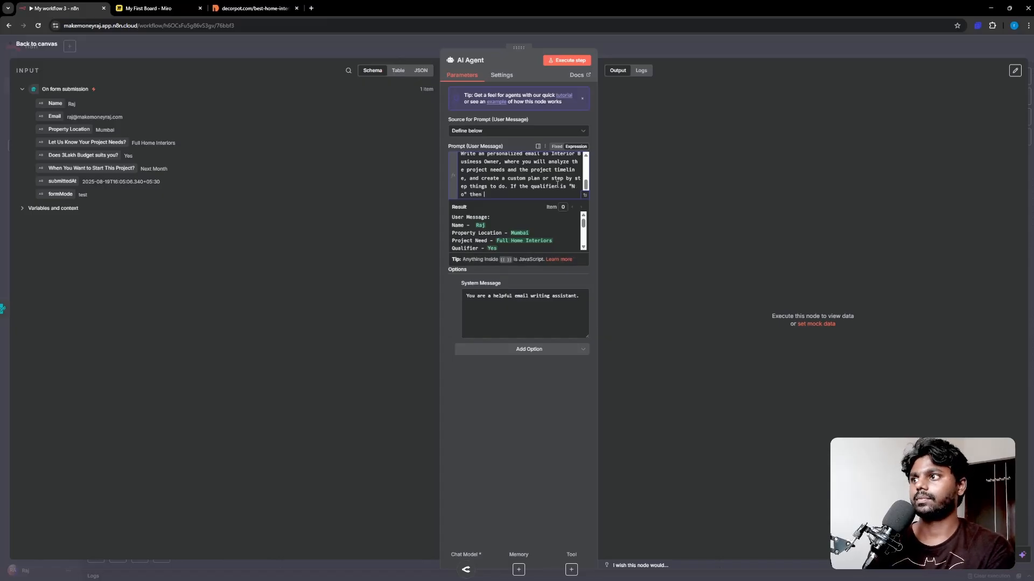
{"action": "type", "text": "simply write a"}
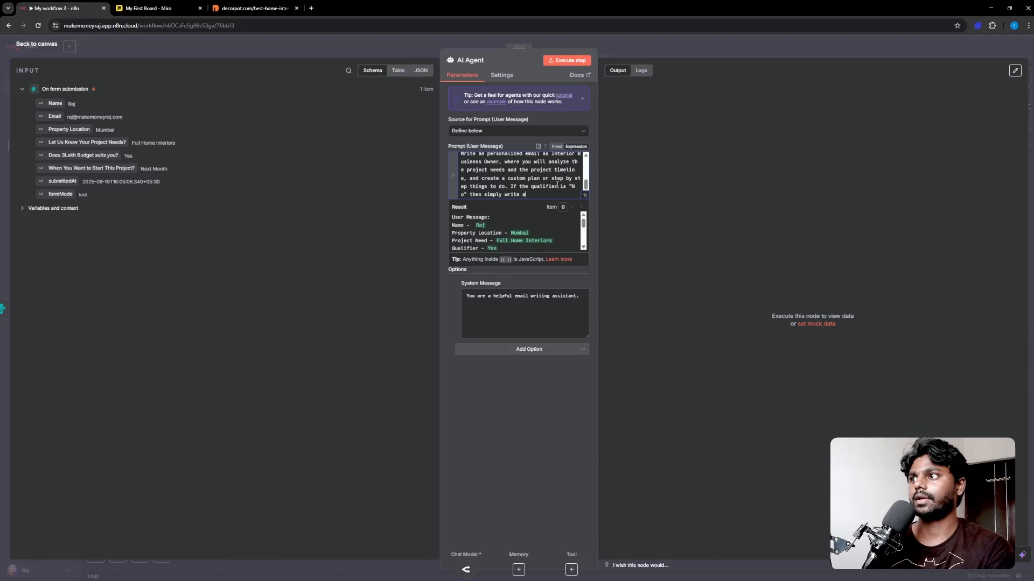
{"action": "type", "text": " persona"}
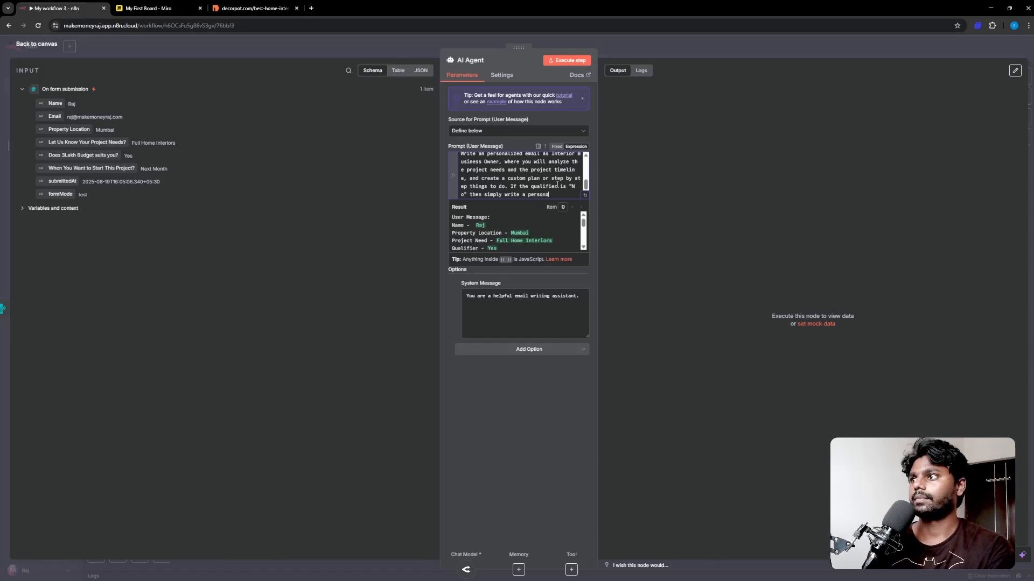
{"action": "type", "text": "lized message s"}
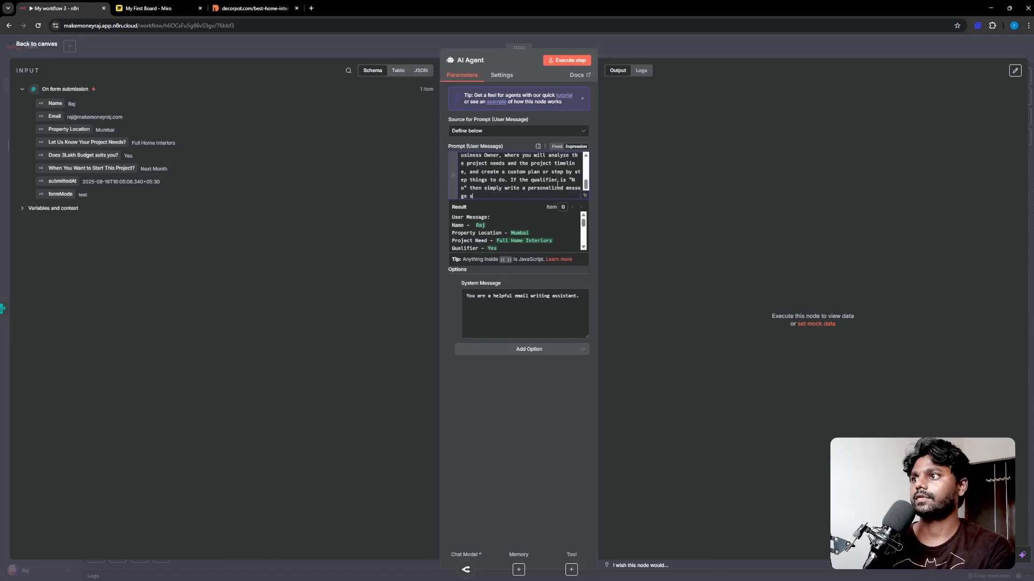
{"action": "type", "text": "aying we "}
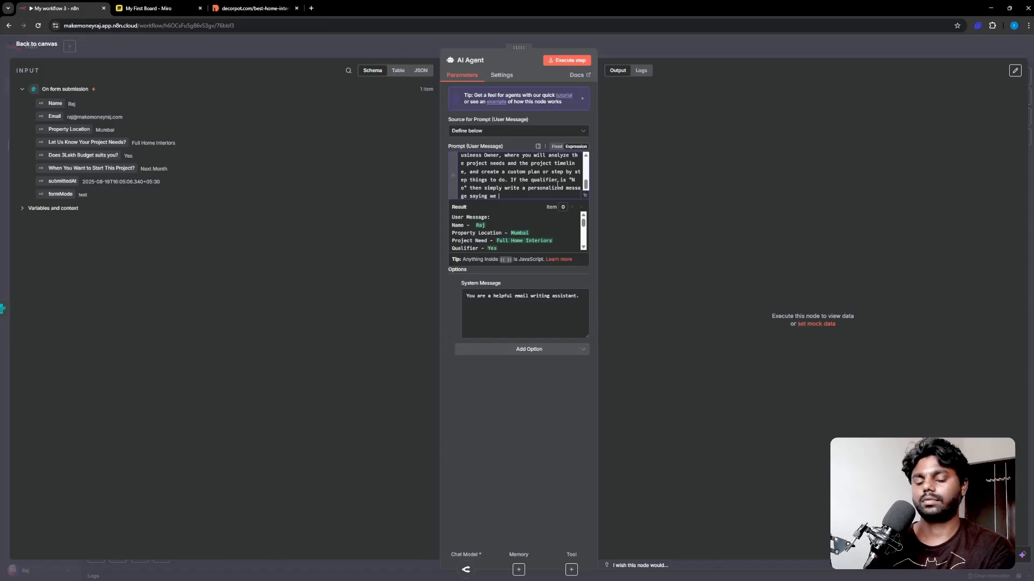
{"action": "type", "text": "don't"}
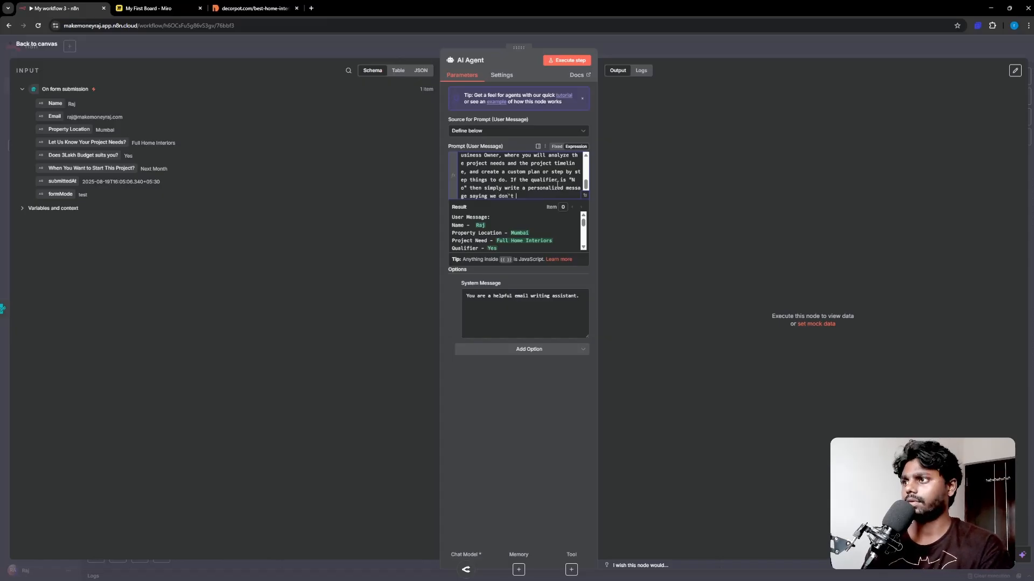
{"action": "type", "text": " work "}
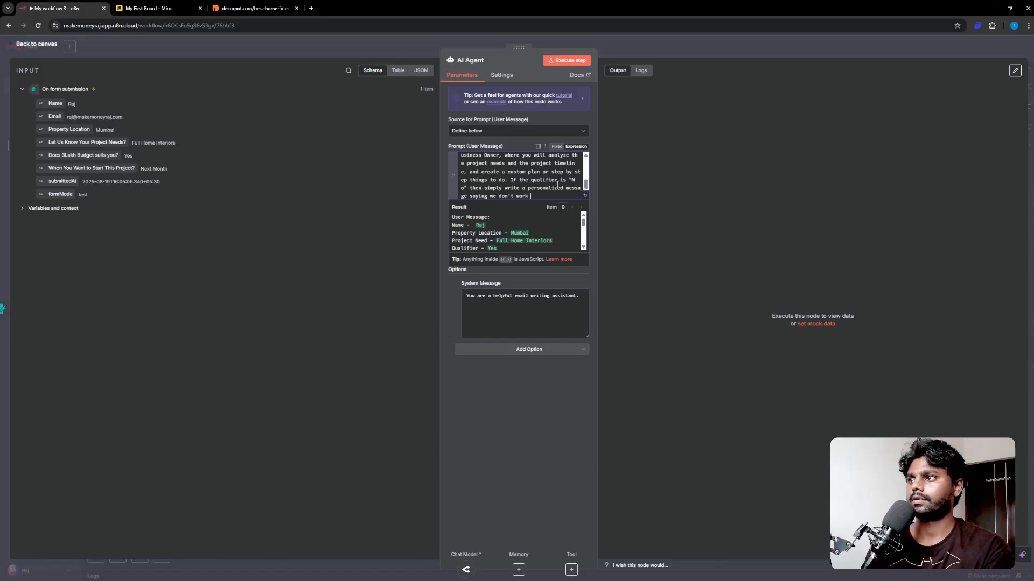
{"action": "type", "text": "with clients who"}
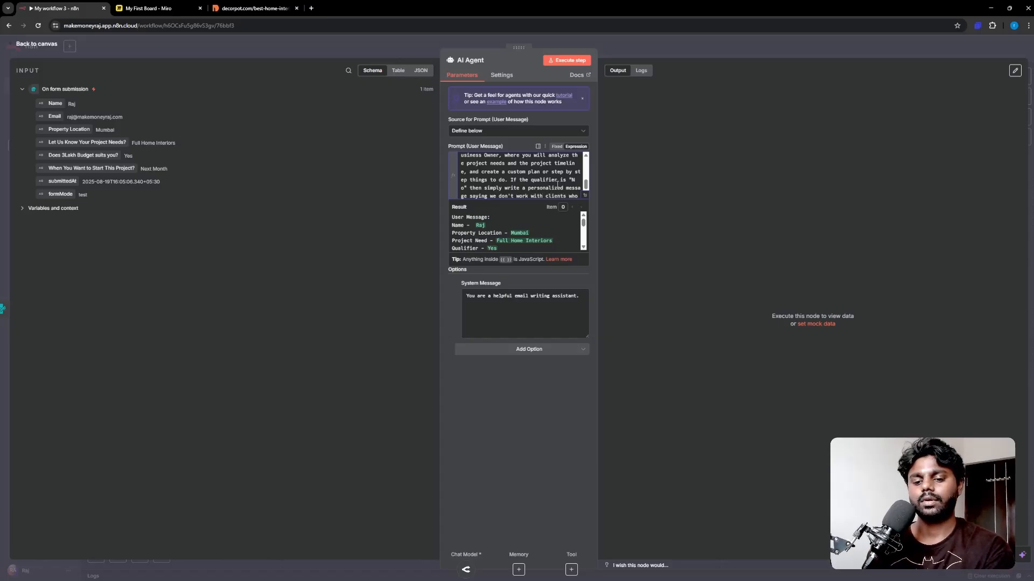
{"action": "type", "text": " doesn"}
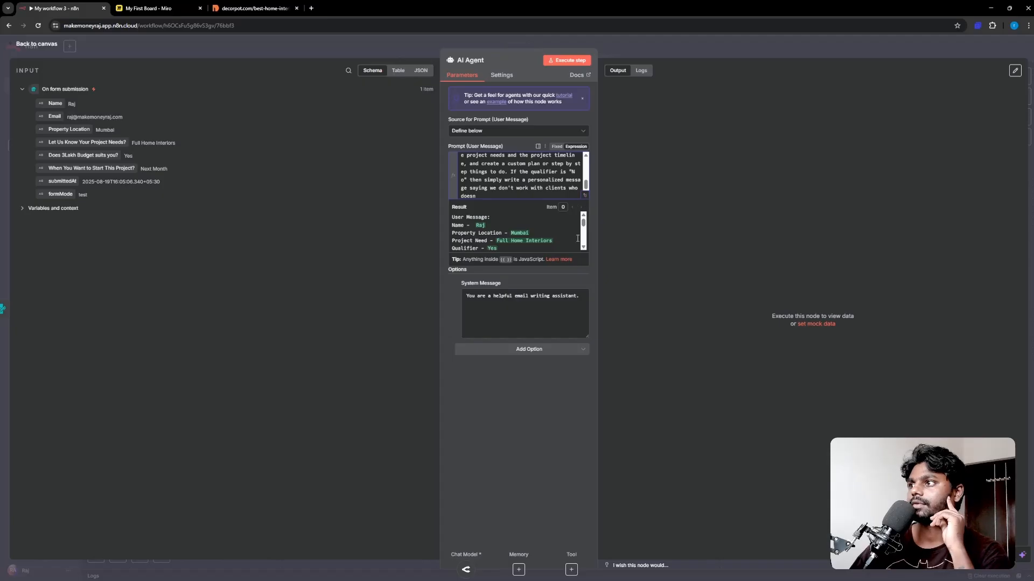
Step: In the enlarged prompt editor, finish the rule: no clients who don't suit the budget of 3 lakhs
{"action": "left_click", "coordinate": [586, 195]}
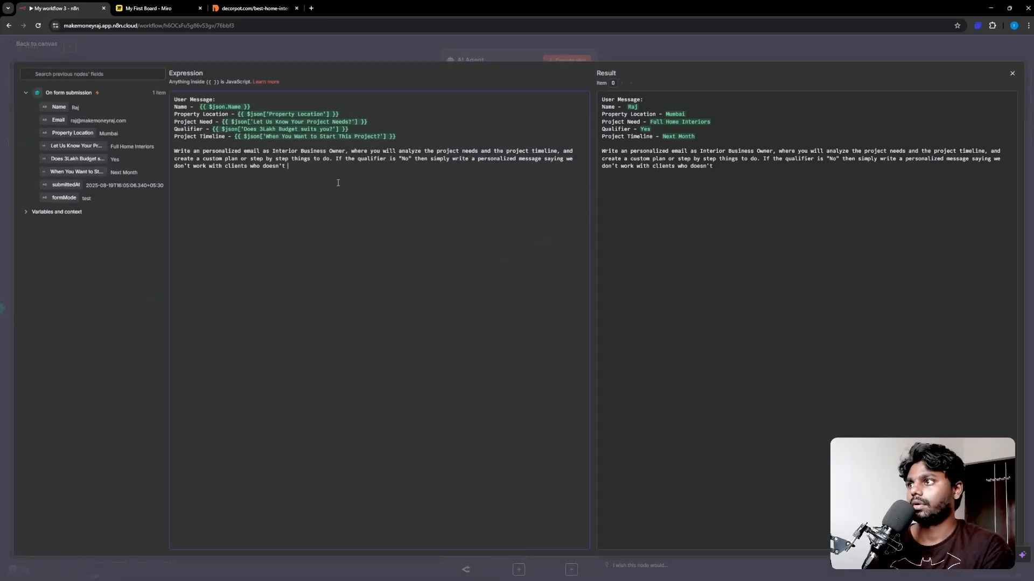
{"action": "key", "text": "BackSpace"}
{"action": "key", "text": "BackSpace"}
{"action": "key", "text": "BackSpace"}
{"action": "key", "text": "BackSpace"}
{"action": "key", "text": "BackSpace"}
{"action": "key", "text": "BackSpace"}
{"action": "key", "text": "BackSpace"}
{"action": "key", "text": "BackSpace"}
{"action": "key", "text": "BackSpace"}
{"action": "key", "text": "BackSpace"}
{"action": "key", "text": "BackSpace"}
{"action": "key", "text": "BackSpace"}
{"action": "key", "text": "BackSpace"}
{"action": "key", "text": "BackSpace"}
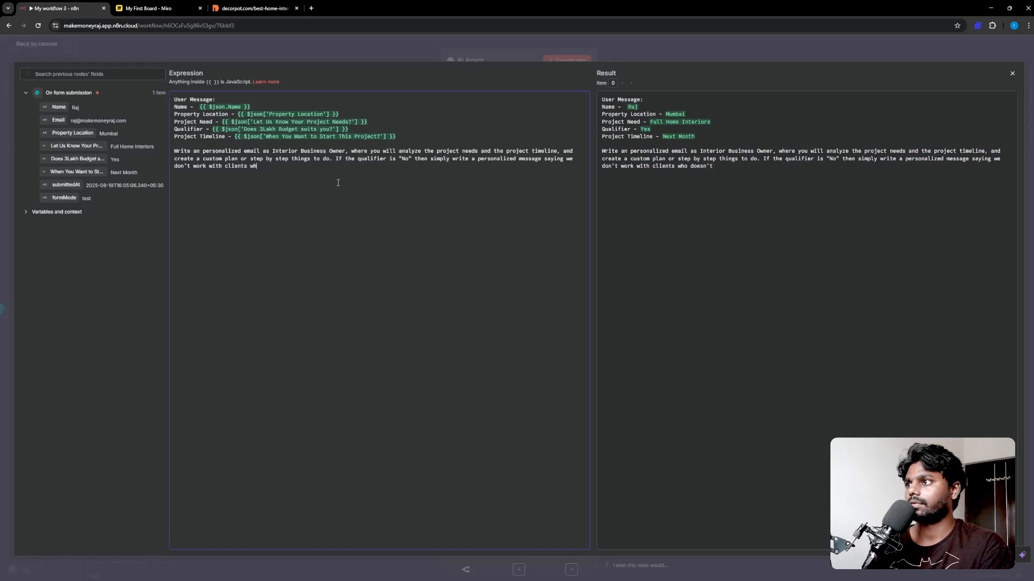
{"action": "type", "text": "ts w"}
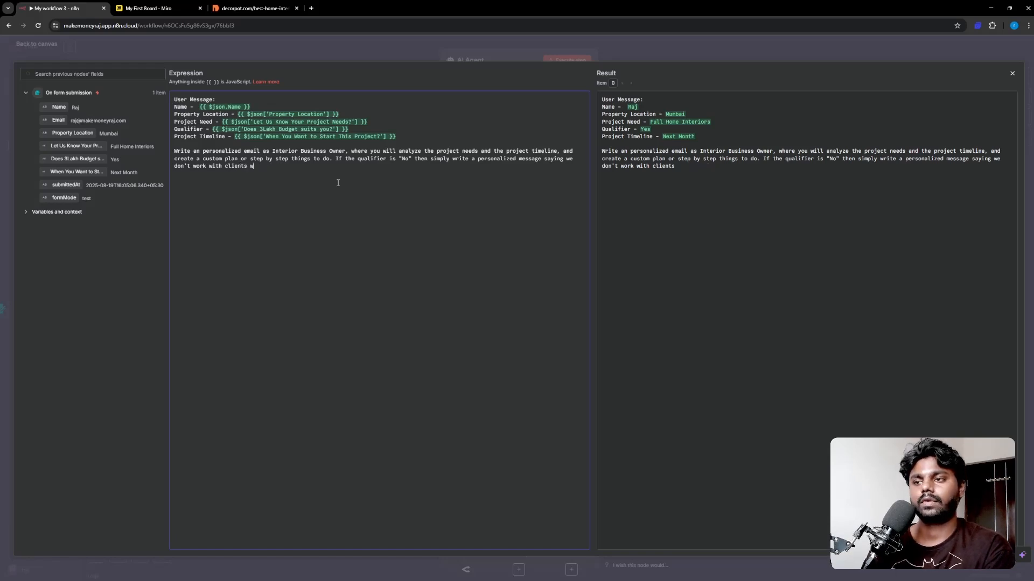
{"action": "type", "text": "ho doesn't sui"}
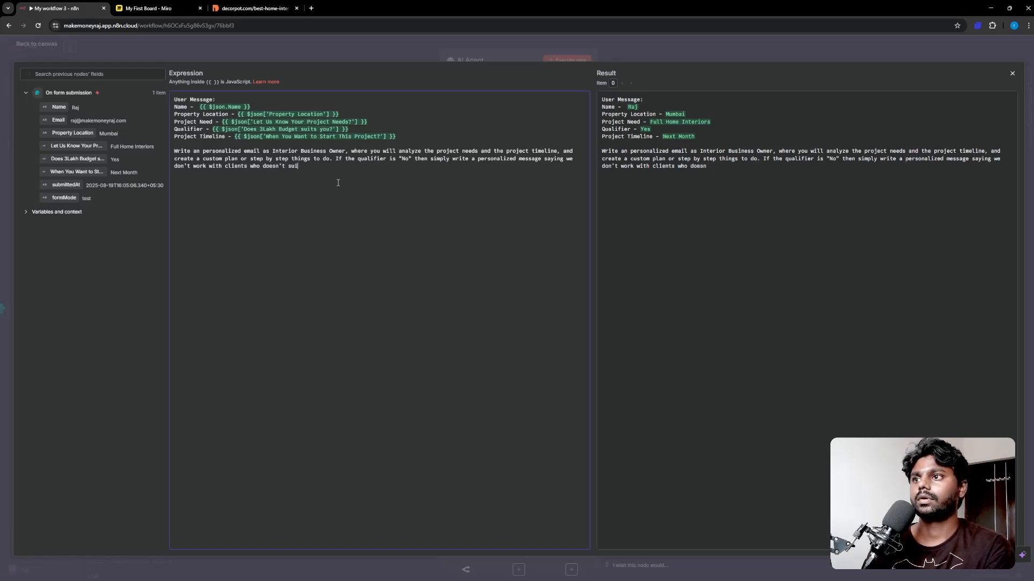
{"action": "type", "text": "t the bu"}
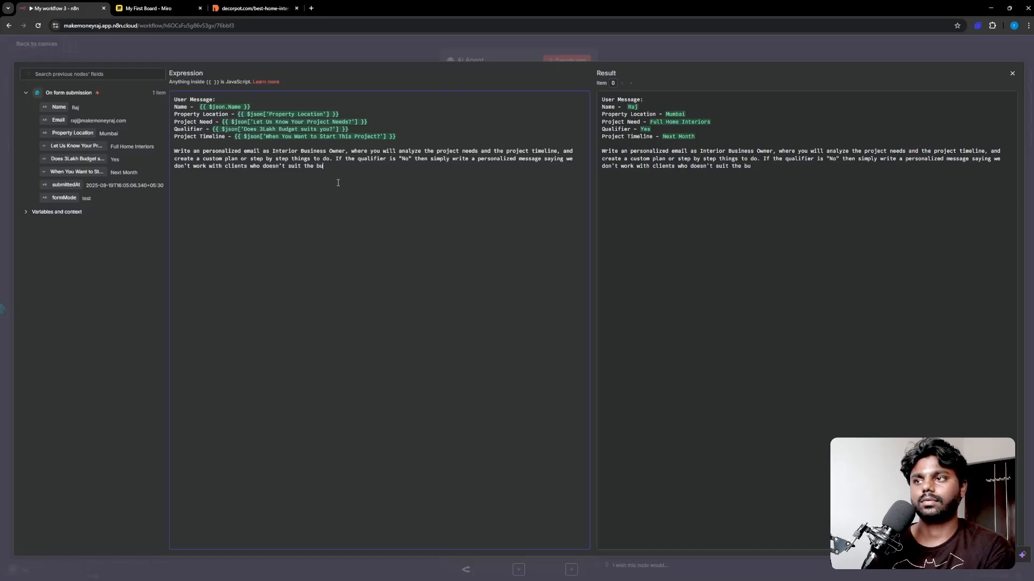
{"action": "type", "text": "get"}
{"action": "key", "text": "BackSpace"}
{"action": "key", "text": "BackSpace"}
{"action": "key", "text": "BackSpace"}
{"action": "type", "text": "dget o"}
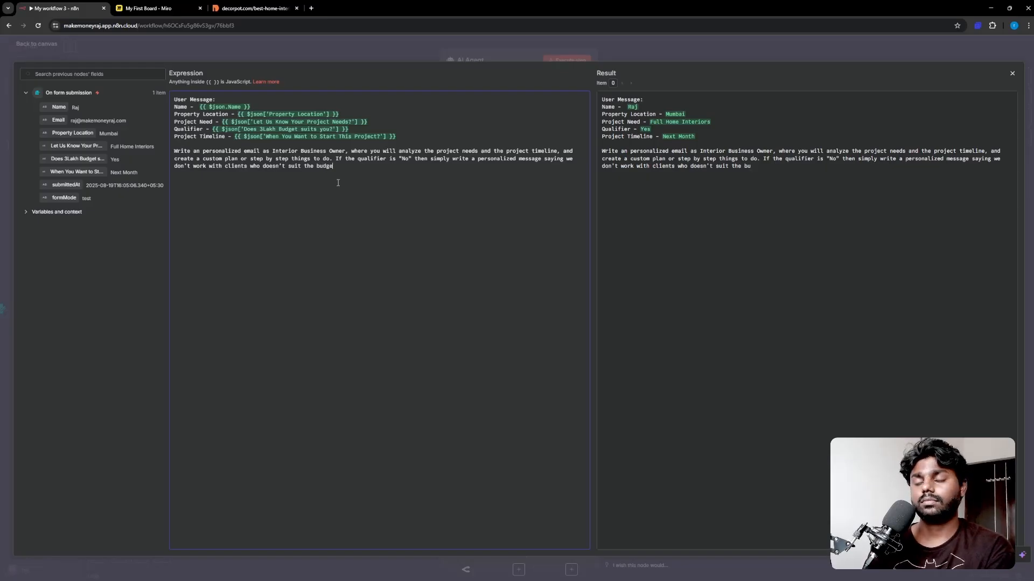
{"action": "type", "text": "f 3 "}
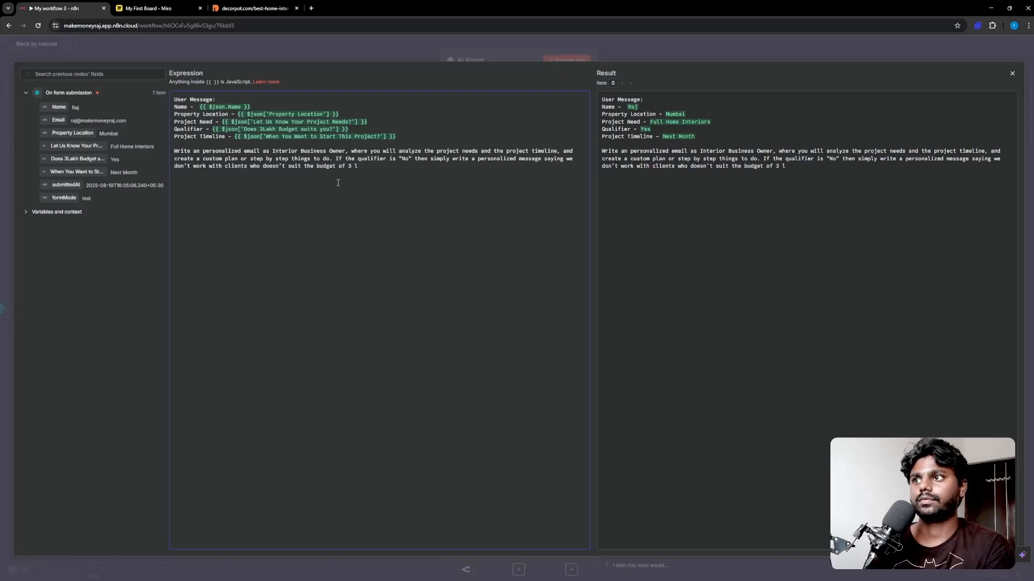
{"action": "type", "text": "lakhs."}
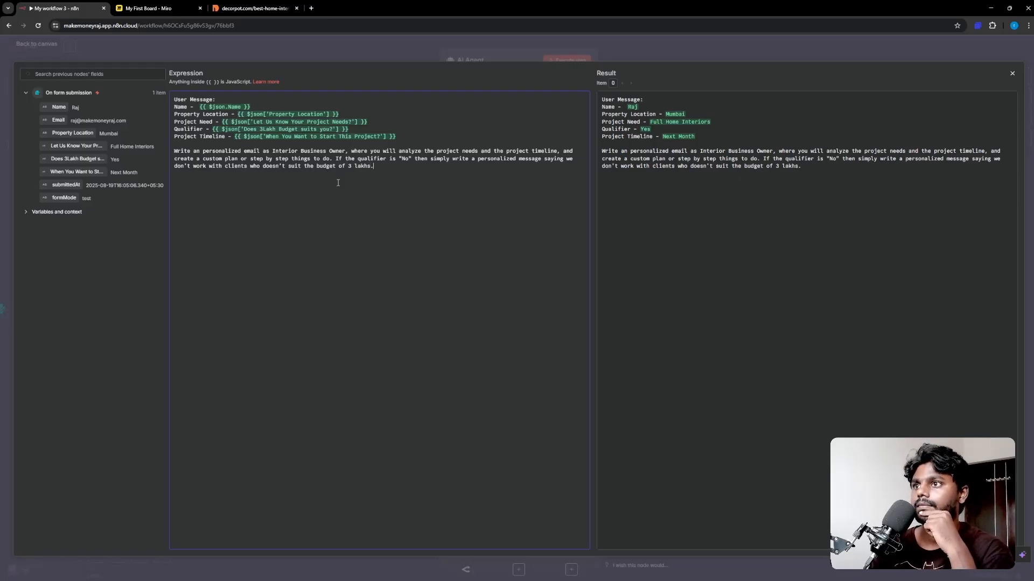
Step: Add the email template: Hi {Name}, short personalised Intro, plan Message, Thank You sign-off, P.S {something funny}
{"action": "type", "text": "Out"}
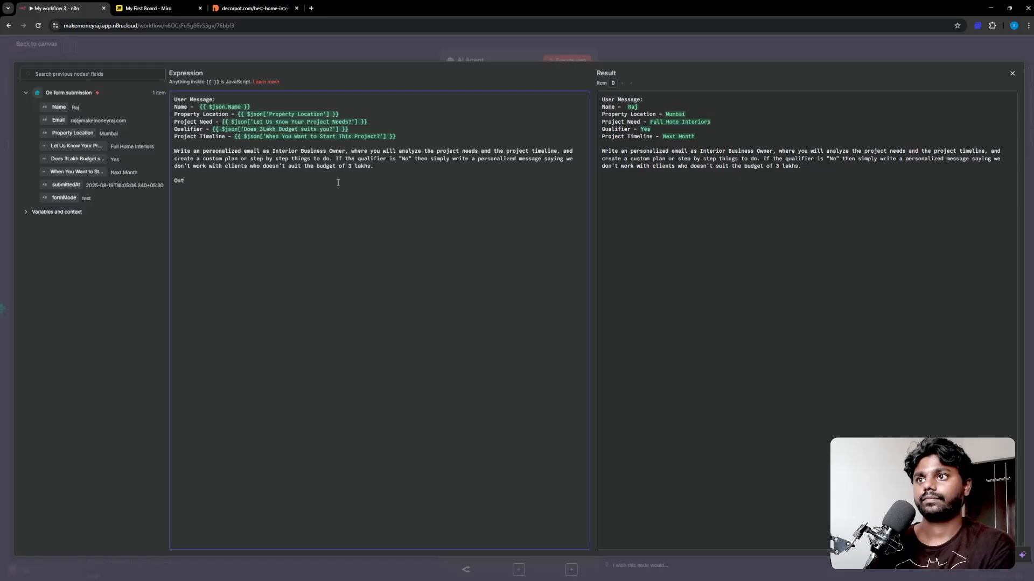
{"action": "type", "text": "put of Em"}
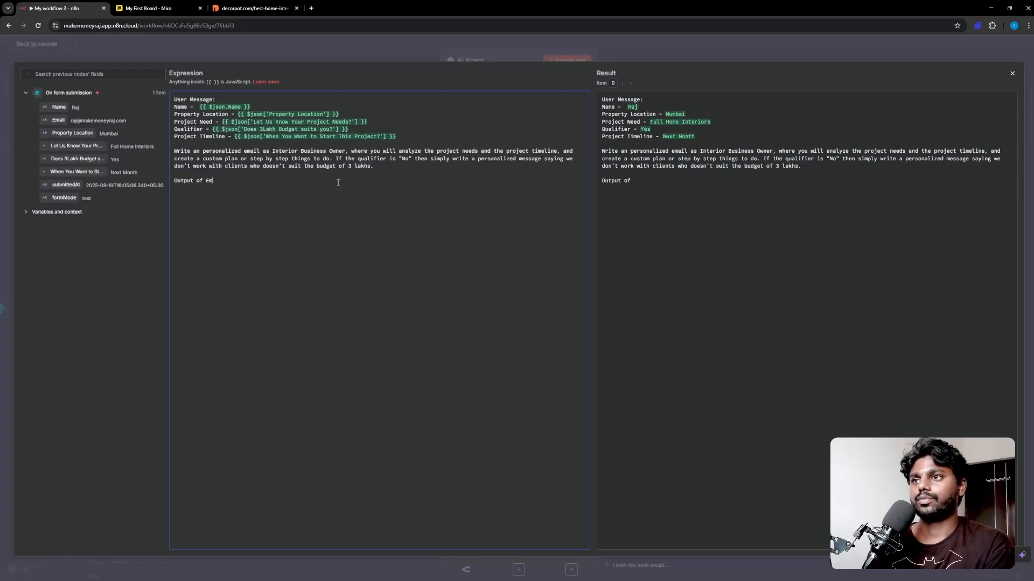
{"action": "type", "text": "ail should be "}
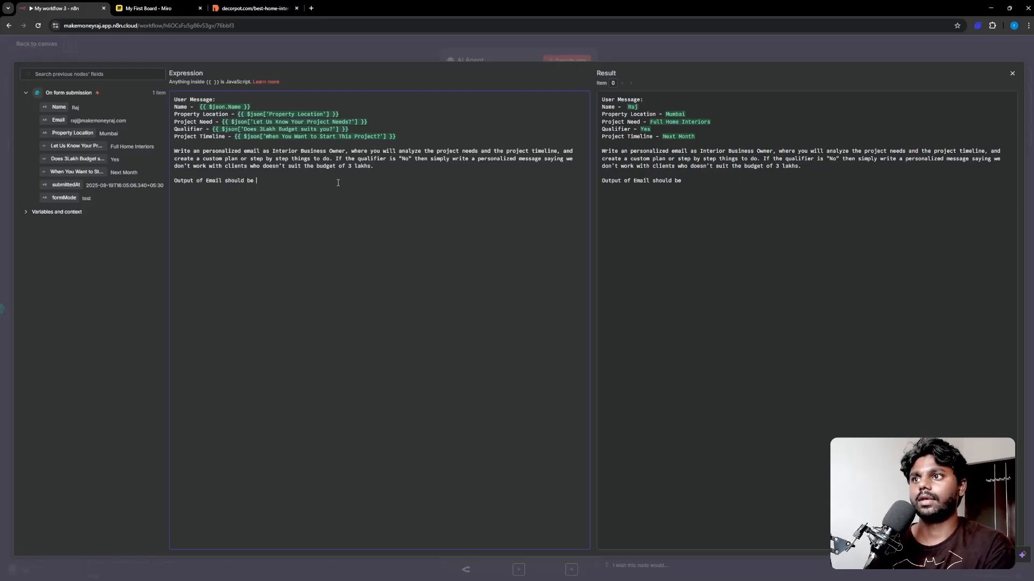
{"action": "type", "text": "as follows:  "}
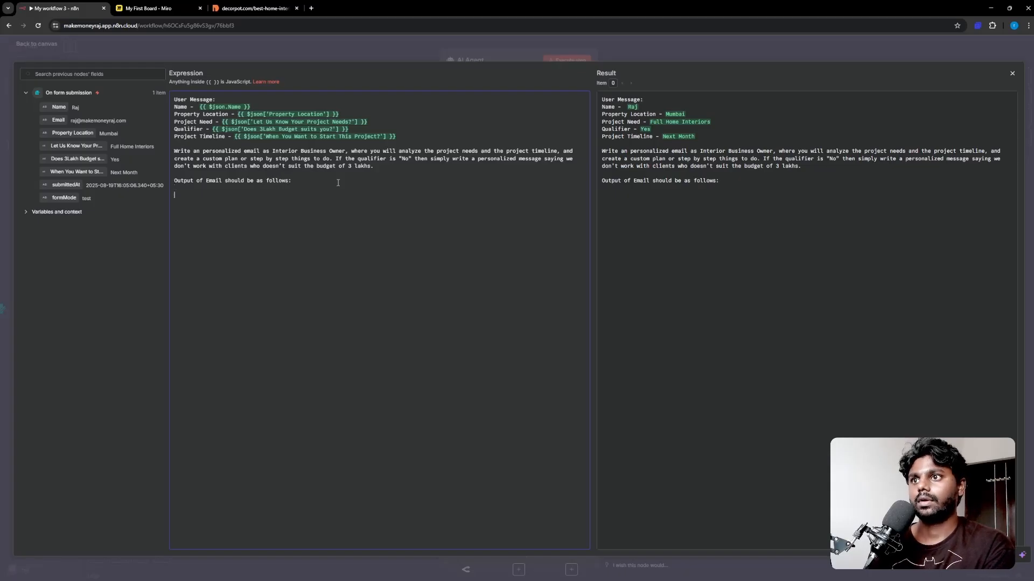
{"action": "type", "text": "Hi "}
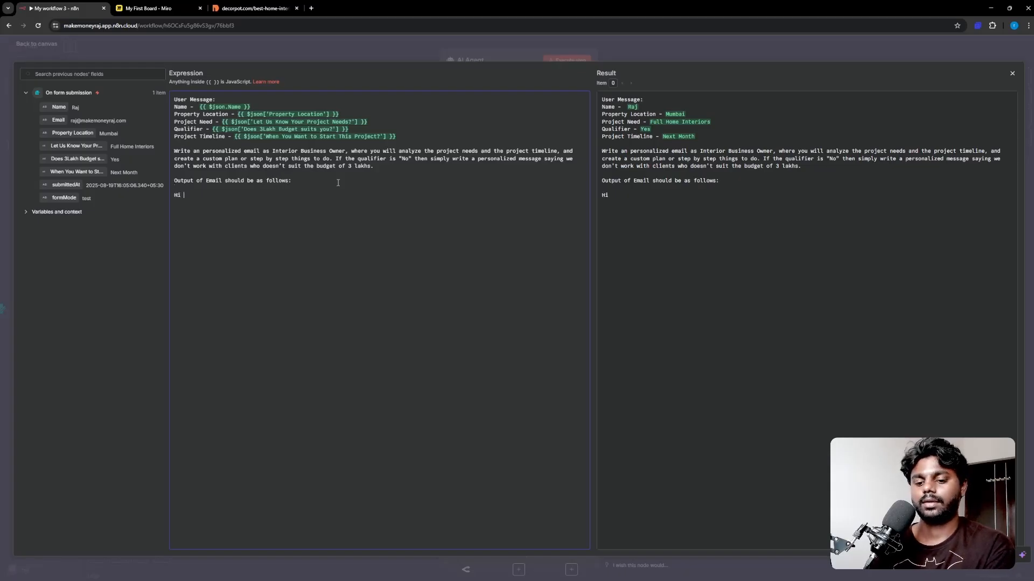
{"action": "type", "text": "{Name"}
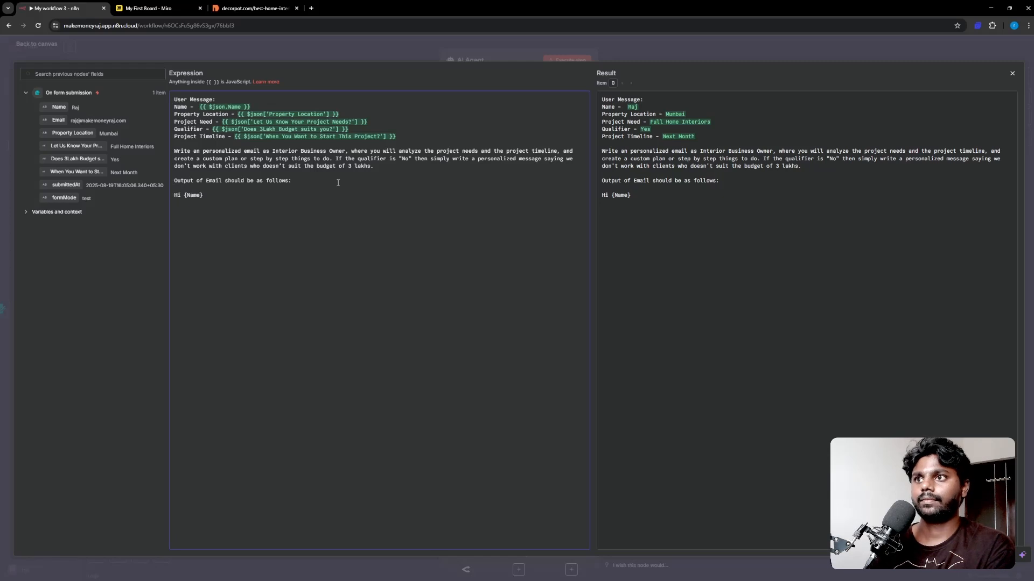
{"action": "key", "text": "Return"}
{"action": "type", "text": "Intro"}
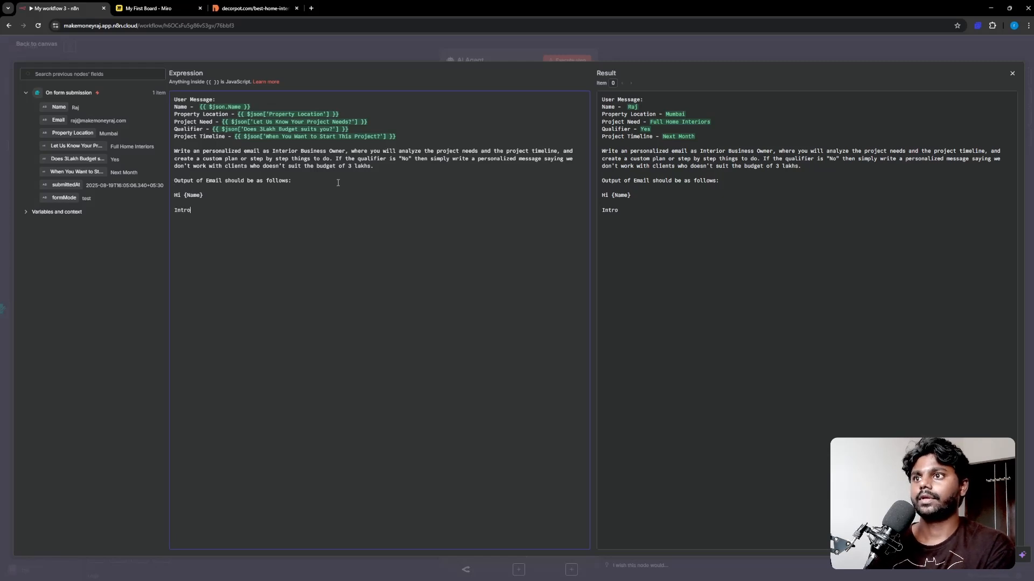
{"action": "type", "text": ":"}
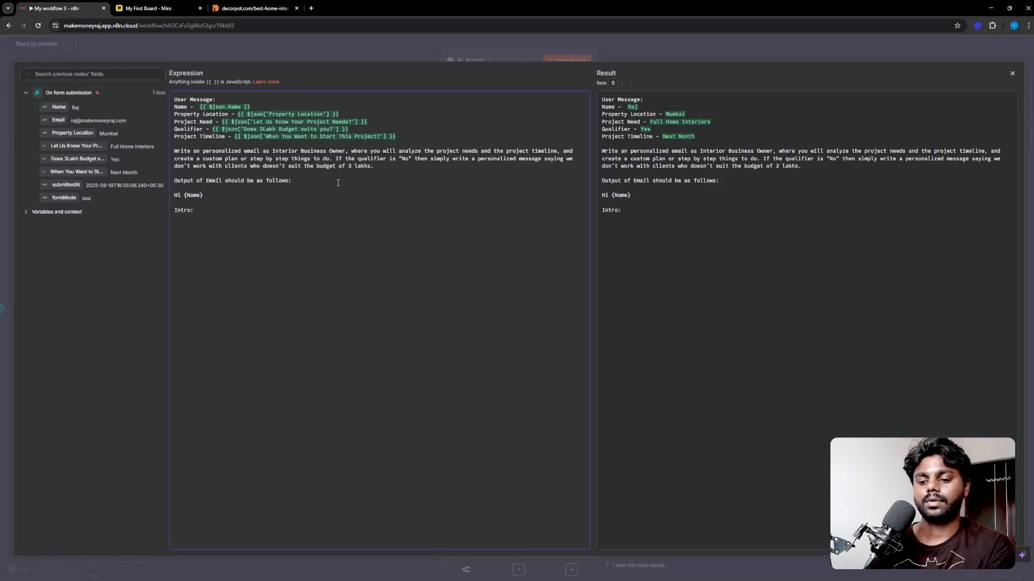
{"action": "type", "text": " {Keep it"}
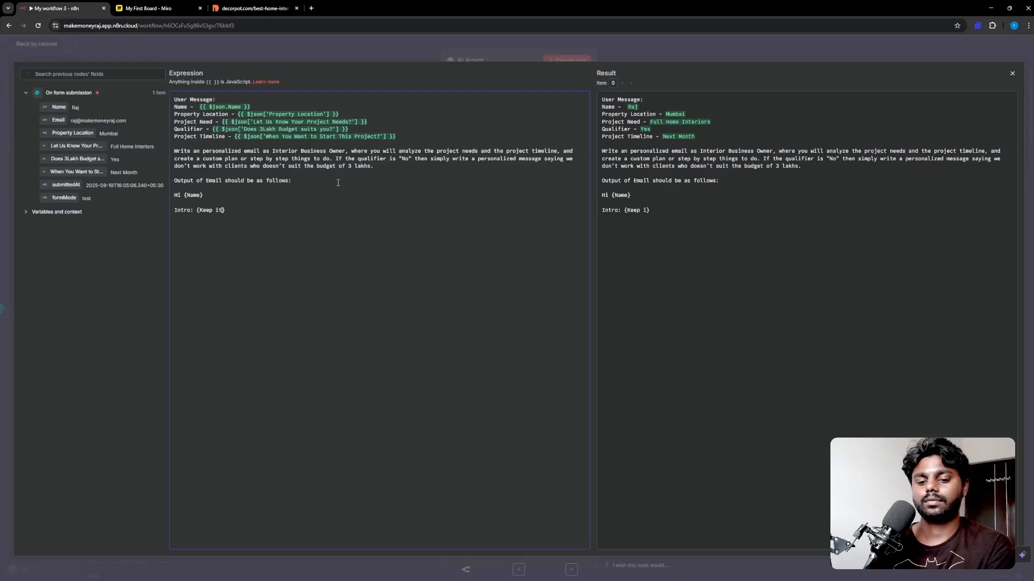
{"action": "type", "text": " short and personal"}
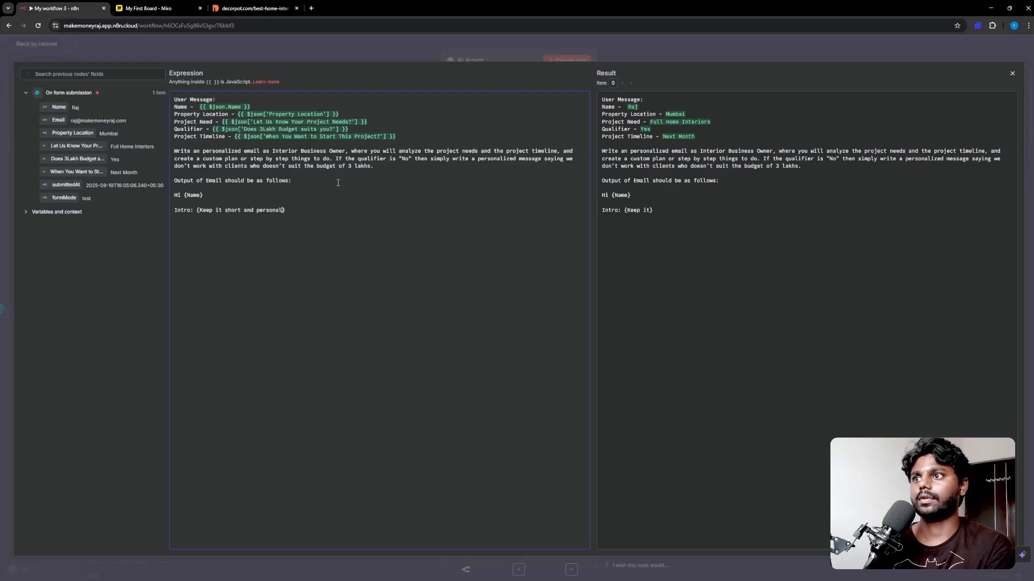
{"action": "type", "text": "ised"}
{"action": "key", "text": "Return"}
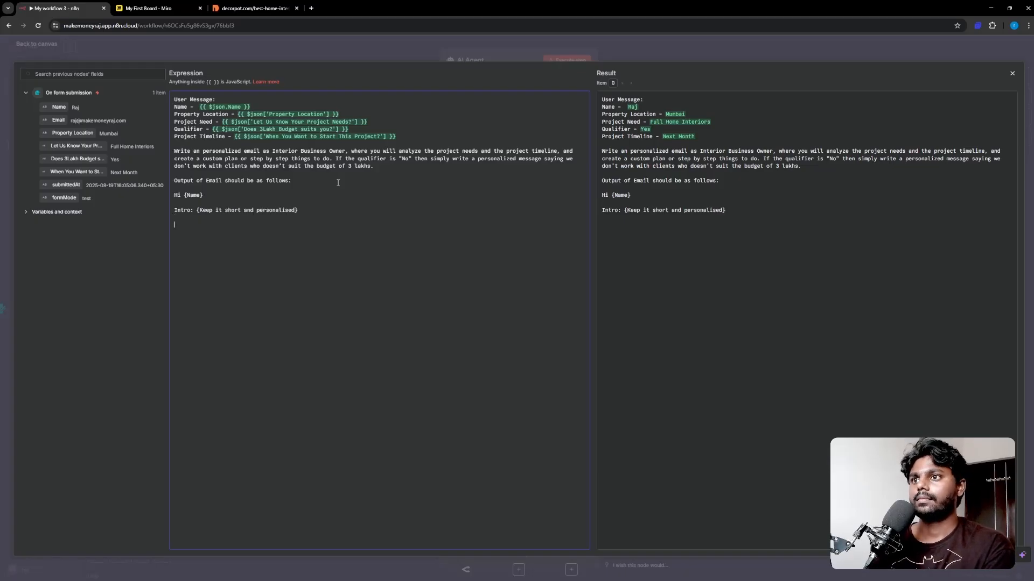
{"action": "type", "text": "Bod"}
{"action": "key", "text": "BackSpace"}
{"action": "key", "text": "BackSpace"}
{"action": "key", "text": "BackSpace"}
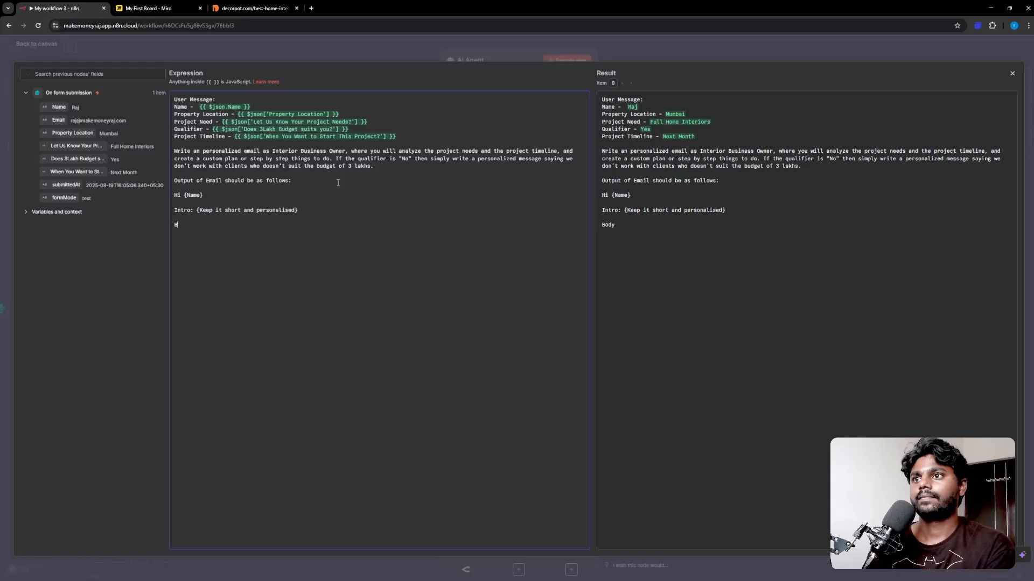
{"action": "type", "text": "Message"}
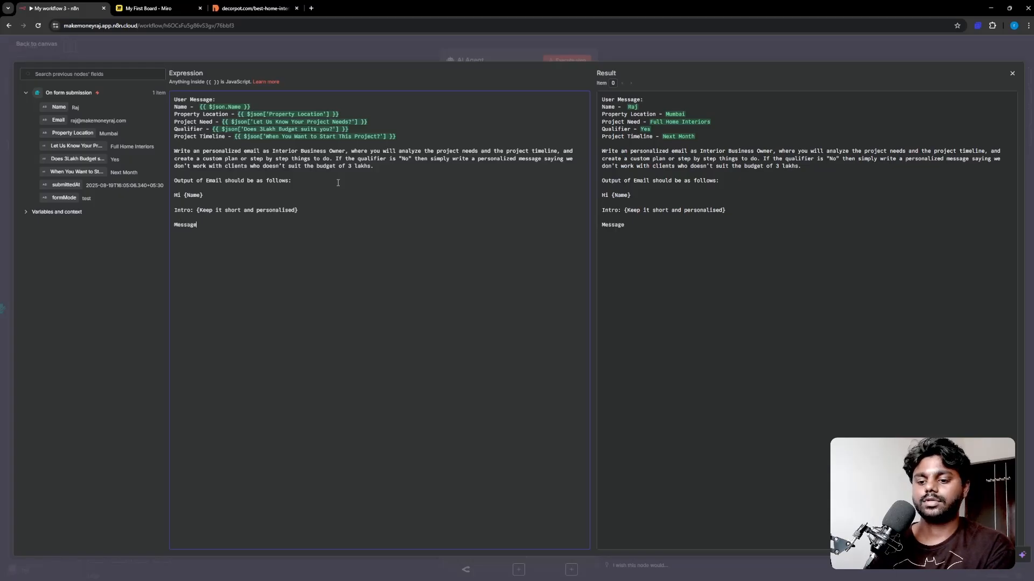
{"action": "type", "text": ": {"}
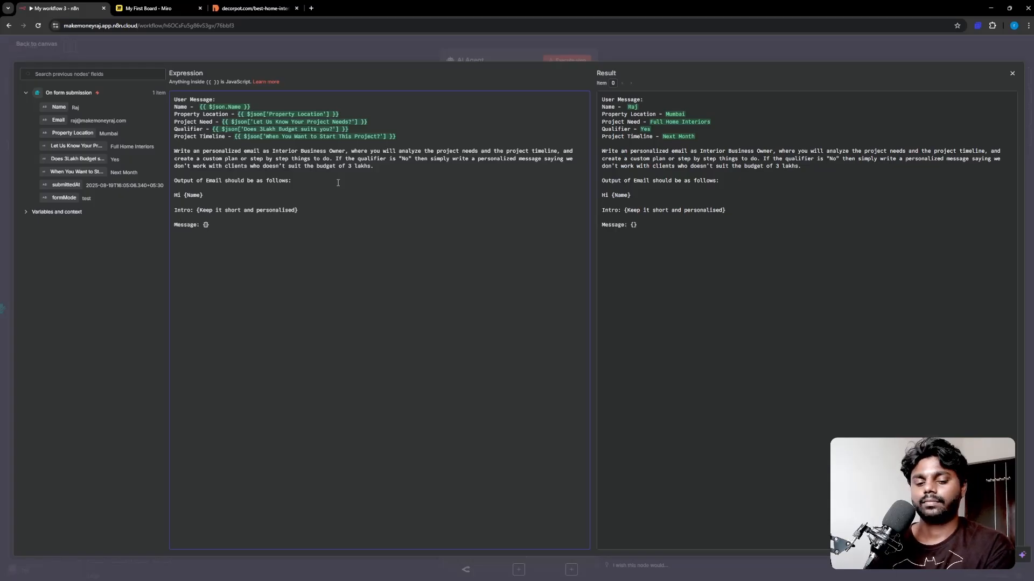
{"action": "type", "text": "SOP, or the pl"}
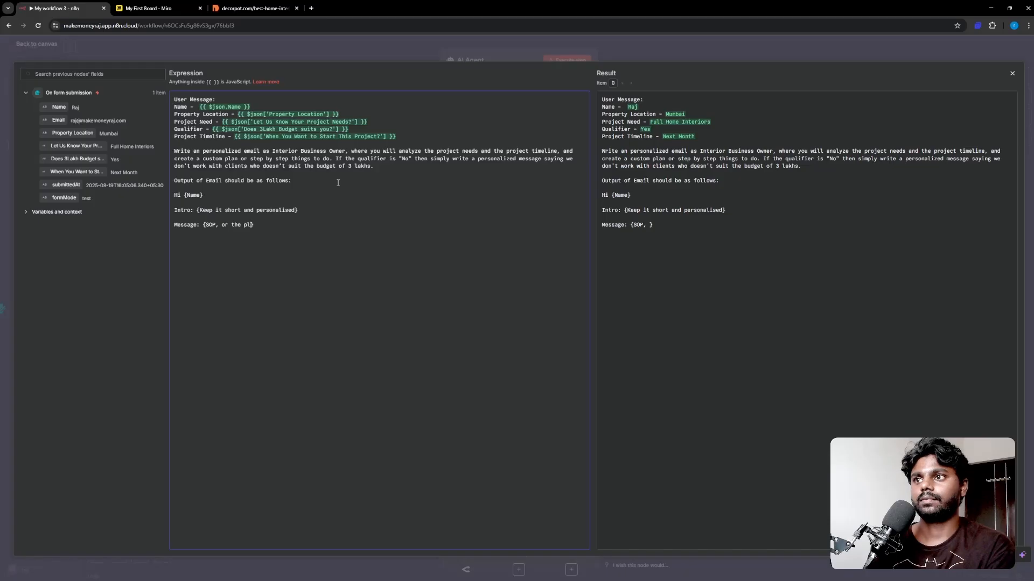
{"action": "type", "text": "an that can "}
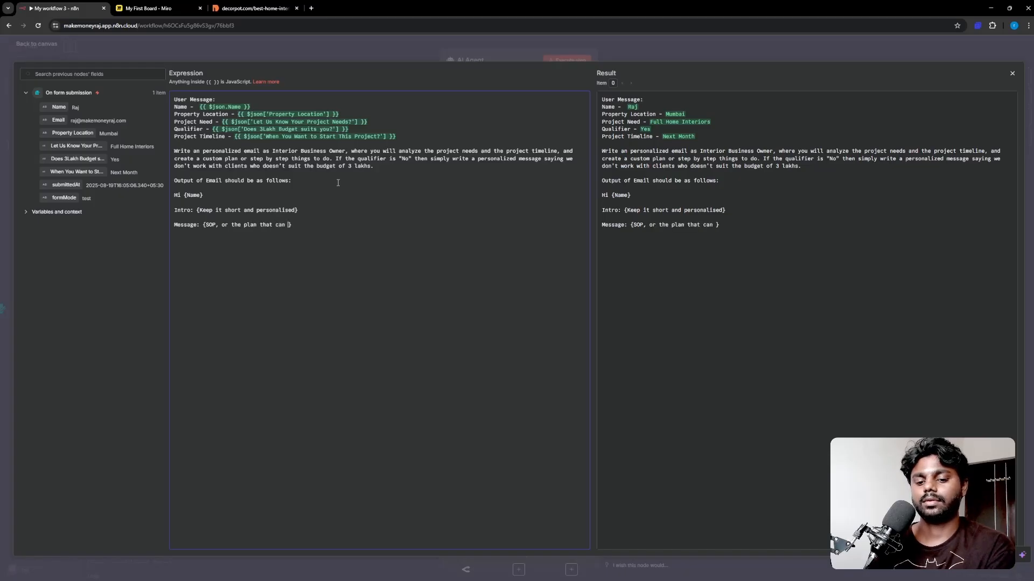
{"action": "type", "text": "take "}
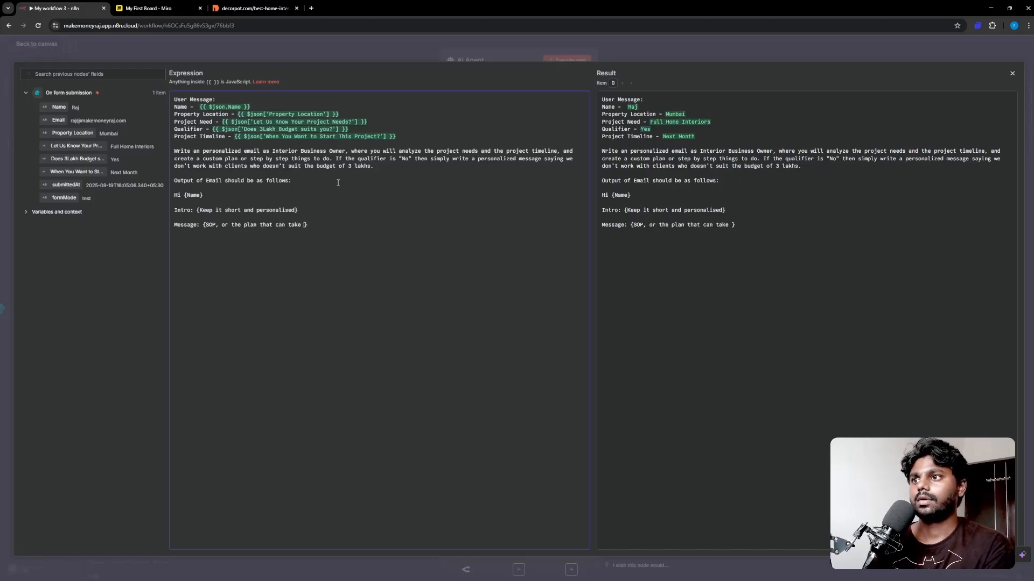
{"action": "type", "text": "till the "}
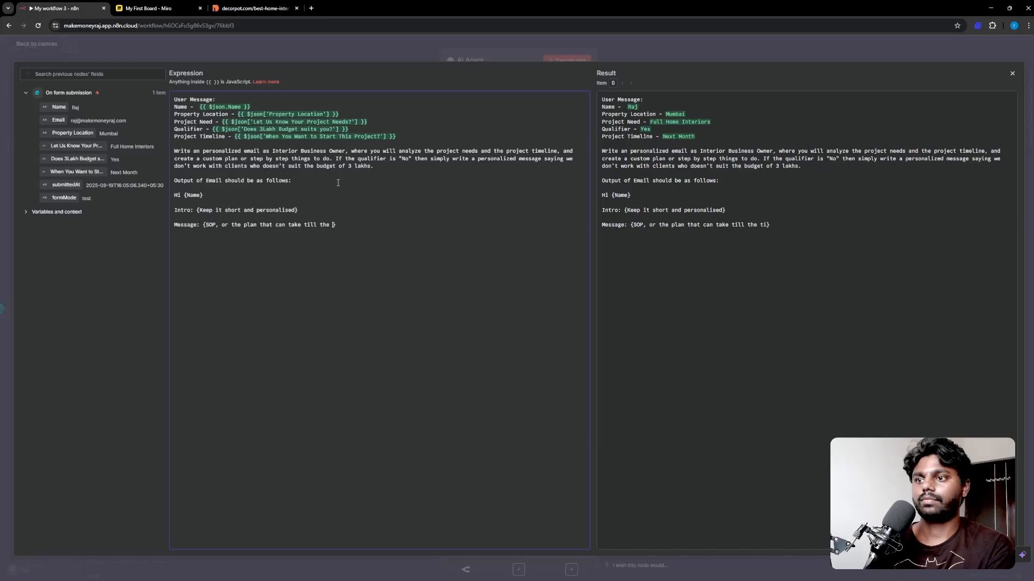
{"action": "type", "text": "project"}
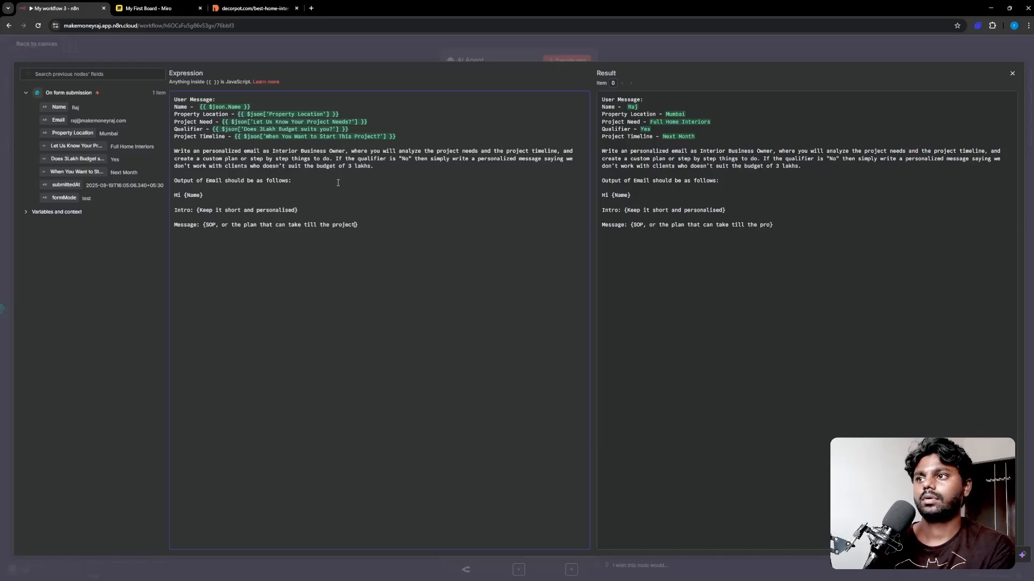
{"action": "type", "text": " timeline"}
{"action": "key", "text": "Down"}
{"action": "key", "text": "Down"}
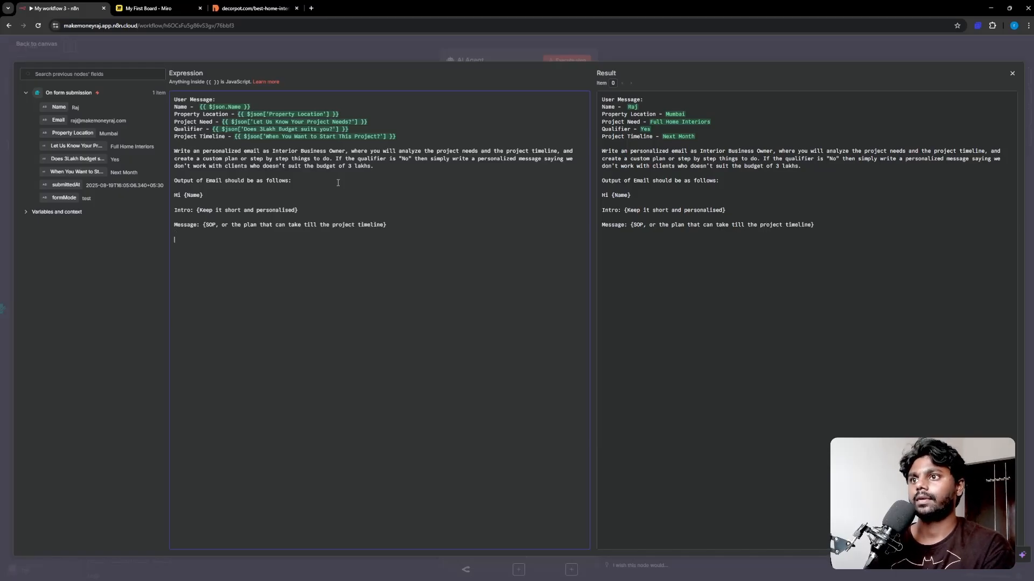
{"action": "type", "text": "T"}
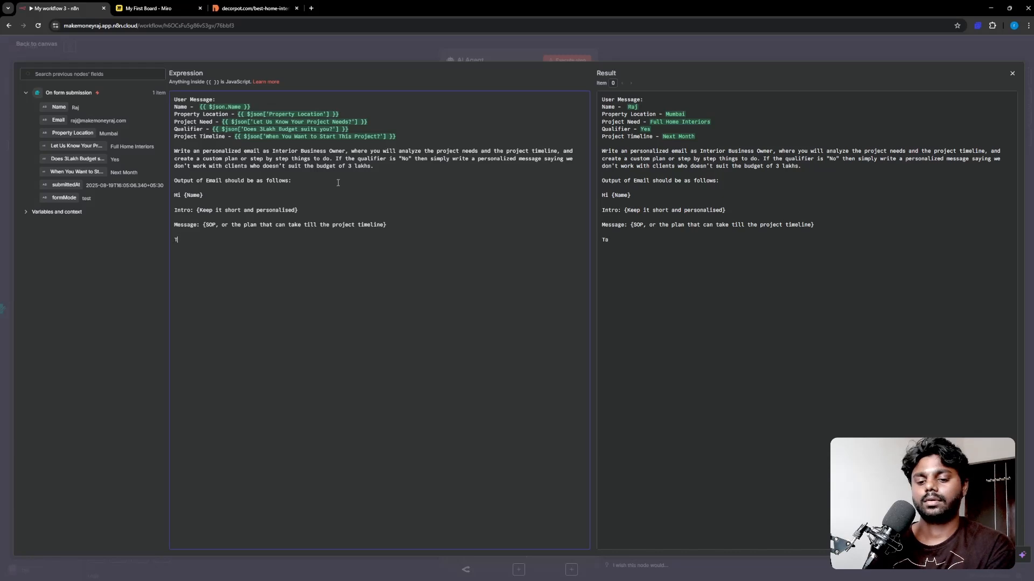
{"action": "type", "text": "hank You"}
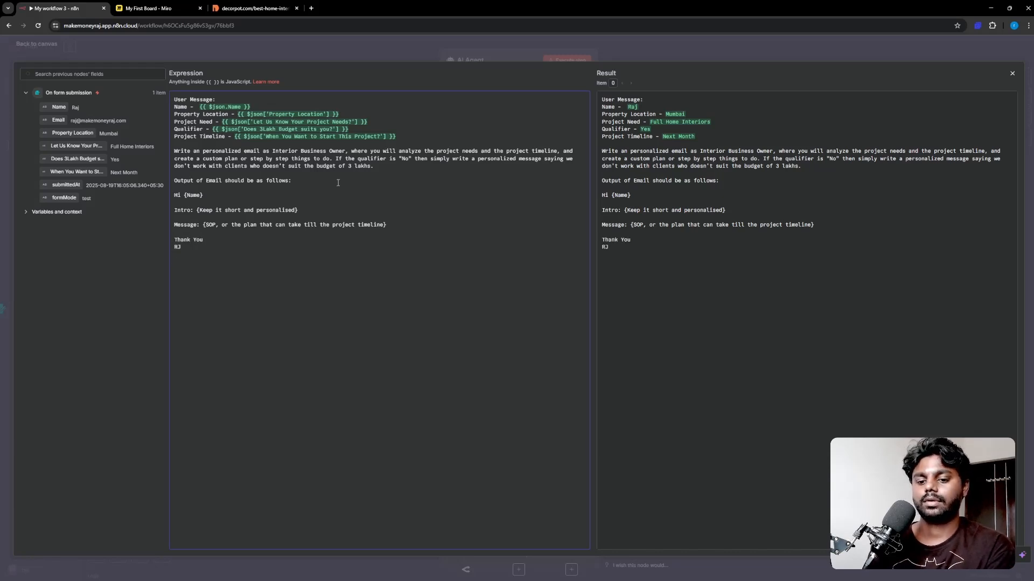
{"action": "type", "text": " RJ  P.S {something fun"}
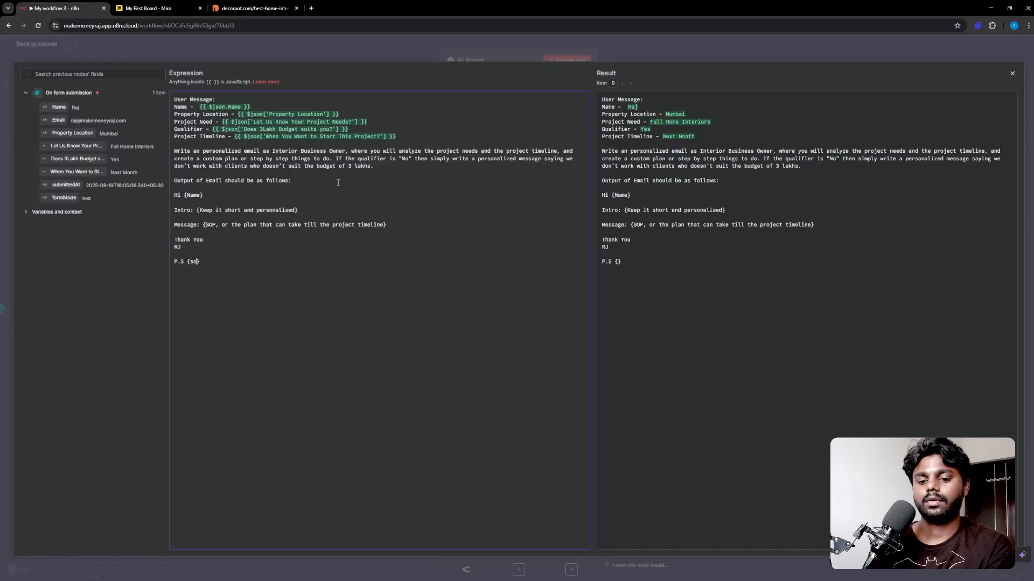
{"action": "type", "text": "ny"}
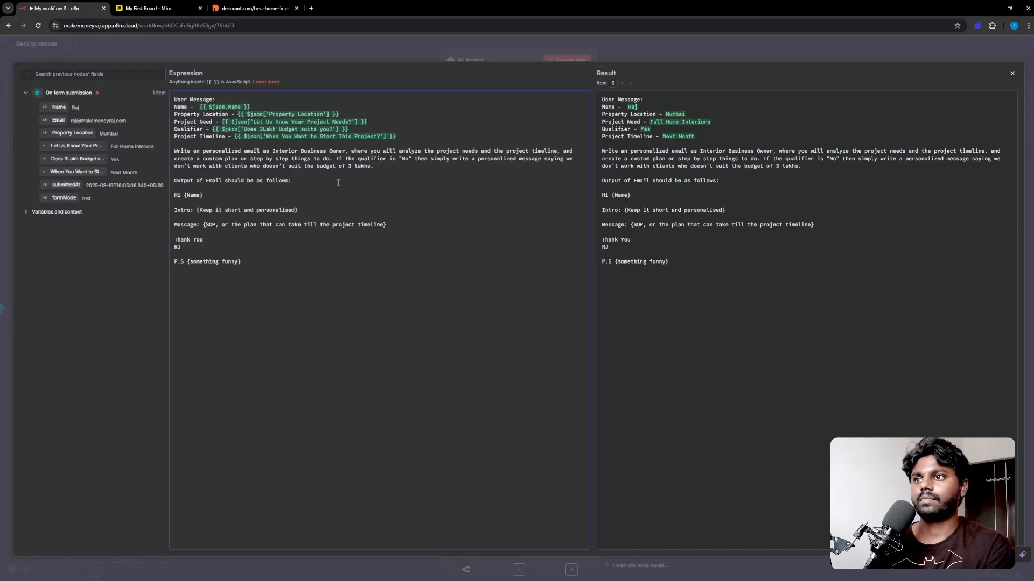
{"action": "key", "text": "BackSpace"}
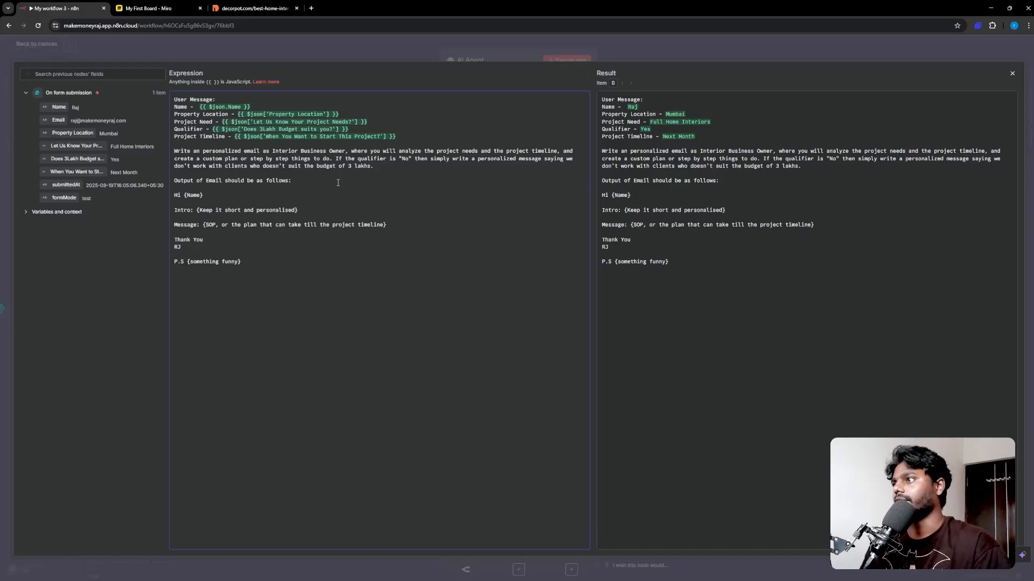
Step: Run the AI Agent and review the generated personalised email with its four-week plan in Logs
{"action": "left_click", "coordinate": [1012, 73]}
{"action": "left_click", "coordinate": [562, 61]}
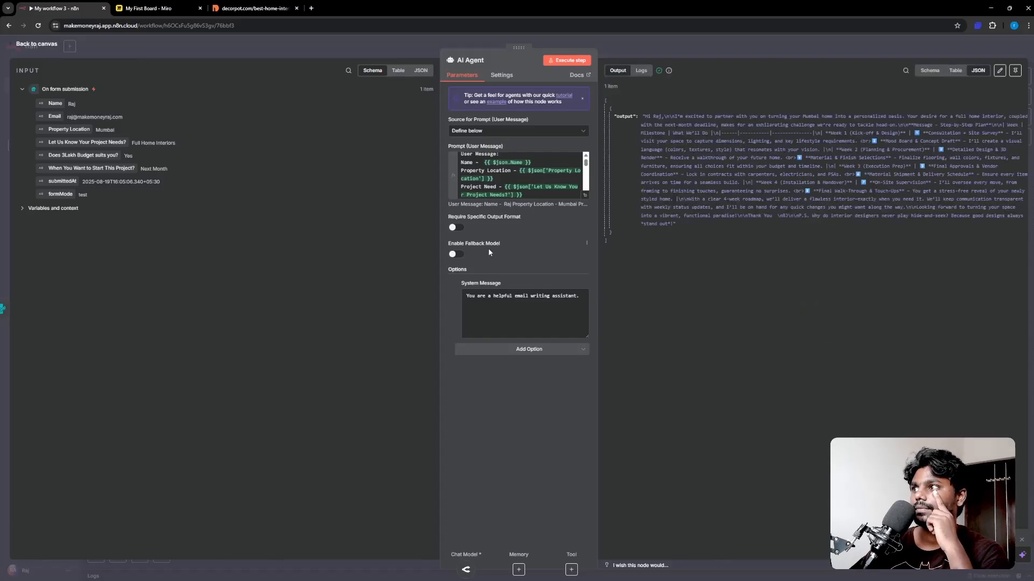
{"action": "left_click", "coordinate": [641, 70]}
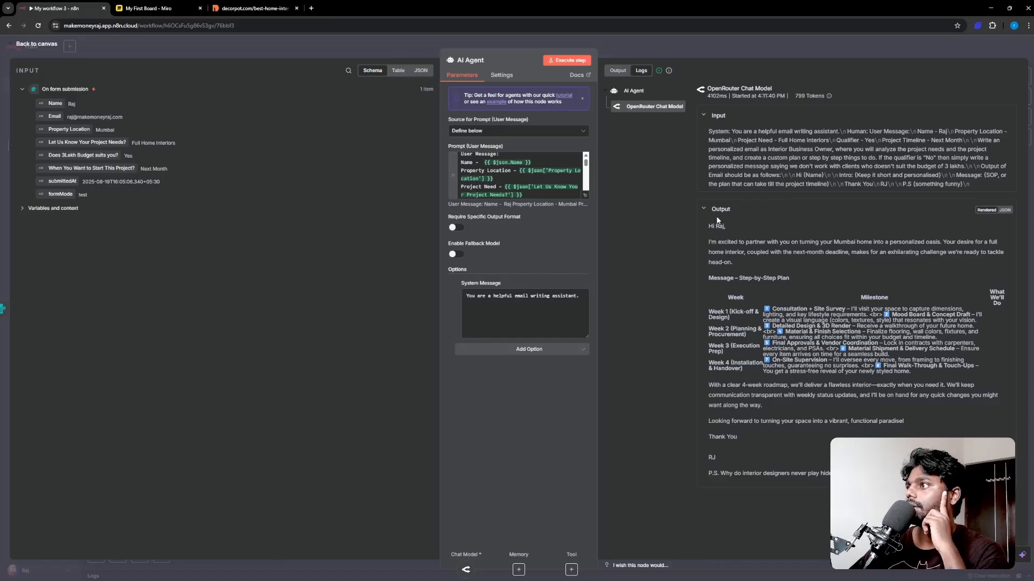
{"action": "left_click_drag", "start_coordinate": [710, 225], "coordinate": [765, 341]}
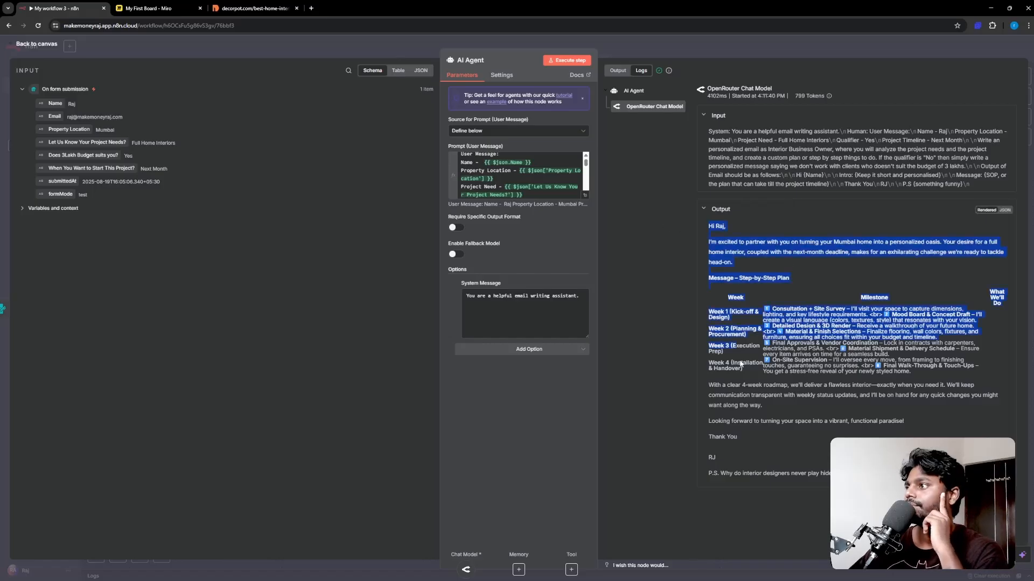
{"action": "left_click", "coordinate": [764, 268]}
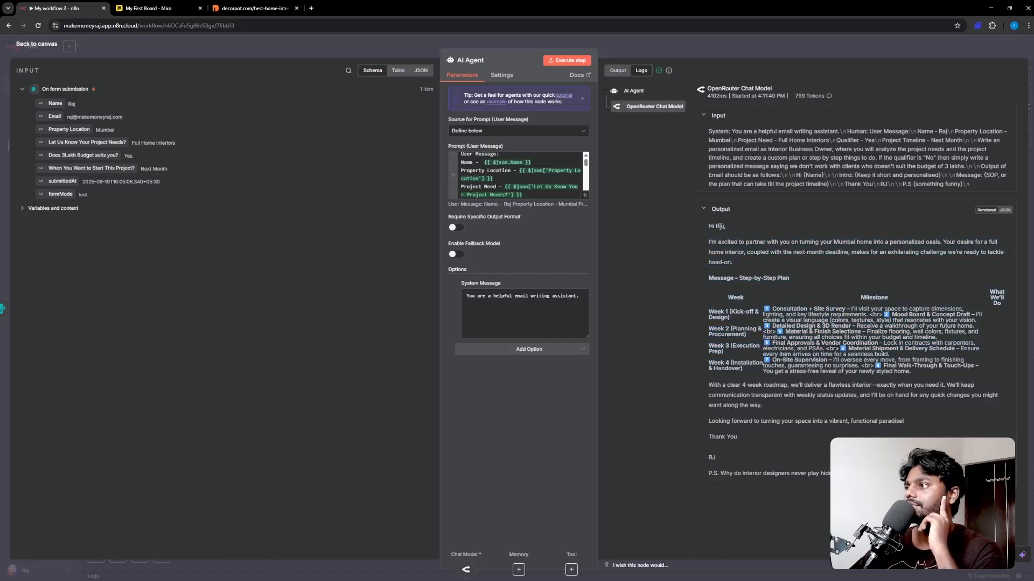
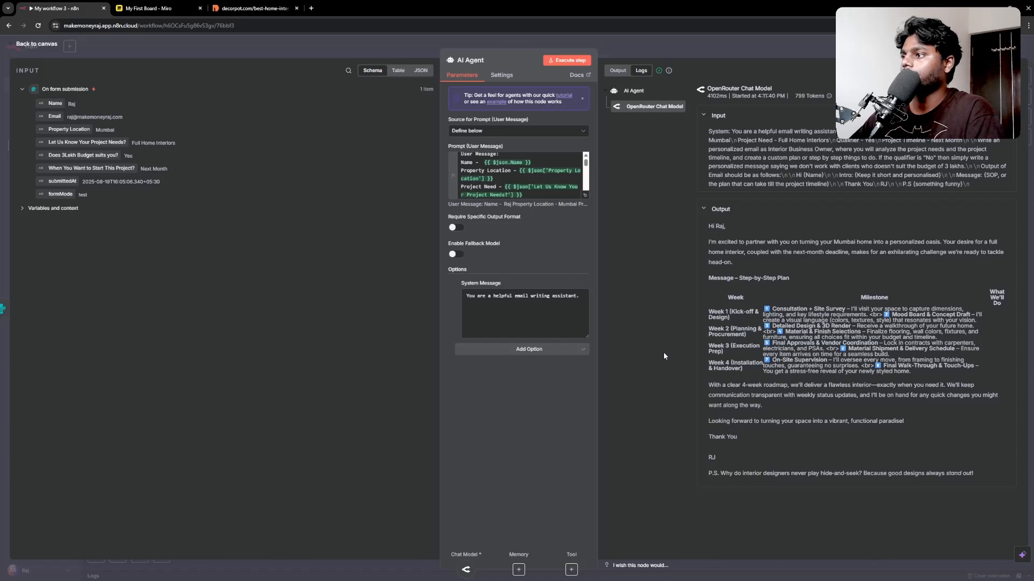
Step: Read through the AI Agent's plan email, from the Step-by-Step Plan milestones to the P.S. joke
{"action": "key", "text": "ctrl+plus"}
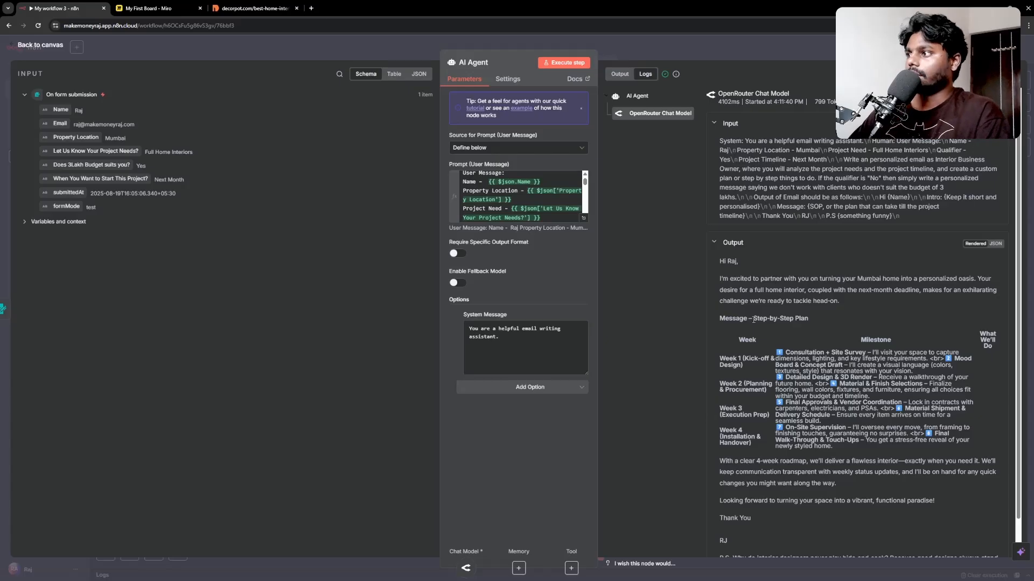
{"action": "left_click_drag", "start_coordinate": [753, 319], "coordinate": [819, 448]}
{"action": "left_click", "coordinate": [797, 372]}
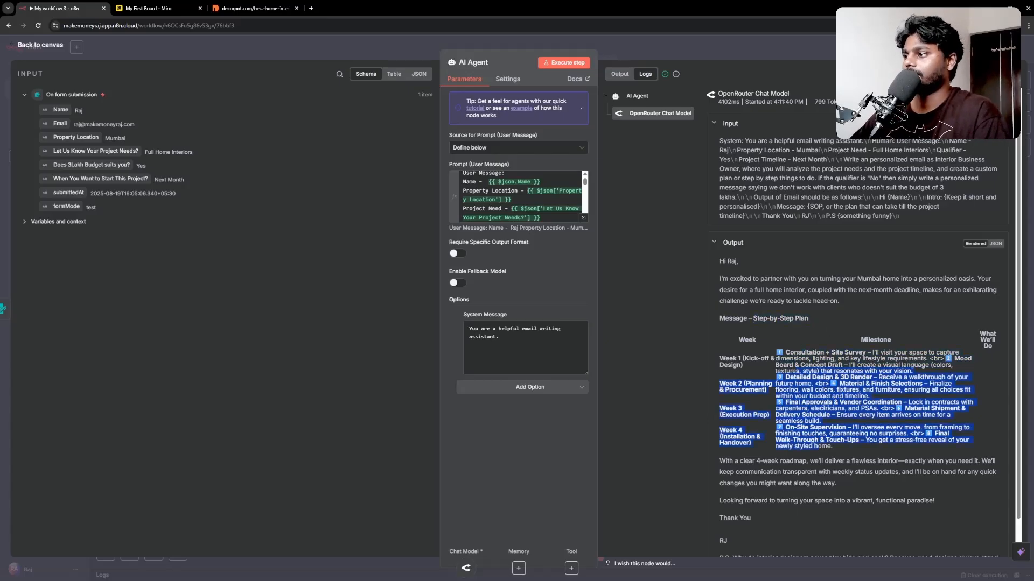
{"action": "scroll", "coordinate": [716, 431], "scroll_direction": "down", "scroll_amount": 1}
{"action": "left_click", "coordinate": [720, 429]}
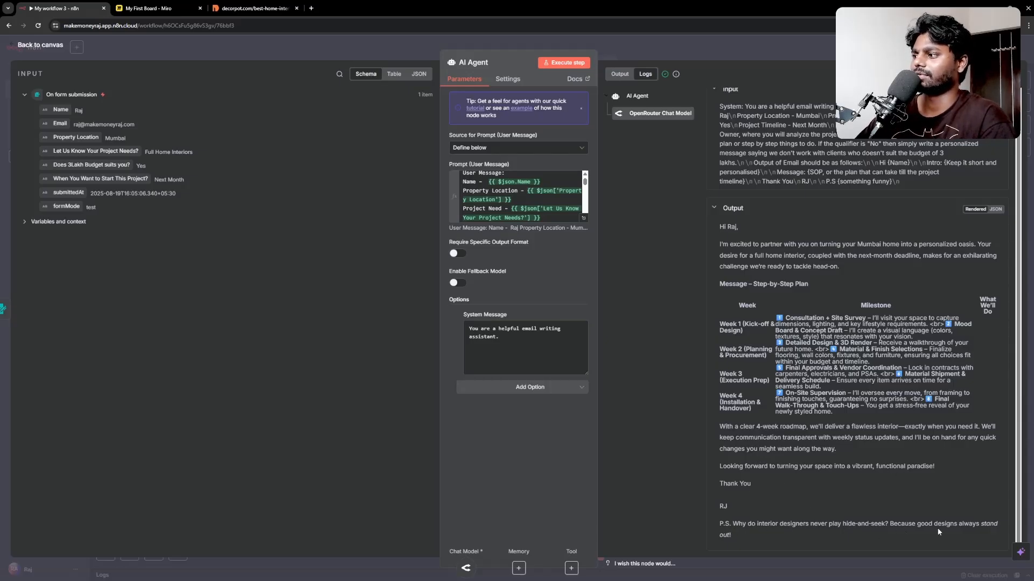
{"action": "left_click_drag", "start_coordinate": [845, 541], "coordinate": [718, 503]}
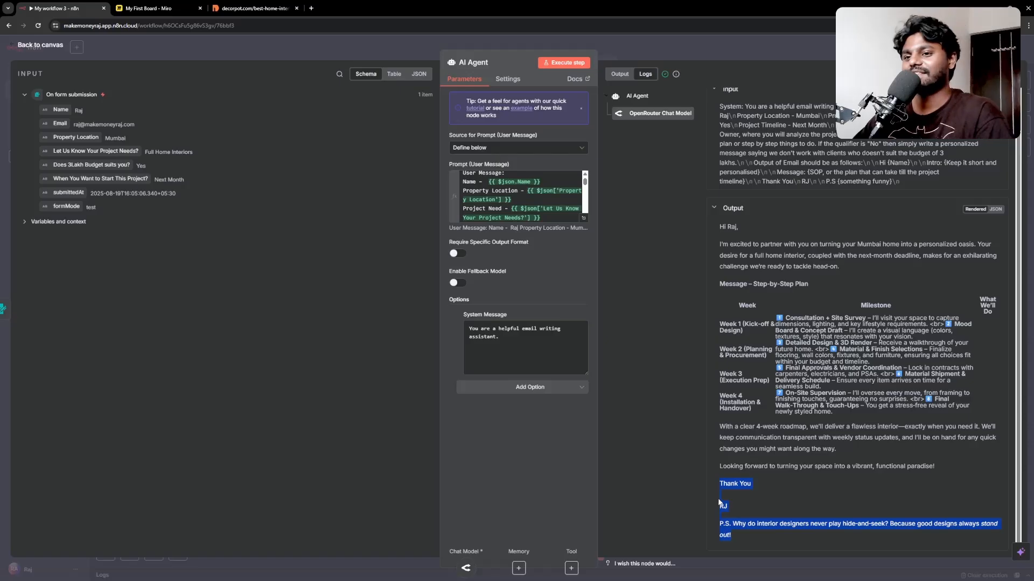
{"action": "left_click", "coordinate": [43, 46]}
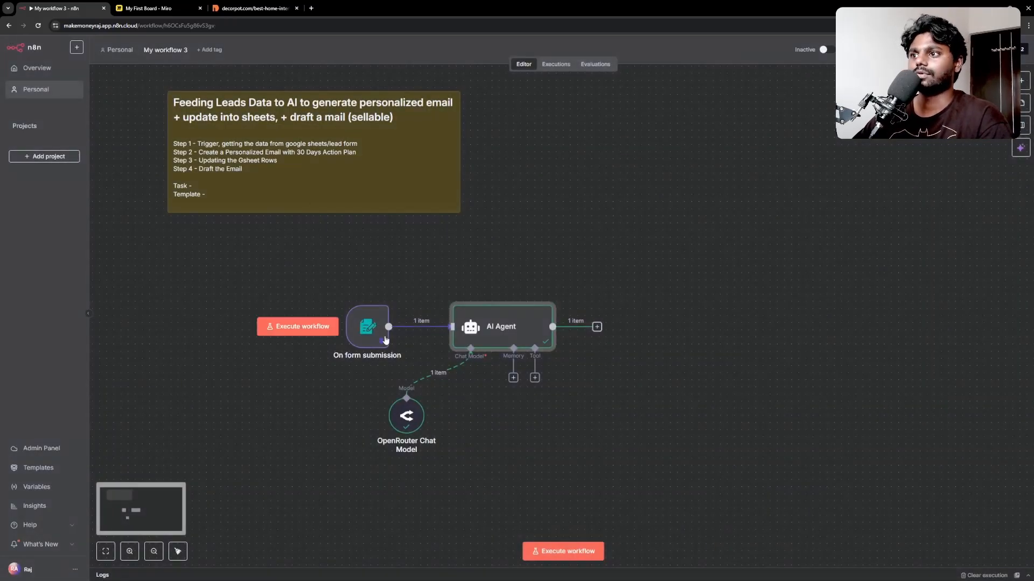
Step: Change the pinned form answer to "Does 3Lakh Budget suits you?" from Yes to No
{"action": "left_click", "coordinate": [367, 334]}
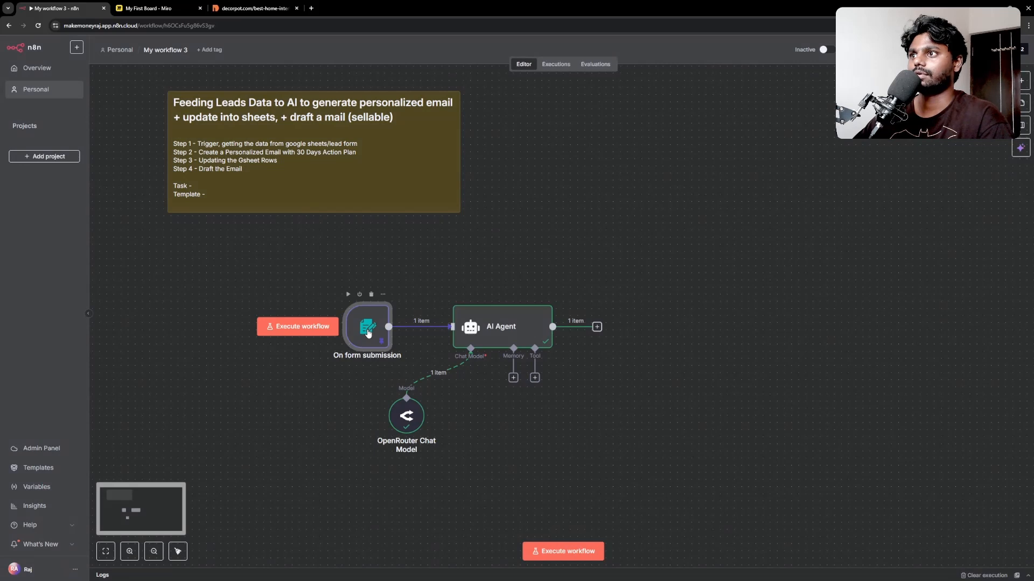
{"action": "double_click", "coordinate": [368, 333]}
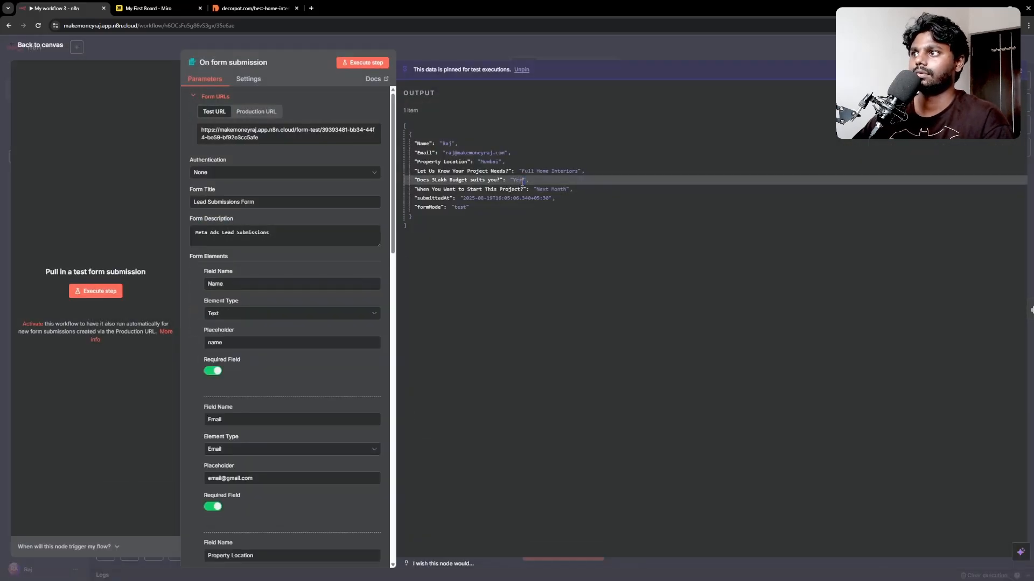
{"action": "left_click", "coordinate": [1002, 93]}
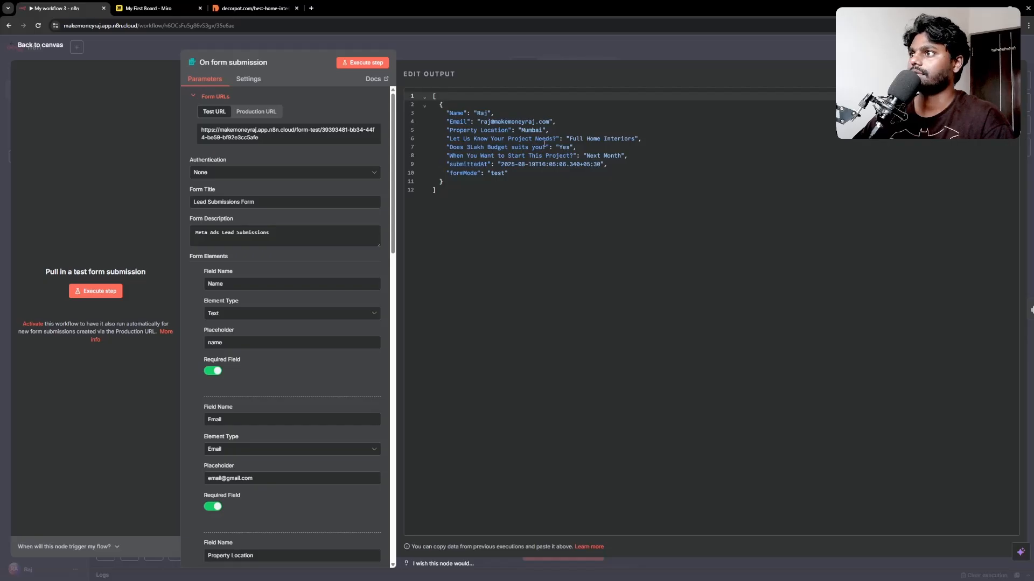
{"action": "double_click", "coordinate": [563, 147]}
{"action": "key", "text": "BackSpace"}
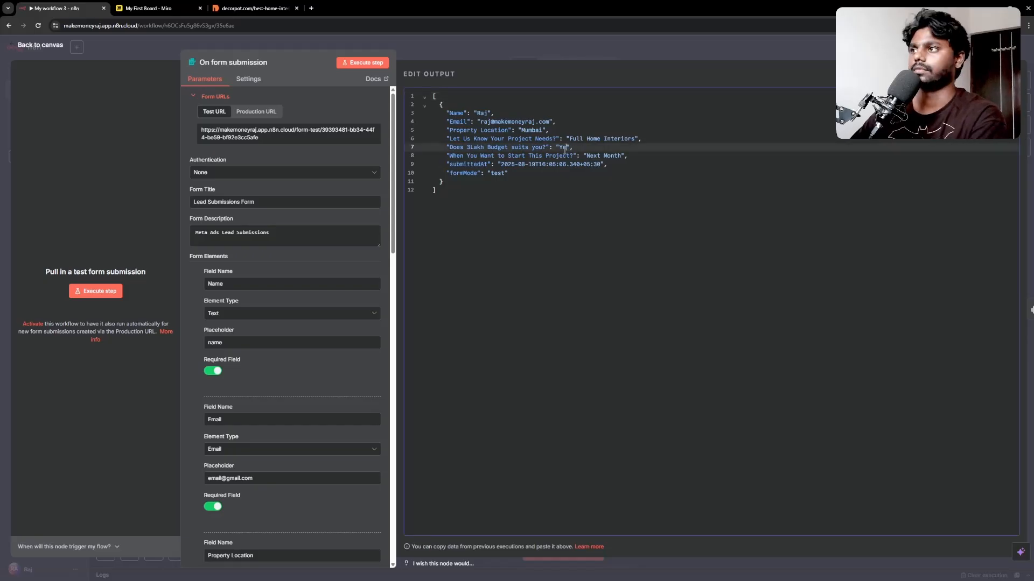
{"action": "type", "text": "No"}
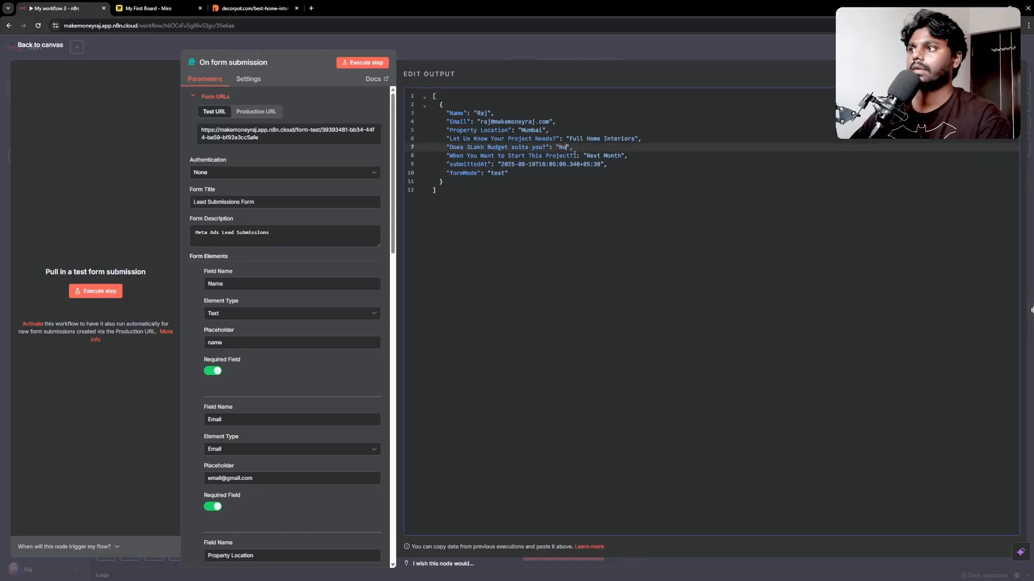
{"action": "left_click", "coordinate": [1005, 73]}
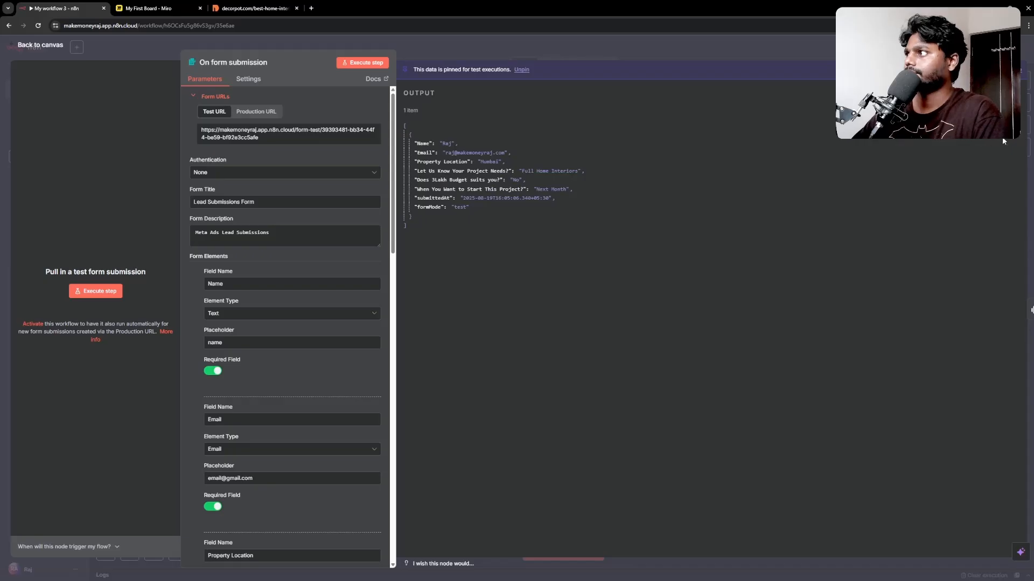
{"action": "left_click", "coordinate": [32, 46]}
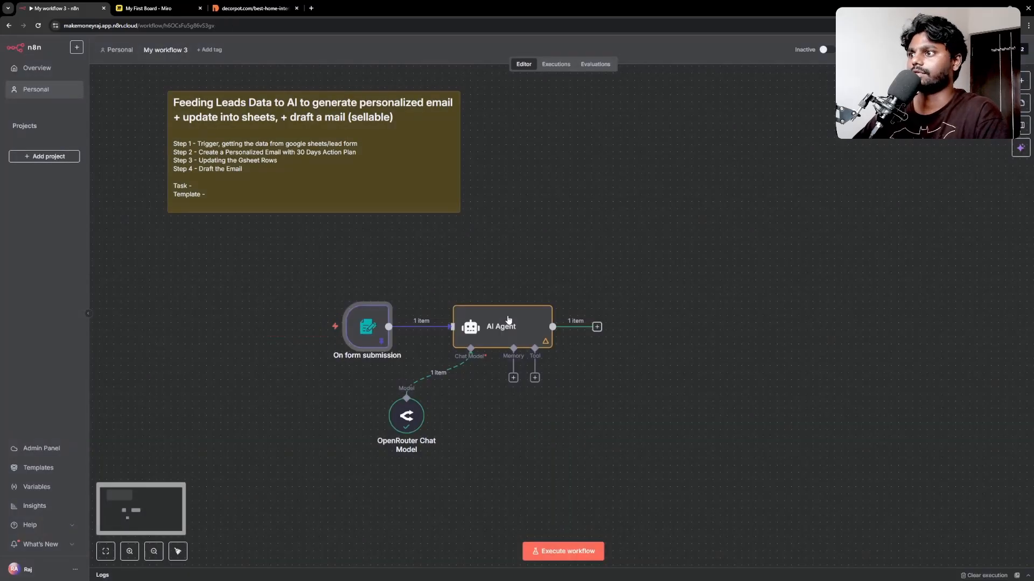
Step: Rerun the AI Agent and read its polite decline email citing the ₹3 lakh minimum budget
{"action": "double_click", "coordinate": [496, 311]}
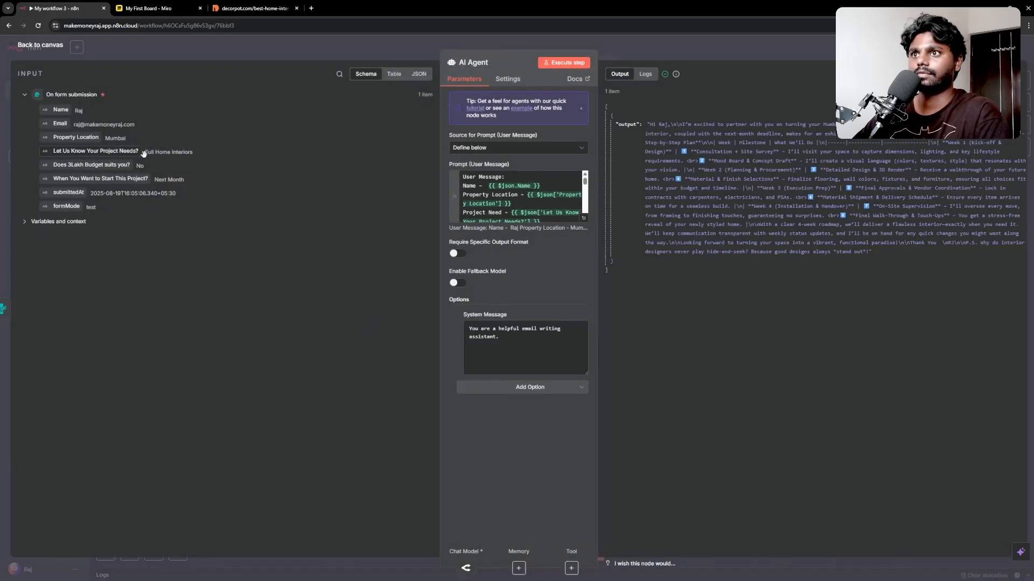
{"action": "left_click", "coordinate": [553, 63]}
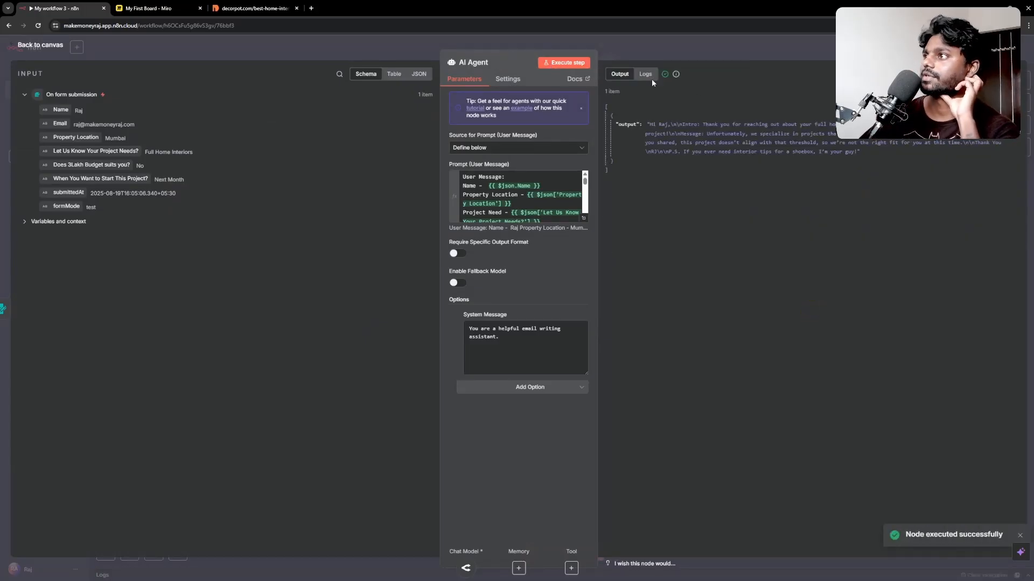
{"action": "left_click", "coordinate": [648, 75]}
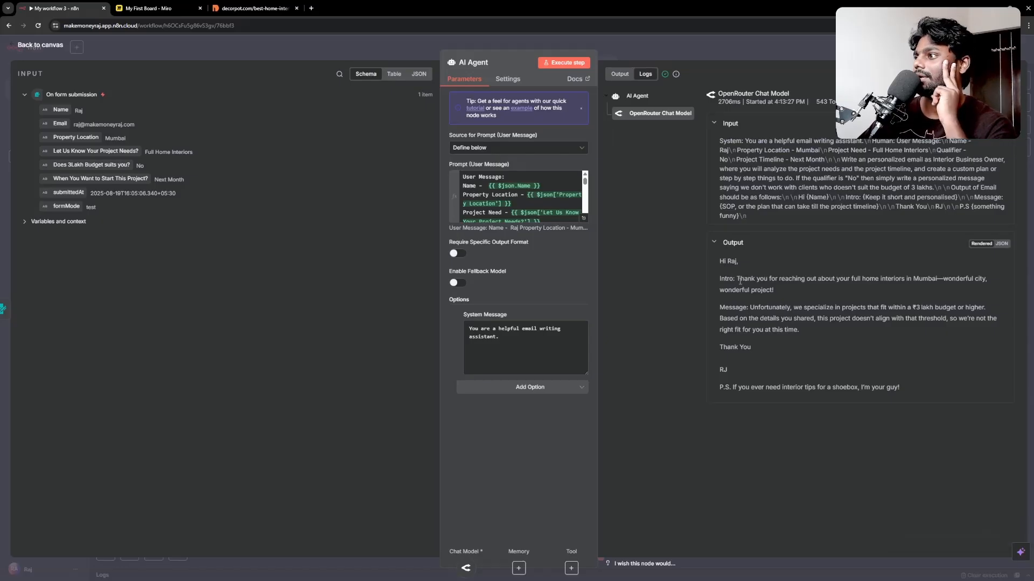
{"action": "left_click_drag", "start_coordinate": [740, 279], "coordinate": [768, 279]}
{"action": "left_click", "coordinate": [774, 282]}
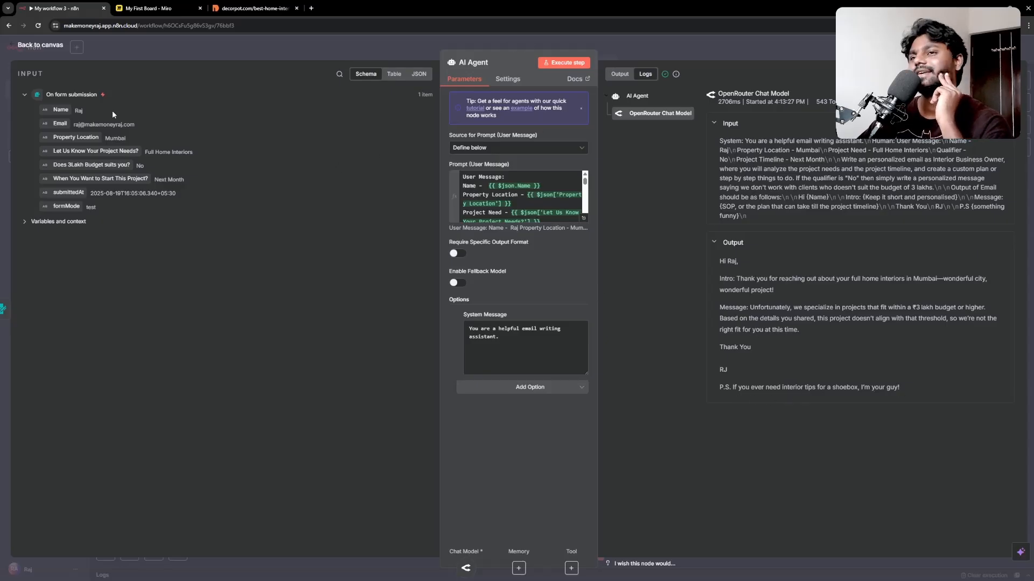
{"action": "key", "text": "Escape"}
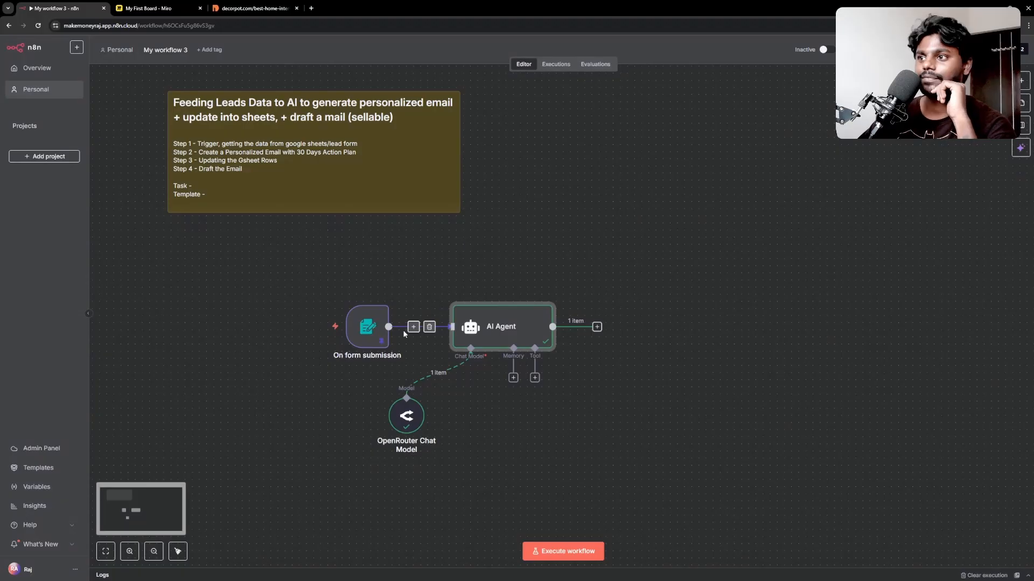
Step: Remove the No budget answer from the form trigger's pinned test data, reverting it to Yes
{"action": "key", "text": "Return"}
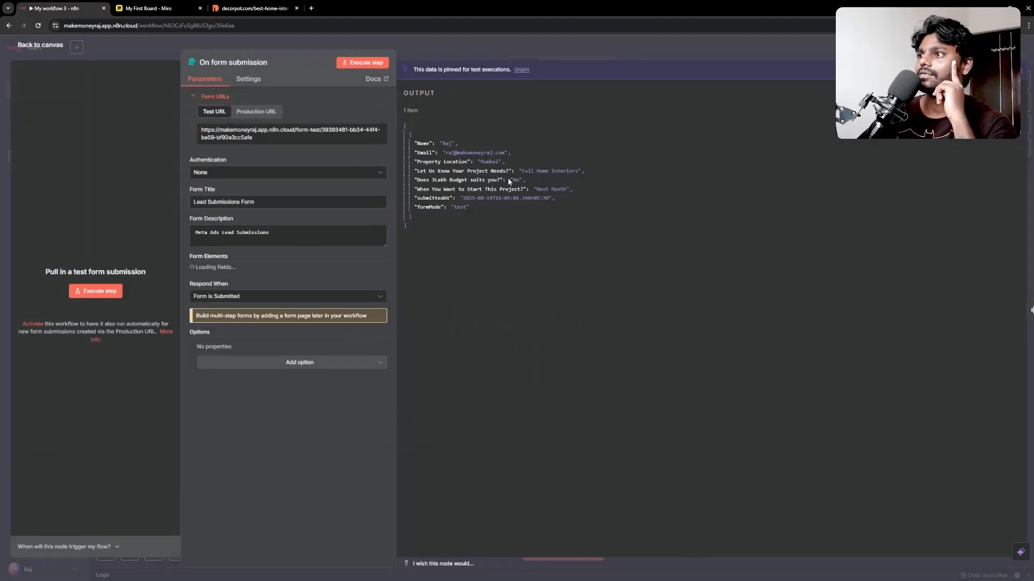
{"action": "left_click", "coordinate": [993, 93]}
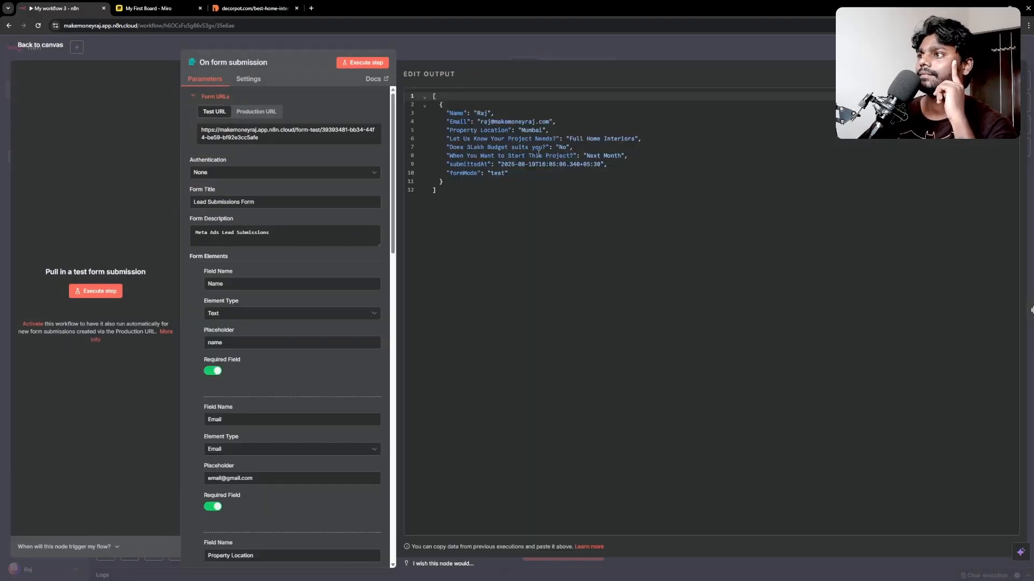
{"action": "double_click", "coordinate": [563, 148]}
{"action": "key", "text": "BackSpace"}
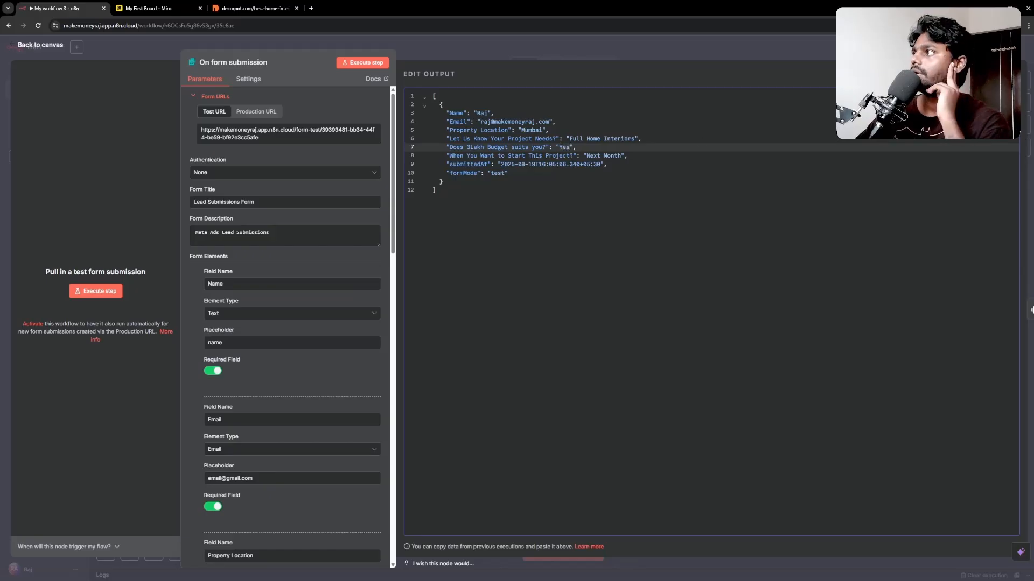
{"action": "left_click", "coordinate": [1002, 74]}
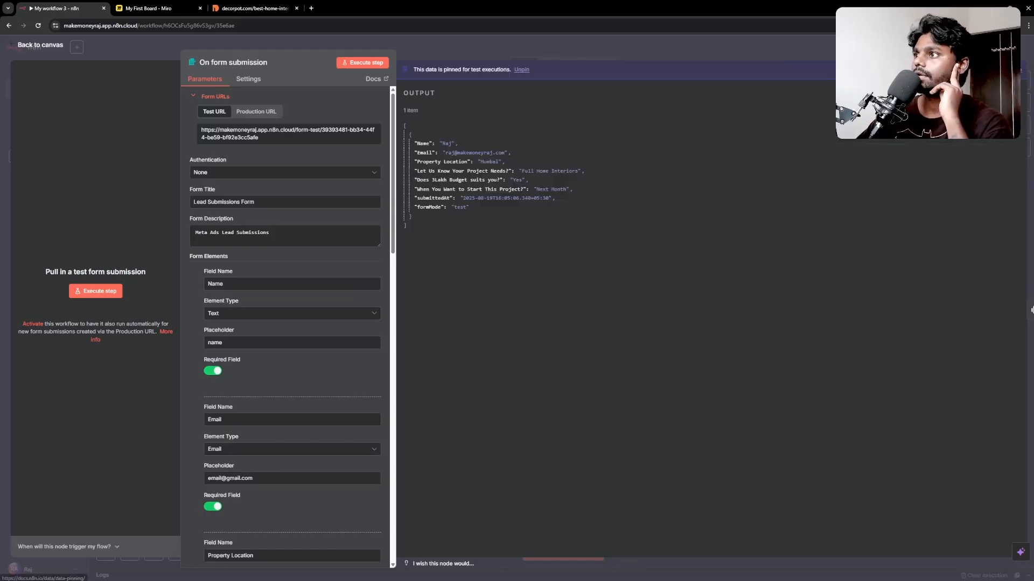
{"action": "left_click", "coordinate": [59, 54]}
Step: Rerun the AI Agent and review the four-week Mumbai home plan email in Logs
{"action": "double_click", "coordinate": [525, 338]}
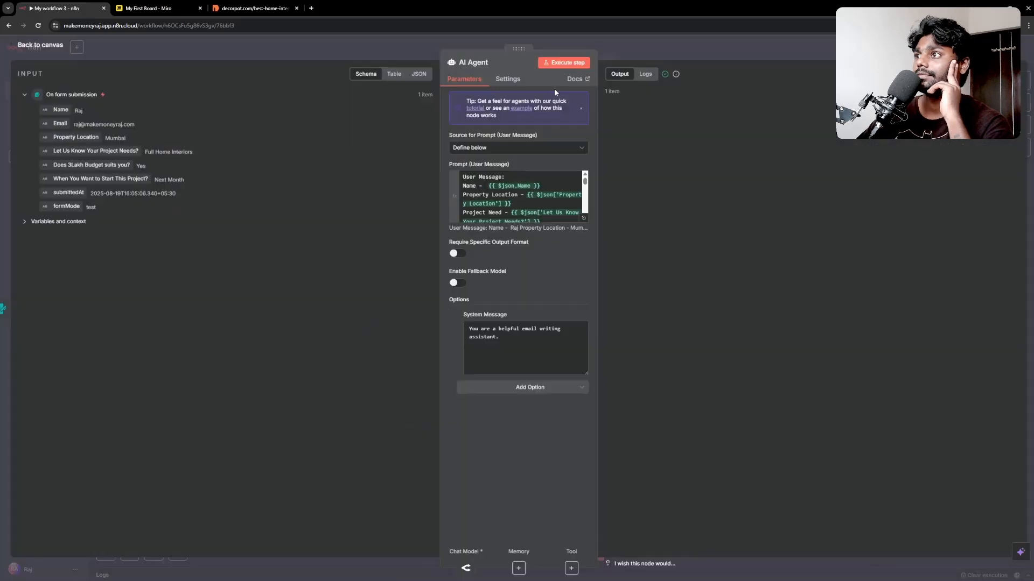
{"action": "left_click", "coordinate": [565, 63]}
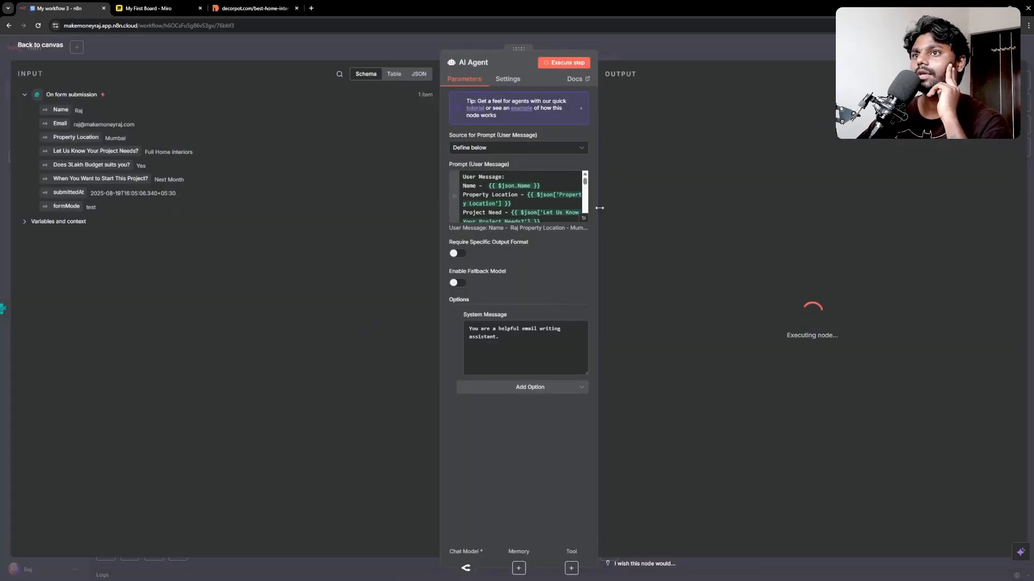
{"action": "left_click", "coordinate": [645, 73]}
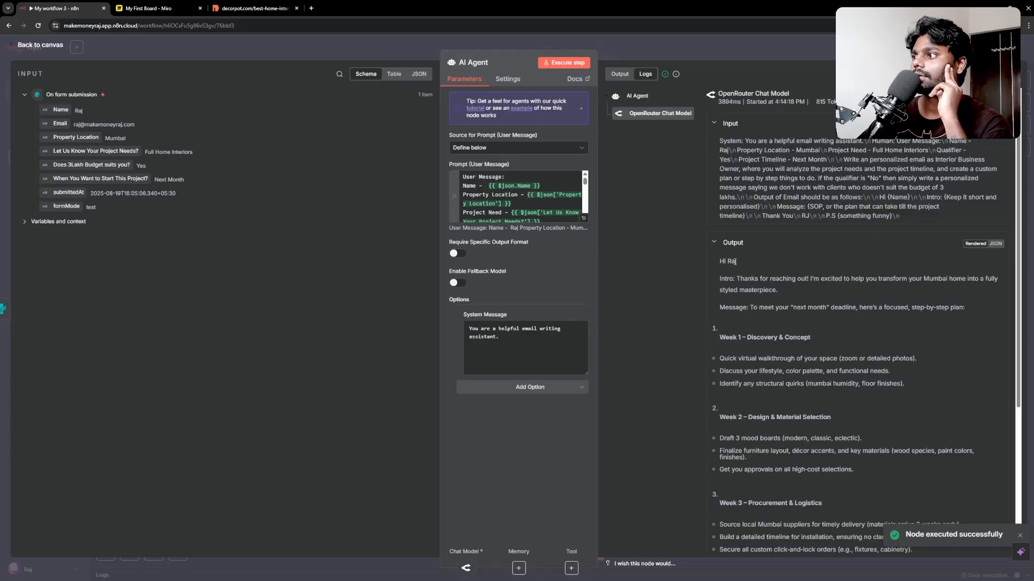
{"action": "scroll", "coordinate": [753, 319], "scroll_direction": "down", "scroll_amount": 4}
{"action": "scroll", "coordinate": [753, 319], "scroll_direction": "up", "scroll_amount": 4}
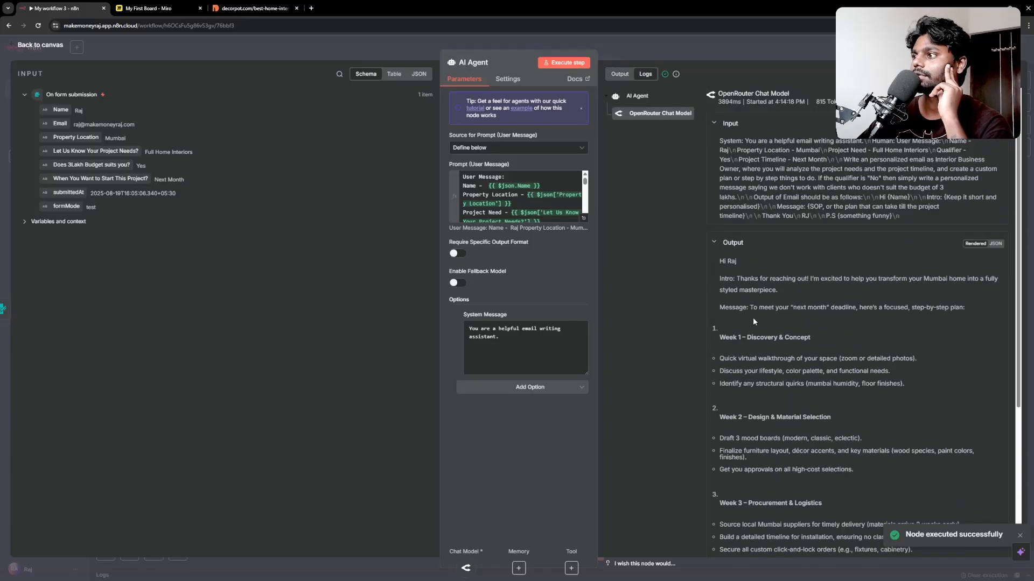
{"action": "scroll", "coordinate": [587, 218], "scroll_direction": "down", "scroll_amount": 5}
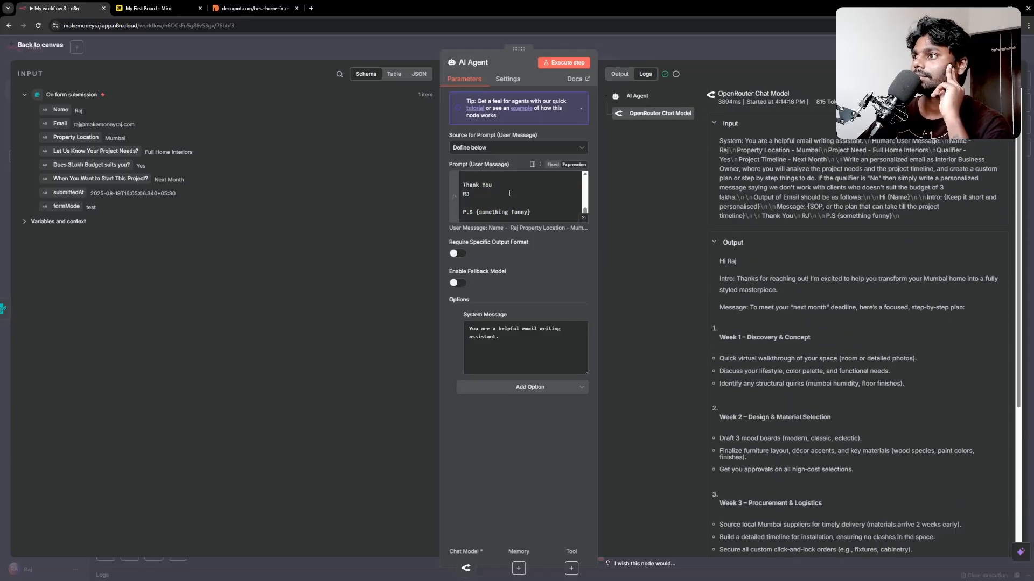
{"action": "left_click_drag", "start_coordinate": [735, 279], "coordinate": [718, 279]}
{"action": "left_click", "coordinate": [736, 279]}
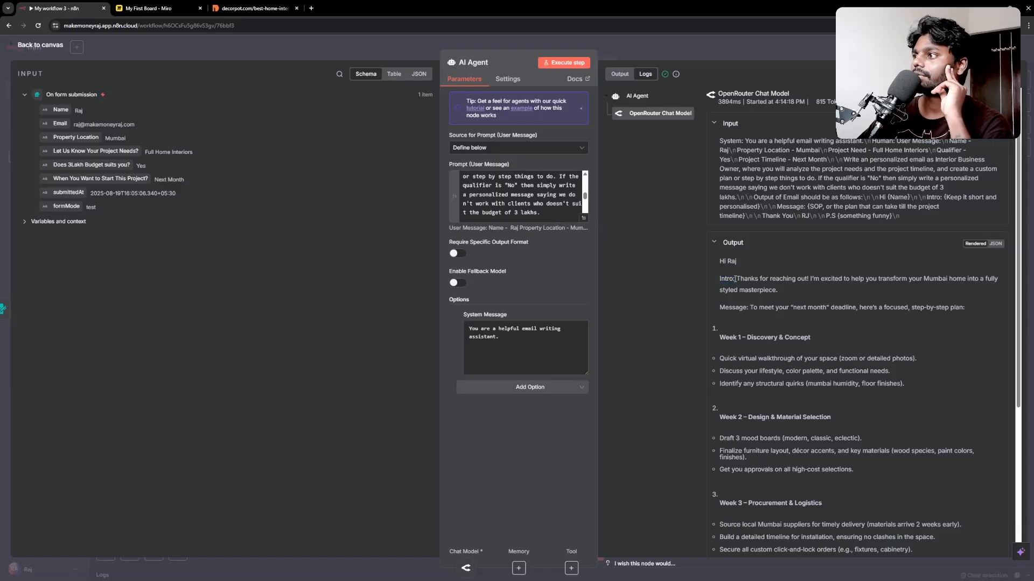
{"action": "scroll", "coordinate": [724, 340], "scroll_direction": "down", "scroll_amount": 4}
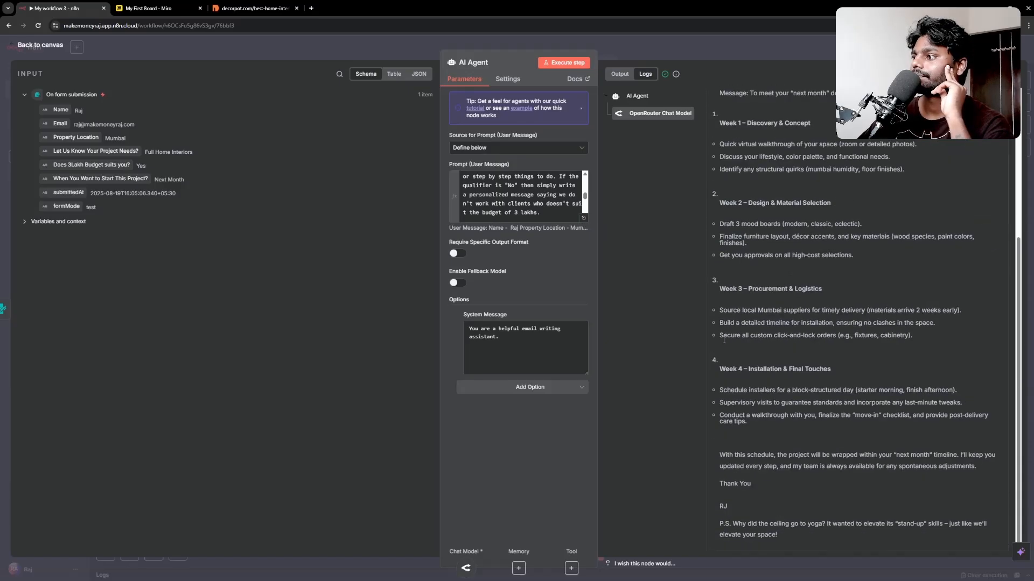
{"action": "scroll", "coordinate": [723, 338], "scroll_direction": "up", "scroll_amount": 3}
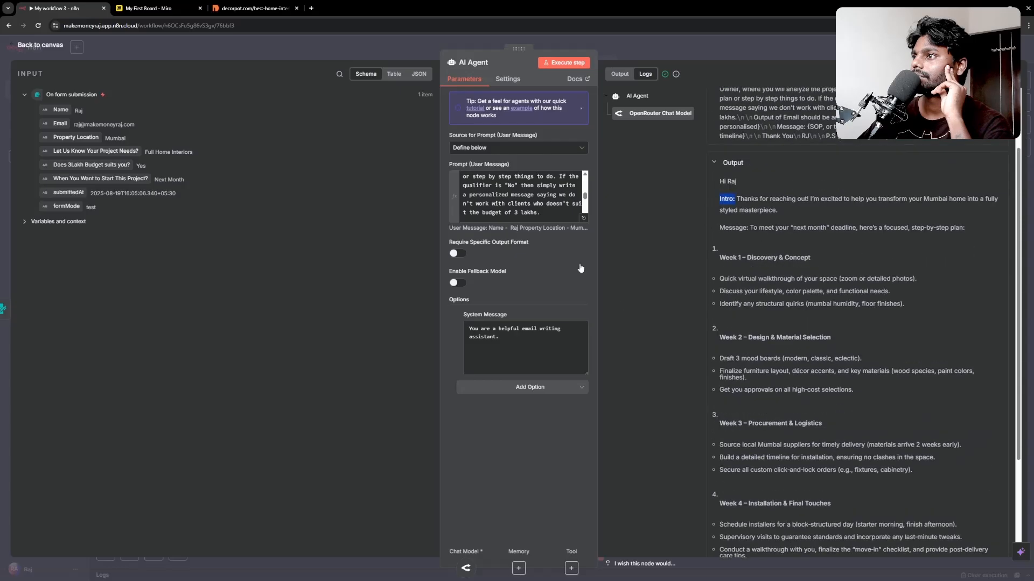
Step: Delete the 'Intro:' and 'Message:' labels from the AI Agent prompt's email format
{"action": "left_click", "coordinate": [532, 165]}
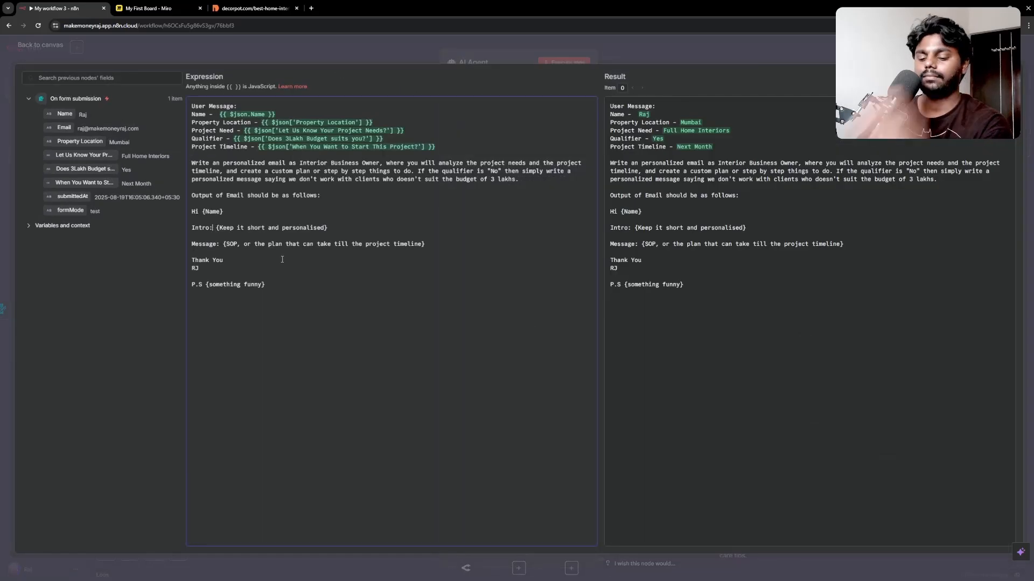
{"action": "key", "text": "BackSpace"}
{"action": "key", "text": "BackSpace"}
{"action": "key", "text": "BackSpace"}
{"action": "key", "text": "BackSpace"}
{"action": "key", "text": "BackSpace"}
{"action": "key", "text": "BackSpace"}
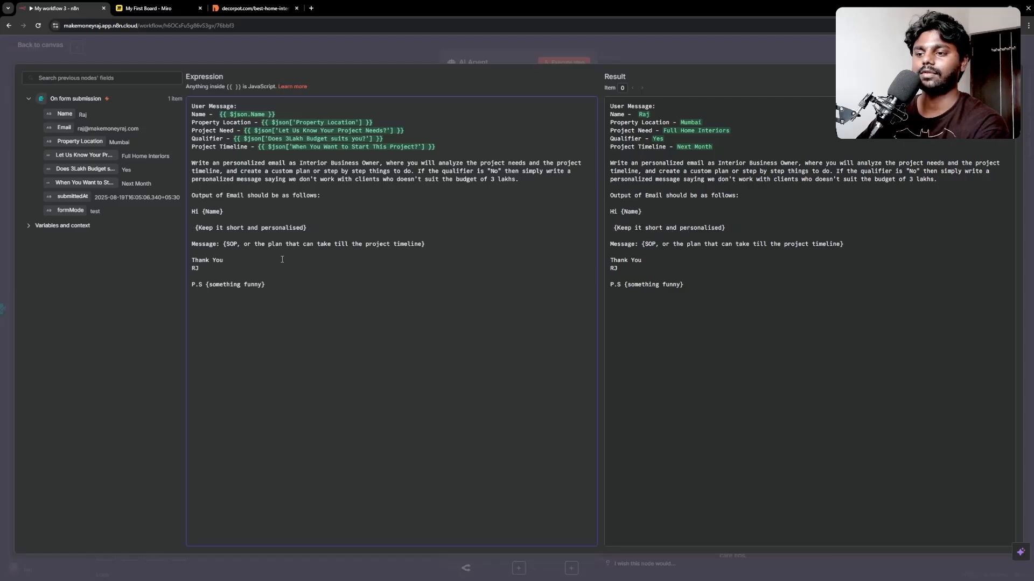
{"action": "key", "text": "BackSpace"}
{"action": "key", "text": "Delete"}
{"action": "key", "text": "Delete"}
{"action": "key", "text": "Delete"}
{"action": "key", "text": "Delete"}
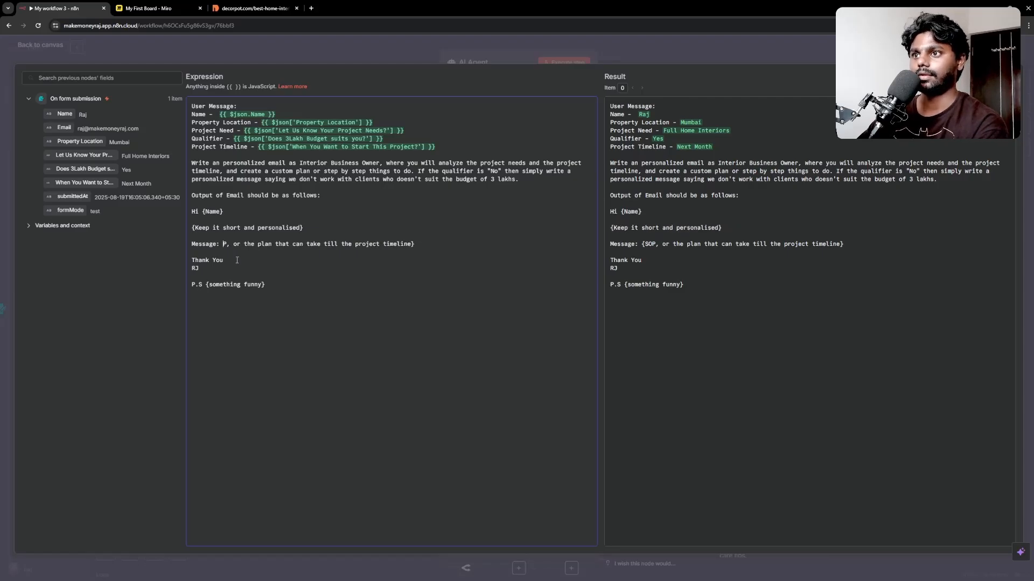
{"action": "key", "text": "ctrl+z"}
{"action": "key", "text": "ctrl+z"}
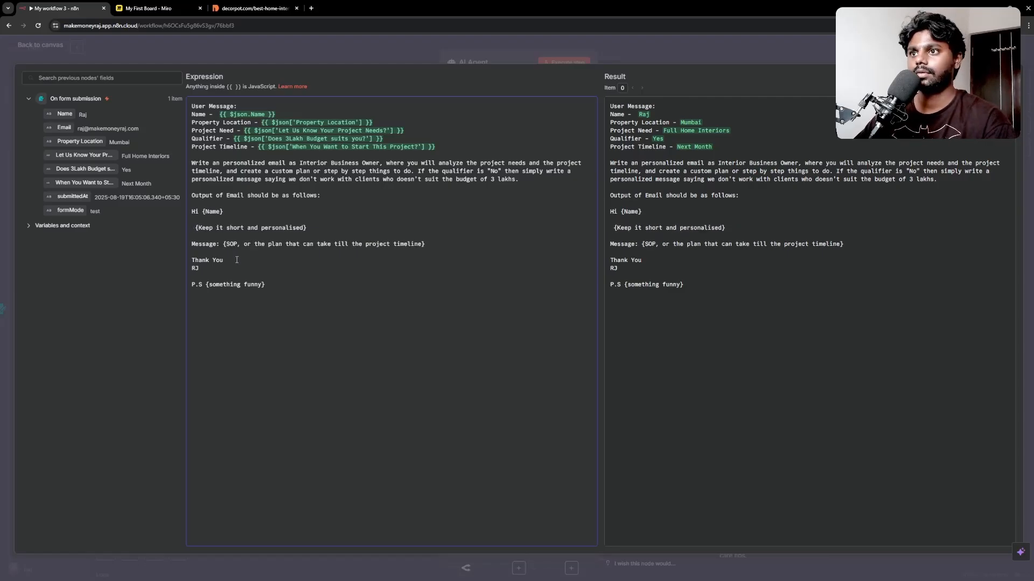
{"action": "key", "text": "ctrl+shift+z"}
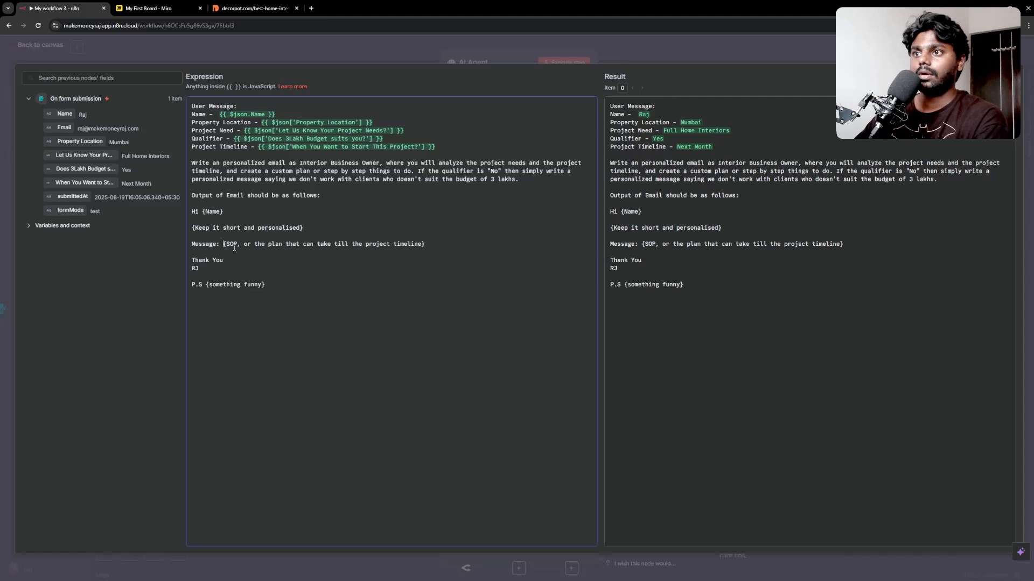
{"action": "key", "text": "BackSpace"}
{"action": "key", "text": "BackSpace"}
{"action": "key", "text": "BackSpace"}
{"action": "key", "text": "BackSpace"}
{"action": "key", "text": "BackSpace"}
{"action": "key", "text": "BackSpace"}
{"action": "key", "text": "BackSpace"}
{"action": "key", "text": "BackSpace"}
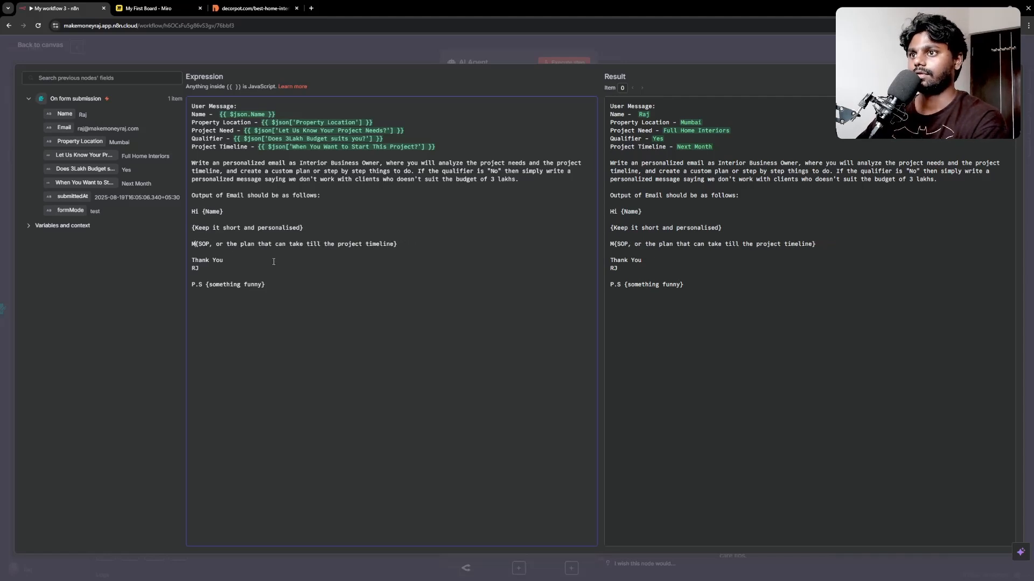
{"action": "key", "text": "BackSpace"}
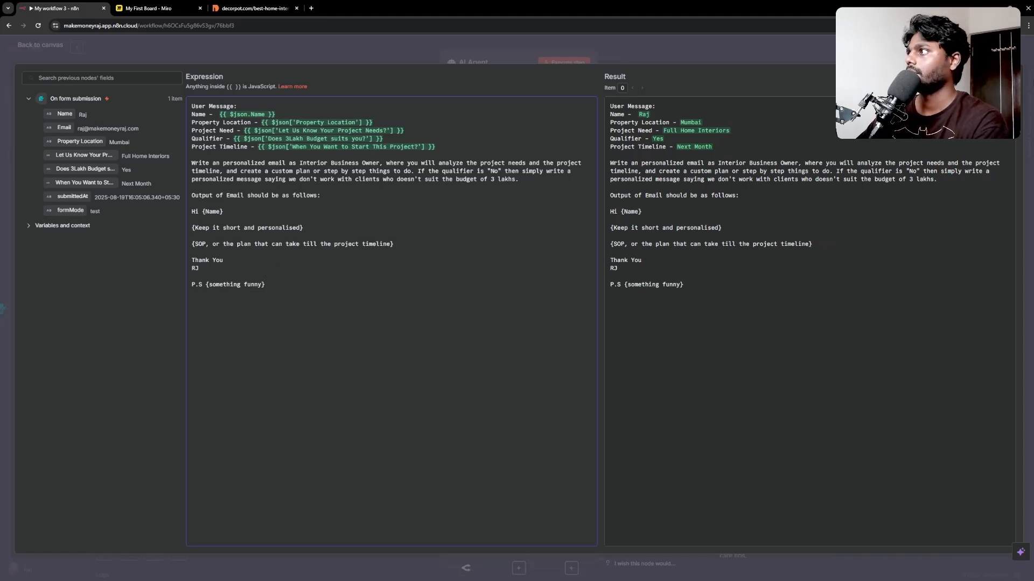
{"action": "key", "text": "Escape"}
Step: Rerun the AI Agent, review the email with its weekly plan table, and keep the output pinned
{"action": "left_click", "coordinate": [564, 62]}
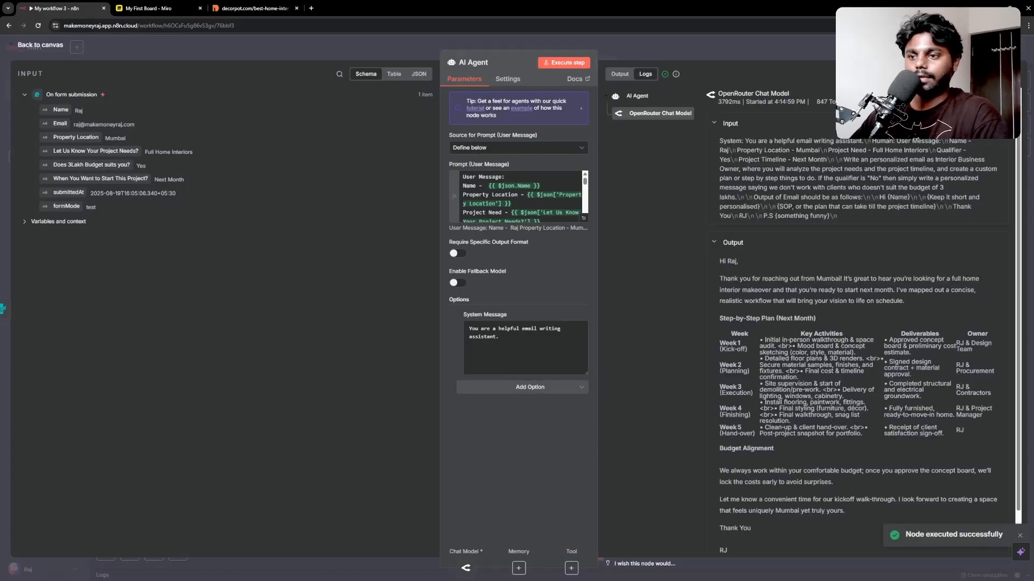
{"action": "mouse_move", "coordinate": [768, 321]}
{"action": "left_click_drag", "start_coordinate": [750, 291], "coordinate": [861, 366]}
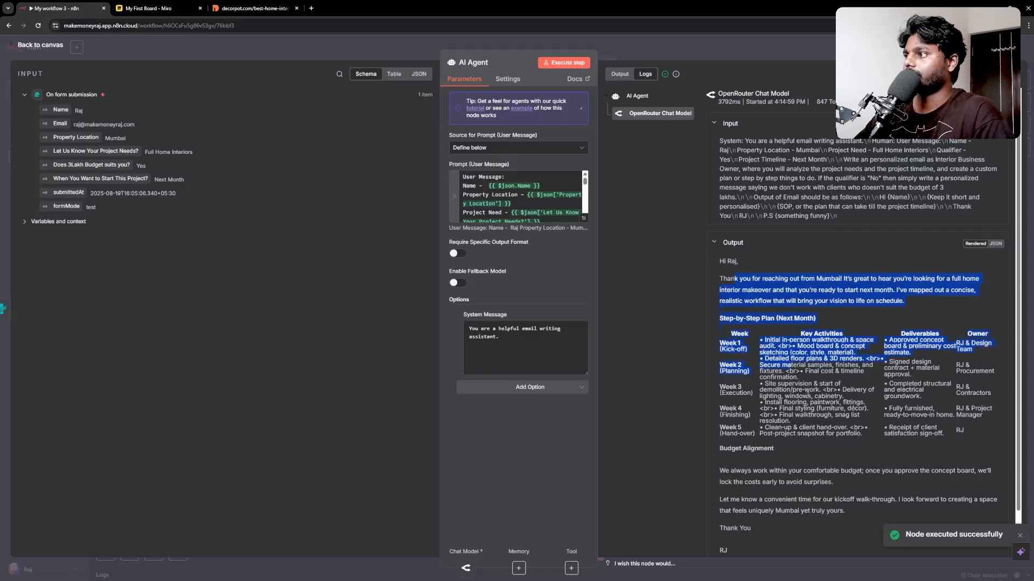
{"action": "left_click", "coordinate": [784, 292]}
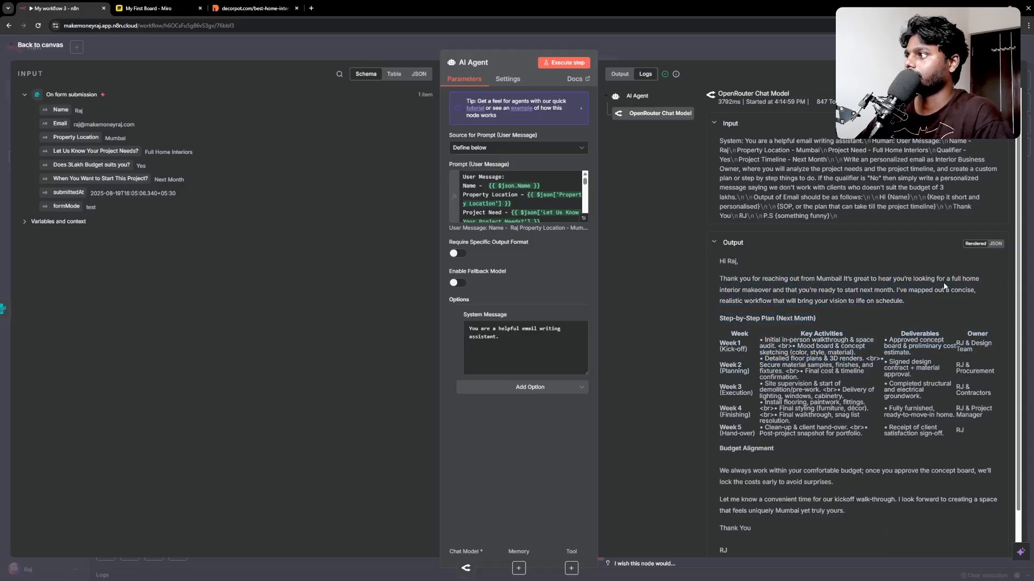
{"action": "scroll", "coordinate": [747, 334], "scroll_direction": "down", "scroll_amount": 1}
{"action": "scroll", "coordinate": [747, 334], "scroll_direction": "up", "scroll_amount": 1}
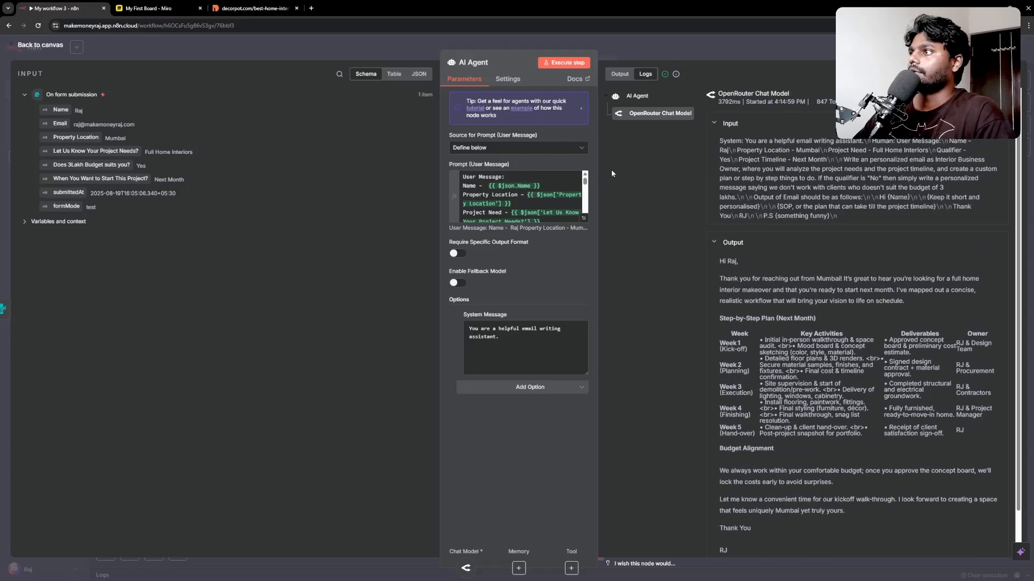
{"action": "left_click", "coordinate": [34, 48]}
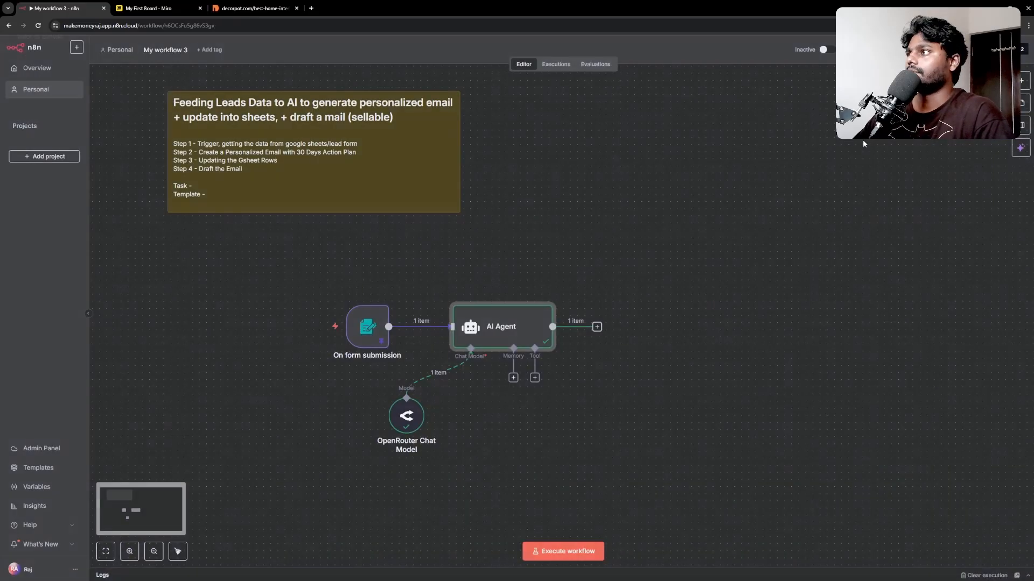
{"action": "double_click", "coordinate": [501, 331]}
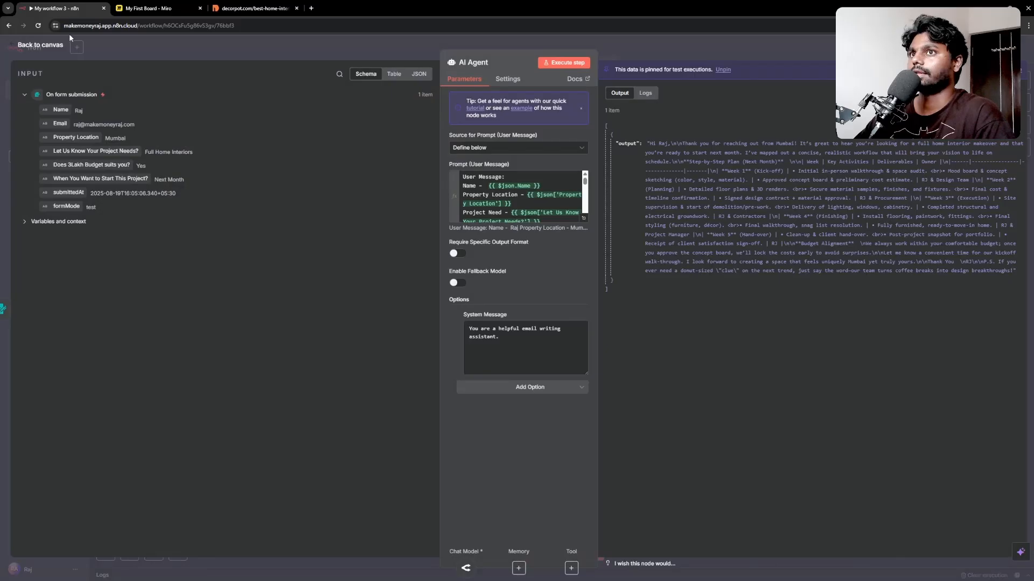
{"action": "left_click", "coordinate": [47, 46]}
{"action": "left_click", "coordinate": [597, 327]}
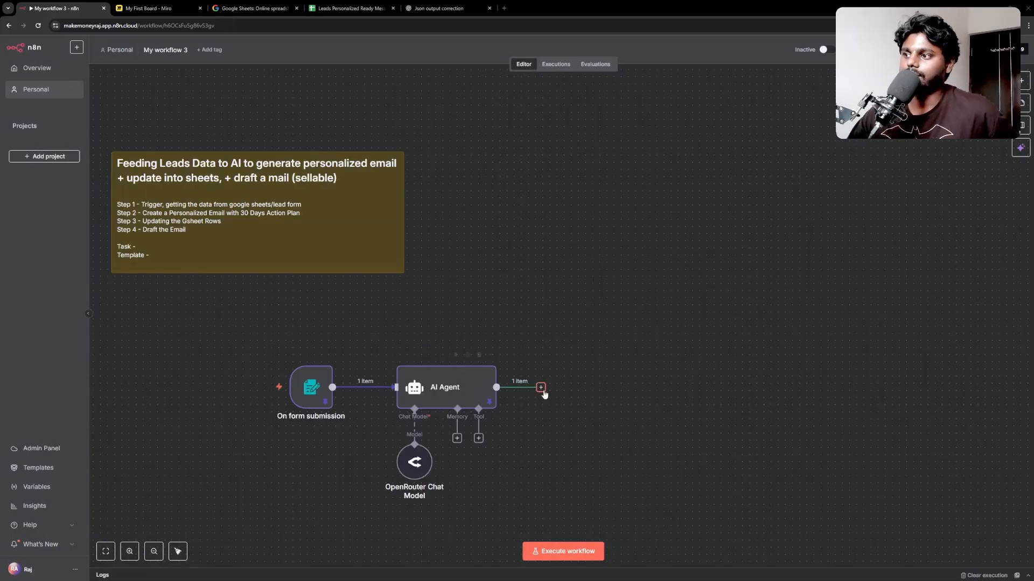
{"action": "left_click", "coordinate": [350, 8]}
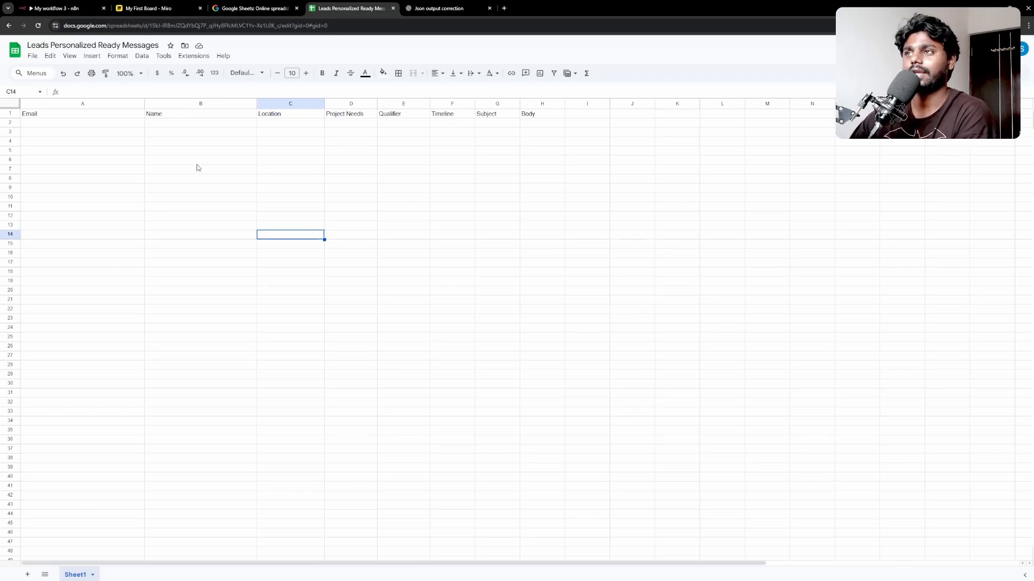
{"action": "left_click", "coordinate": [11, 56]}
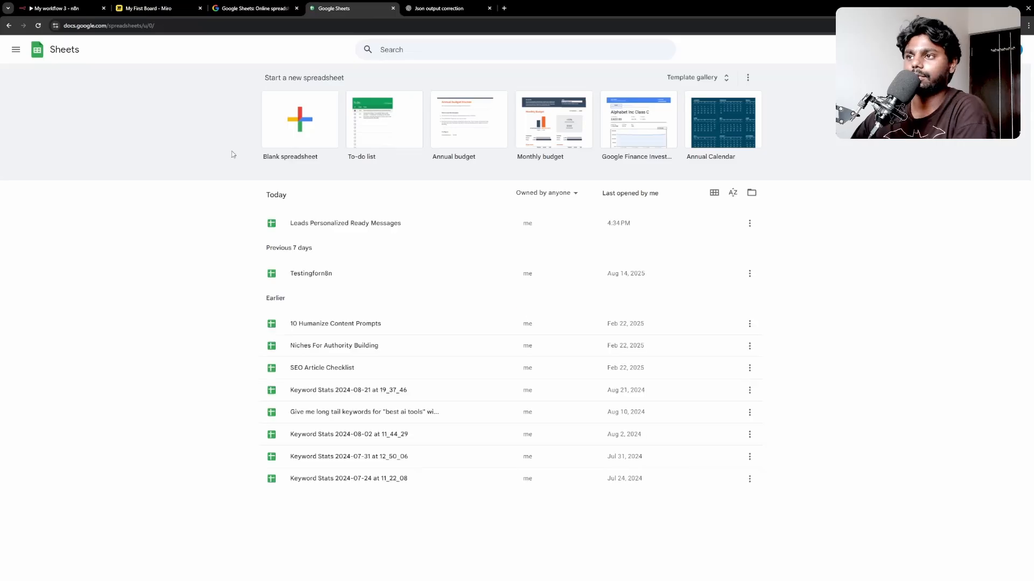
{"action": "left_click", "coordinate": [333, 225]}
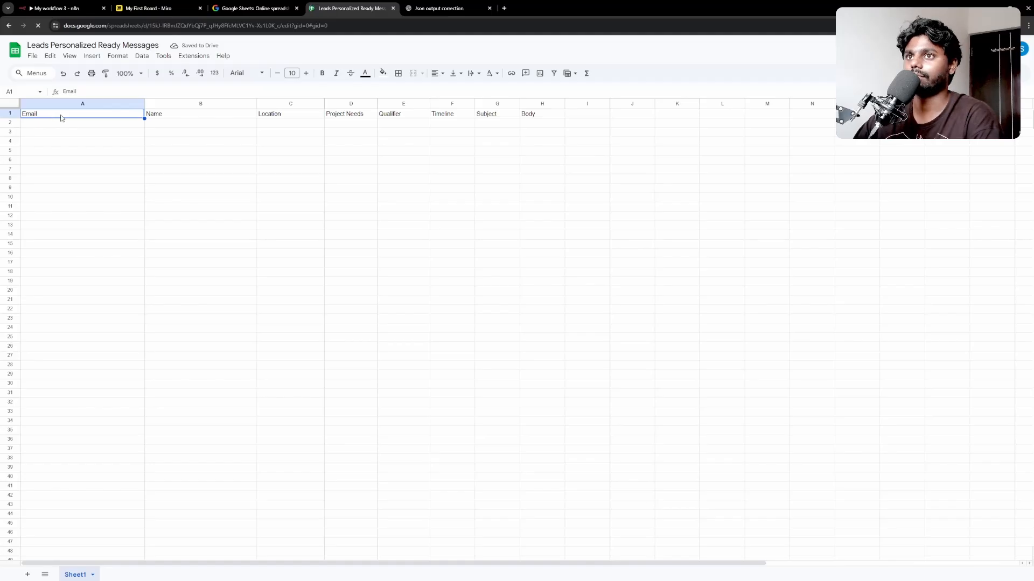
{"action": "key", "text": "Right"}
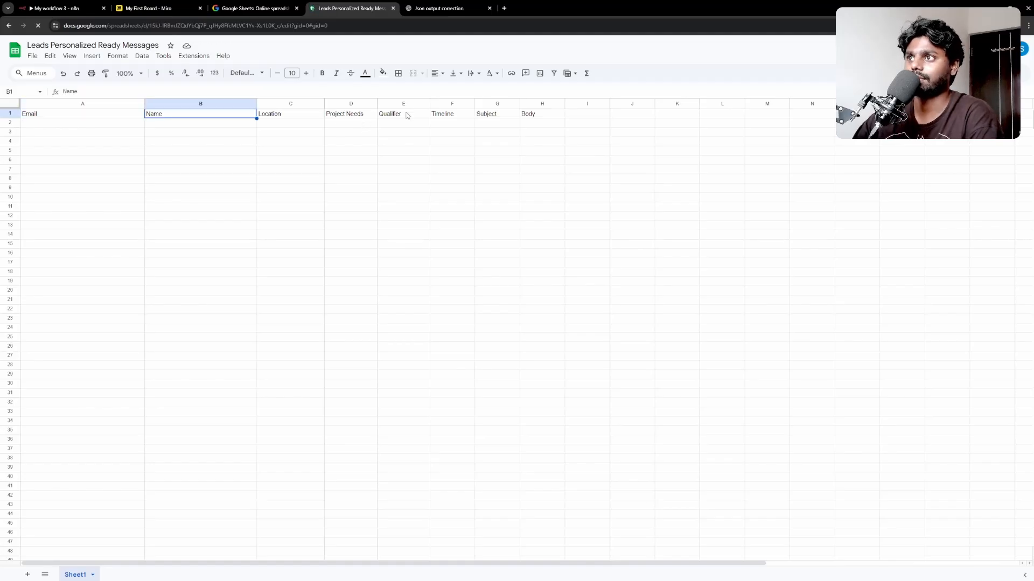
{"action": "left_click", "coordinate": [75, 125]}
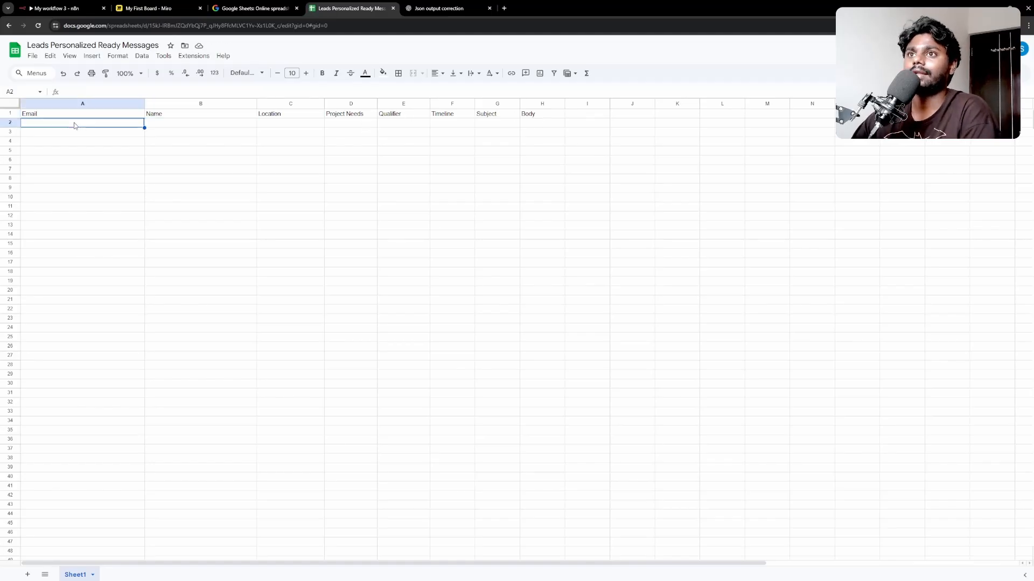
{"action": "left_click", "coordinate": [87, 160]}
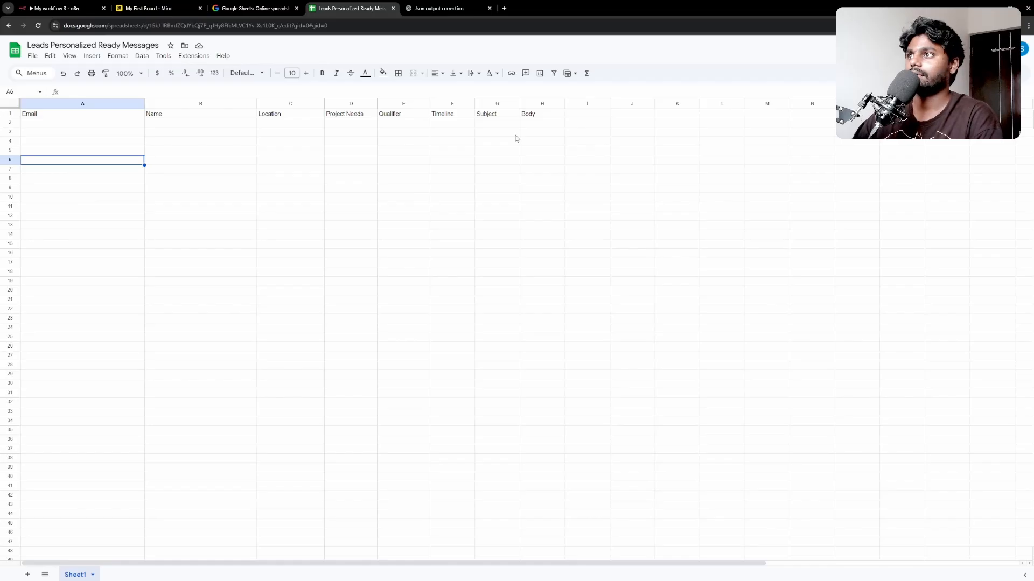
{"action": "left_click", "coordinate": [498, 114]}
{"action": "left_click", "coordinate": [557, 116]}
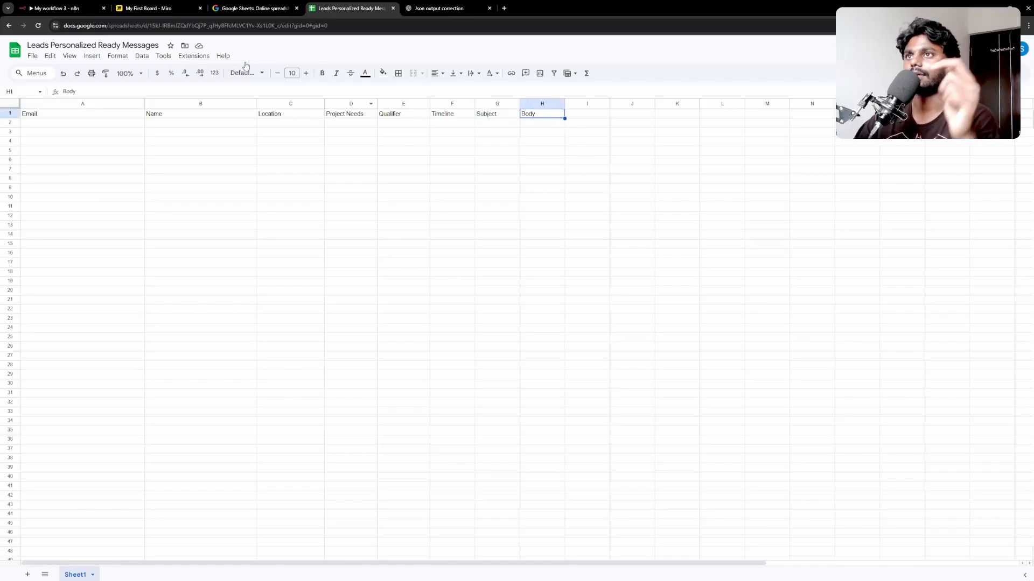
{"action": "left_click", "coordinate": [65, 8]}
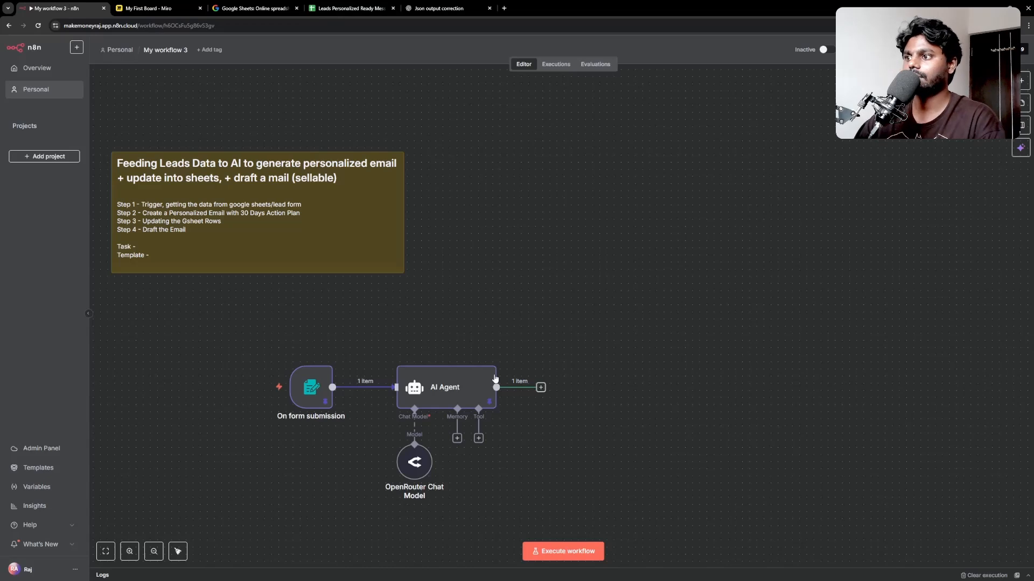
Step: Add a Google Sheets 'Append row in sheet' node after the AI Agent
{"action": "left_click", "coordinate": [541, 388]}
{"action": "type", "text": "sh"}
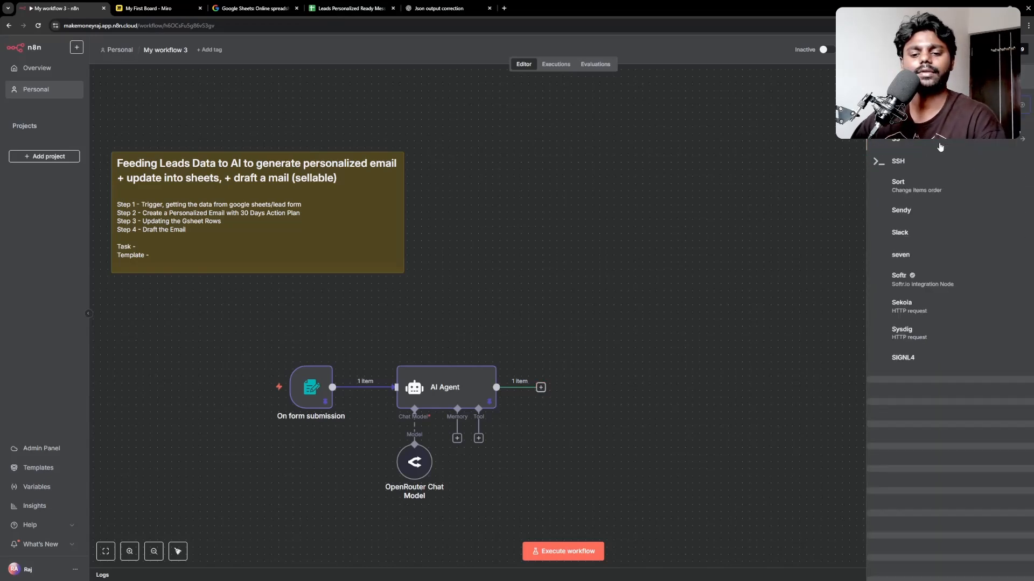
{"action": "type", "text": "e"}
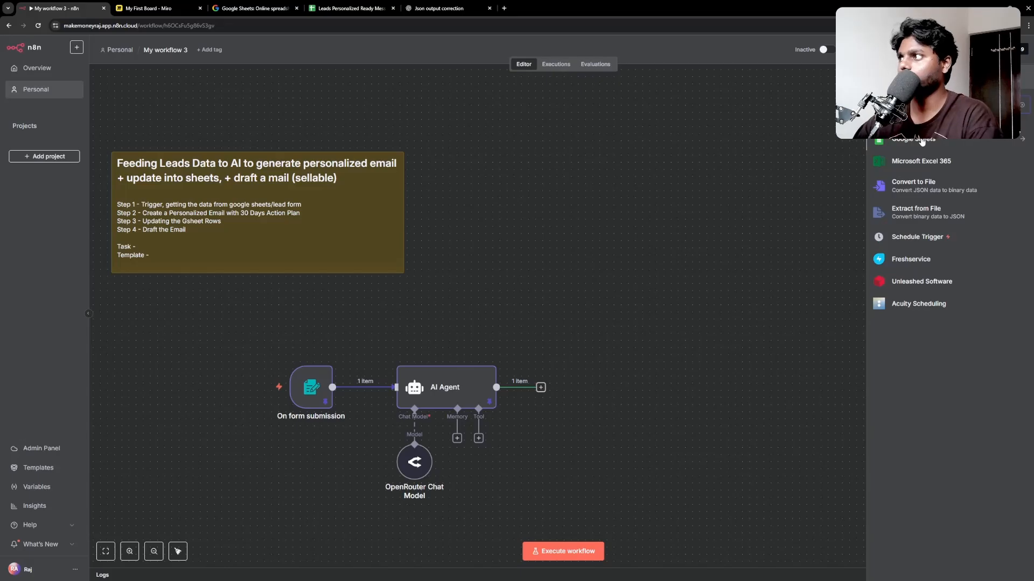
{"action": "left_click", "coordinate": [921, 140]}
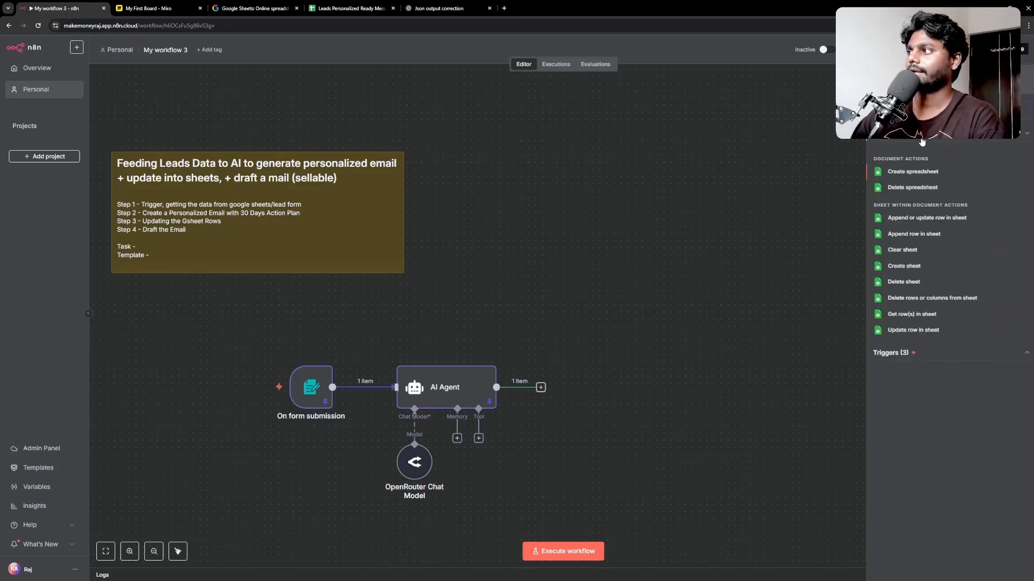
{"action": "left_click", "coordinate": [910, 234]}
{"action": "left_click", "coordinate": [481, 107]}
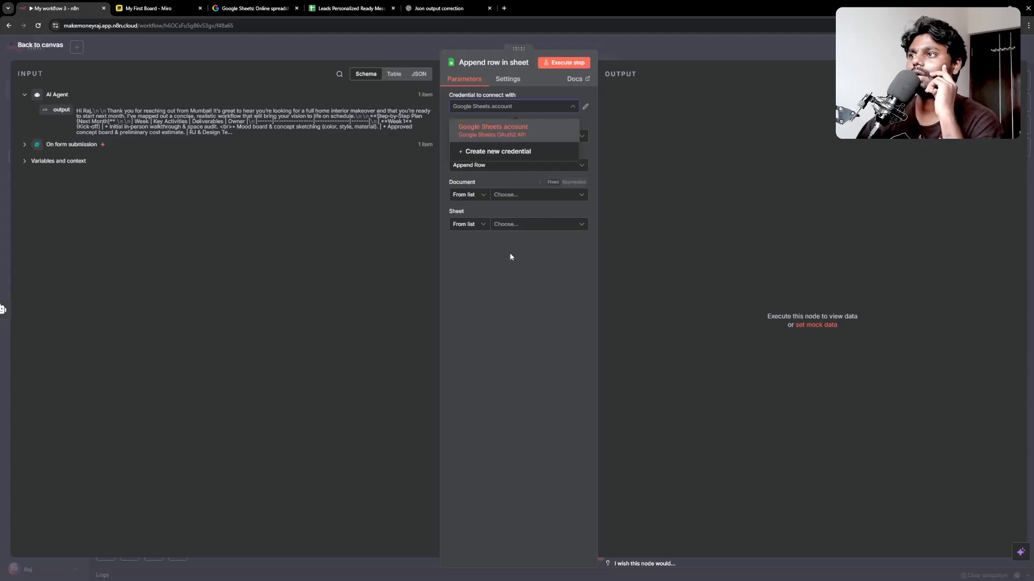
Step: Use the existing Google Sheets credential and append to Sheet1 of 'Leads Personalized Ready Messages'
{"action": "left_click", "coordinate": [492, 129]}
{"action": "left_click", "coordinate": [485, 138]}
{"action": "left_click", "coordinate": [484, 178]}
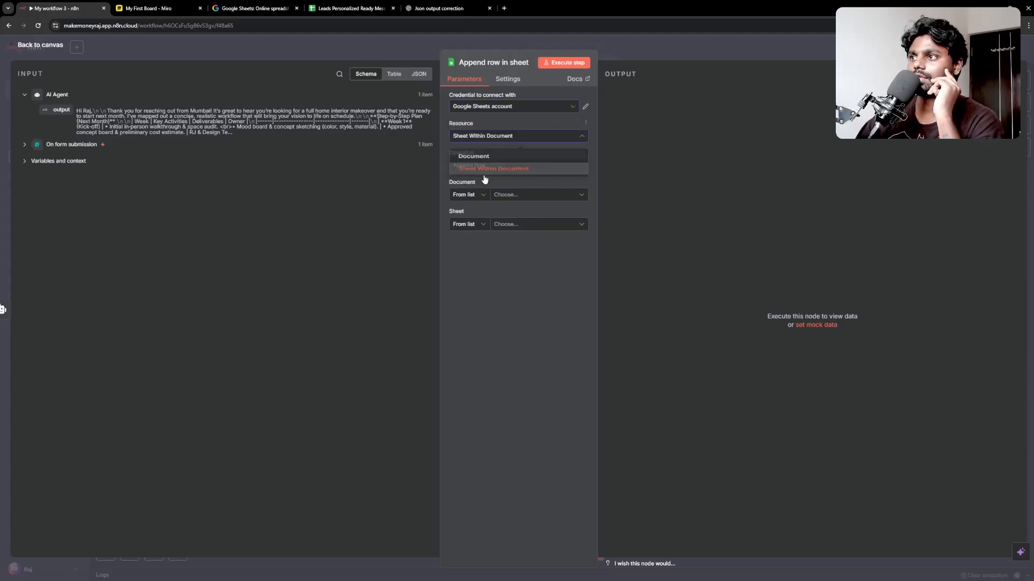
{"action": "left_click", "coordinate": [489, 166]}
{"action": "left_click", "coordinate": [503, 203]}
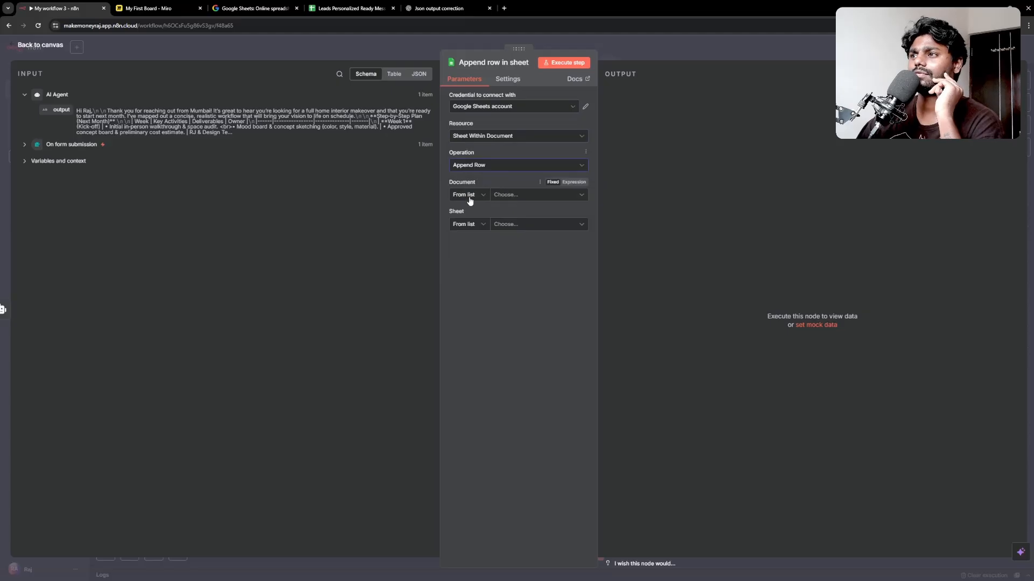
{"action": "left_click", "coordinate": [505, 197]}
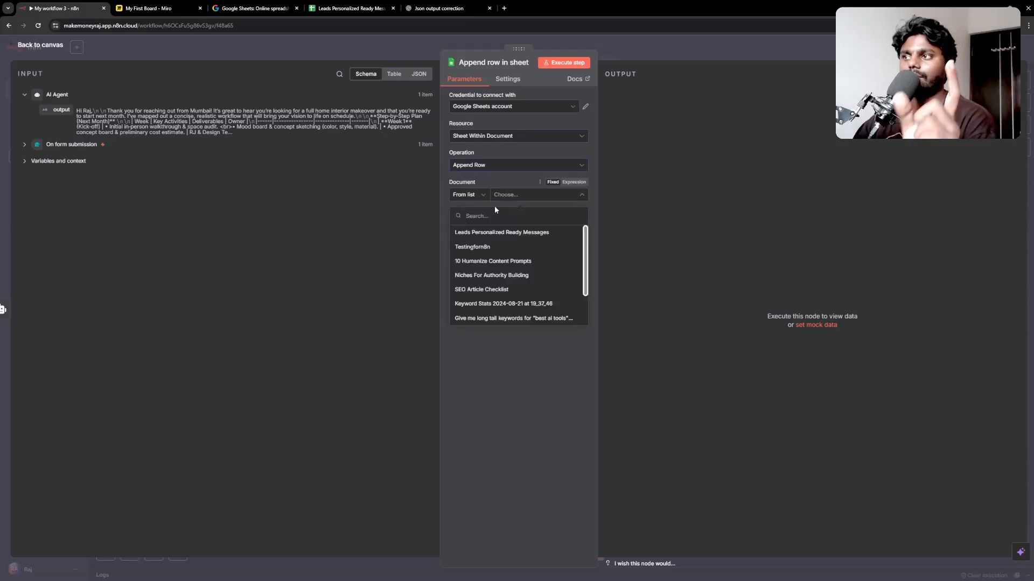
{"action": "left_click", "coordinate": [515, 234]}
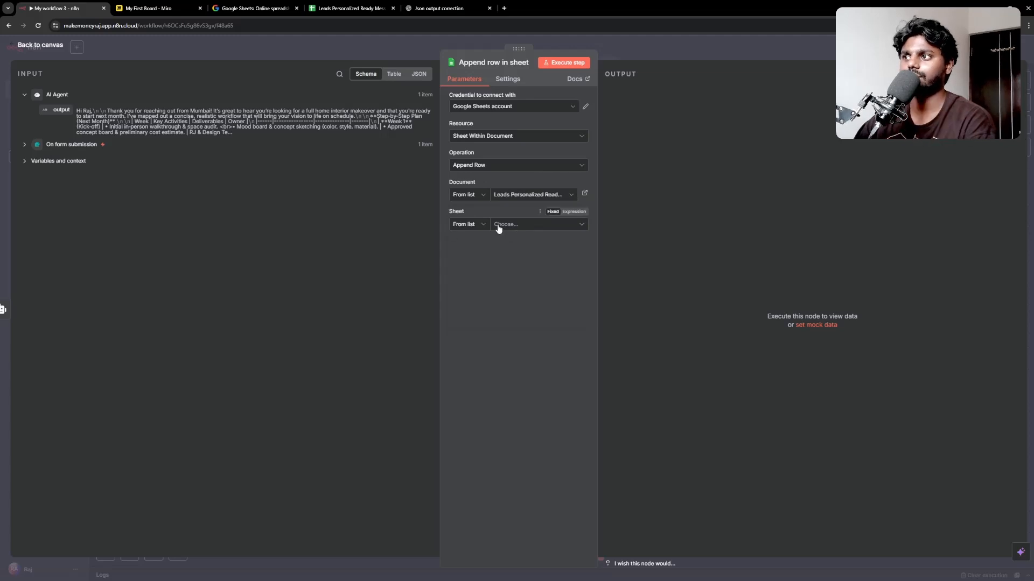
{"action": "left_click", "coordinate": [498, 226]}
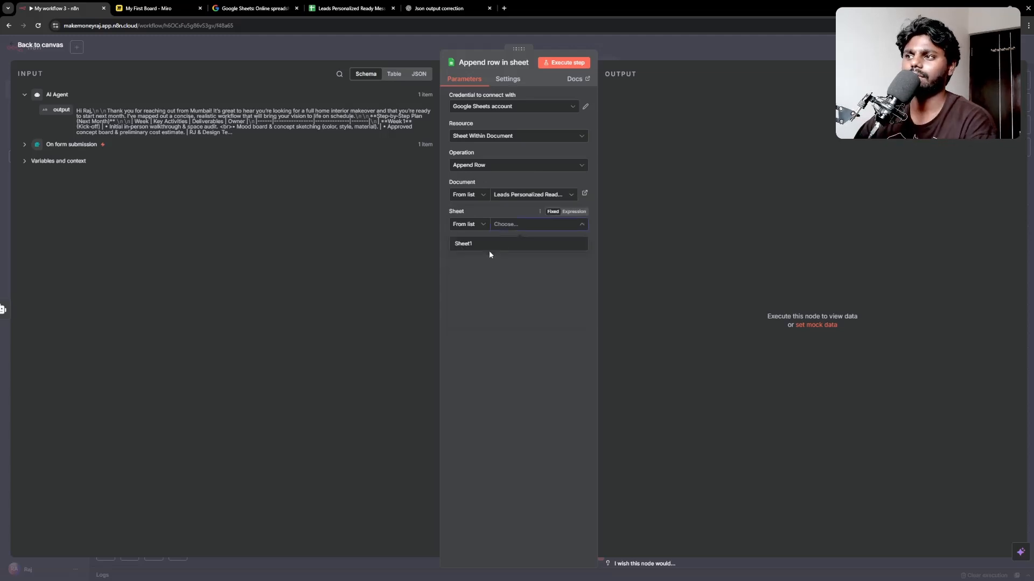
{"action": "left_click", "coordinate": [489, 250]}
Step: Check the Sheet1 tab in the spreadsheet and close the Json output correction browser tab
{"action": "double_click", "coordinate": [614, 3]}
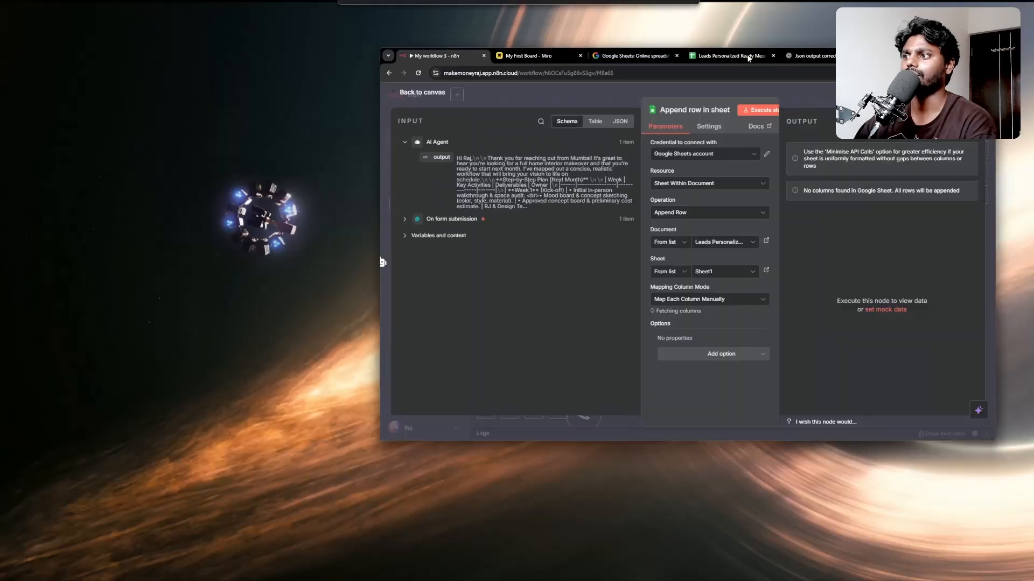
{"action": "left_click", "coordinate": [656, 59]}
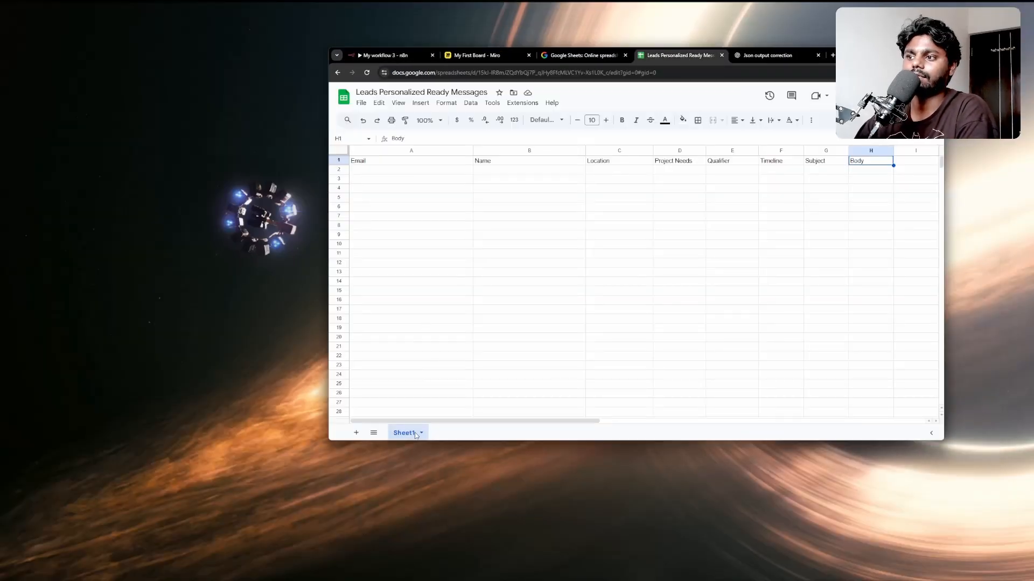
{"action": "left_click", "coordinate": [418, 436]}
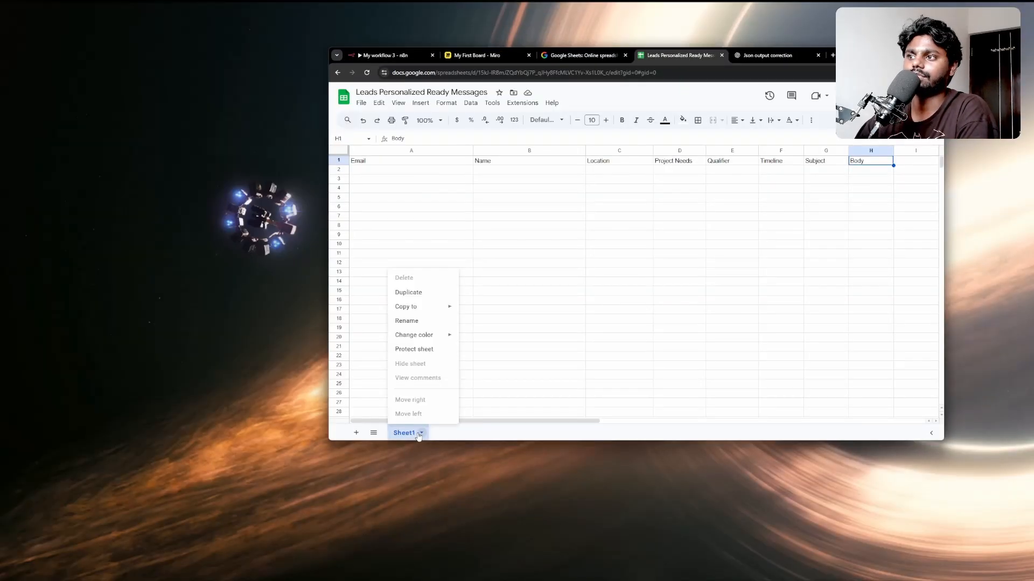
{"action": "left_click", "coordinate": [495, 434]}
{"action": "left_click", "coordinate": [384, 55]}
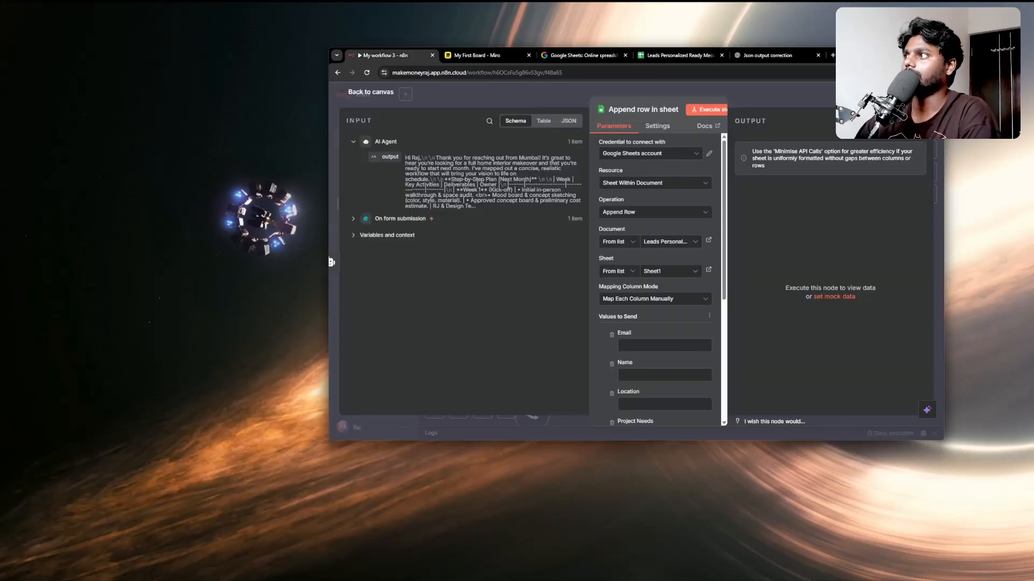
{"action": "left_click", "coordinate": [818, 55]}
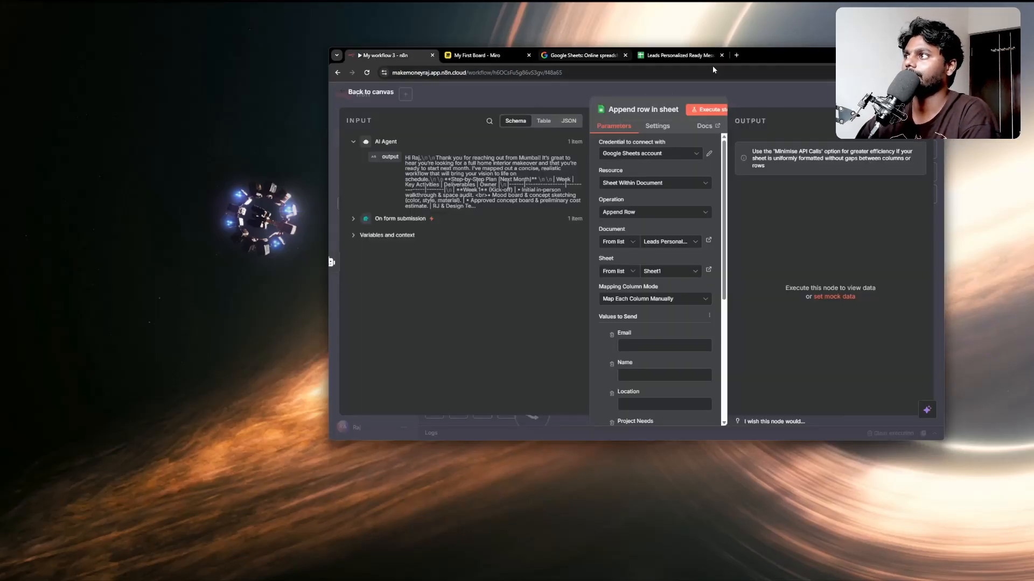
{"action": "double_click", "coordinate": [764, 61]}
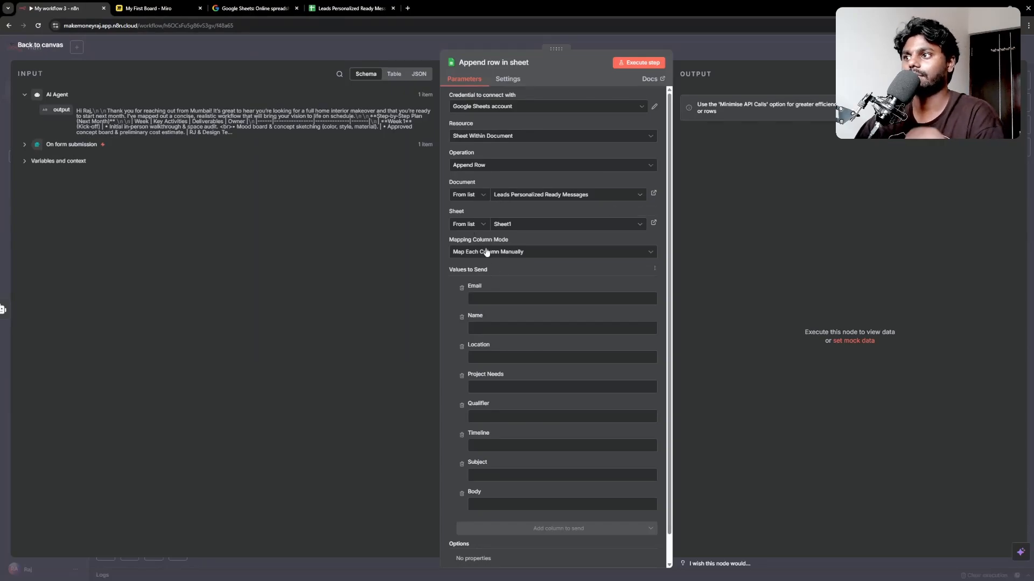
Step: Map the form's Name, Email, Property Location, project needs, budget and start-date answers into their columns
{"action": "left_click", "coordinate": [25, 144]}
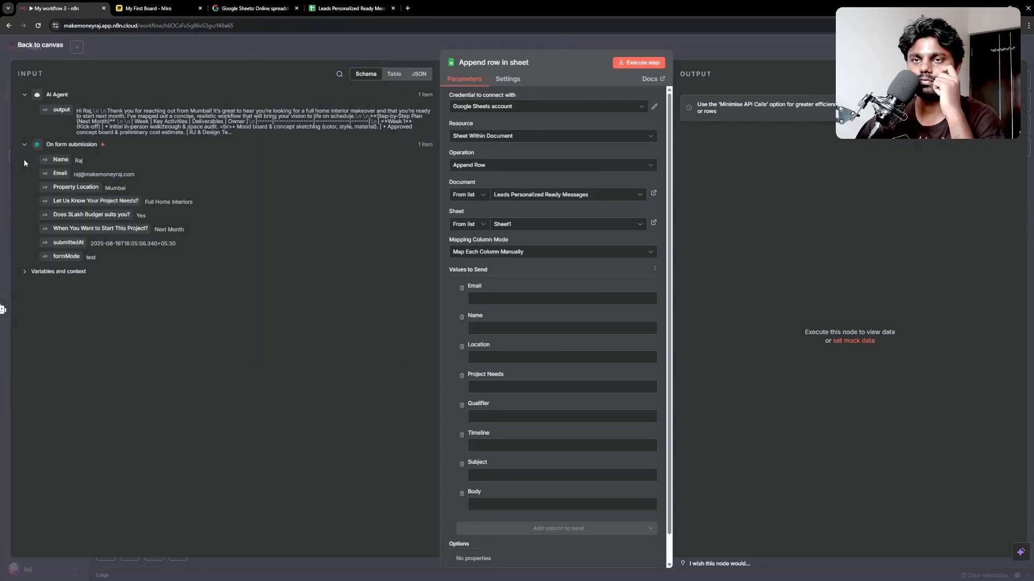
{"action": "left_click_drag", "start_coordinate": [61, 159], "coordinate": [491, 327]}
{"action": "left_click_drag", "start_coordinate": [60, 173], "coordinate": [517, 299]}
{"action": "left_click_drag", "start_coordinate": [76, 187], "coordinate": [495, 374]}
{"action": "left_click_drag", "start_coordinate": [63, 188], "coordinate": [498, 377]}
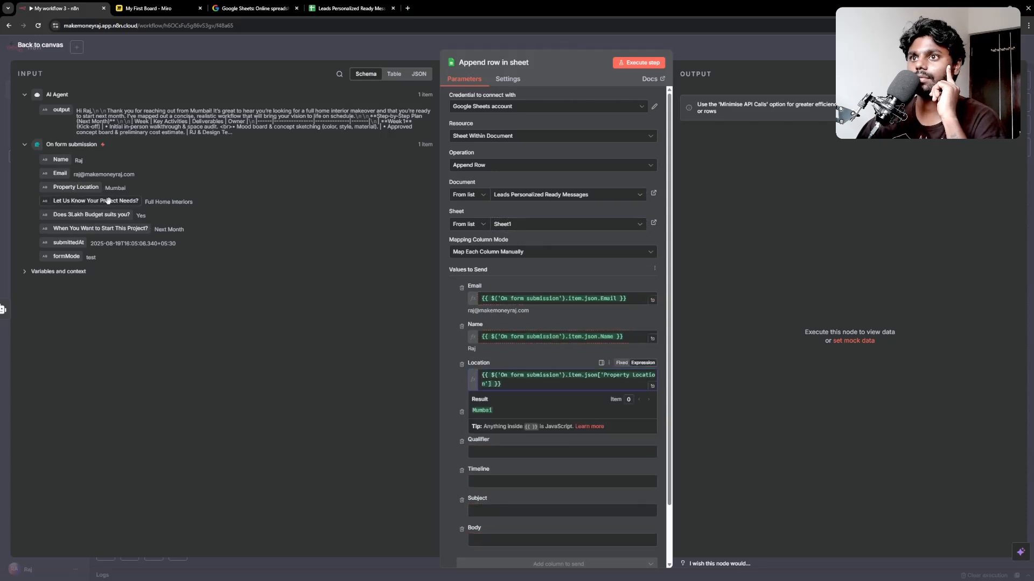
{"action": "left_click_drag", "start_coordinate": [95, 201], "coordinate": [481, 423]}
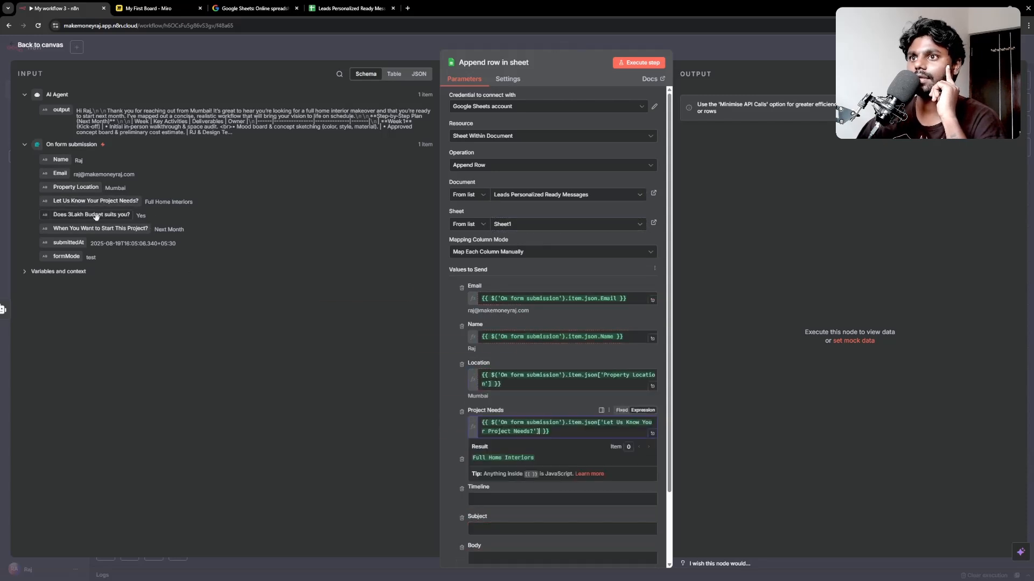
{"action": "left_click_drag", "start_coordinate": [92, 214], "coordinate": [501, 476]}
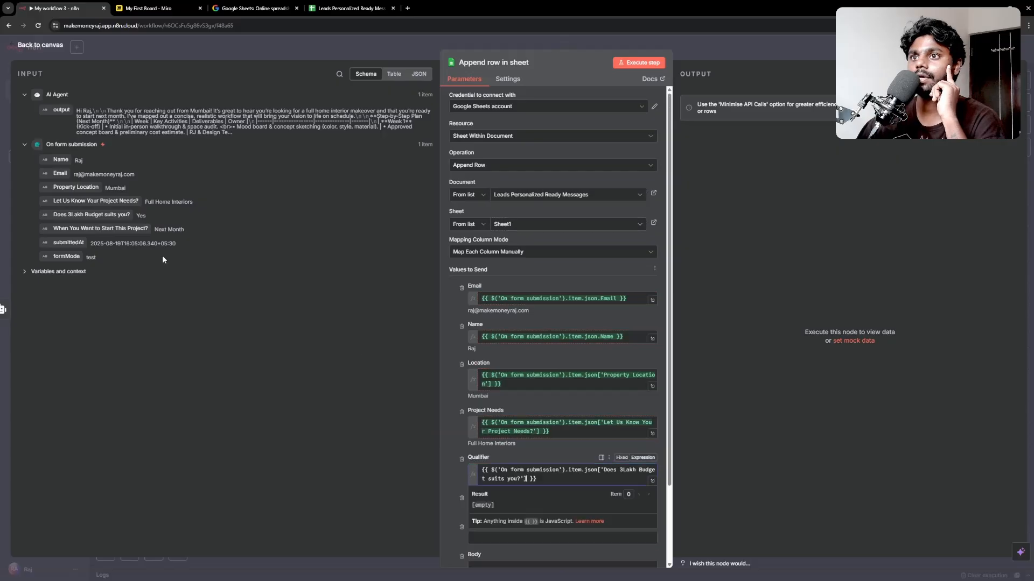
{"action": "left_click_drag", "start_coordinate": [121, 229], "coordinate": [508, 524]}
Step: Set Subject to the lead's Name plus 'Thanks for Contacting Business Name', and Body to the AI output
{"action": "scroll", "coordinate": [501, 485], "scroll_direction": "down", "scroll_amount": 3}
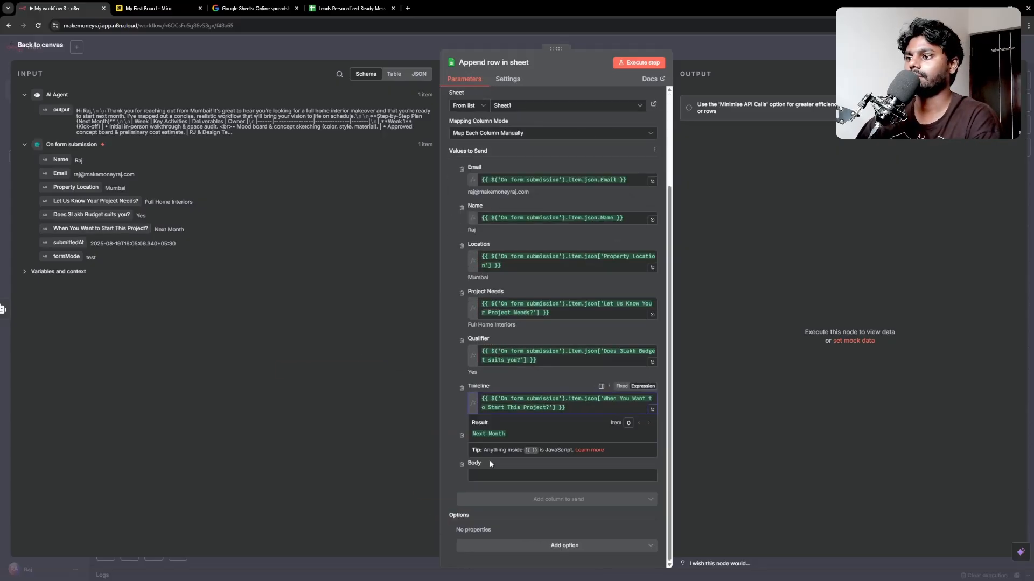
{"action": "left_click", "coordinate": [455, 448]}
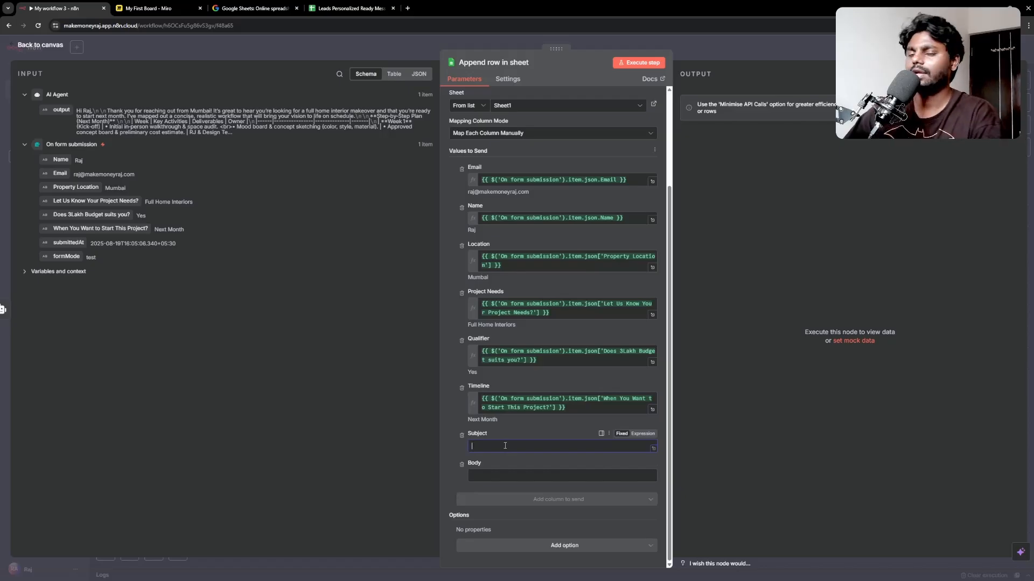
{"action": "left_click_drag", "start_coordinate": [61, 159], "coordinate": [479, 447]}
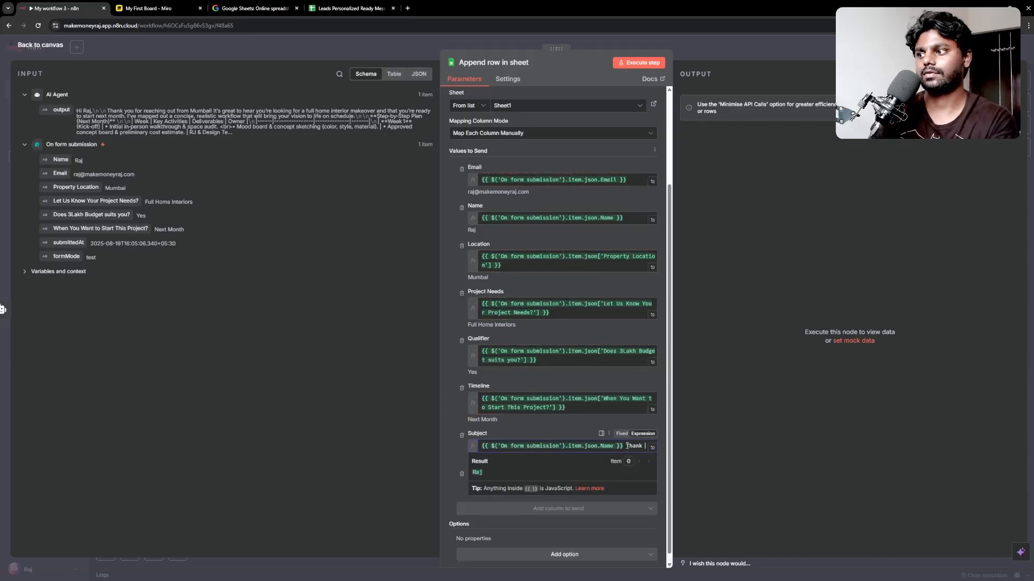
{"action": "type", "text": "Thanks for conta"}
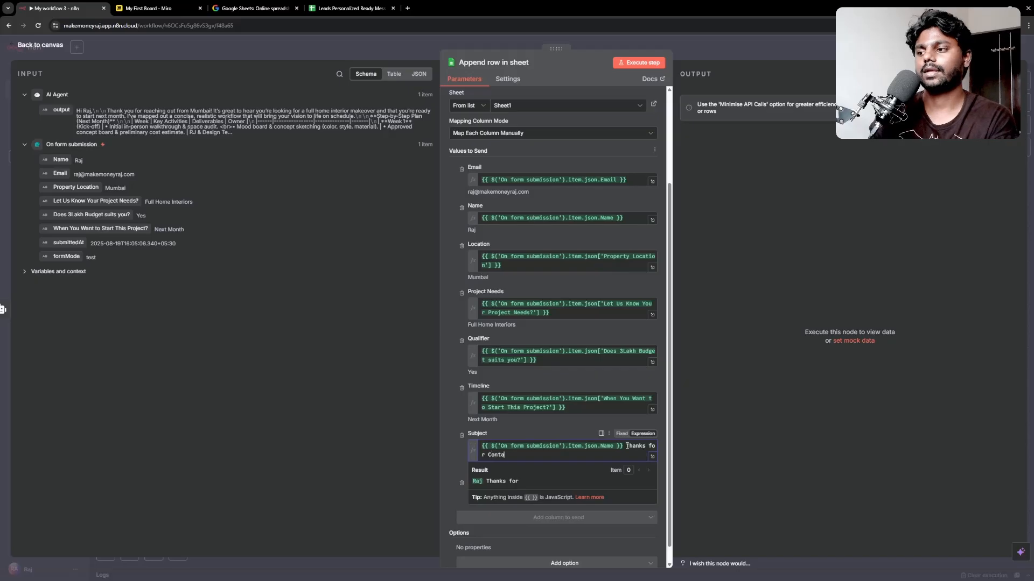
{"action": "type", "text": "cting Business Name"}
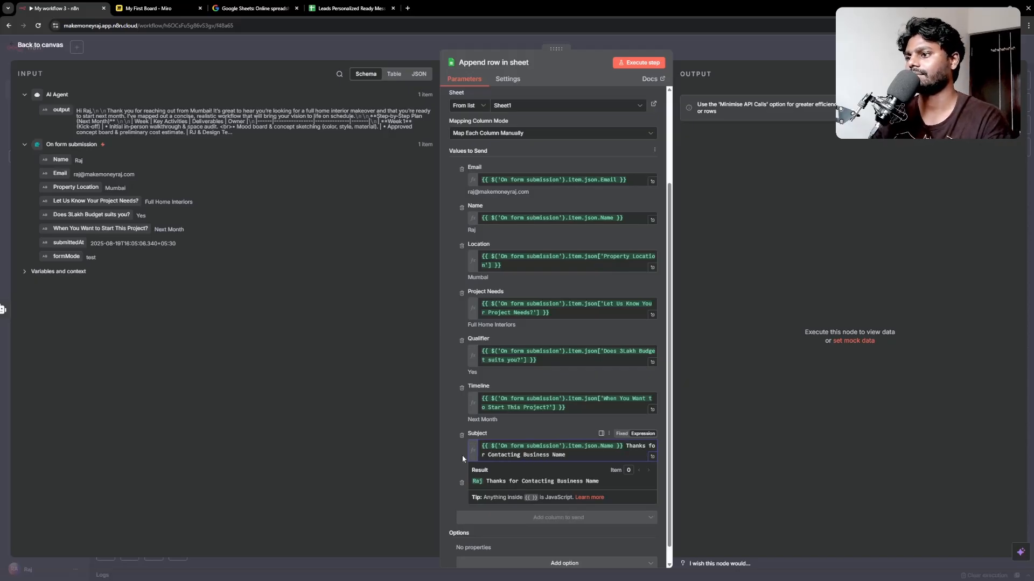
{"action": "left_click", "coordinate": [446, 455]}
{"action": "scroll", "coordinate": [503, 485], "scroll_direction": "down", "scroll_amount": 1}
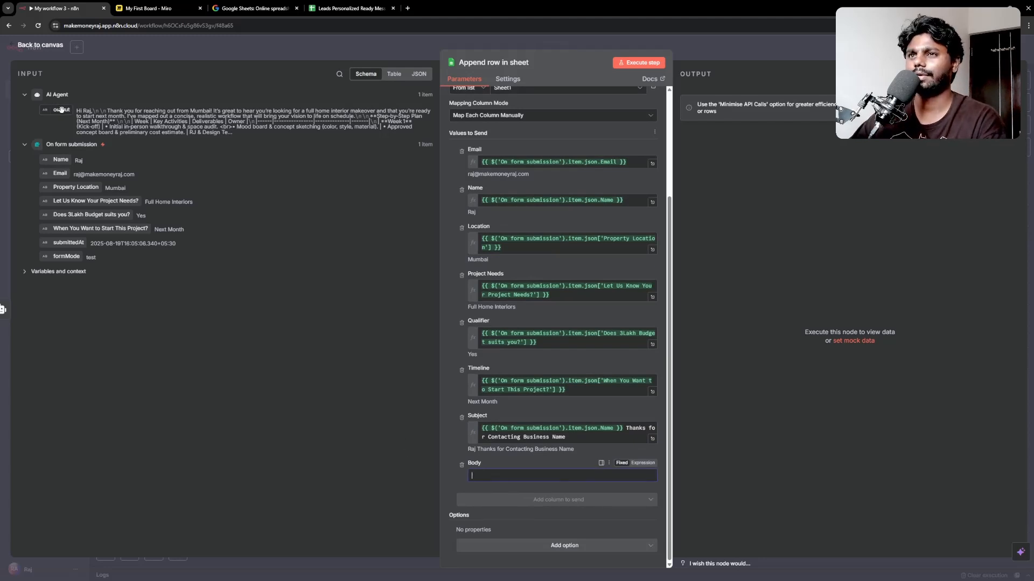
{"action": "left_click_drag", "start_coordinate": [61, 110], "coordinate": [485, 476]}
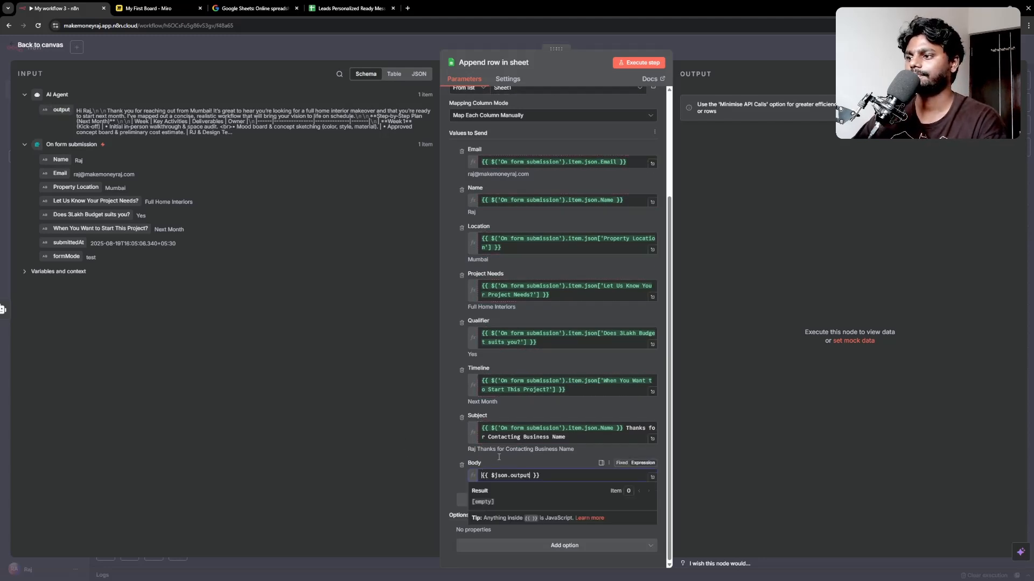
{"action": "left_click", "coordinate": [463, 321]}
Step: Run the append step, confirm the new row in the spreadsheet, and pin the output
{"action": "scroll", "coordinate": [489, 365], "scroll_direction": "up", "scroll_amount": 5}
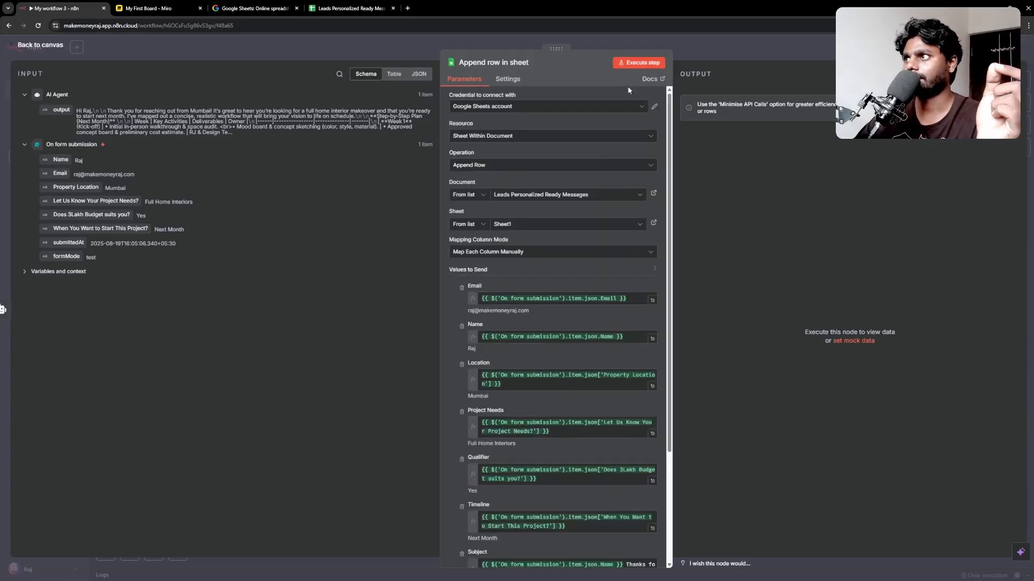
{"action": "left_click", "coordinate": [639, 63]}
{"action": "left_click", "coordinate": [350, 8]}
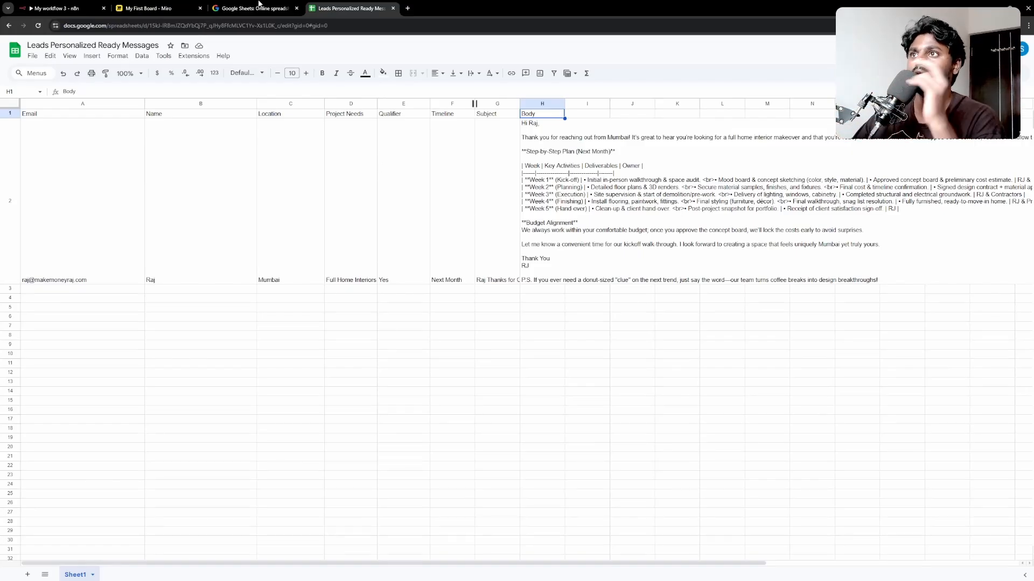
{"action": "left_click", "coordinate": [51, 8]}
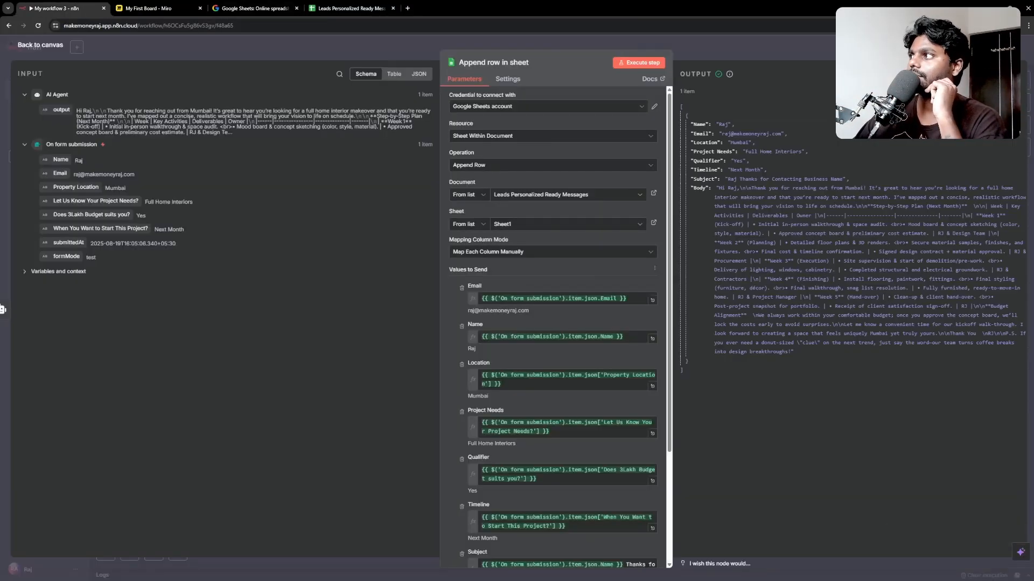
{"action": "key", "text": "p"}
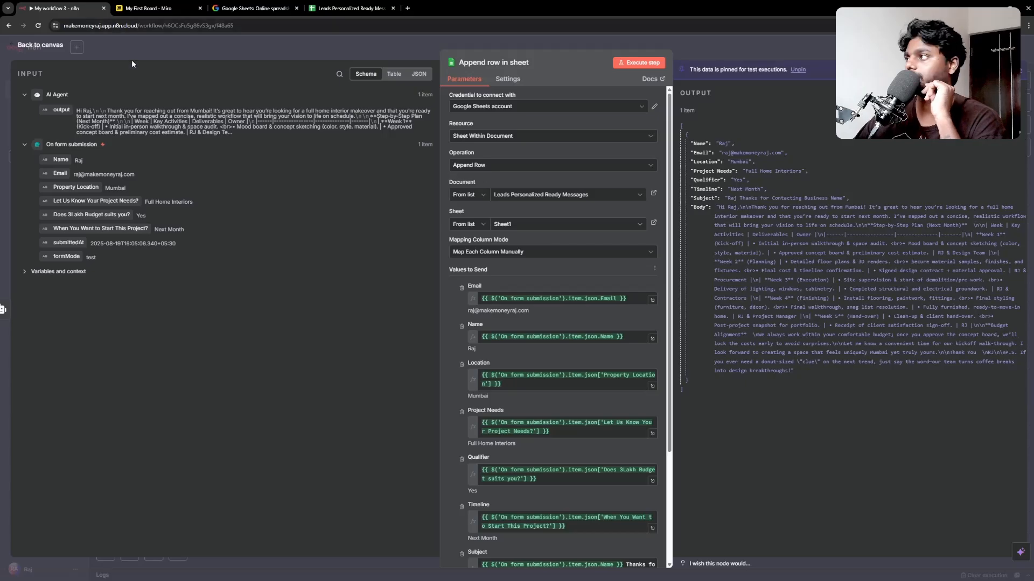
Step: Add a Gmail 'Create a draft' node after the sheet step using the existing Gmail credential
{"action": "left_click", "coordinate": [31, 50]}
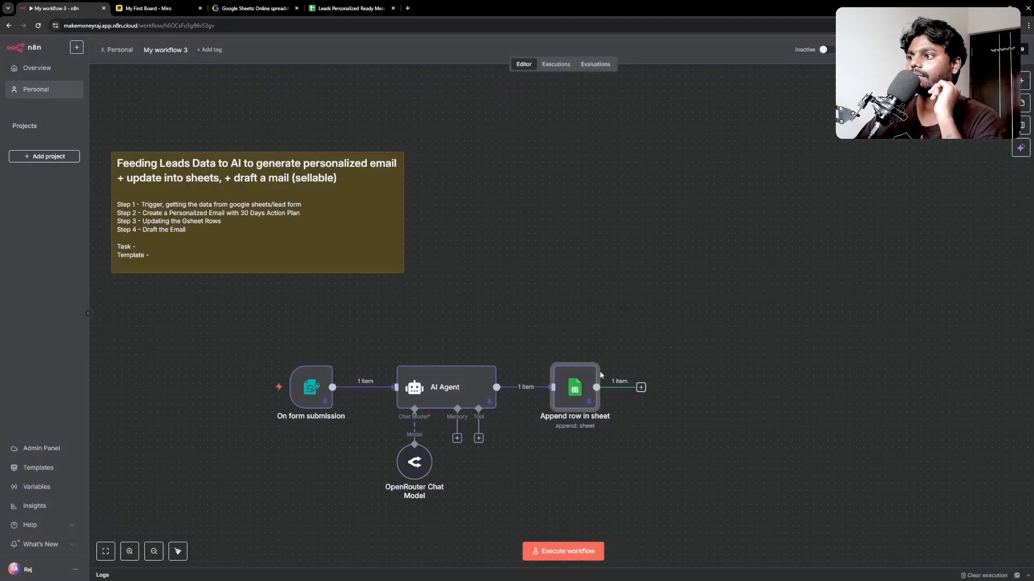
{"action": "left_click", "coordinate": [641, 387]}
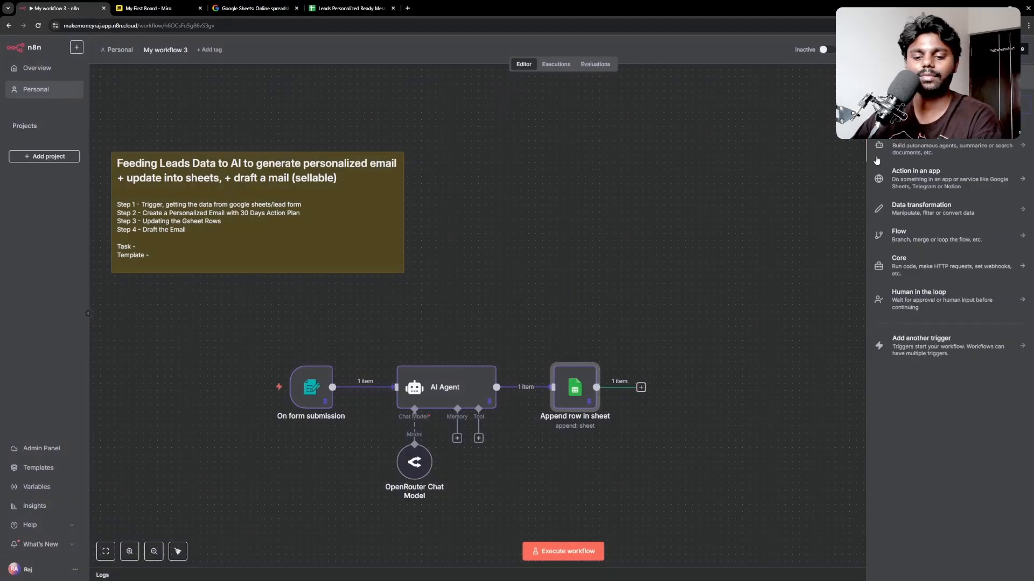
{"action": "type", "text": "gmail"}
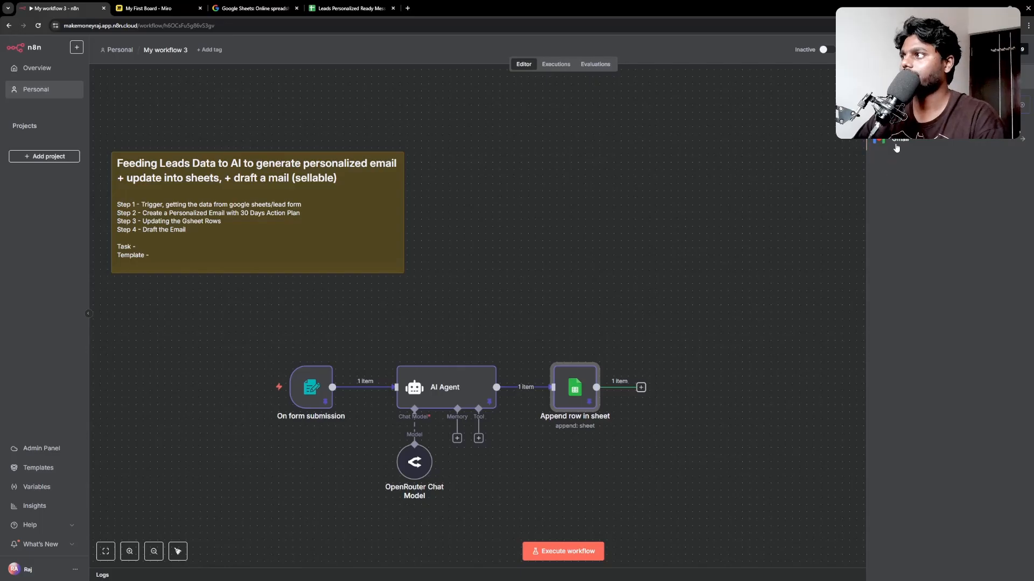
{"action": "left_click", "coordinate": [896, 147]}
{"action": "scroll", "coordinate": [908, 323], "scroll_direction": "down", "scroll_amount": 5}
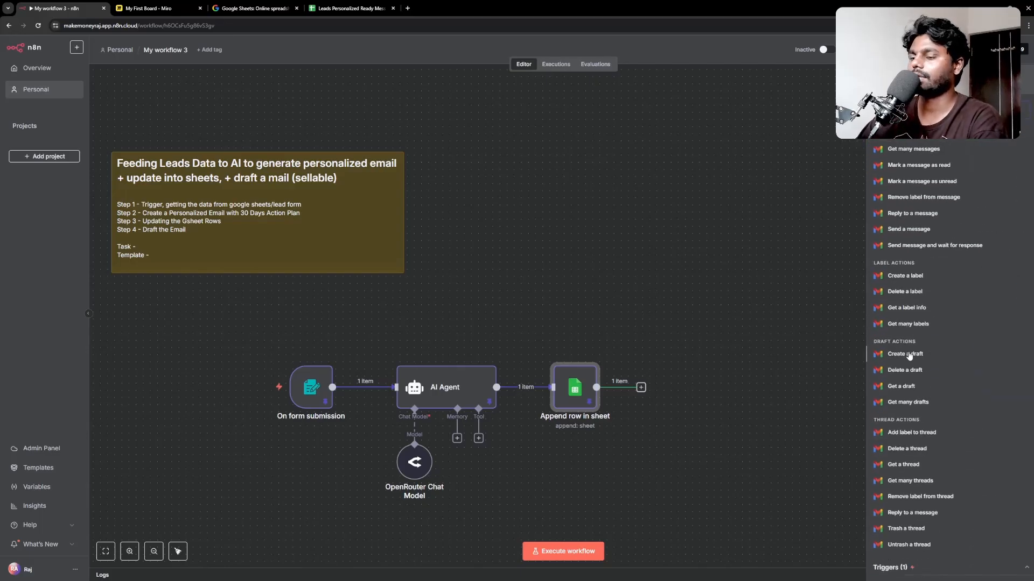
{"action": "left_click", "coordinate": [909, 355]}
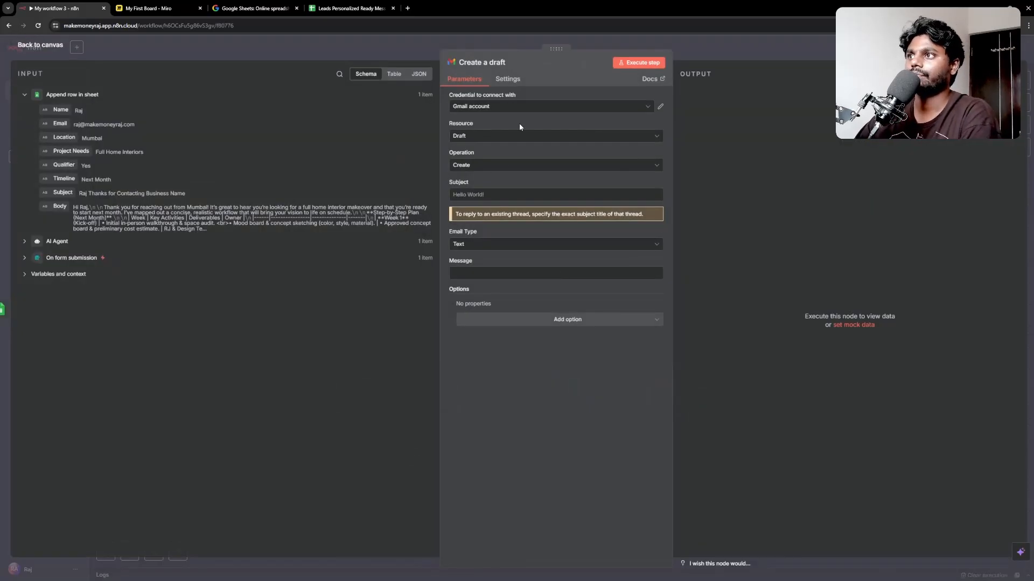
{"action": "left_click", "coordinate": [512, 107]}
{"action": "left_click", "coordinate": [532, 92]}
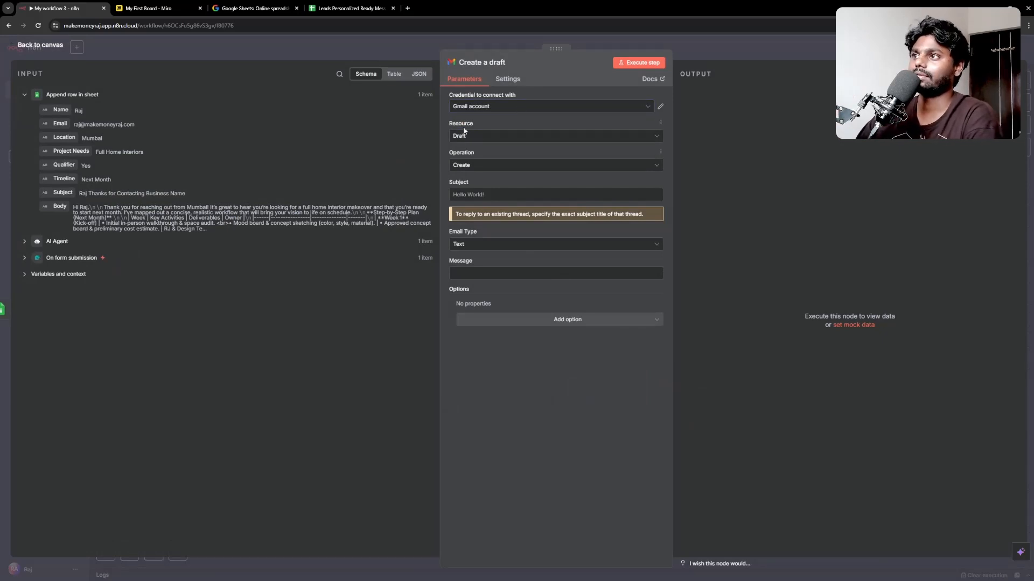
Step: Map the incoming Subject and Body into the draft's Subject and Message fields
{"action": "left_click", "coordinate": [472, 193]}
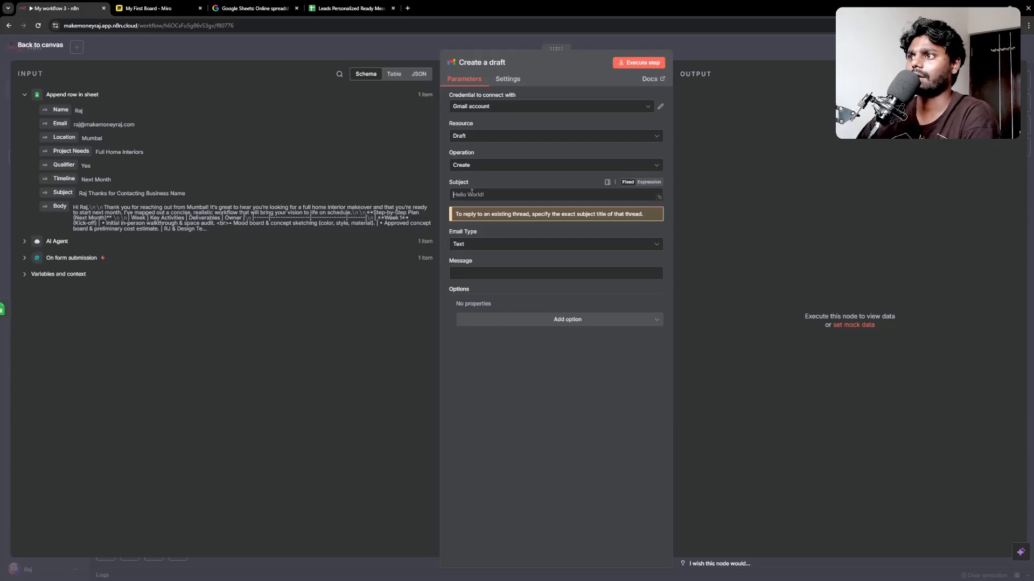
{"action": "left_click", "coordinate": [64, 194]}
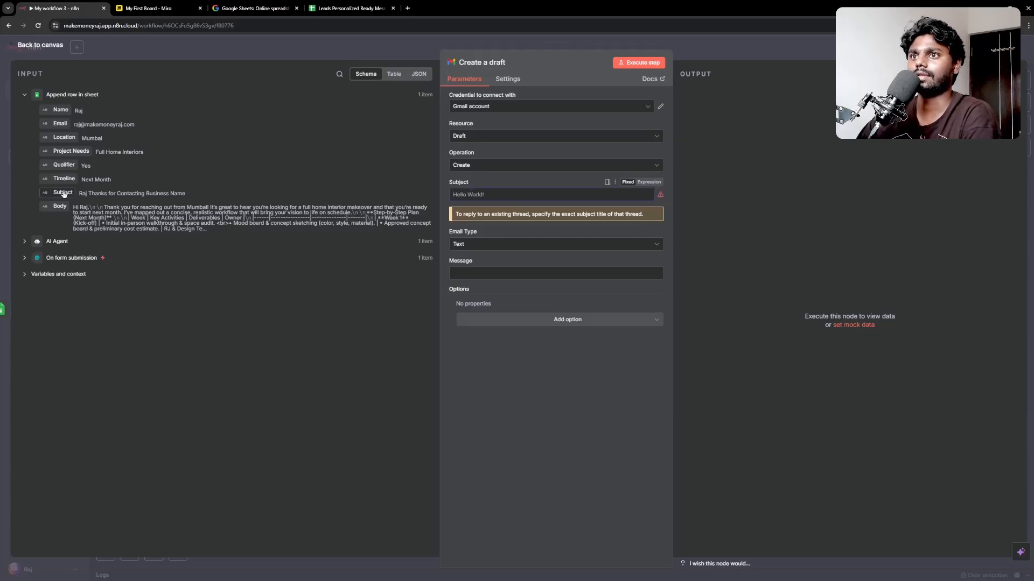
{"action": "left_click_drag", "start_coordinate": [63, 194], "coordinate": [471, 195]}
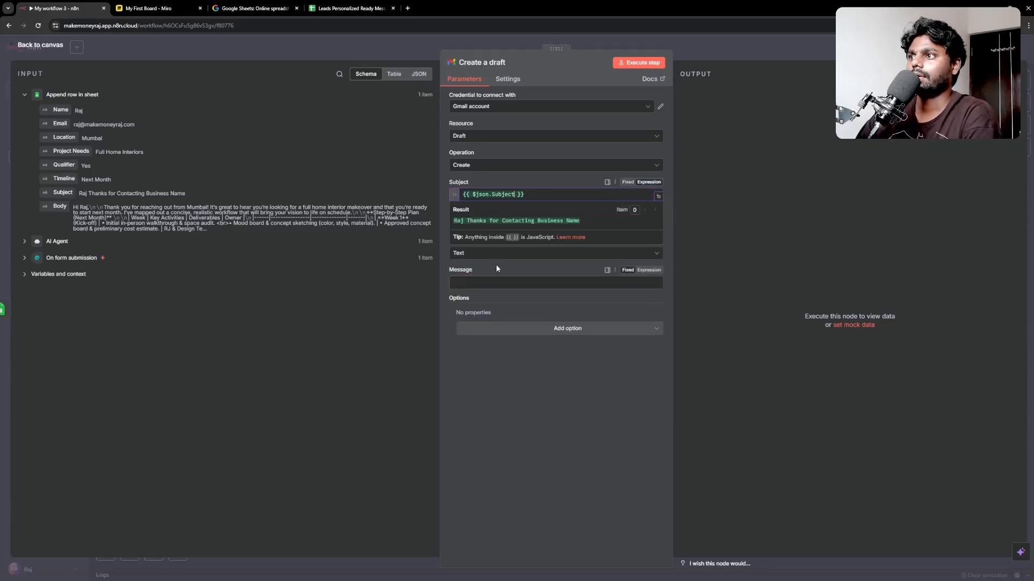
{"action": "left_click", "coordinate": [460, 273]}
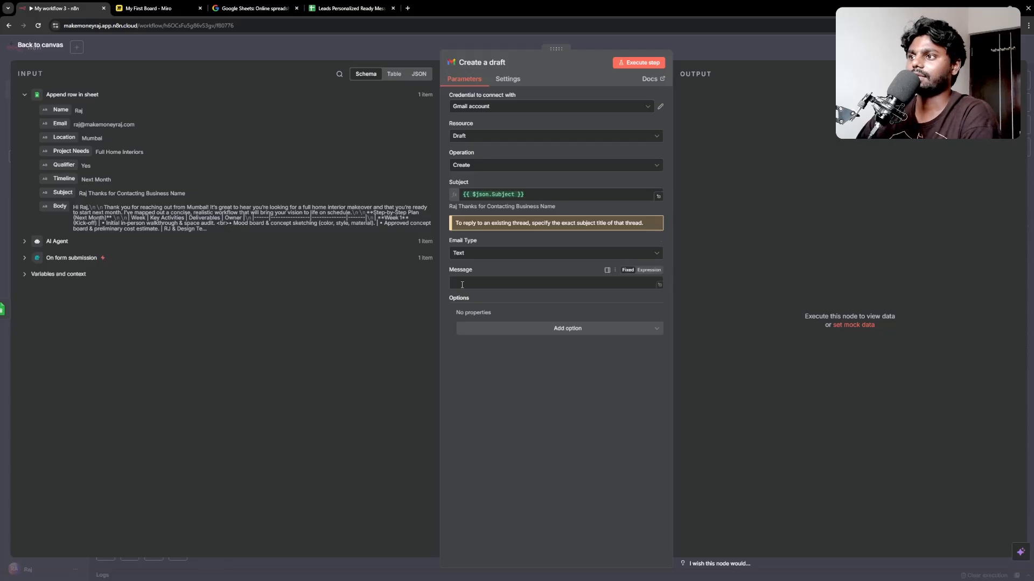
{"action": "left_click_drag", "start_coordinate": [54, 207], "coordinate": [520, 282]}
{"action": "left_click", "coordinate": [541, 377]}
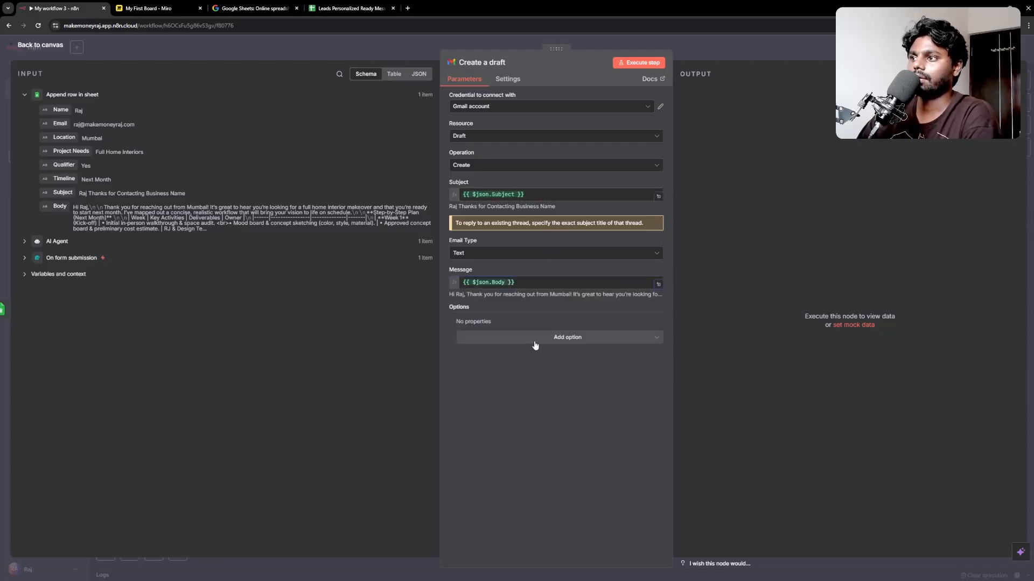
Step: Add a To Email option filled from the incoming Email field
{"action": "left_click", "coordinate": [533, 339]}
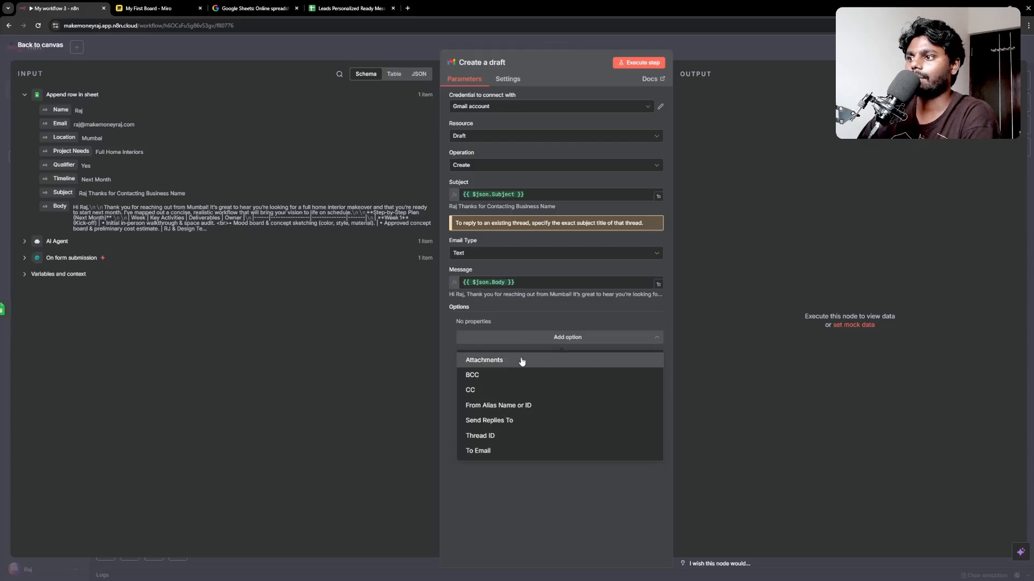
{"action": "left_click", "coordinate": [491, 453]}
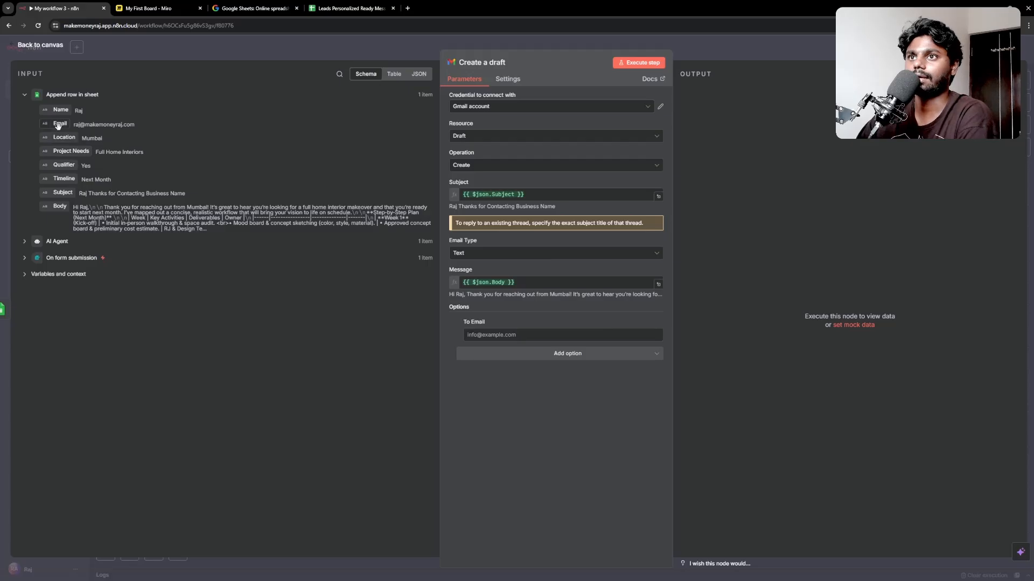
{"action": "left_click_drag", "start_coordinate": [57, 124], "coordinate": [487, 335]}
{"action": "left_click", "coordinate": [515, 461]}
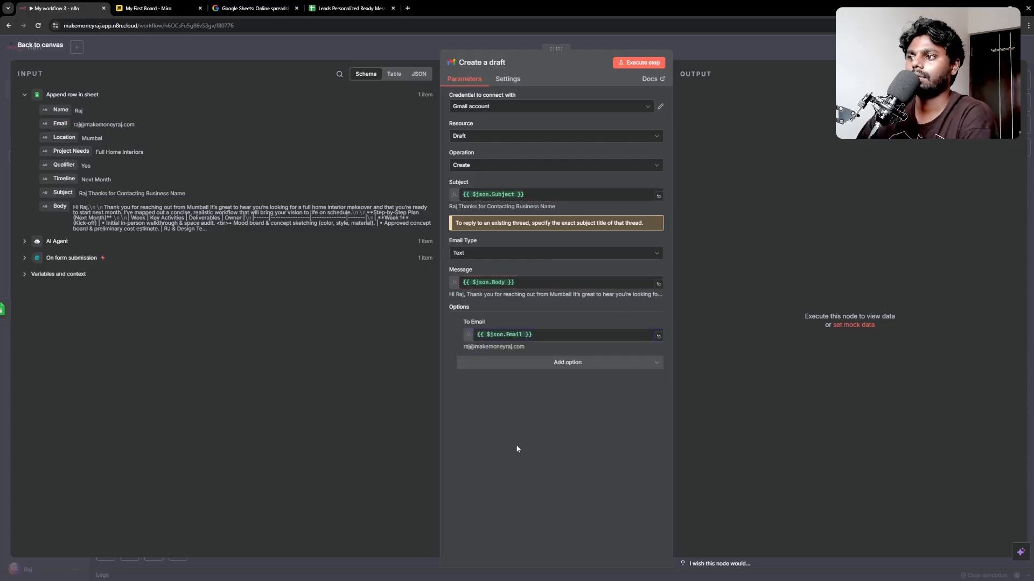
{"action": "left_click", "coordinate": [529, 364]}
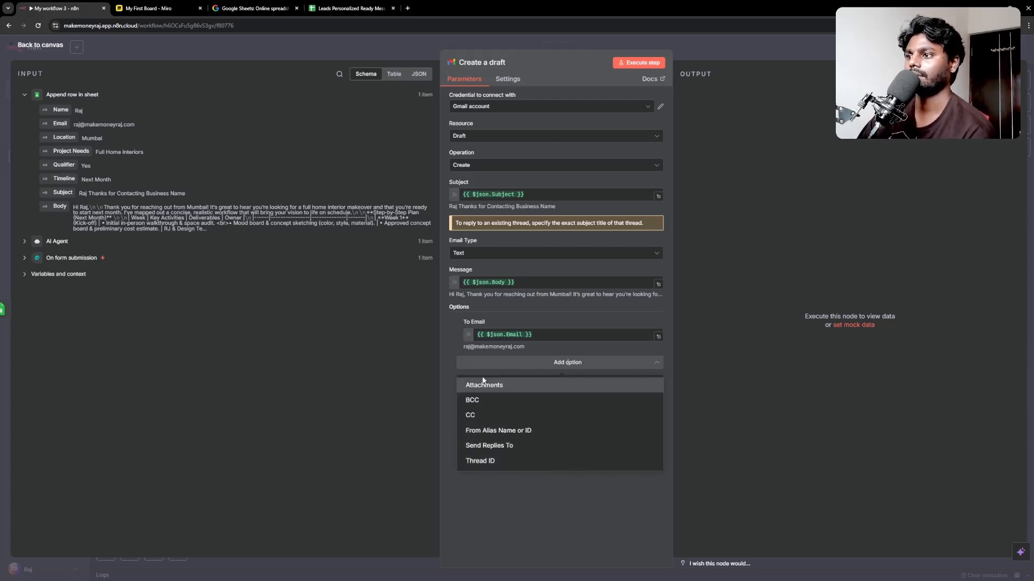
{"action": "left_click", "coordinate": [518, 502]}
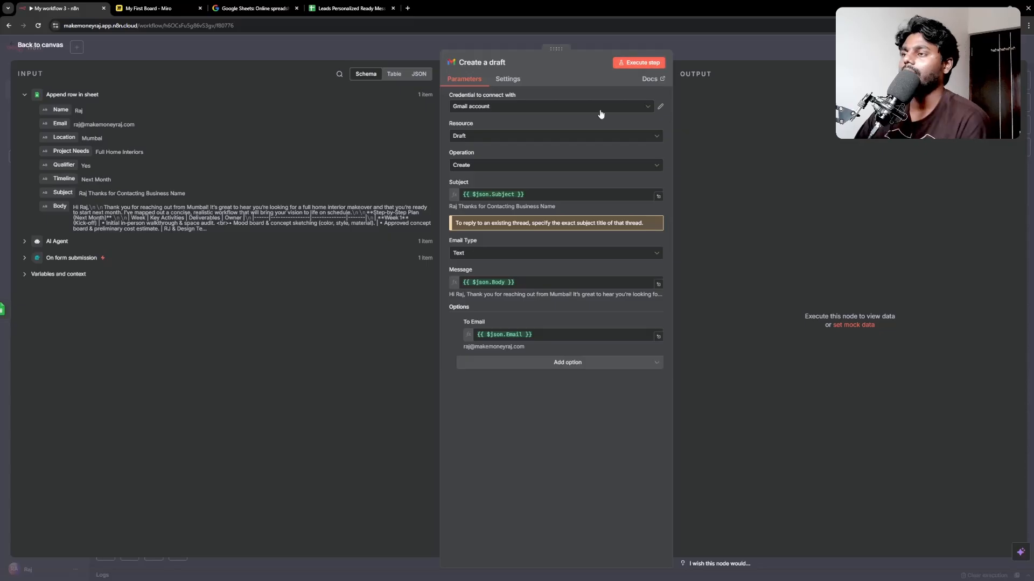
Step: Run the Create a draft node and open the new thank-you draft in Gmail Drafts
{"action": "left_click", "coordinate": [636, 64]}
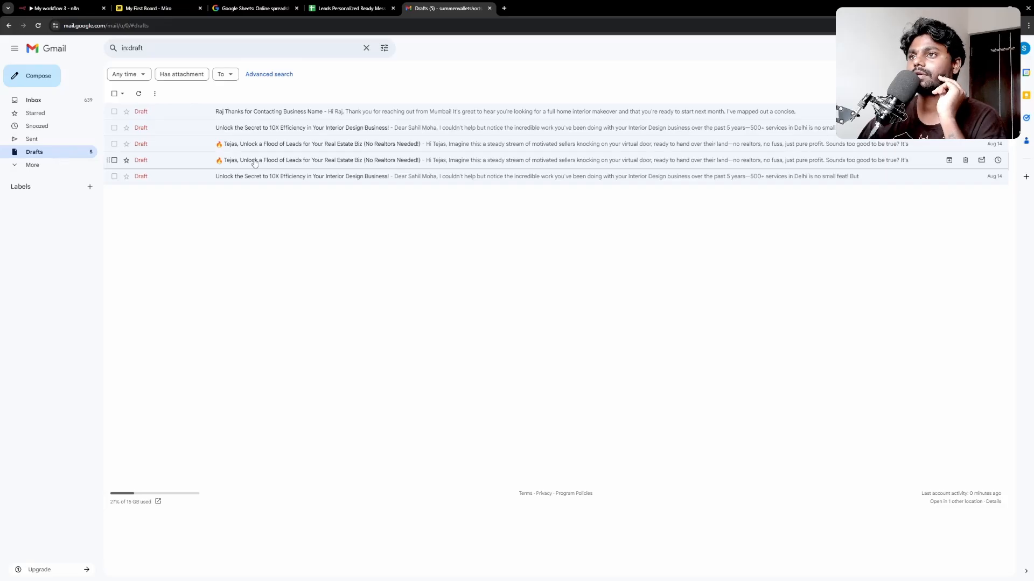
{"action": "left_click", "coordinate": [262, 114]}
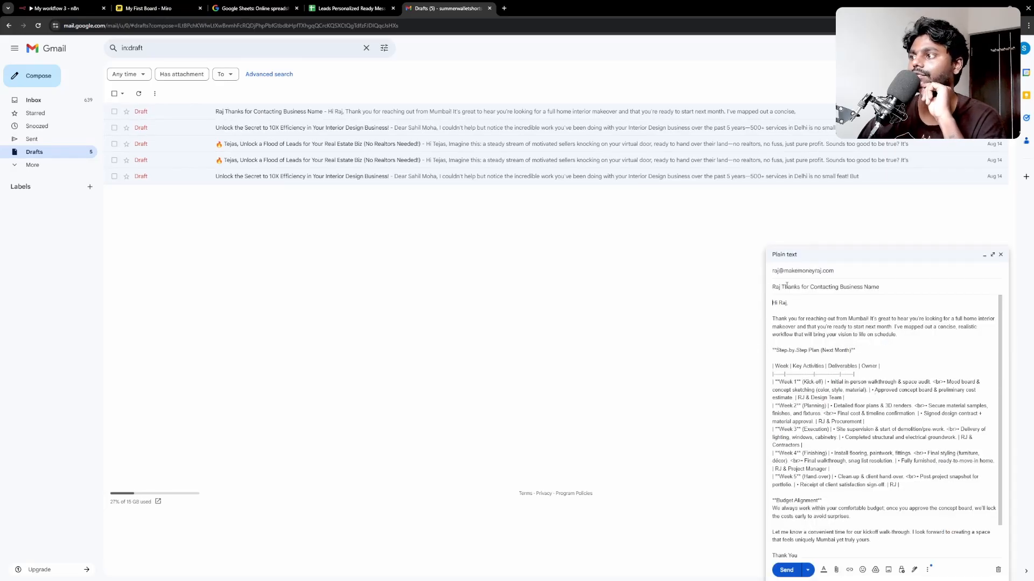
{"action": "left_click_drag", "start_coordinate": [780, 287], "coordinate": [880, 287]}
{"action": "left_click", "coordinate": [820, 353]}
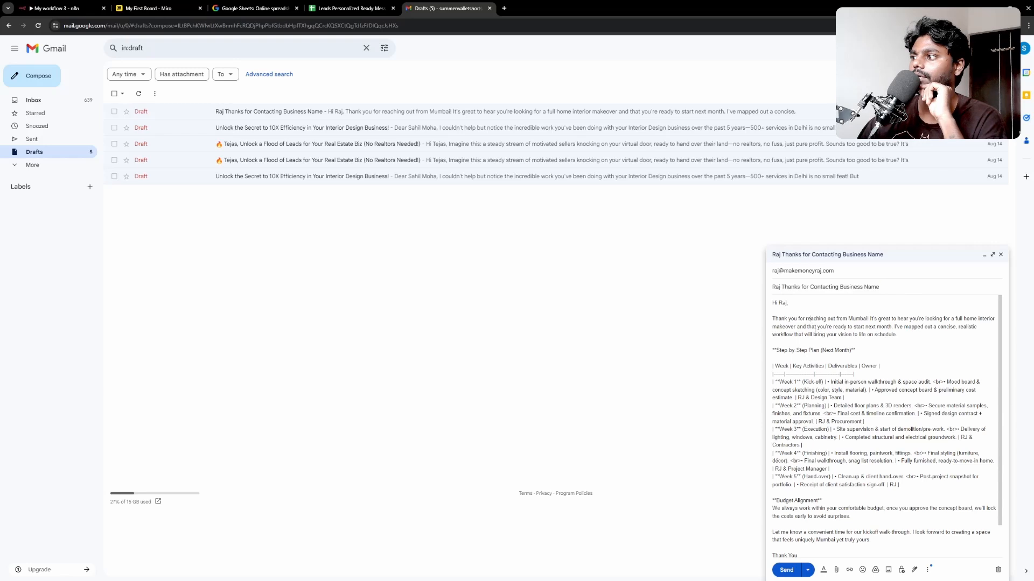
{"action": "scroll", "coordinate": [819, 353], "scroll_direction": "down", "scroll_amount": 1}
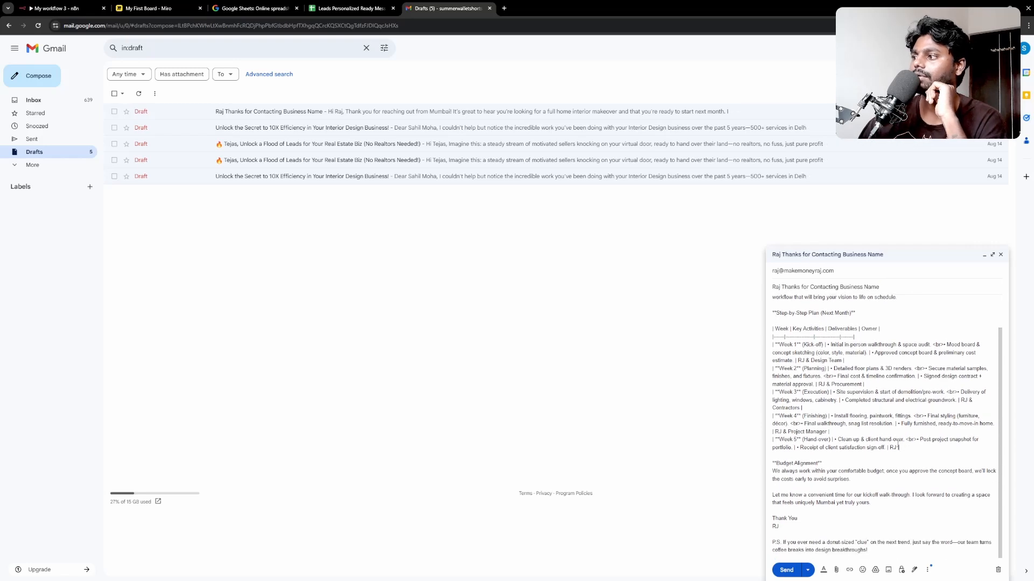
Step: Inspect the draft body's raw markdown plan table and Budget Alignment paragraph, then return to n8n
{"action": "left_click_drag", "start_coordinate": [898, 447], "coordinate": [773, 330]}
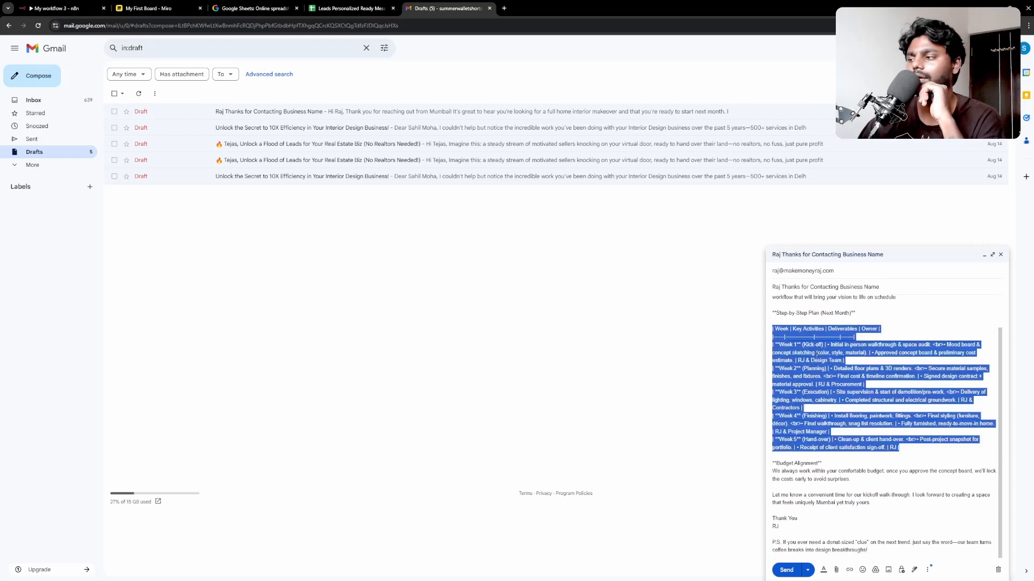
{"action": "left_click_drag", "start_coordinate": [854, 481], "coordinate": [806, 456]}
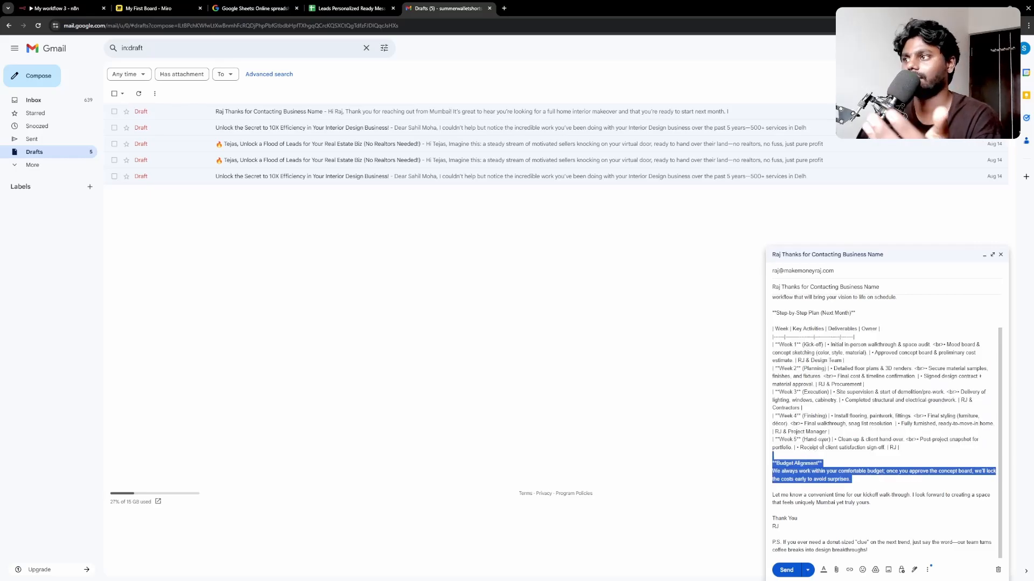
{"action": "left_click", "coordinate": [836, 423]}
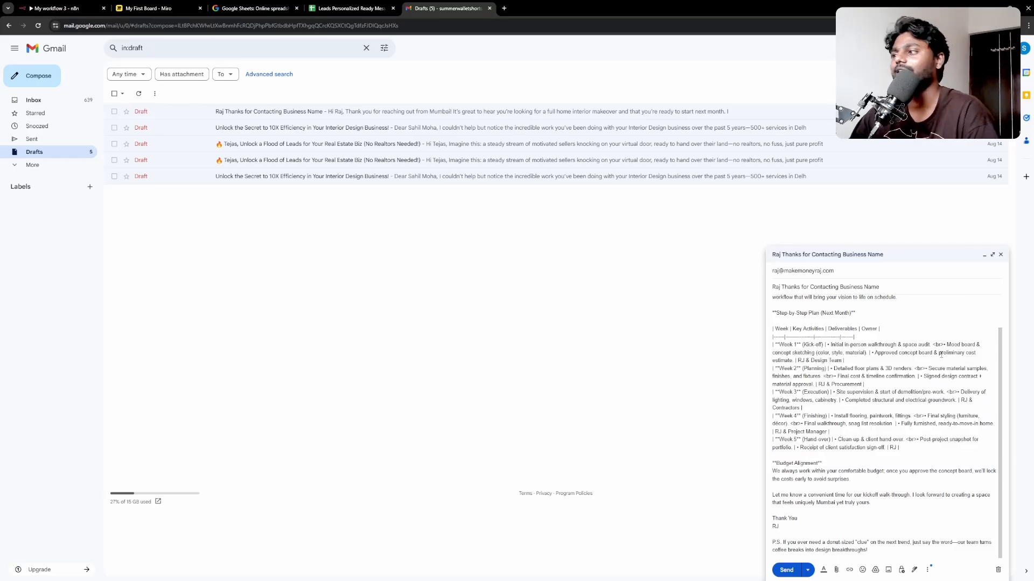
{"action": "left_click_drag", "start_coordinate": [804, 312], "coordinate": [866, 433]}
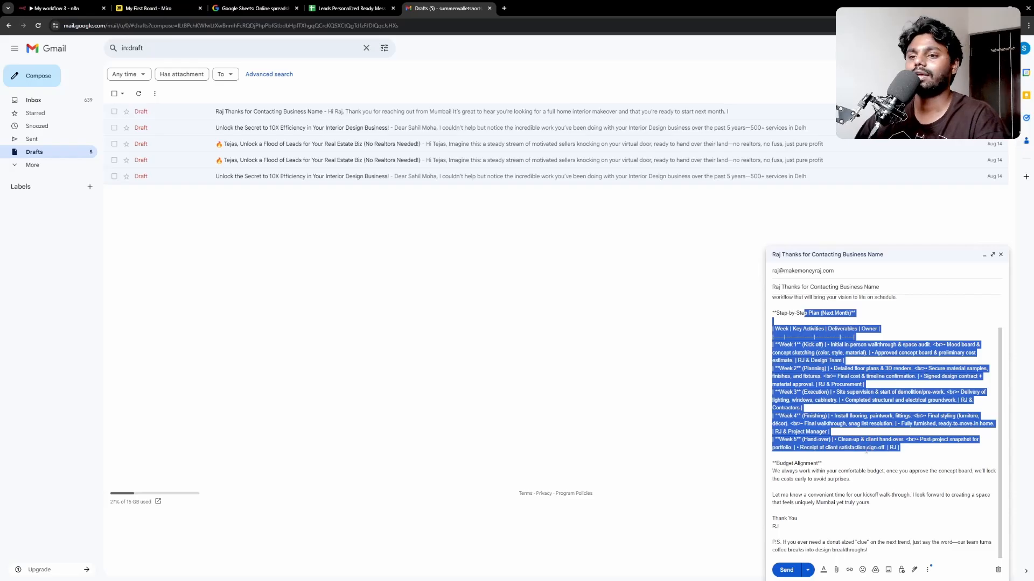
{"action": "left_click", "coordinate": [75, 8]}
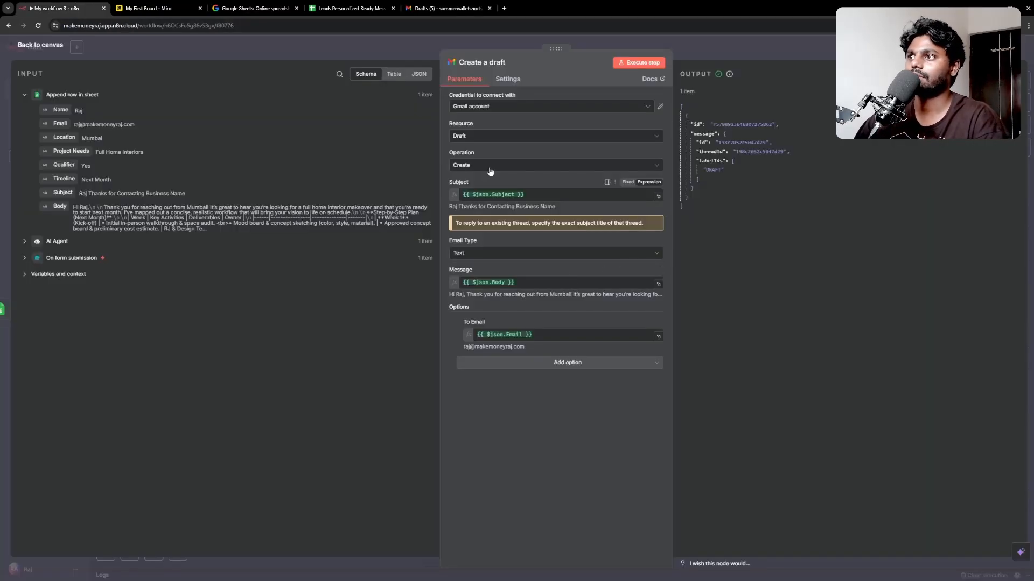
{"action": "left_click", "coordinate": [493, 256]}
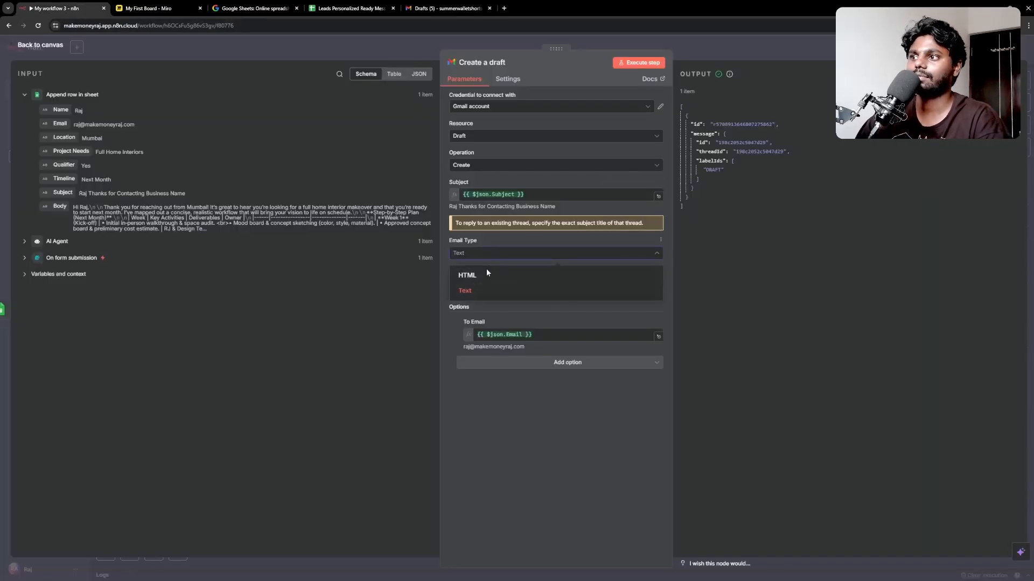
{"action": "left_click", "coordinate": [488, 288]}
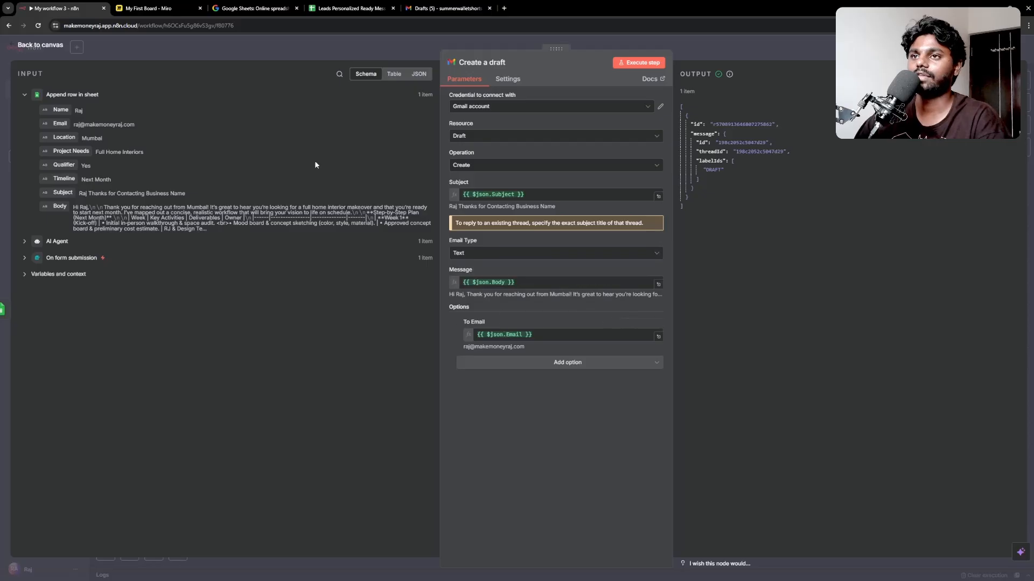
{"action": "left_click", "coordinate": [424, 4]}
{"action": "left_click", "coordinate": [859, 432]}
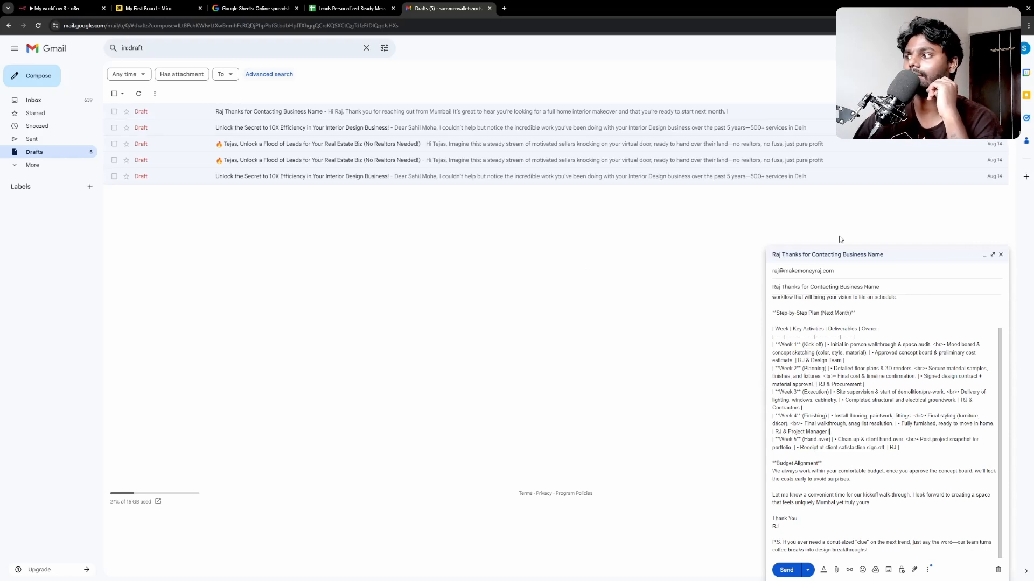
{"action": "left_click", "coordinate": [1000, 254]}
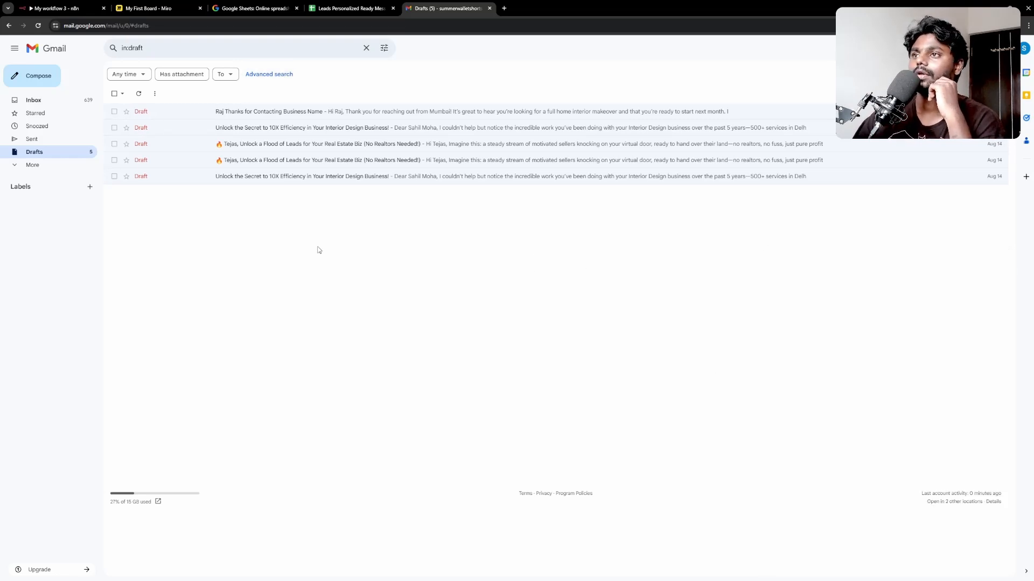
{"action": "left_click", "coordinate": [25, 6]}
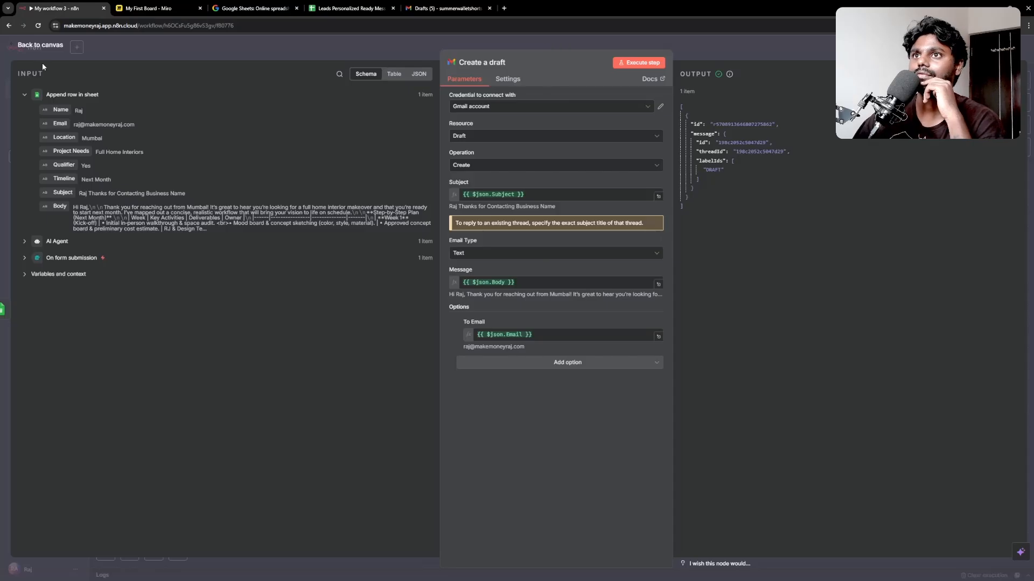
Step: Back on the canvas, review the form, AI Agent, Append row and Create a draft chain, each passing 1 item
{"action": "left_click", "coordinate": [42, 48]}
{"action": "scroll", "coordinate": [464, 306], "scroll_direction": "down", "scroll_amount": 3}
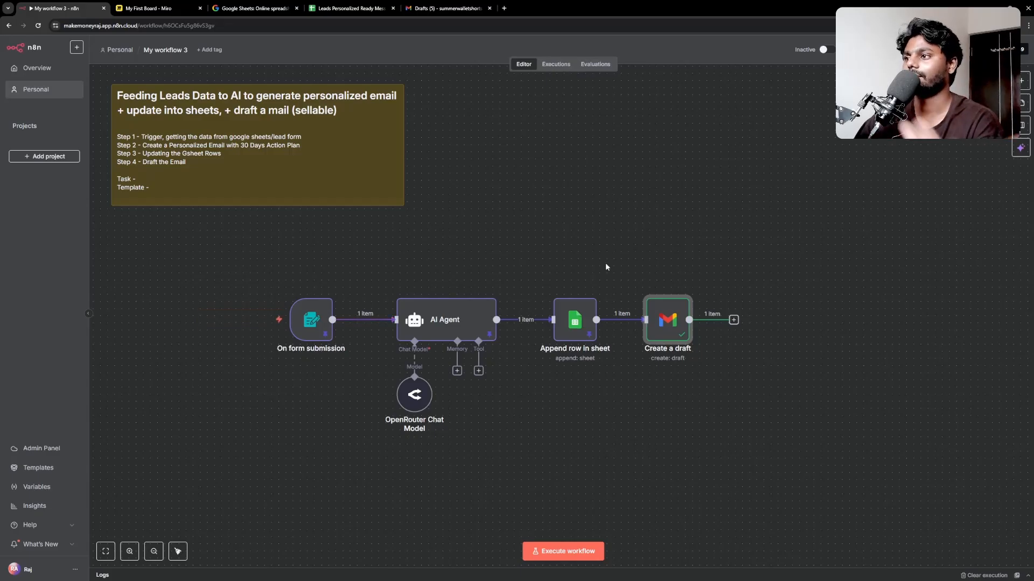
{"action": "mouse_move", "coordinate": [674, 315]}
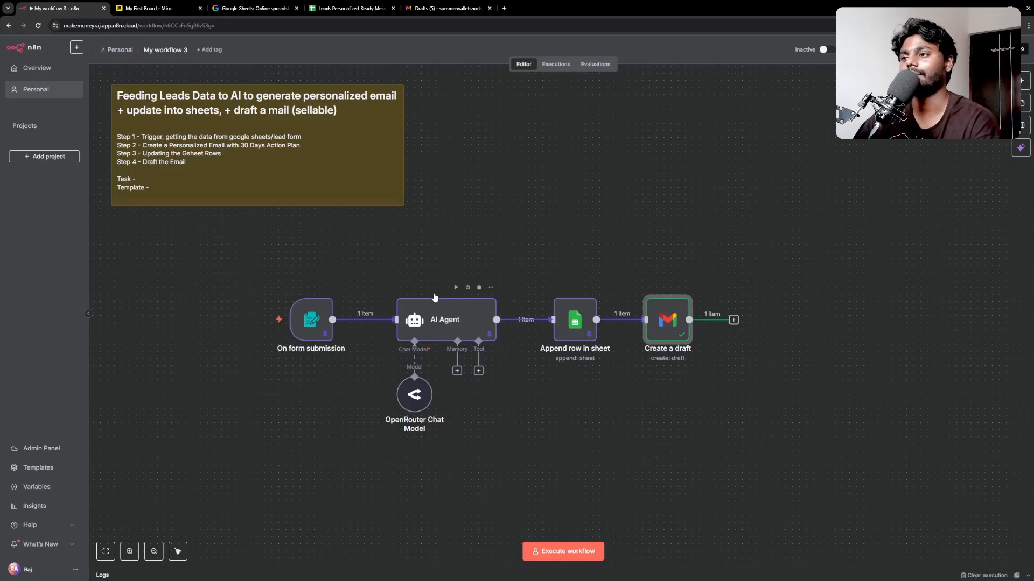
{"action": "mouse_move", "coordinate": [322, 294]}
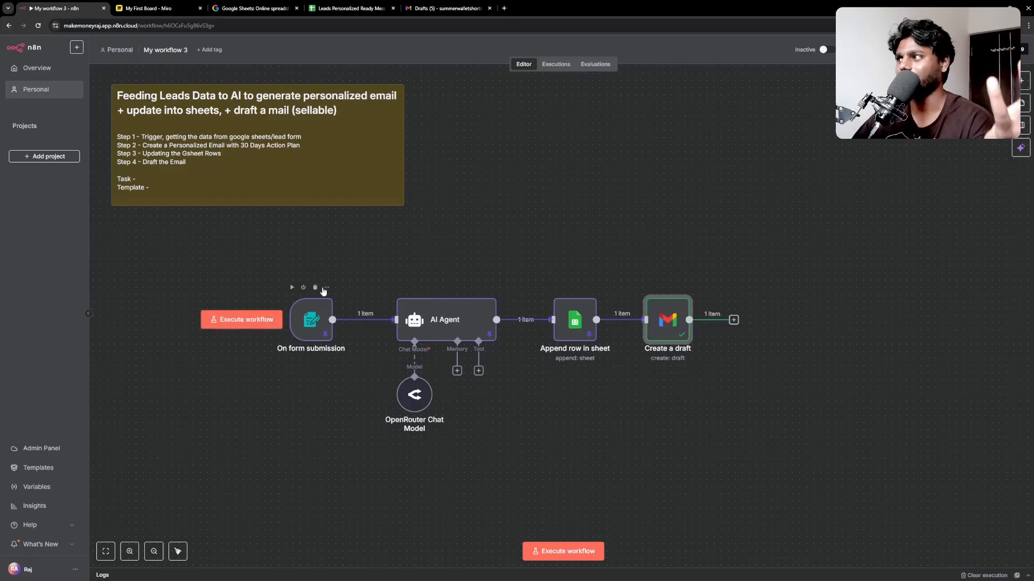